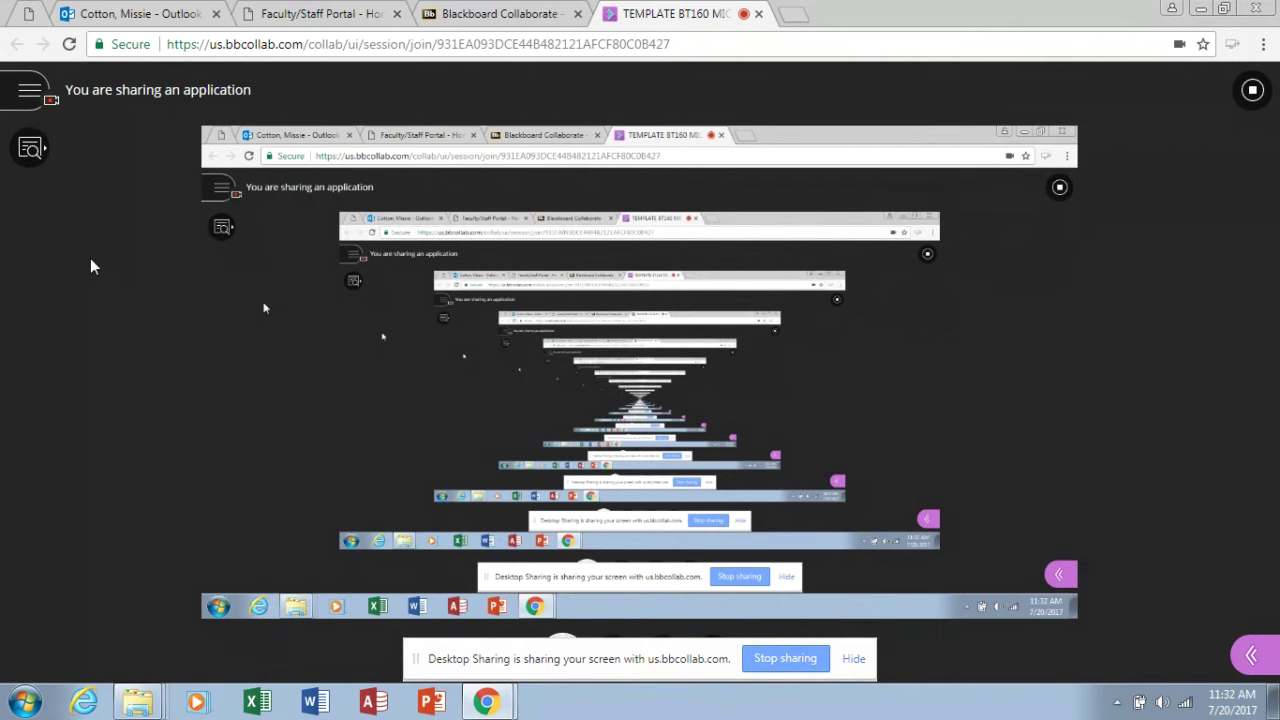
- Switch to the Blackboard course, open My Assignments-Dropbox and examine the Word Project 2 attached files and instructions
left_click(468, 22)
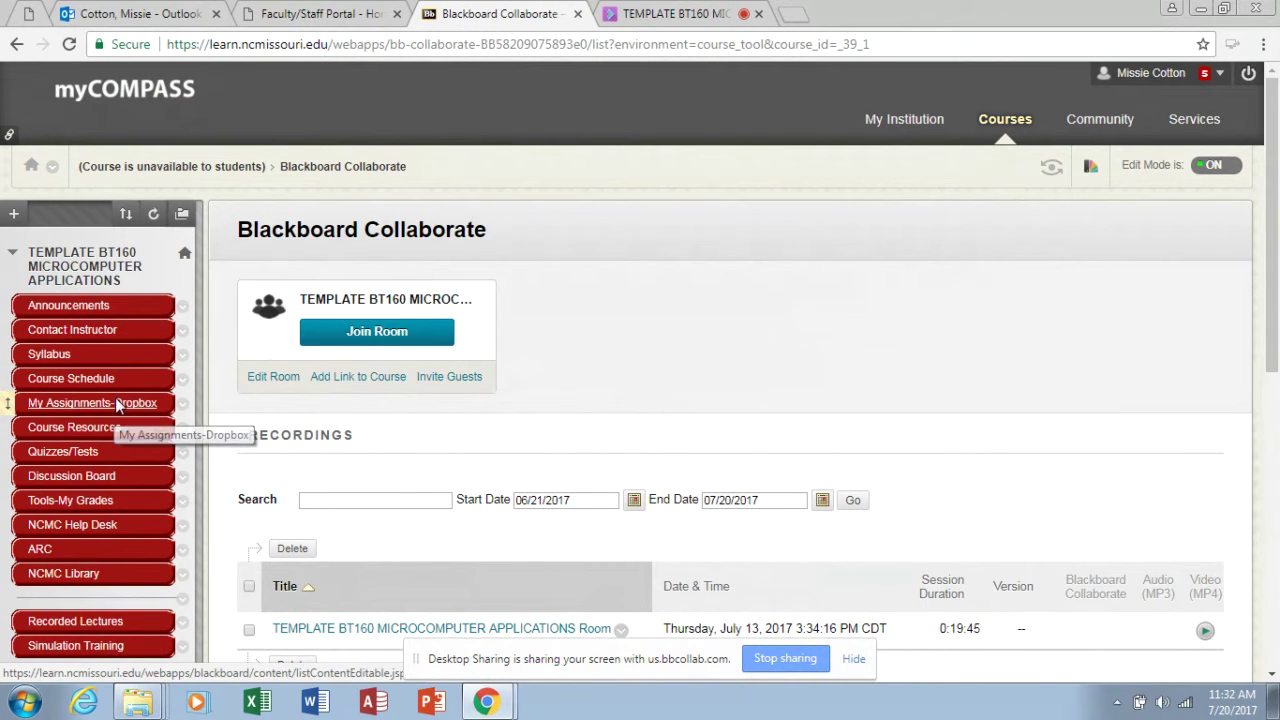
left_click(115, 403)
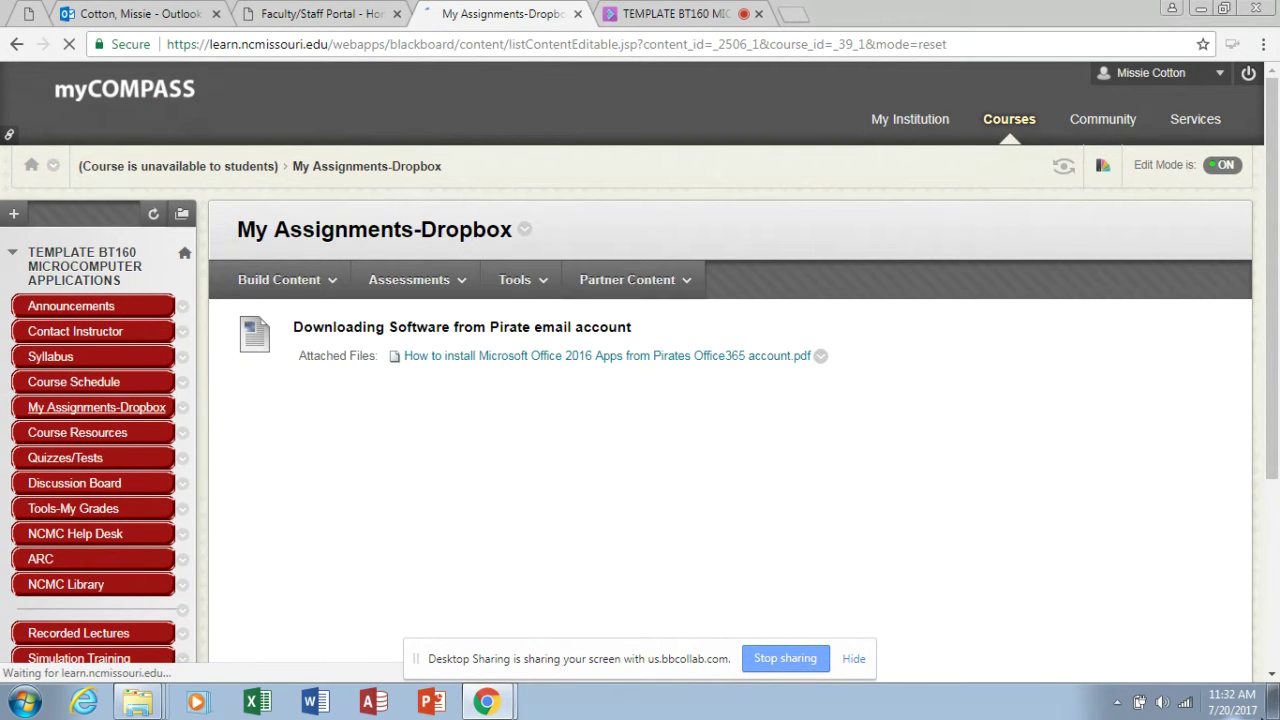
left_click(1272, 679)
scroll(1272, 679, "down", 3)
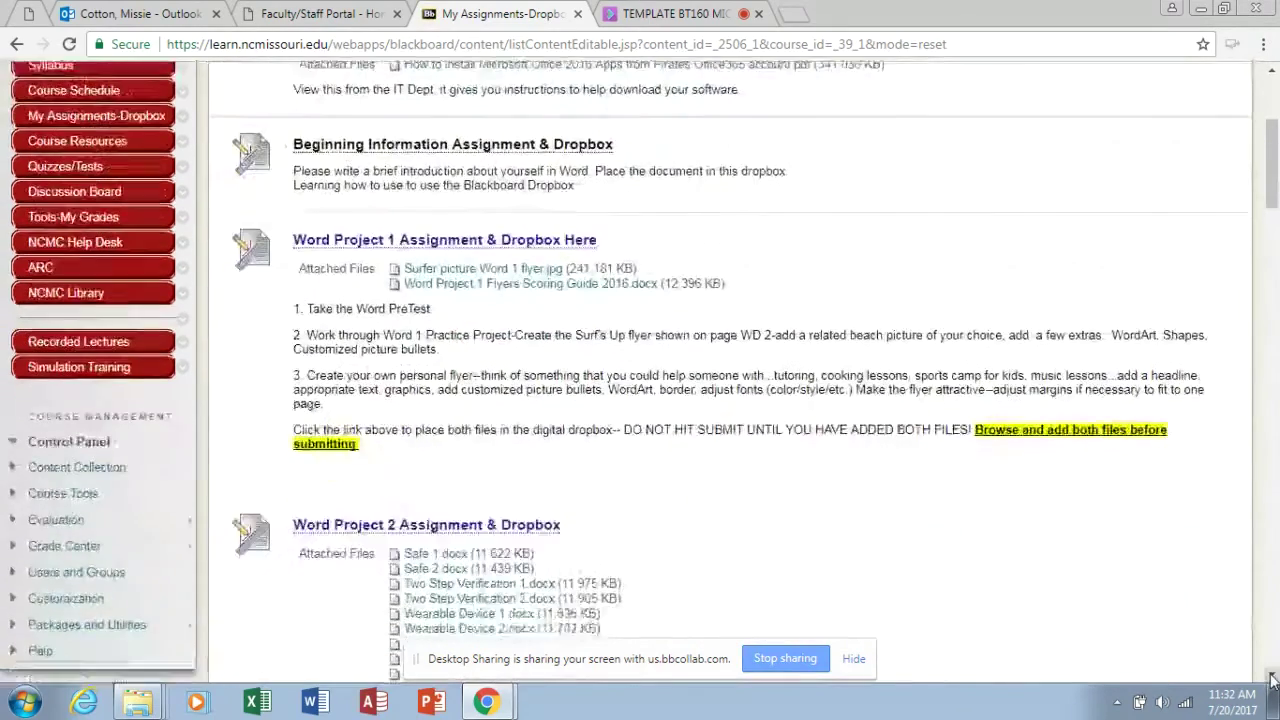
scroll(1272, 679, "down", 2)
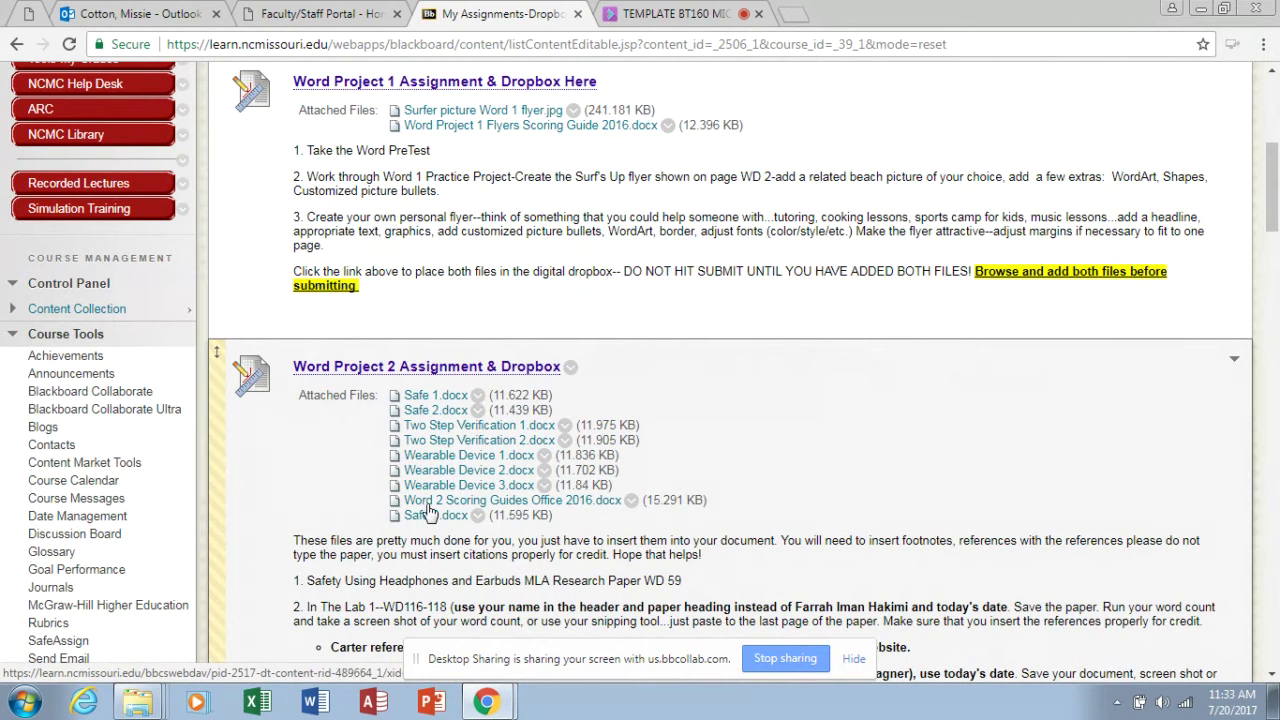
right_click(424, 401)
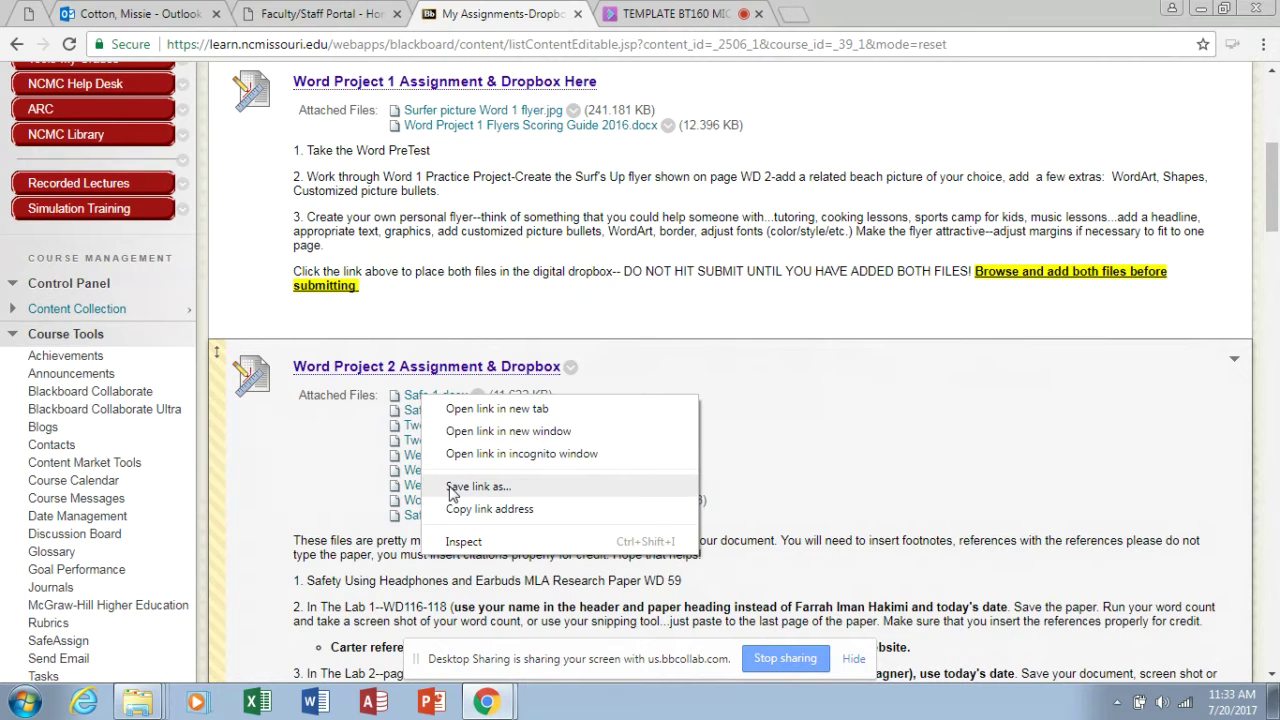
left_click(477, 487)
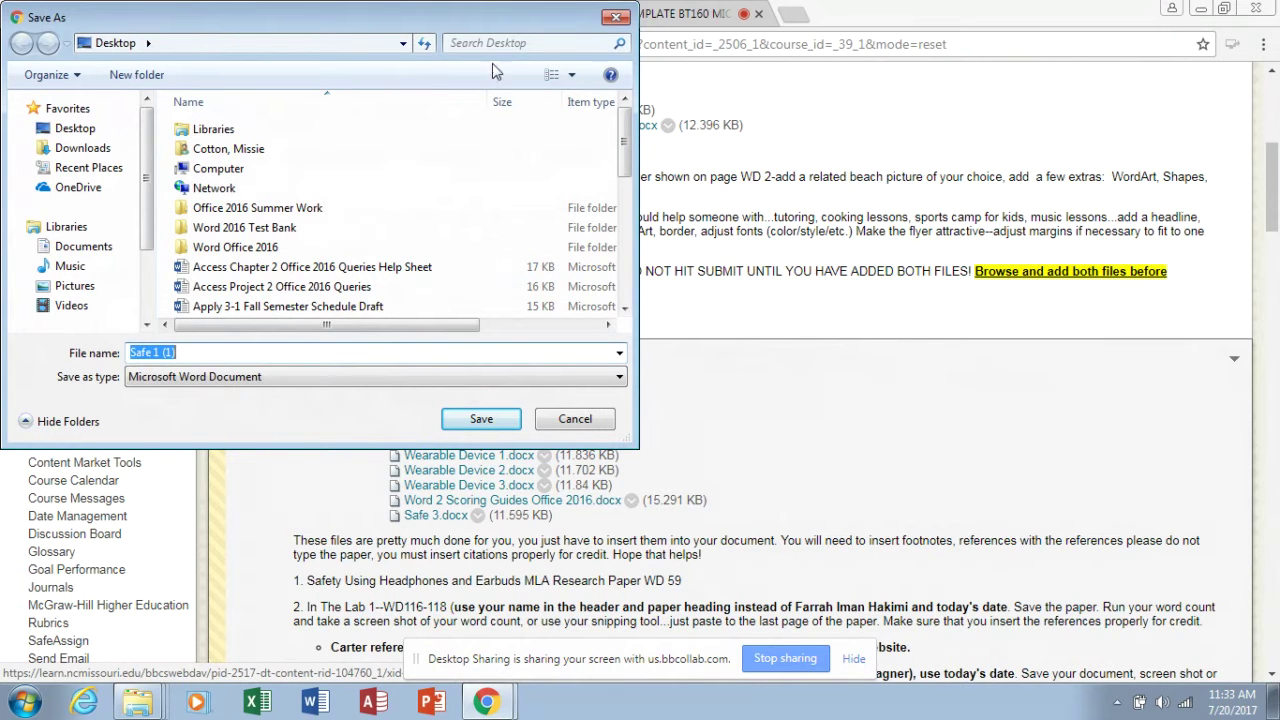
left_click(617, 17)
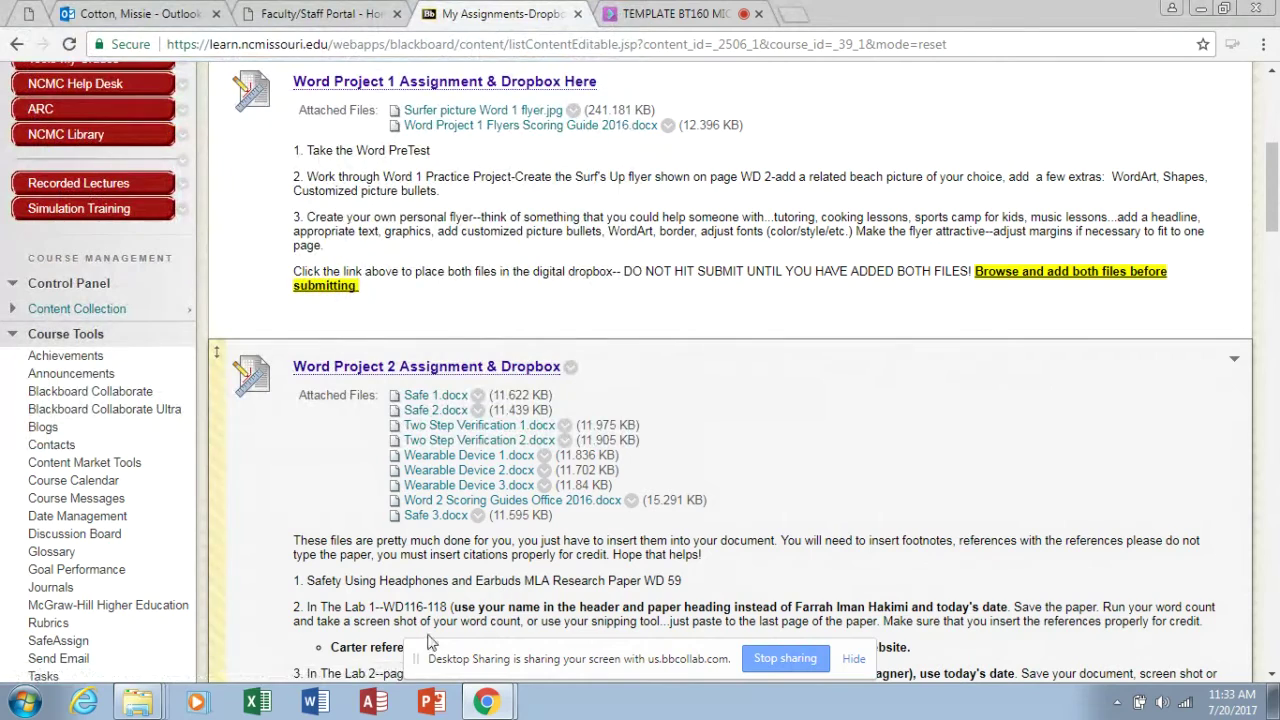
- Switch to Word, create a blank document and insert a header in the Blank style
left_click(314, 702)
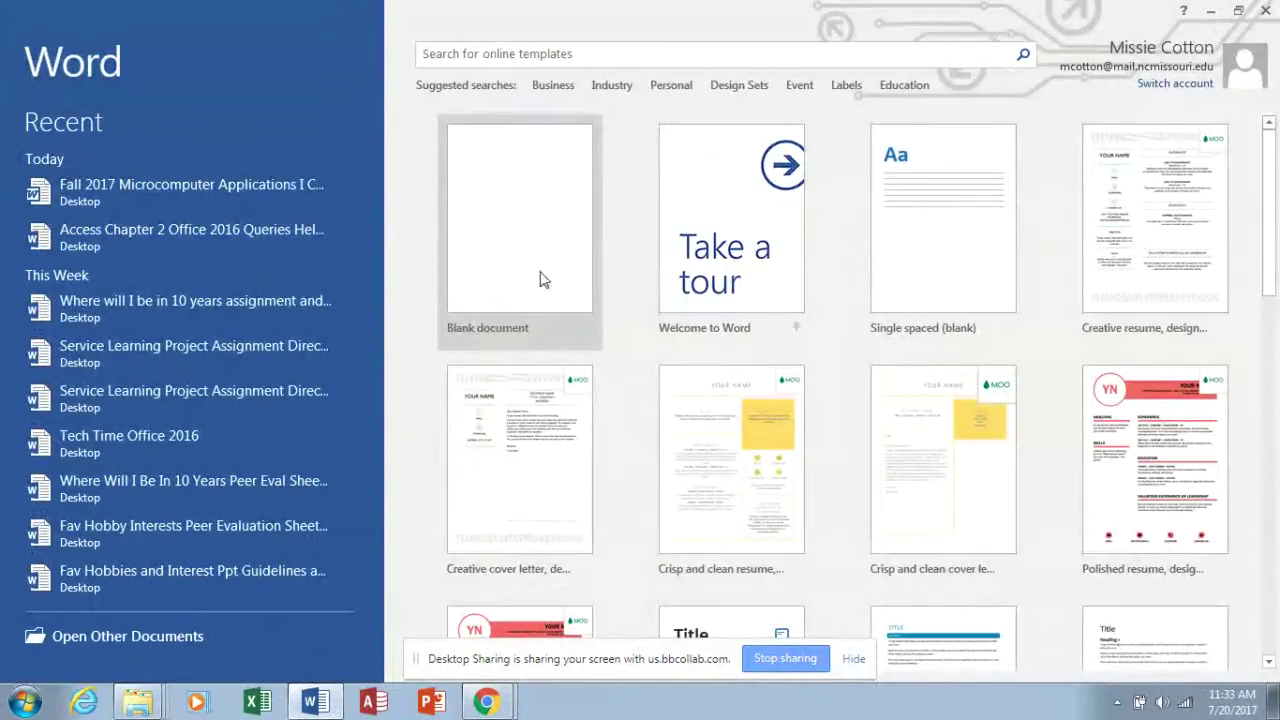
left_click(542, 278)
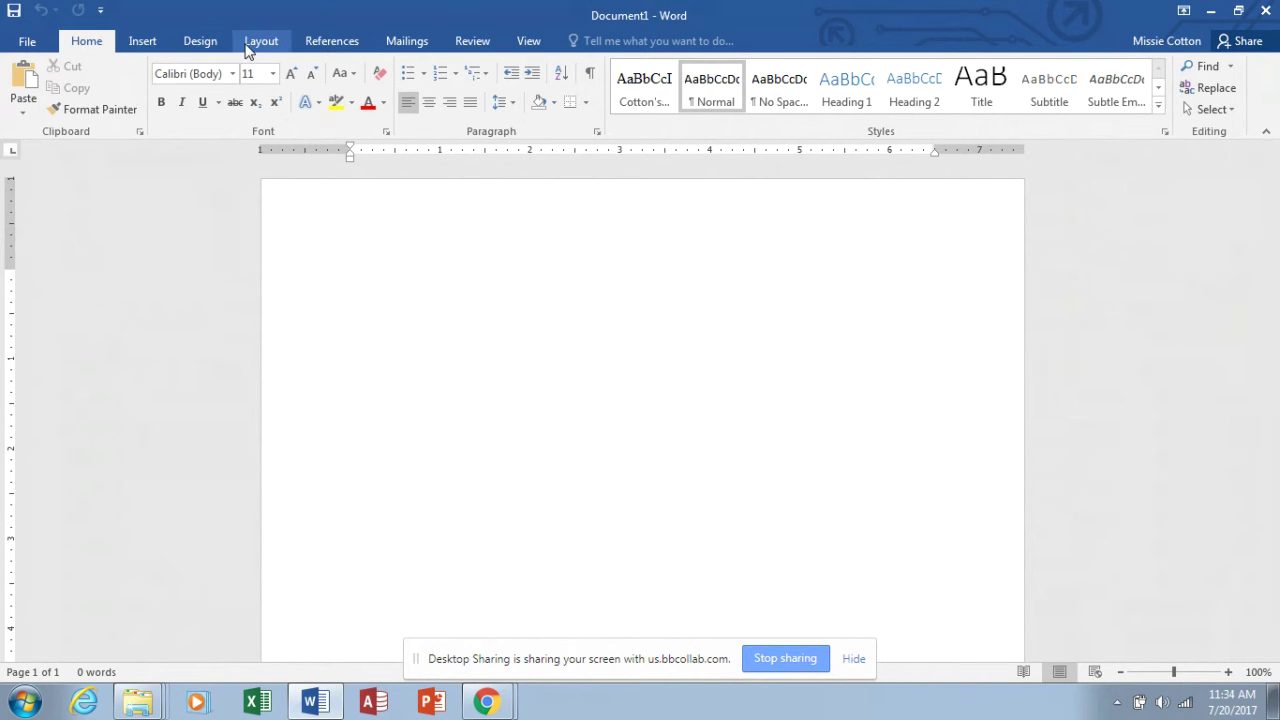
left_click(142, 42)
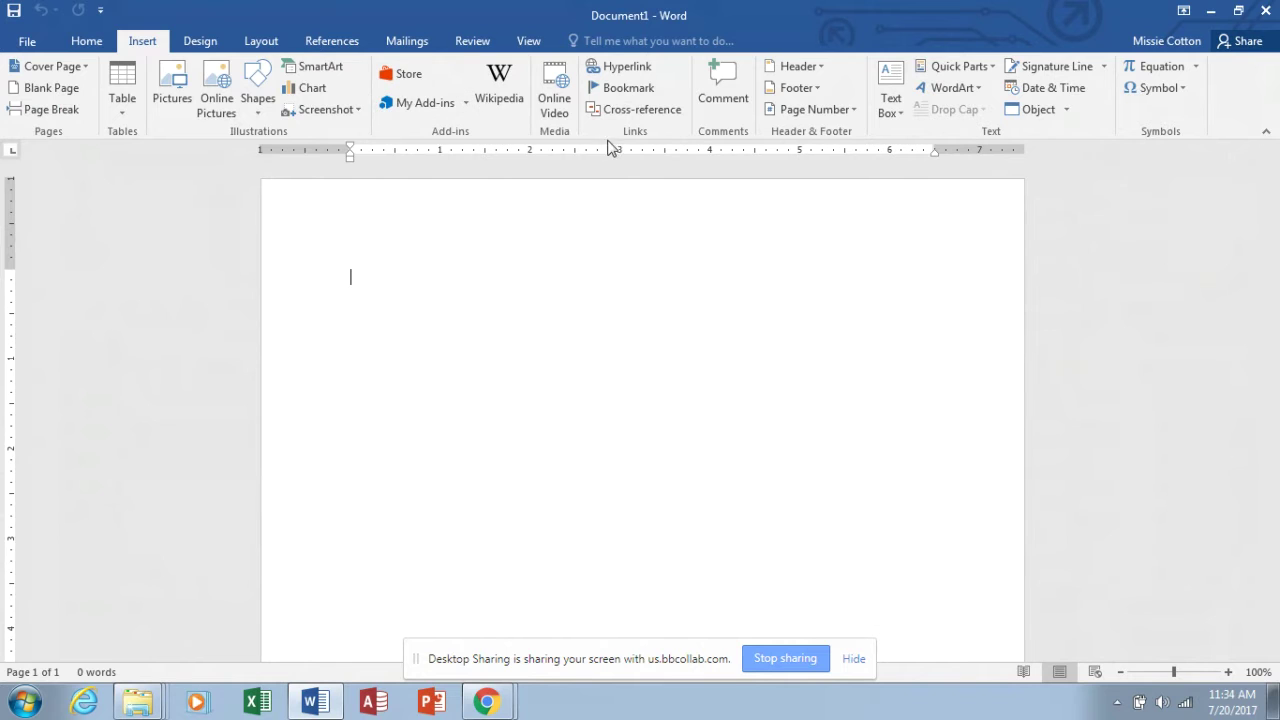
left_click(819, 68)
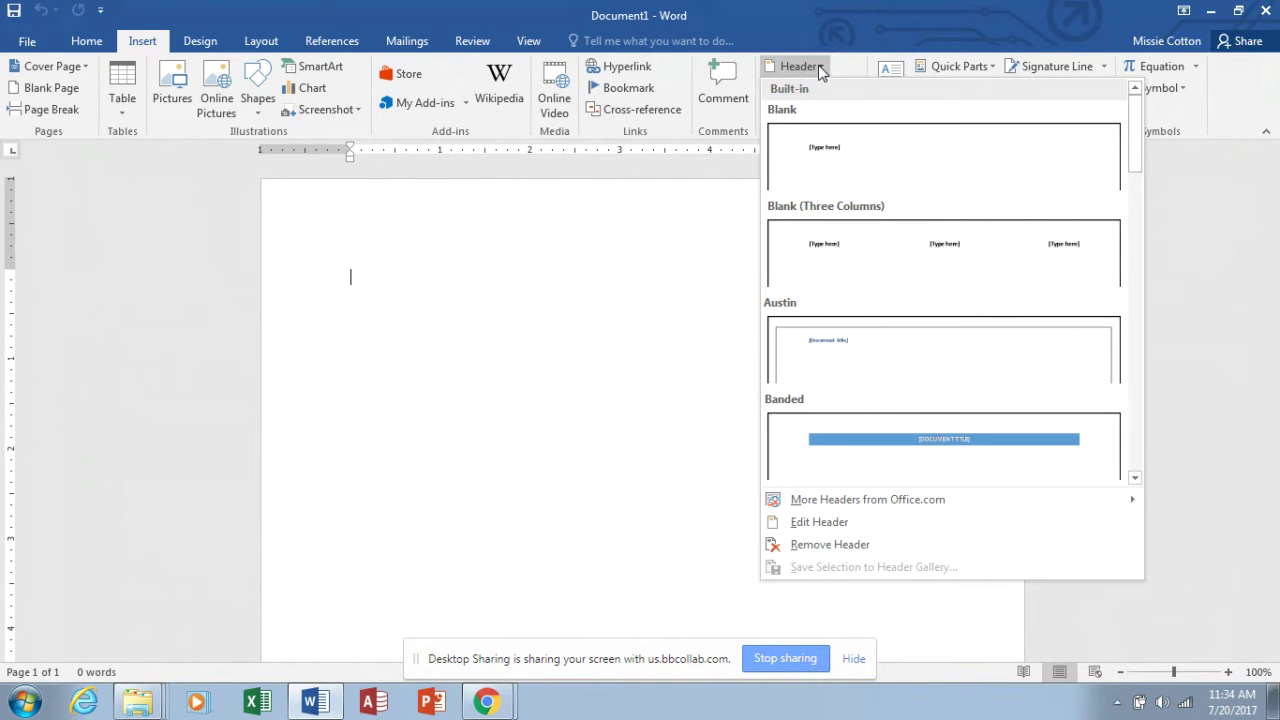
left_click(818, 150)
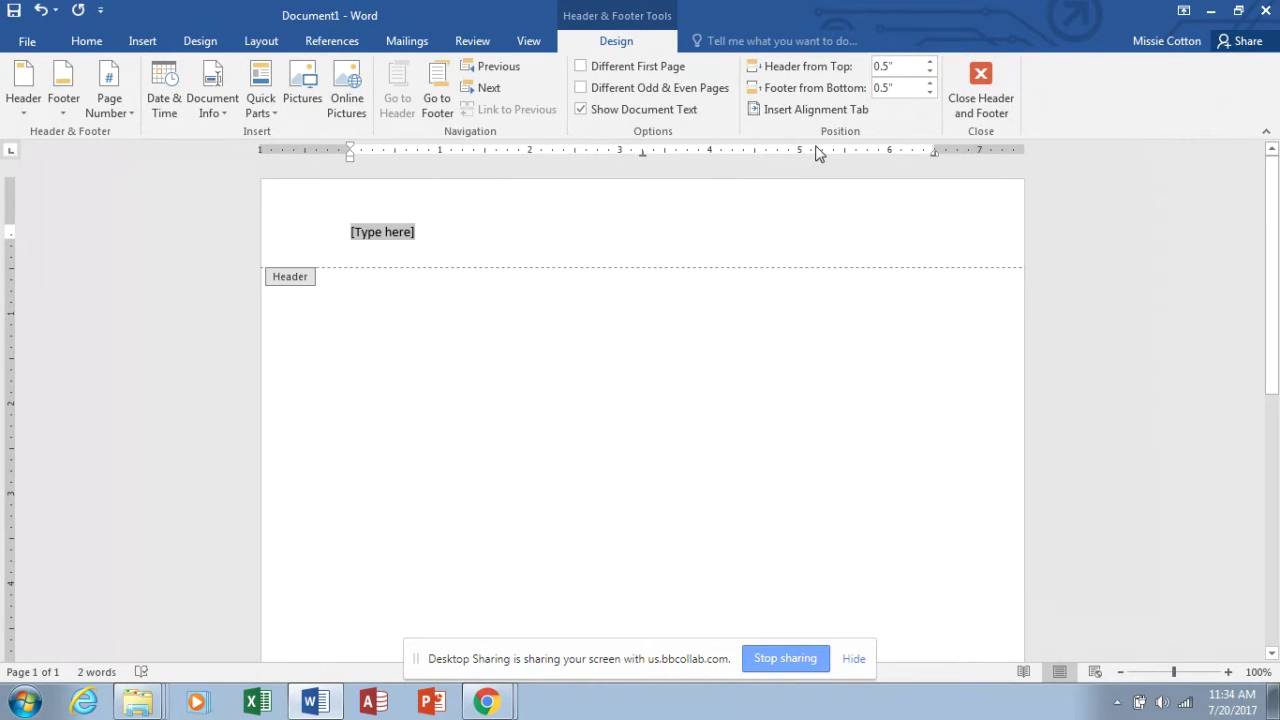
- Right-align the header, enter the author's last name and add a Plain Number page number after it at the current position
key("ctrl+r")
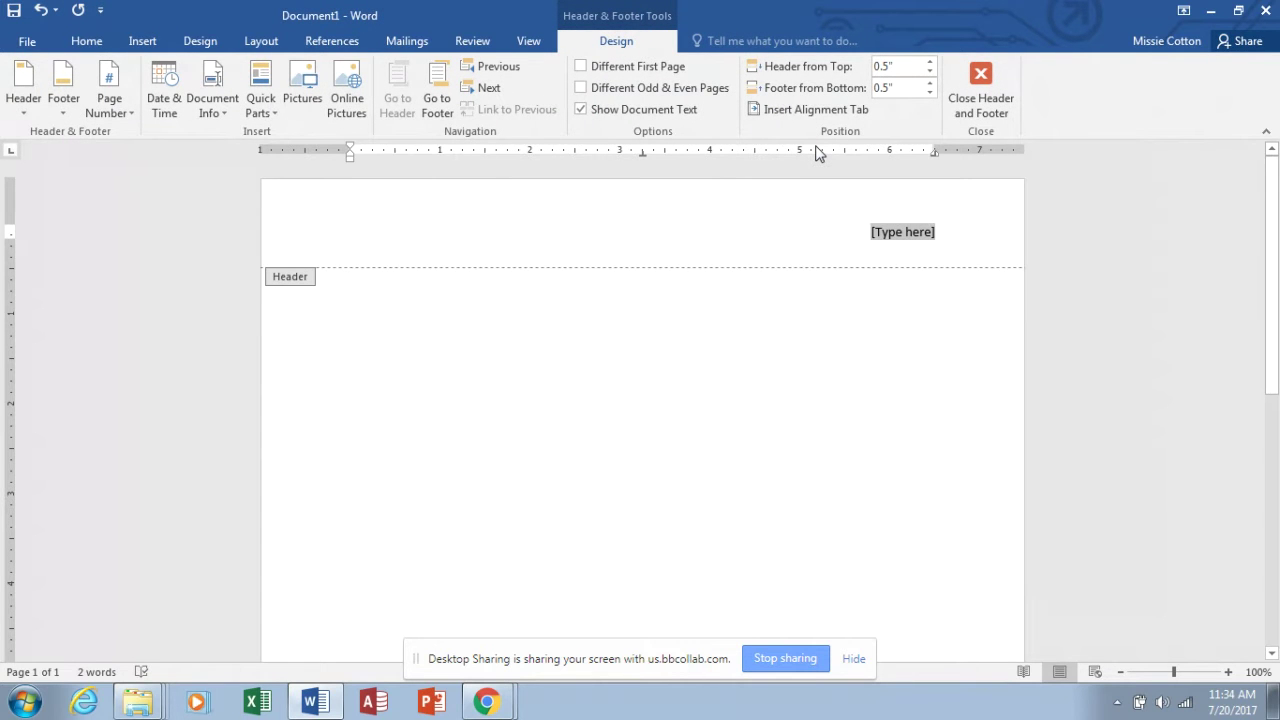
type("Co")
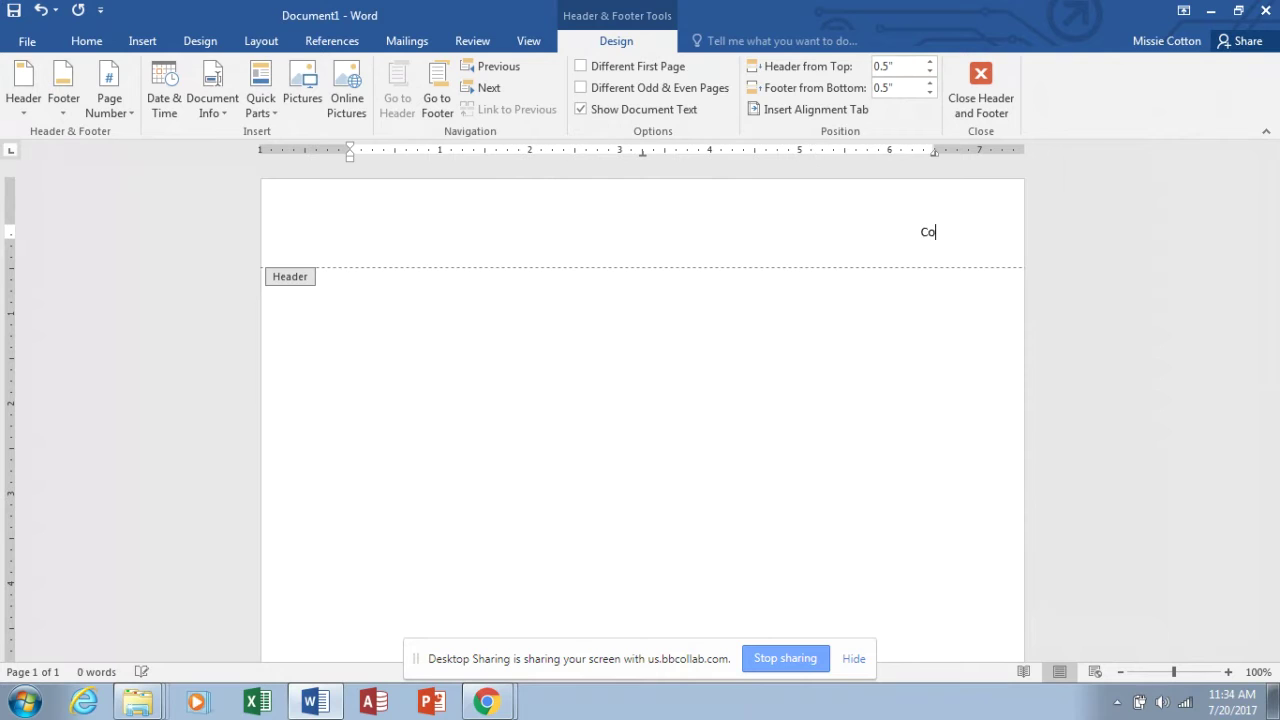
type("tton")
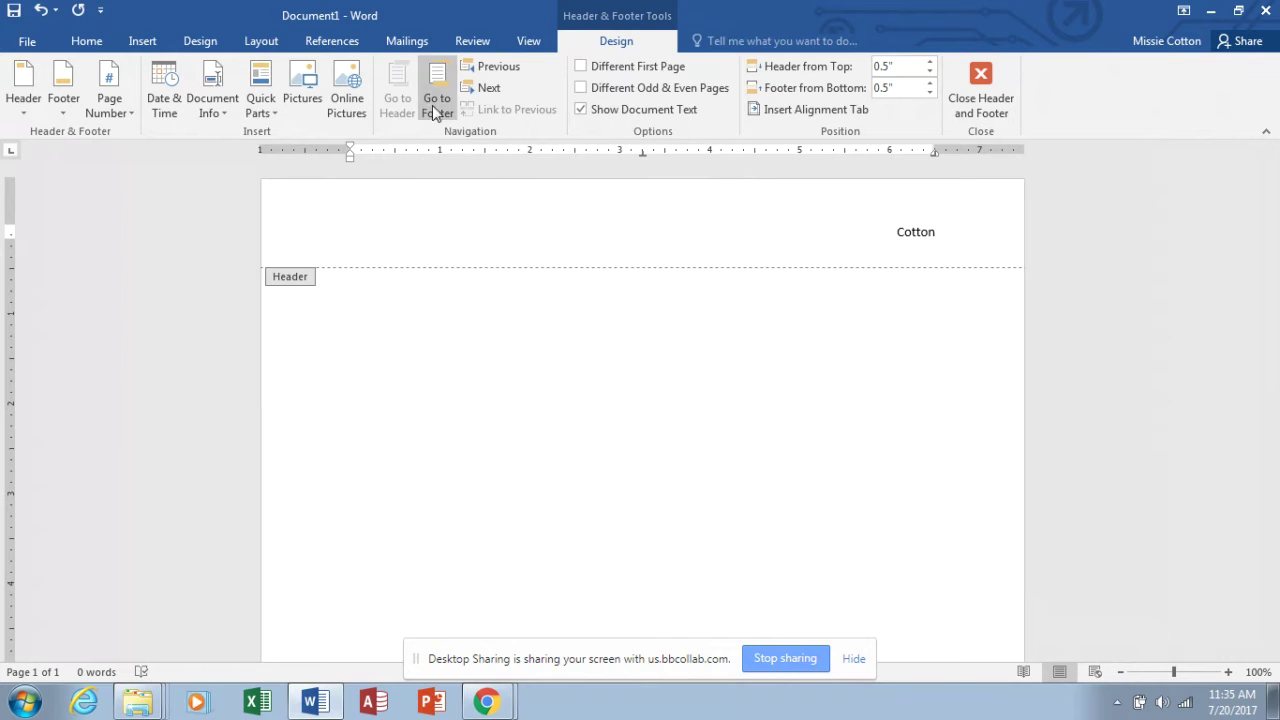
left_click(128, 117)
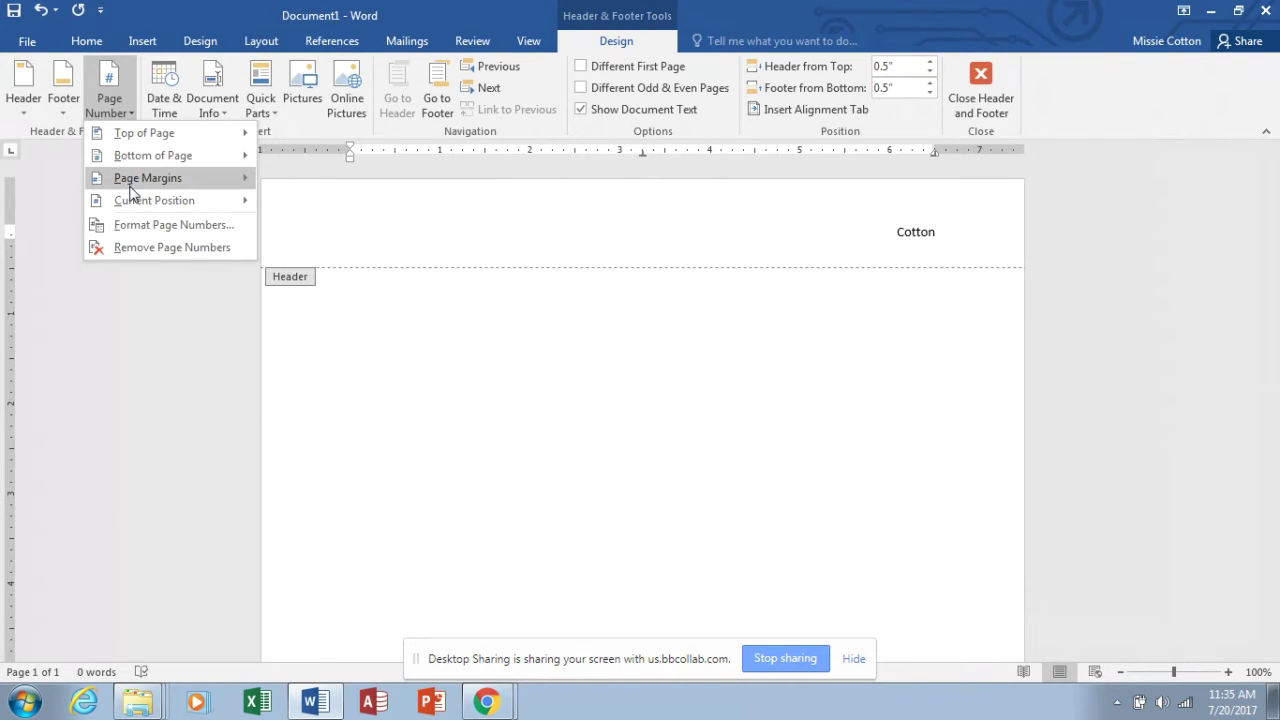
mouse_move(133, 203)
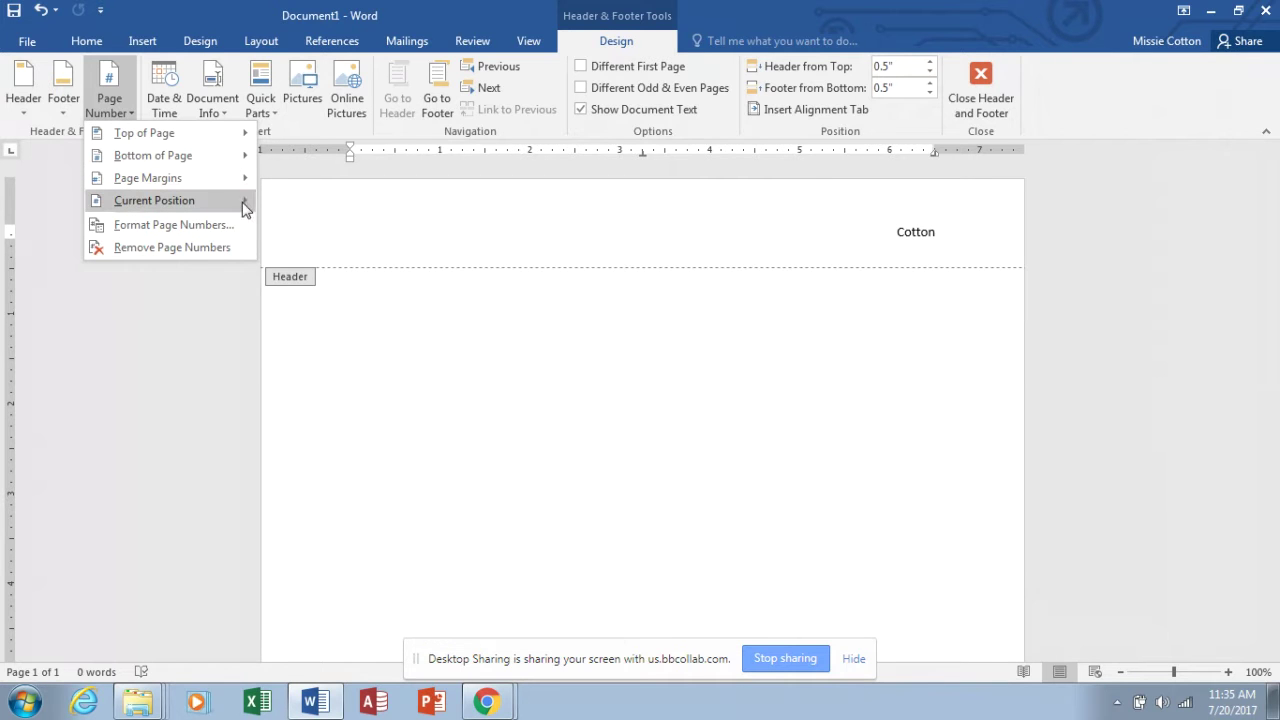
mouse_move(243, 206)
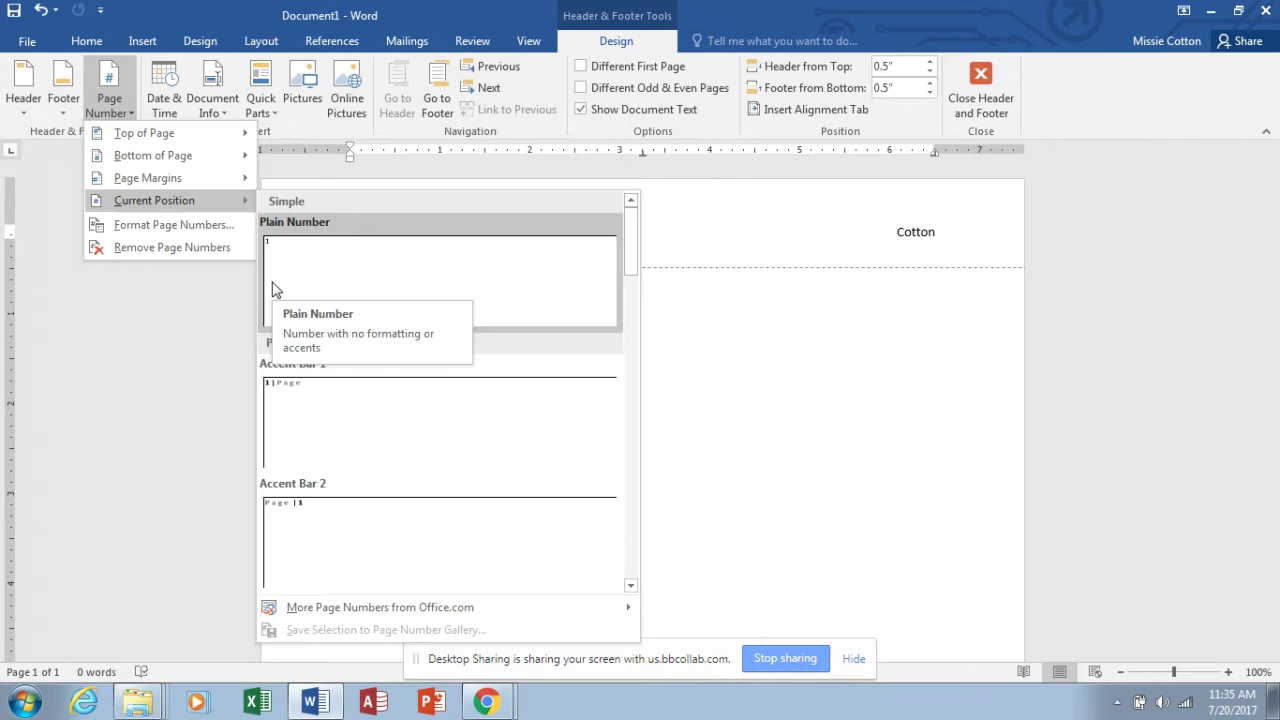
left_click(276, 289)
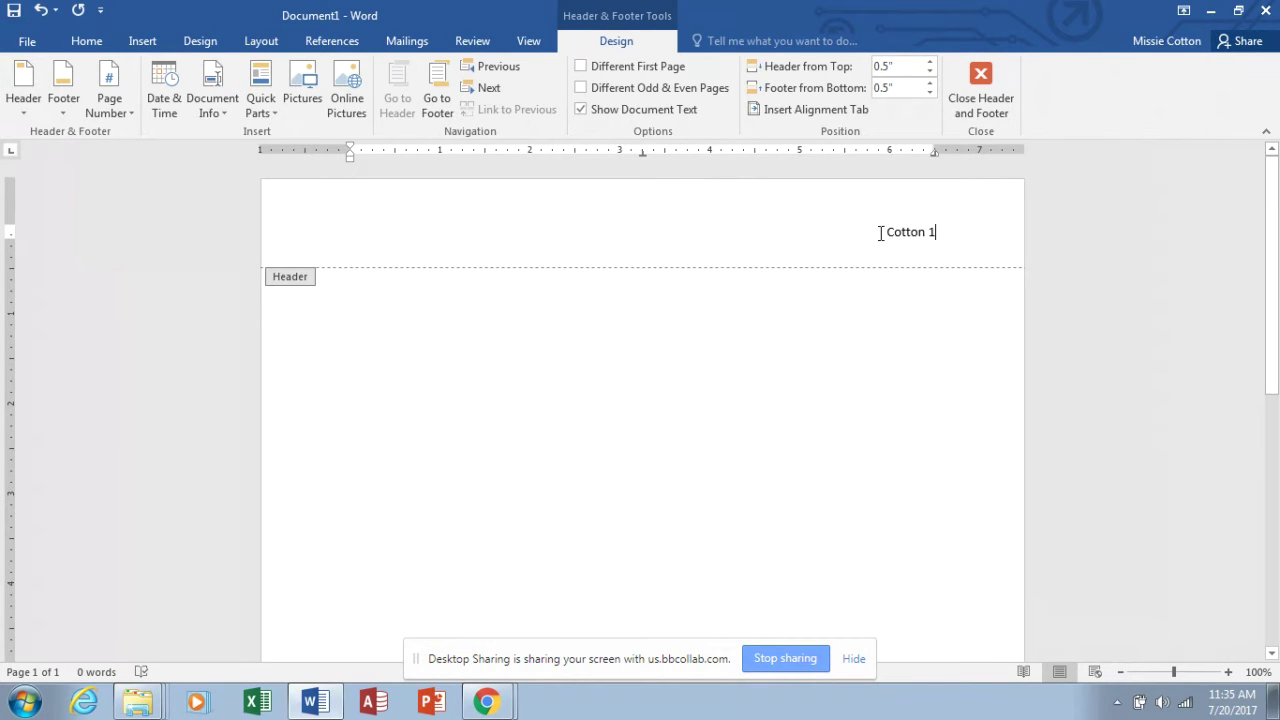
- Format the header's name and page number as Times New Roman size 12, and return to the document body
left_click_drag(883, 231, 940, 232)
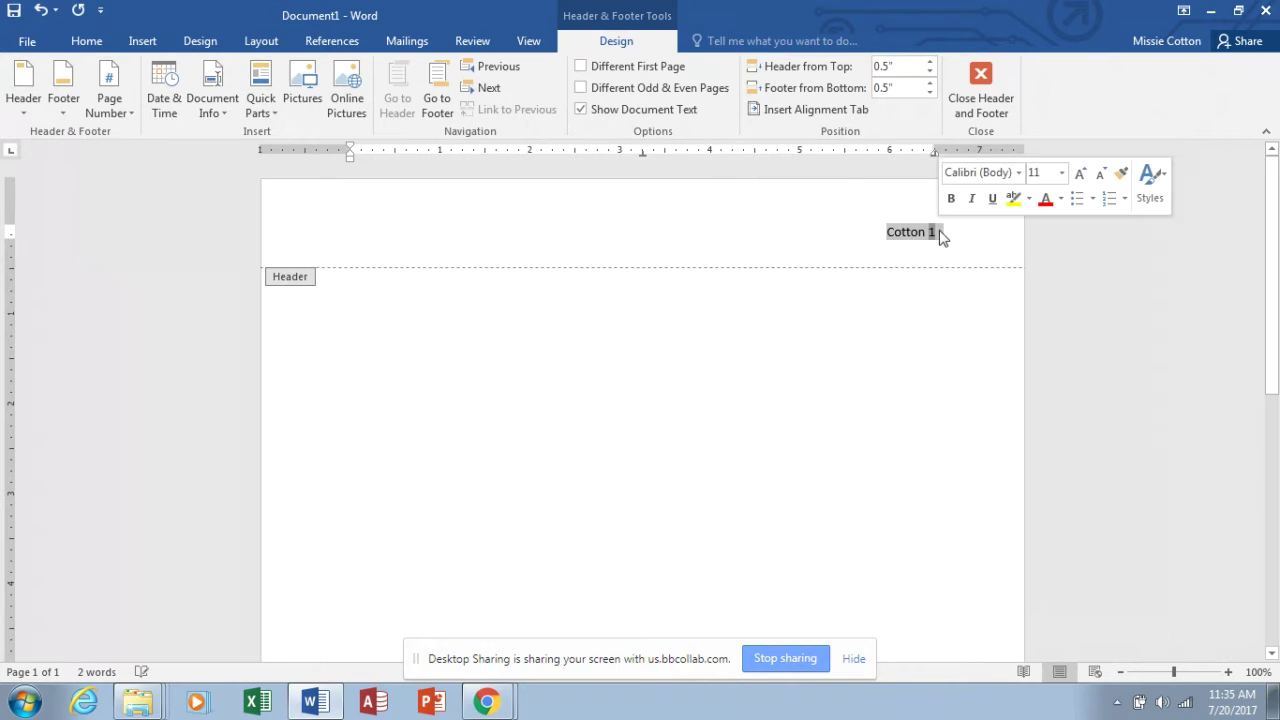
left_click(95, 46)
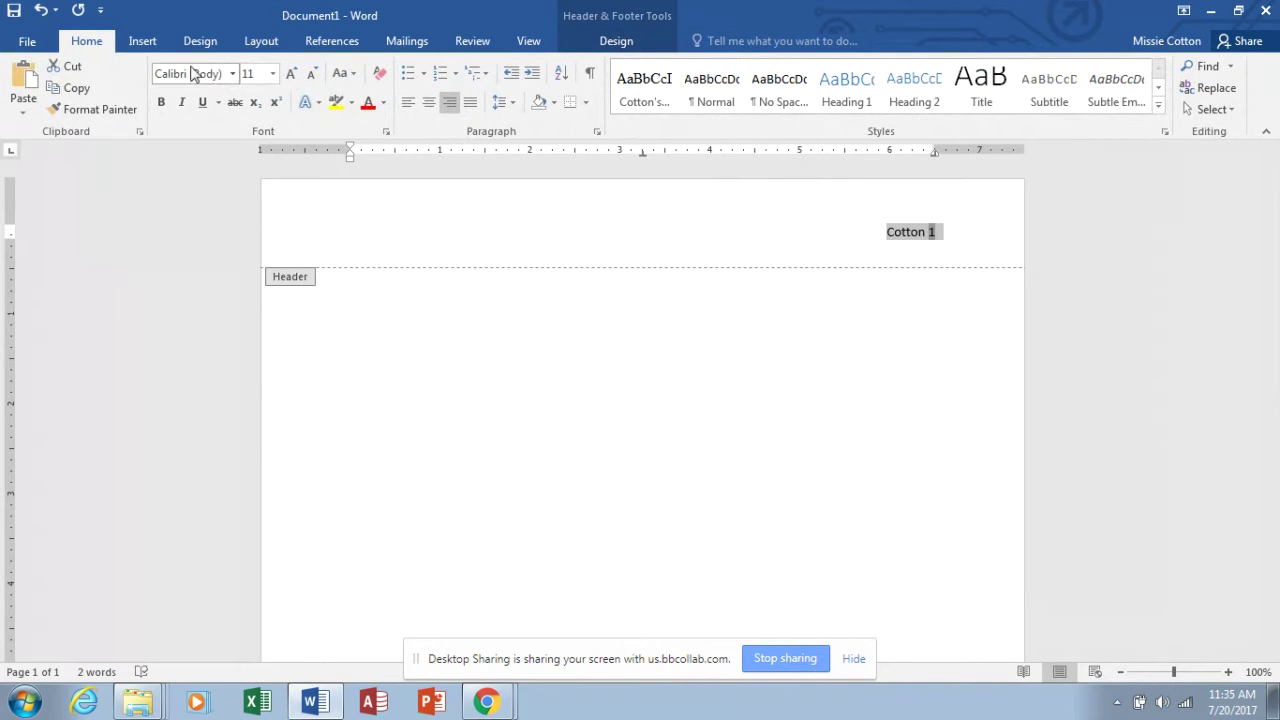
left_click(230, 76)
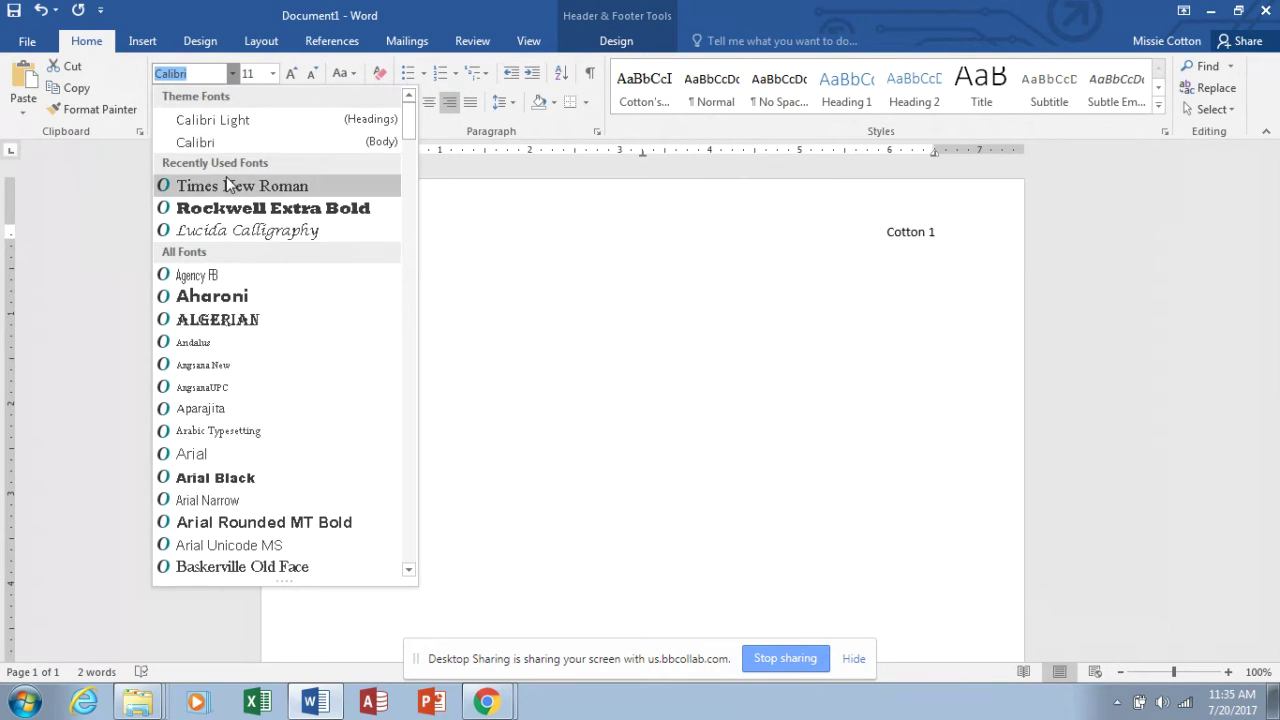
left_click(228, 180)
left_click(272, 73)
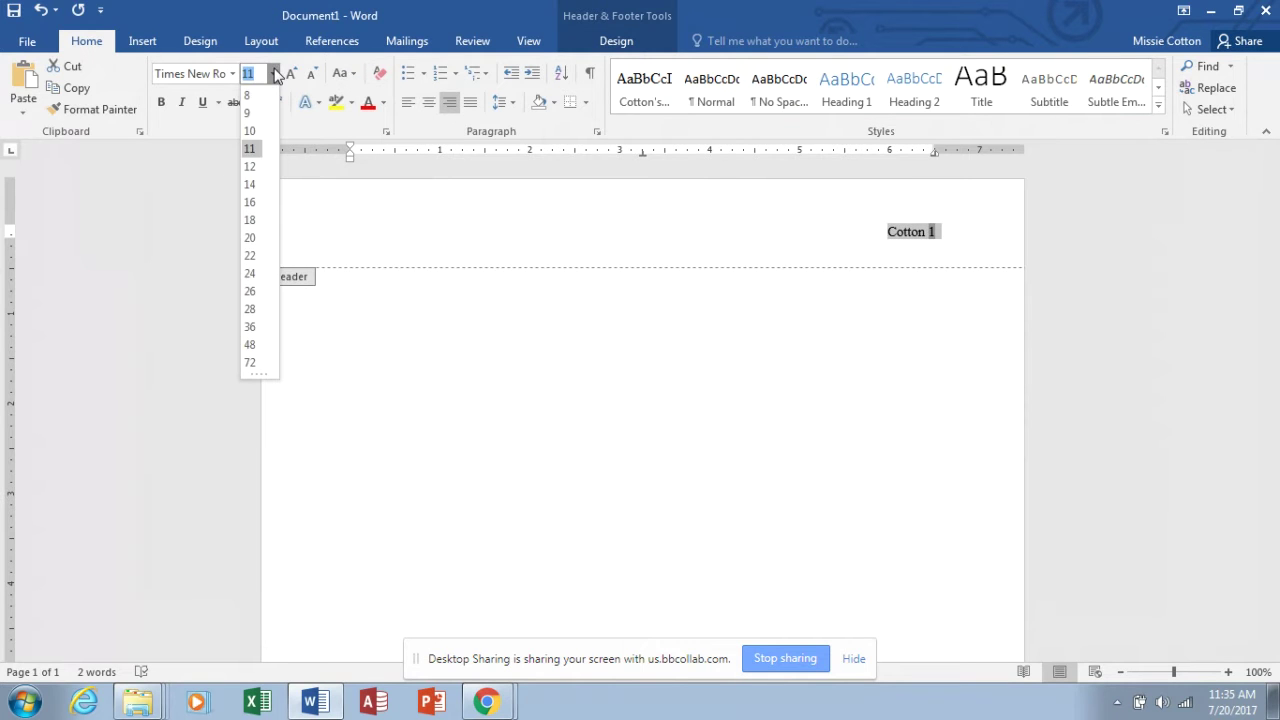
left_click(252, 171)
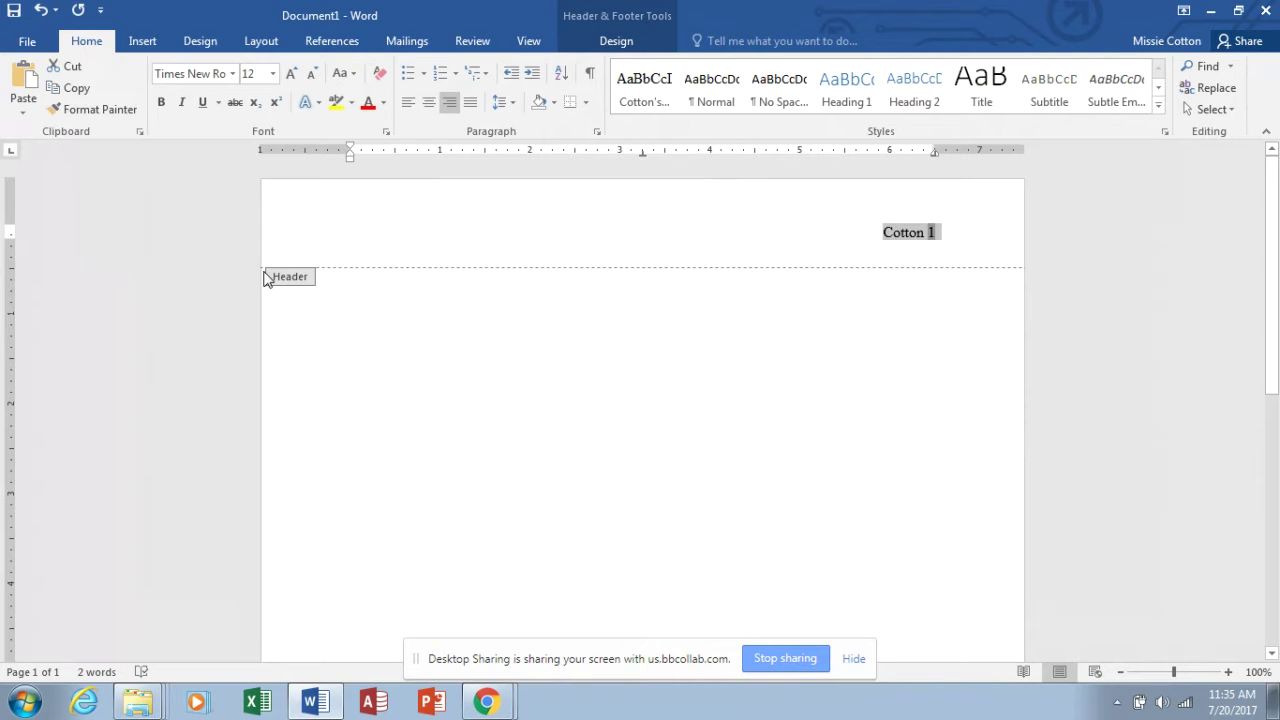
left_click(617, 42)
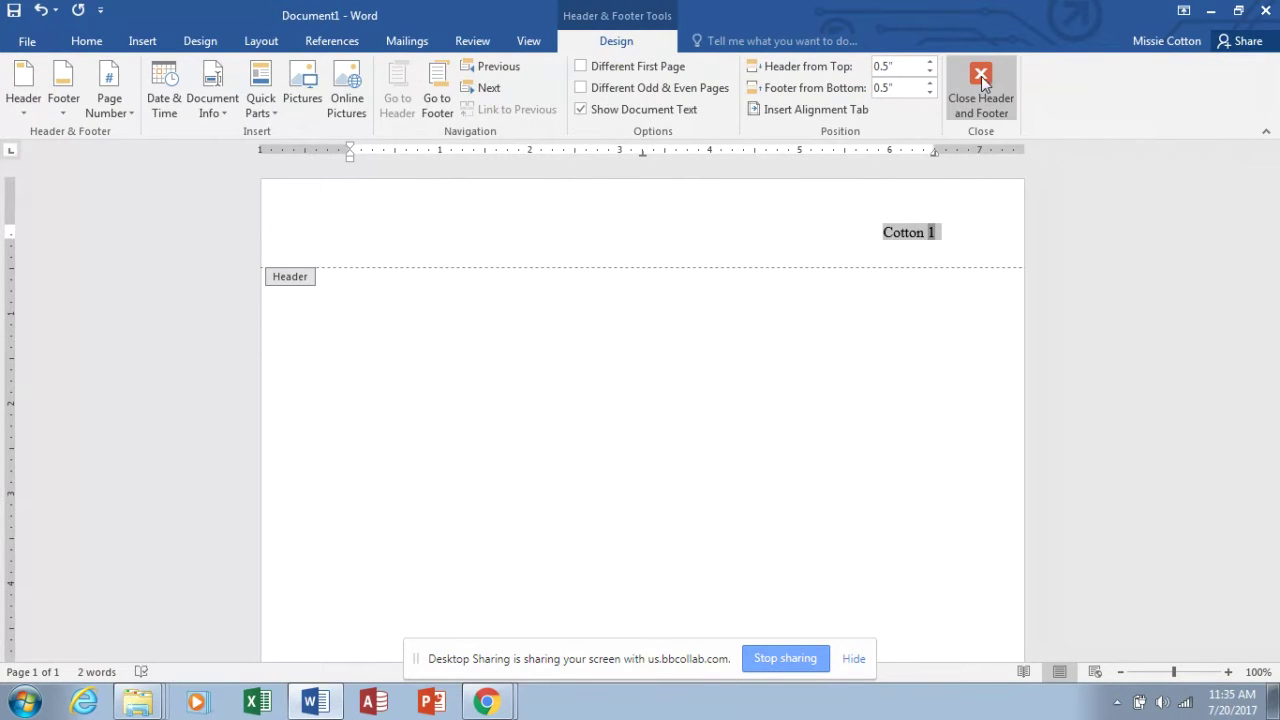
double_click(342, 317)
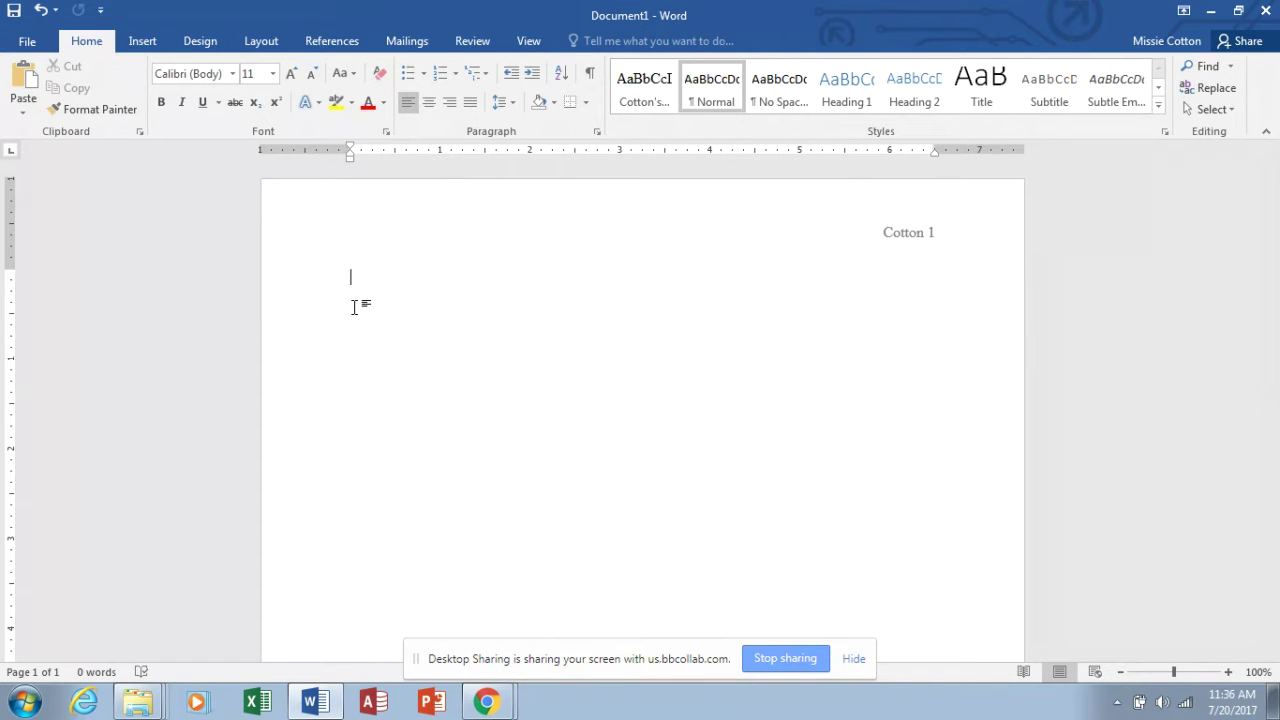
- Try the AutoCorrect shortcut "mc" on the first body line and erase the text
type("mc")
key("BackSpace")
key("BackSpace")
key("BackSpace")
key("BackSpace")
key("BackSpace")
key("BackSpace")
key("BackSpace")
key("BackSpace")
key("BackSpace")
key("BackSpace")
key("BackSpace")
key("BackSpace")
key("BackSpace")
key("BackSpace")
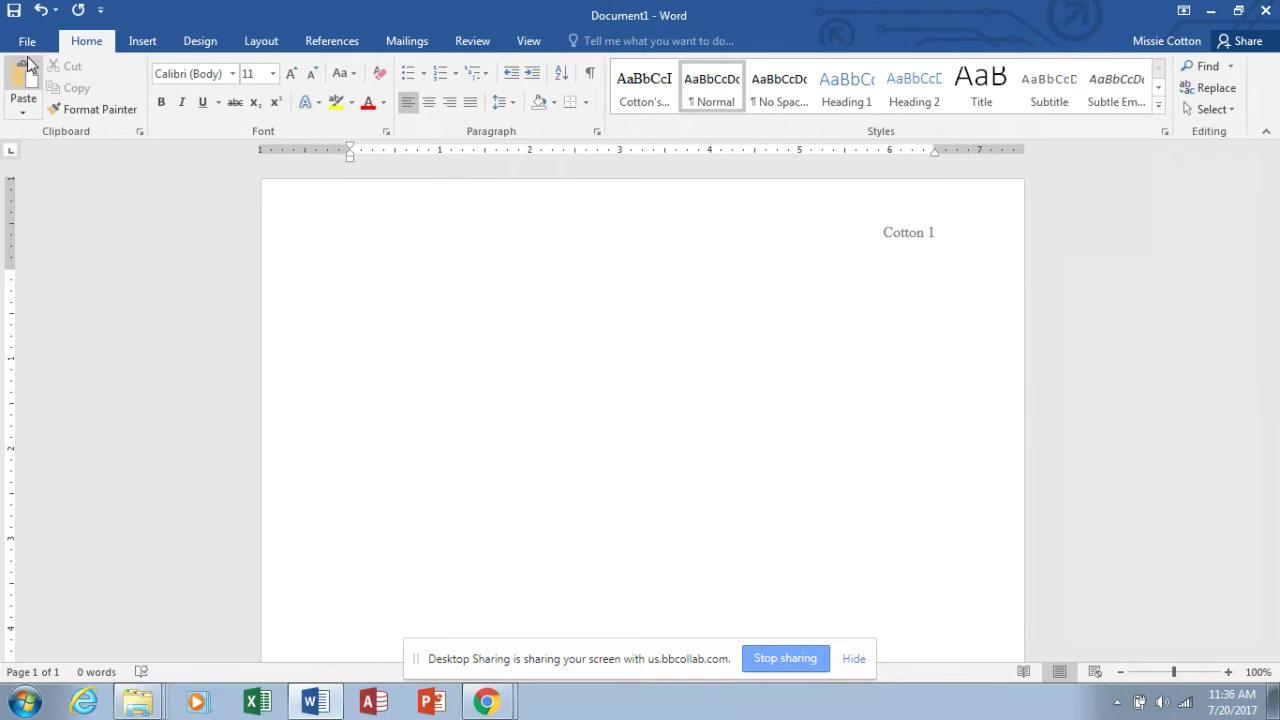
- Open the AutoCorrect settings from Word's proofing options
left_click(27, 41)
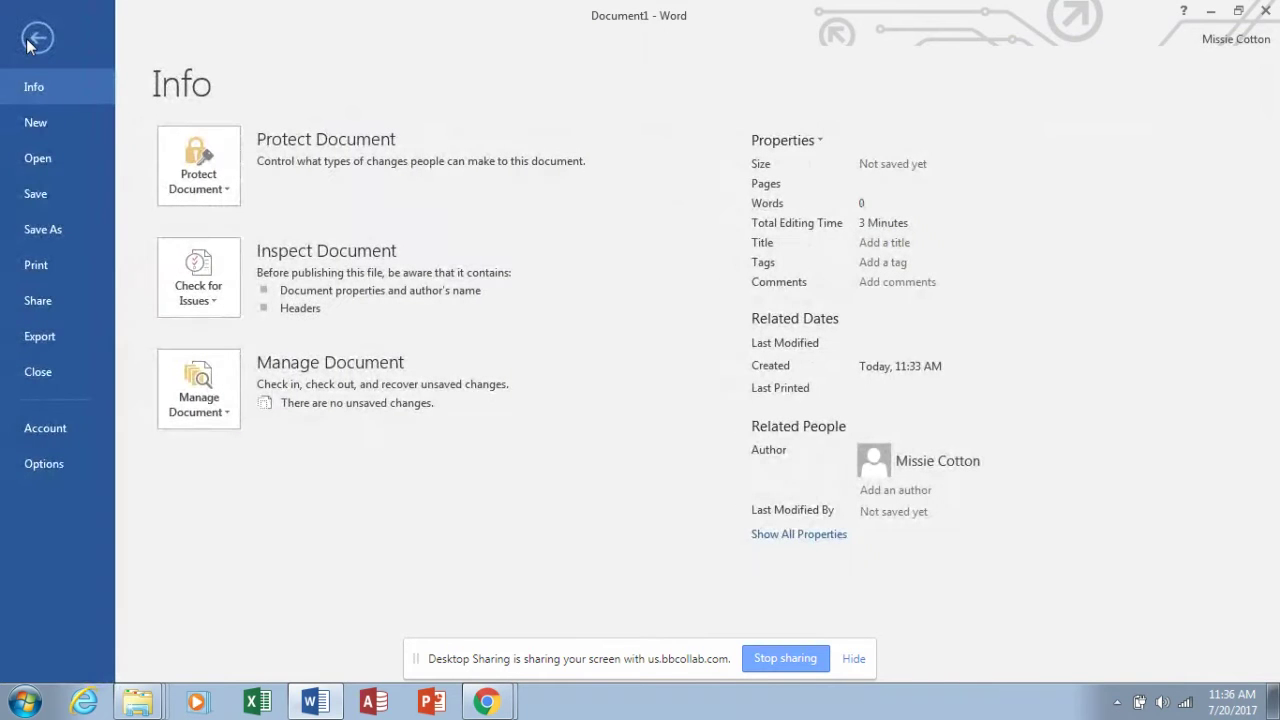
left_click(46, 463)
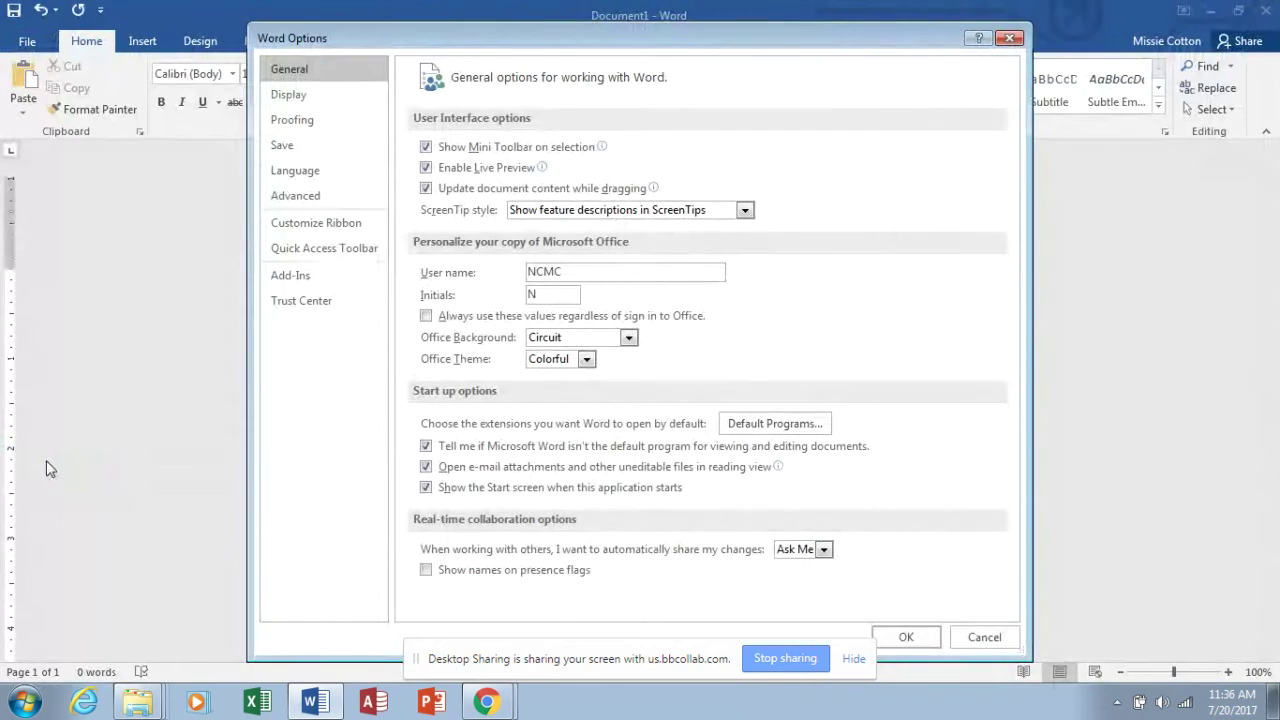
left_click(306, 124)
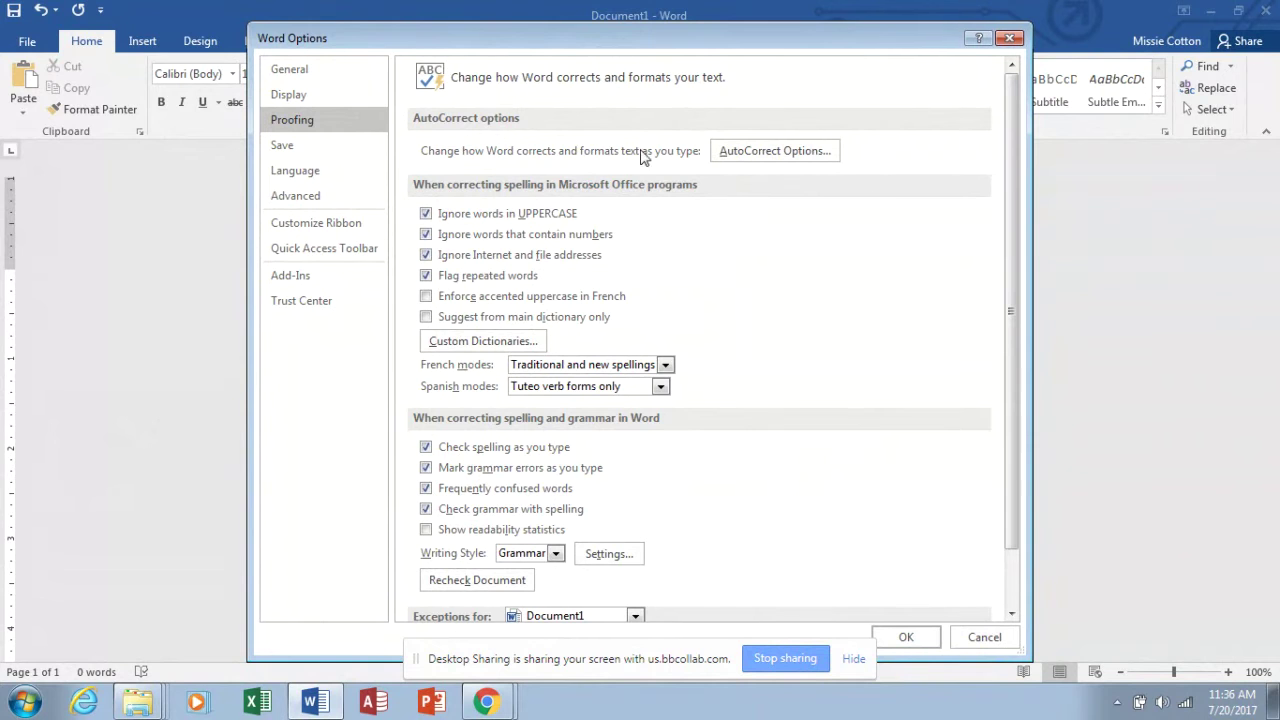
left_click(766, 162)
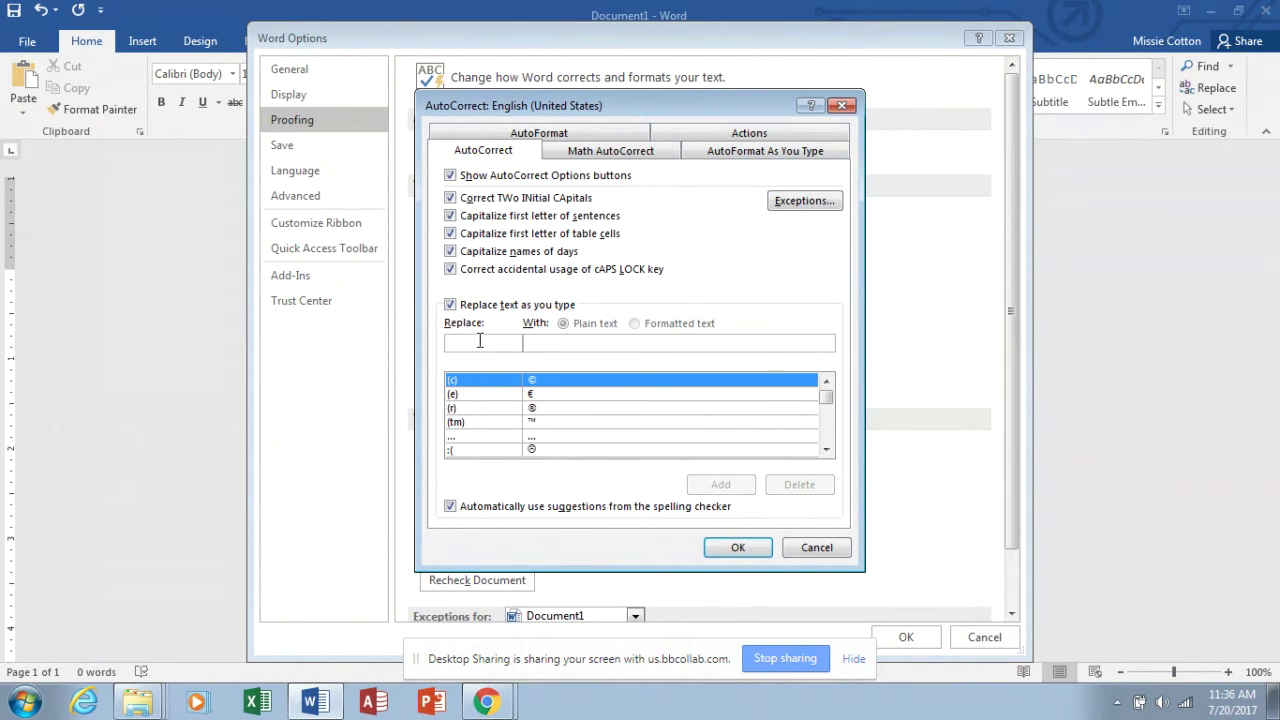
- Redefine the AutoCorrect entry "mc" so it is replaced with the author's full name, and accept the AutoCorrect settings
type("mc")
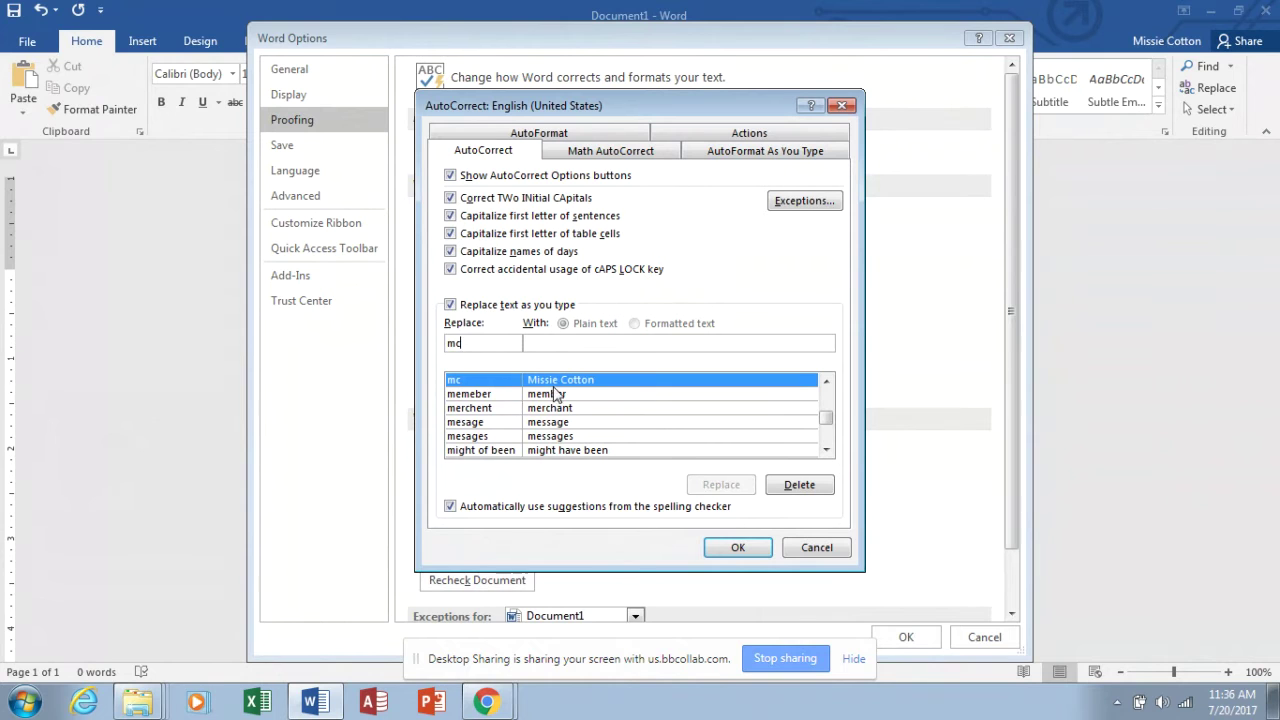
left_click(535, 344)
type("Misi")
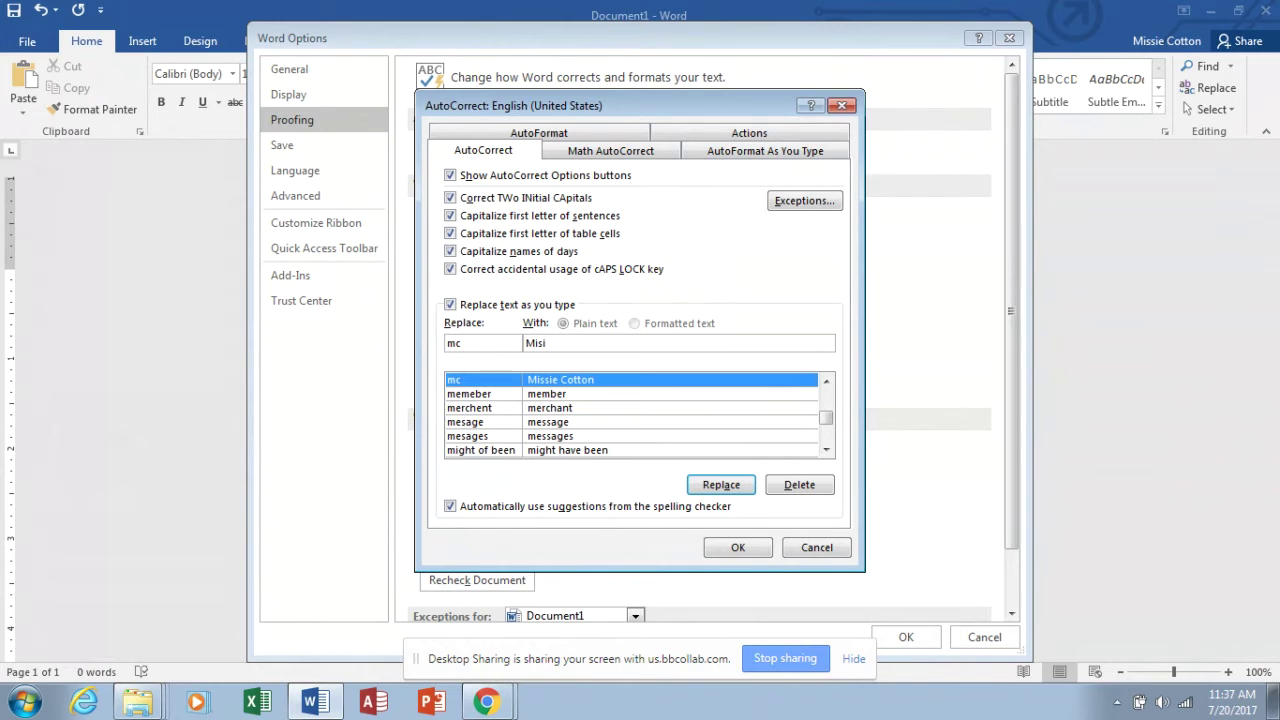
key("BackSpace")
type("sie Cotton")
left_click(721, 485)
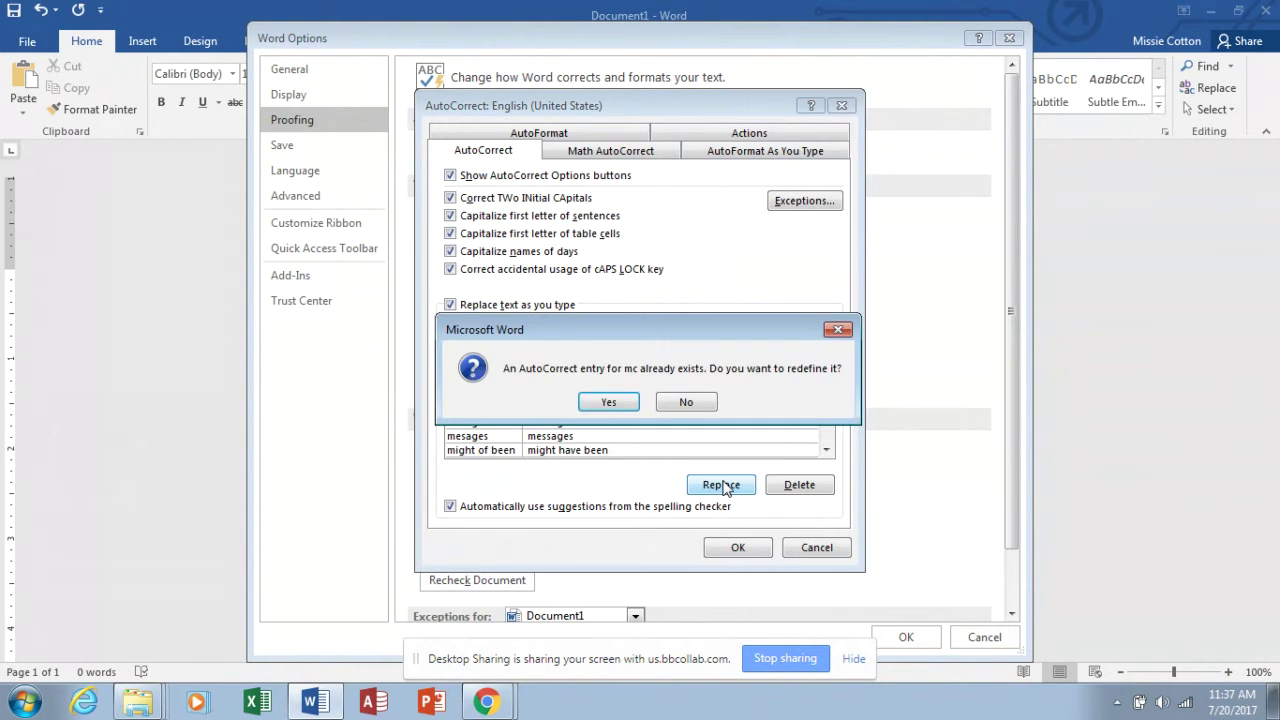
left_click(620, 403)
left_click(740, 550)
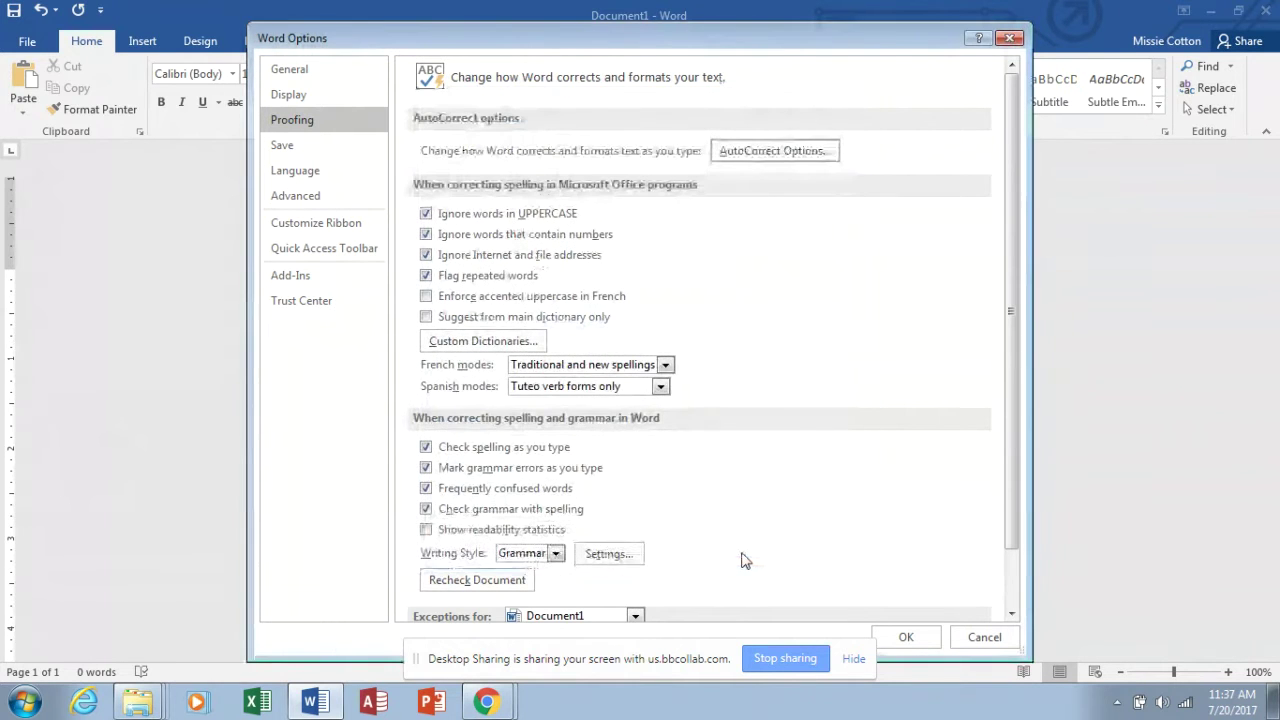
- Accept the Word options and enter the author's name on the first body line using the AutoCorrect shortcut "mc"
left_click(906, 638)
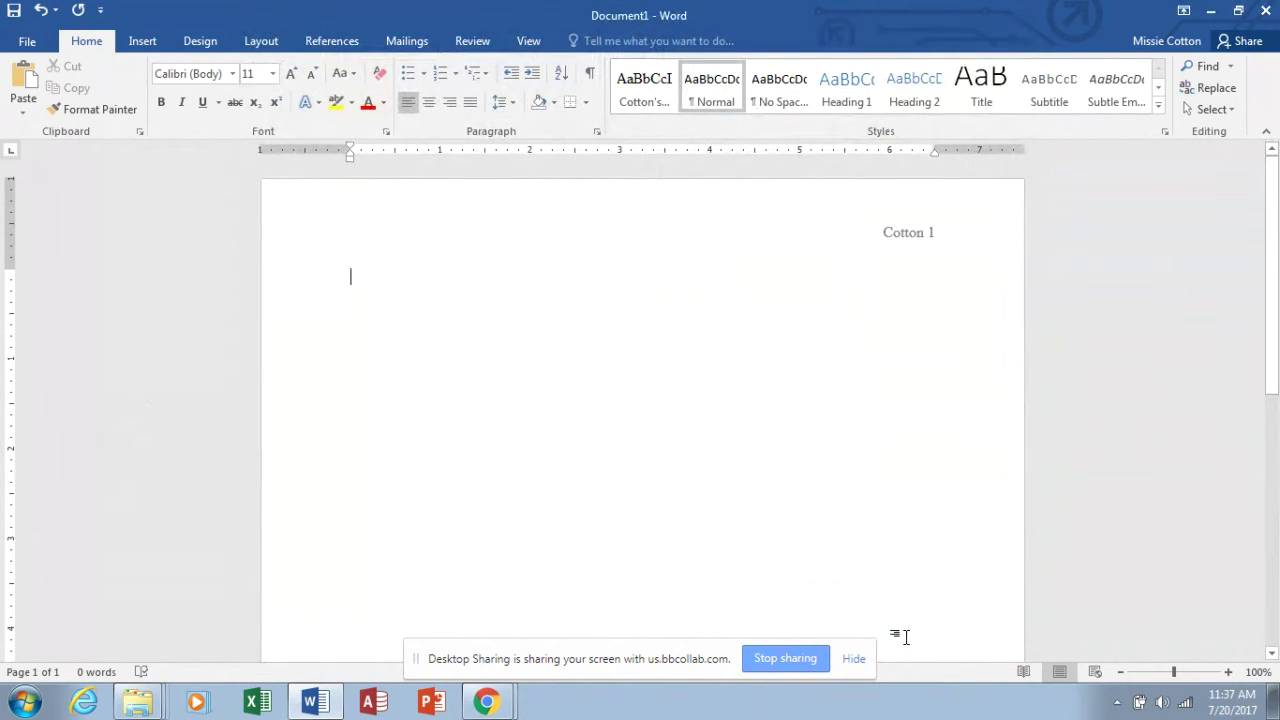
type("mc")
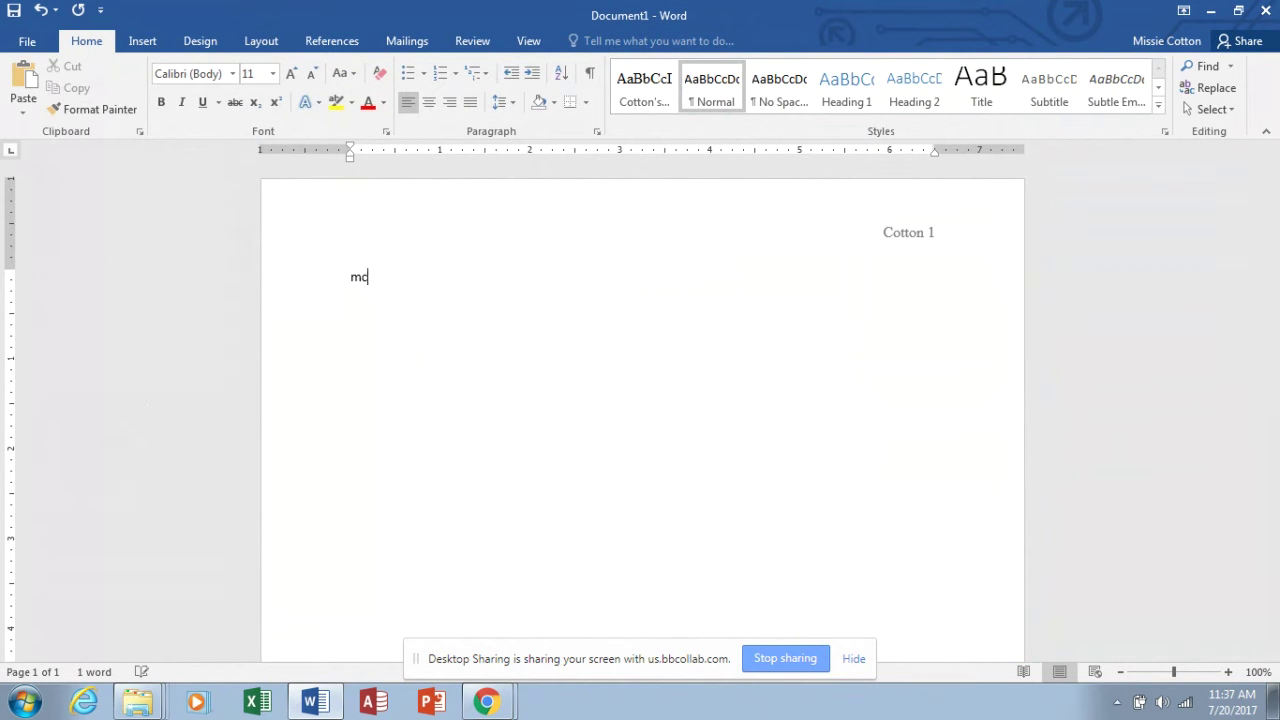
key("BackSpace")
key("BackSpace")
key("BackSpace")
type("mc")
key("Return")
- Enter "NCMC" on the line below the author's name and erase it
type("NCMC")
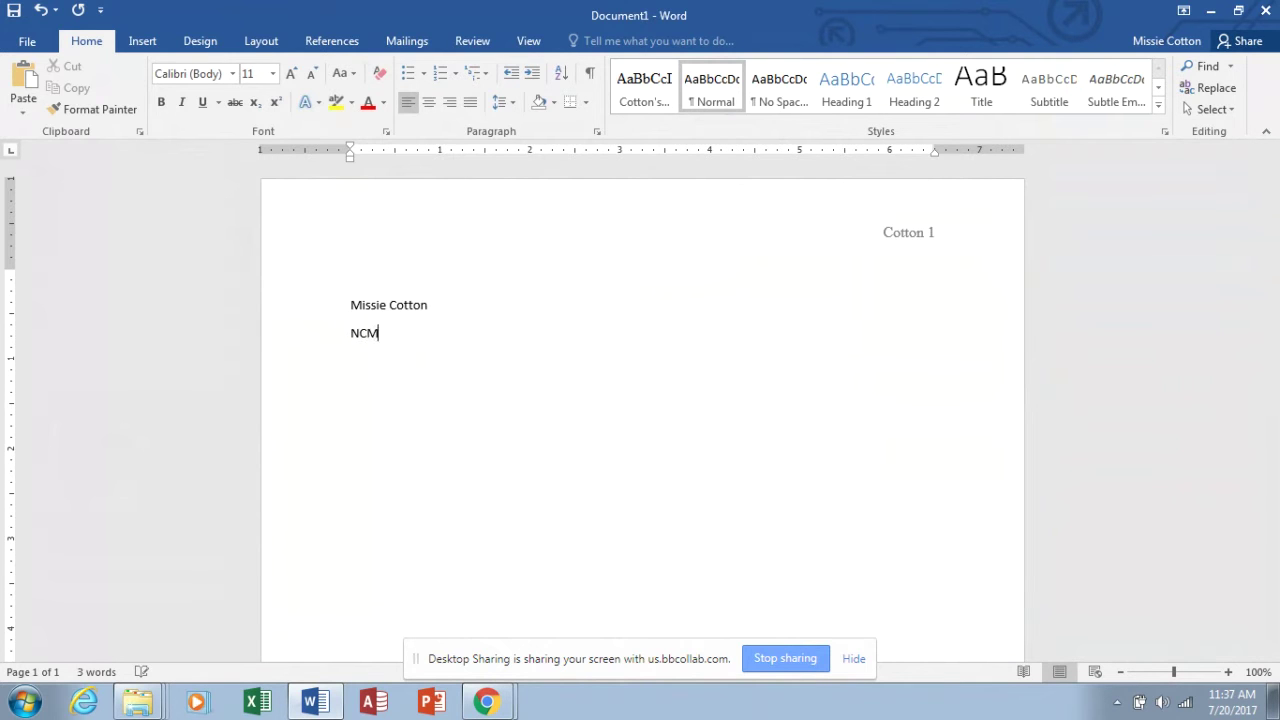
key("BackSpace")
key("BackSpace")
key("BackSpace")
key("BackSpace")
- Look up the AutoCorrect entry for "NCMC" in the proofing options and close the settings without changes
left_click(28, 42)
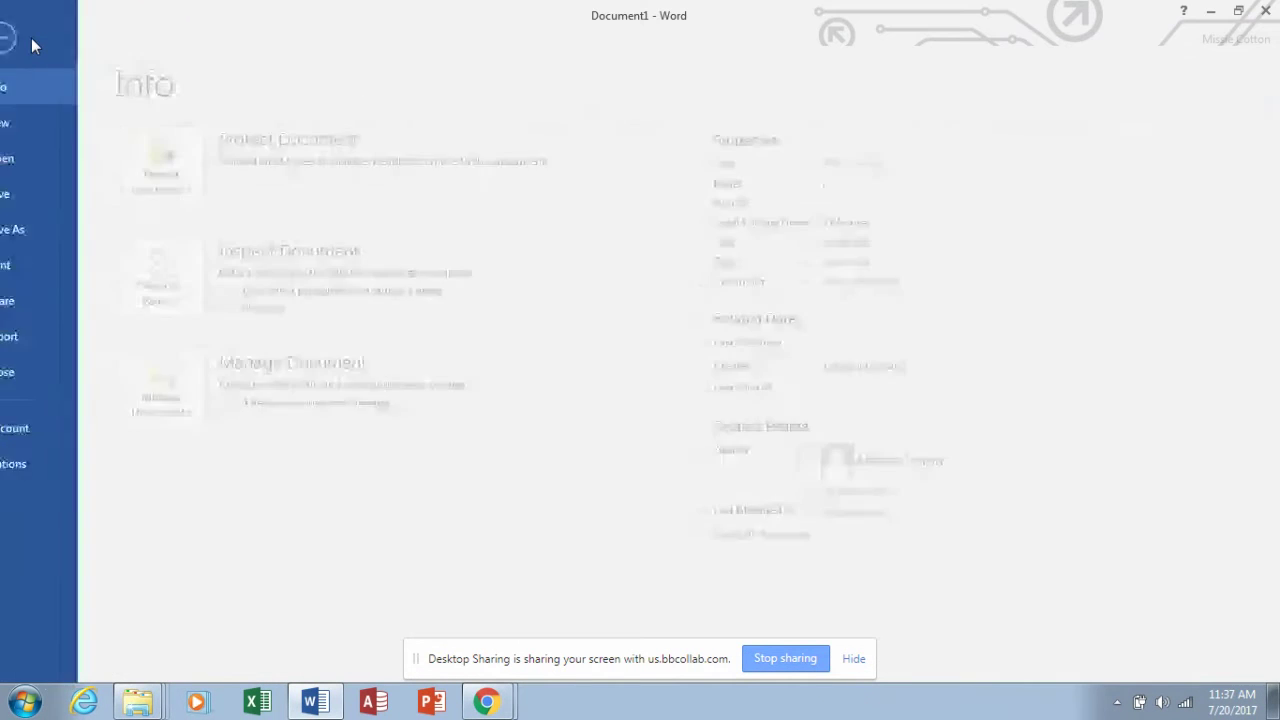
left_click(42, 464)
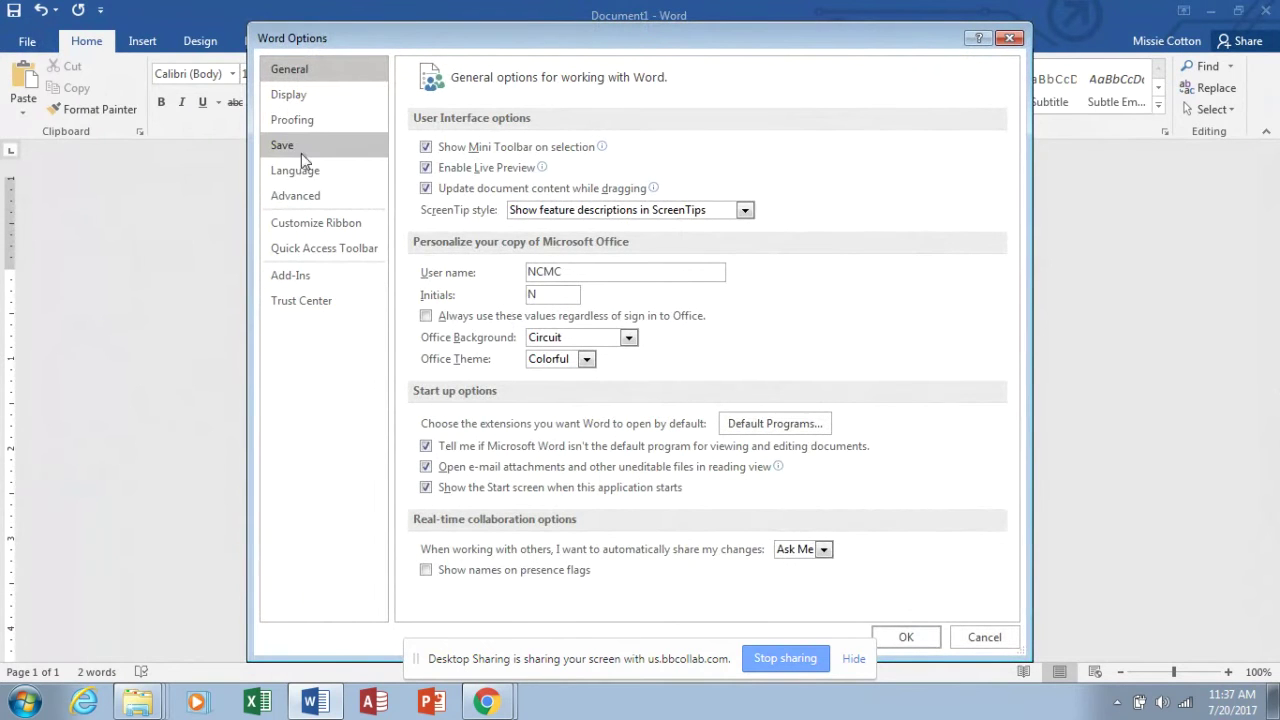
left_click(305, 122)
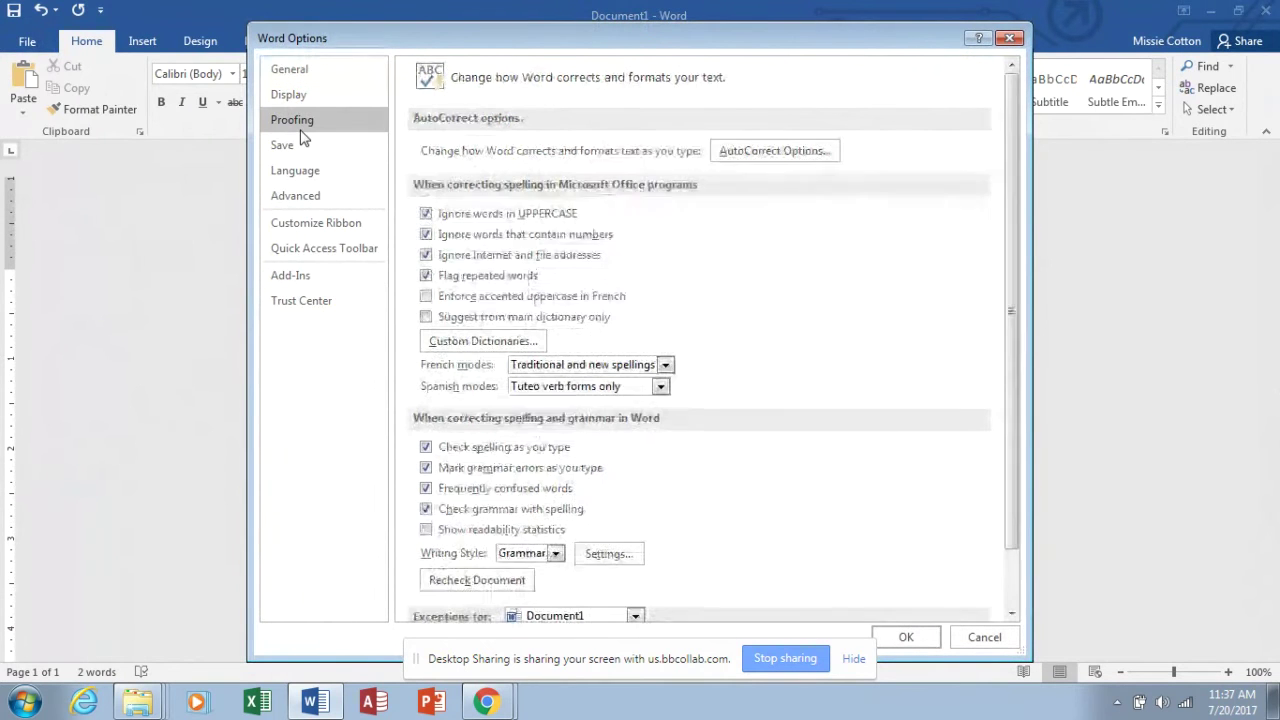
left_click(728, 154)
type("NCMC")
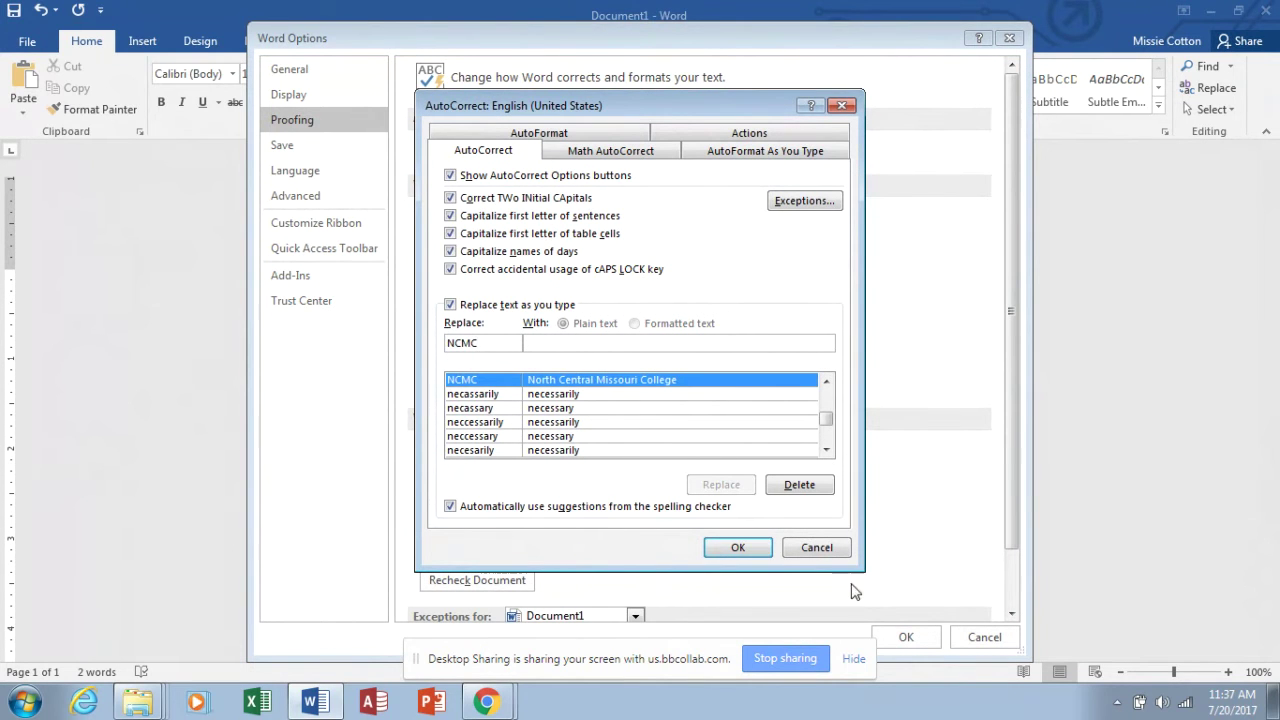
left_click(828, 547)
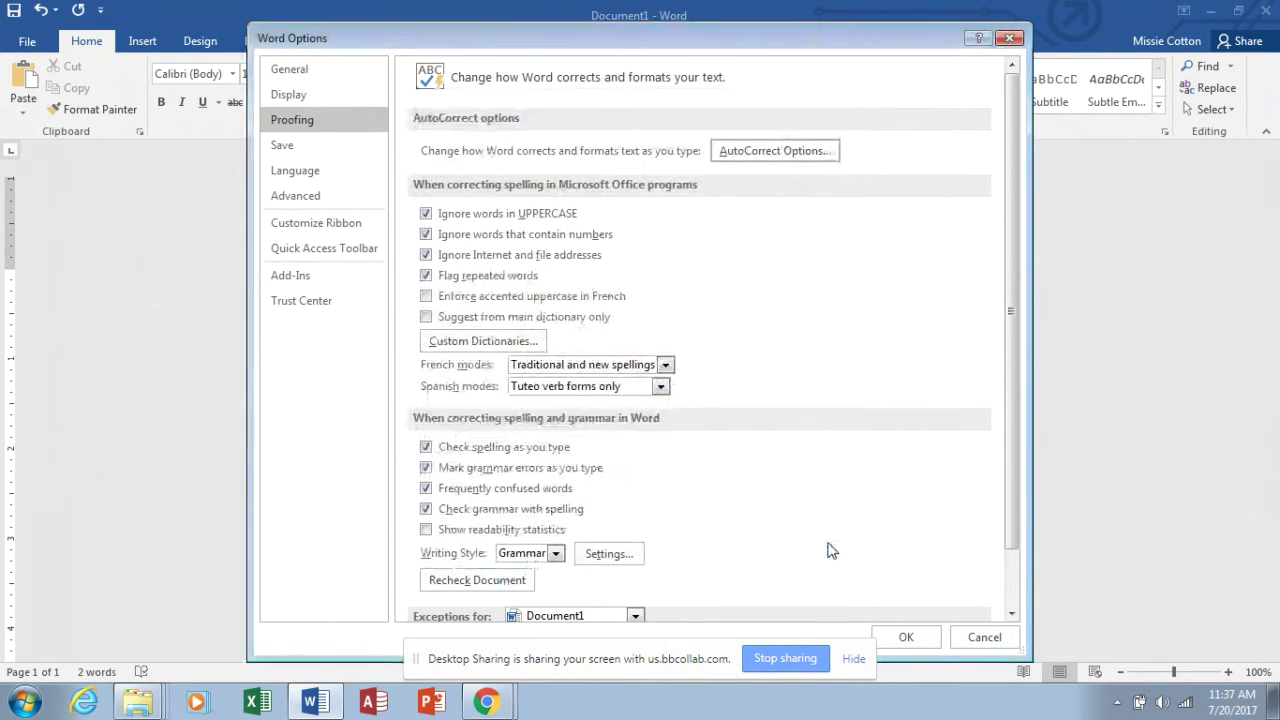
left_click(981, 638)
- Try the AutoCorrect shortcut "NCMC" on the second body line and delete the expanded text
type("NCMC")
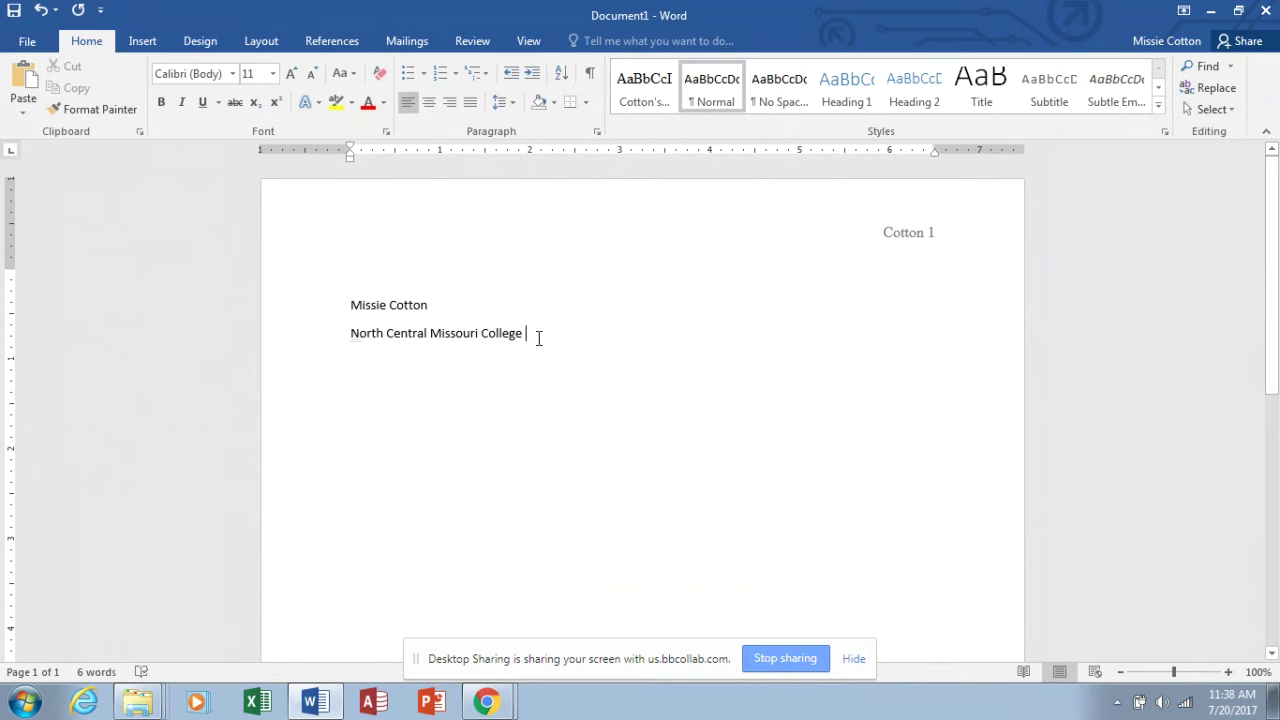
left_click_drag(526, 334, 348, 333)
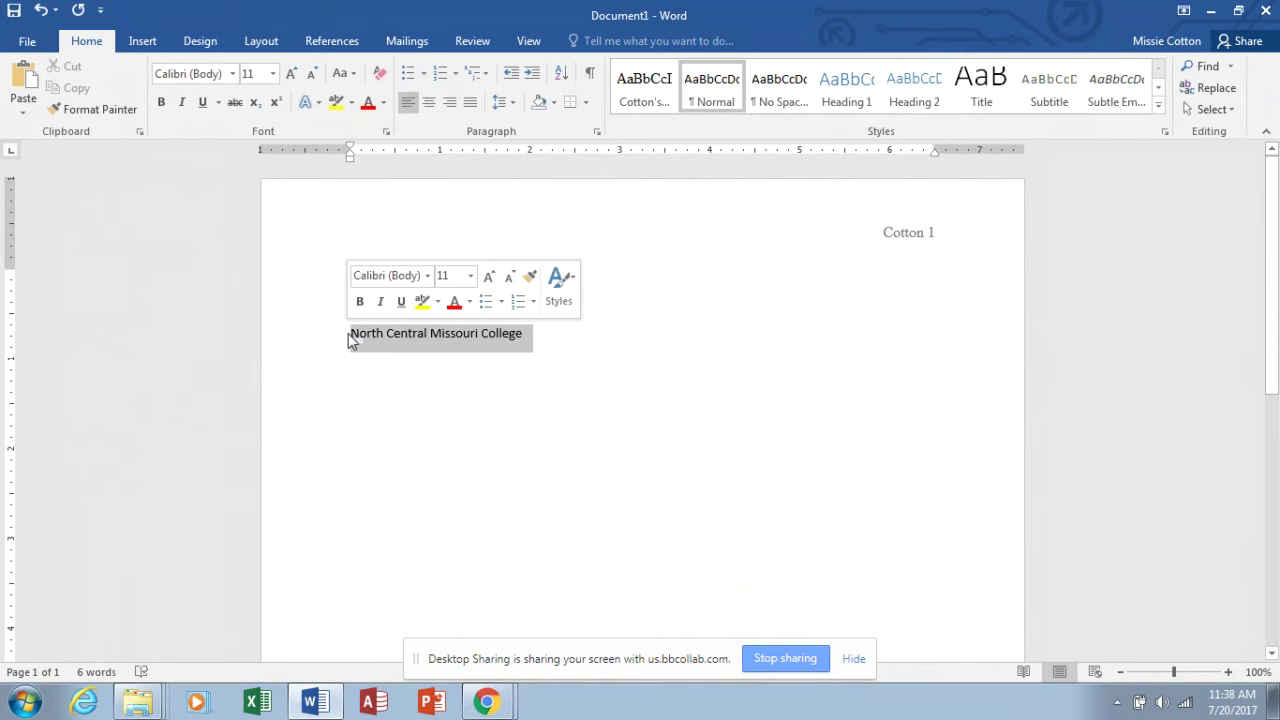
key("BackSpace")
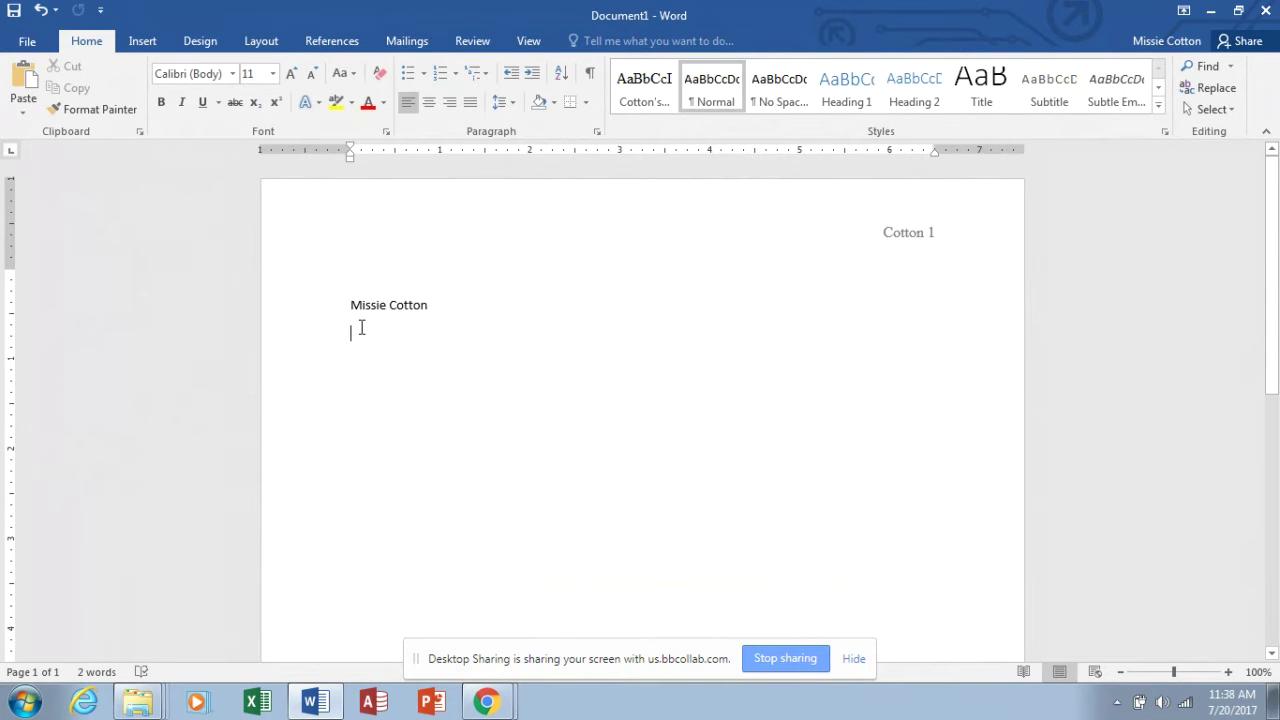
- Add the instructor's title and surname and the course "English 104" on separate lines below the author's name
type("Ms. Ru")
type("ix")
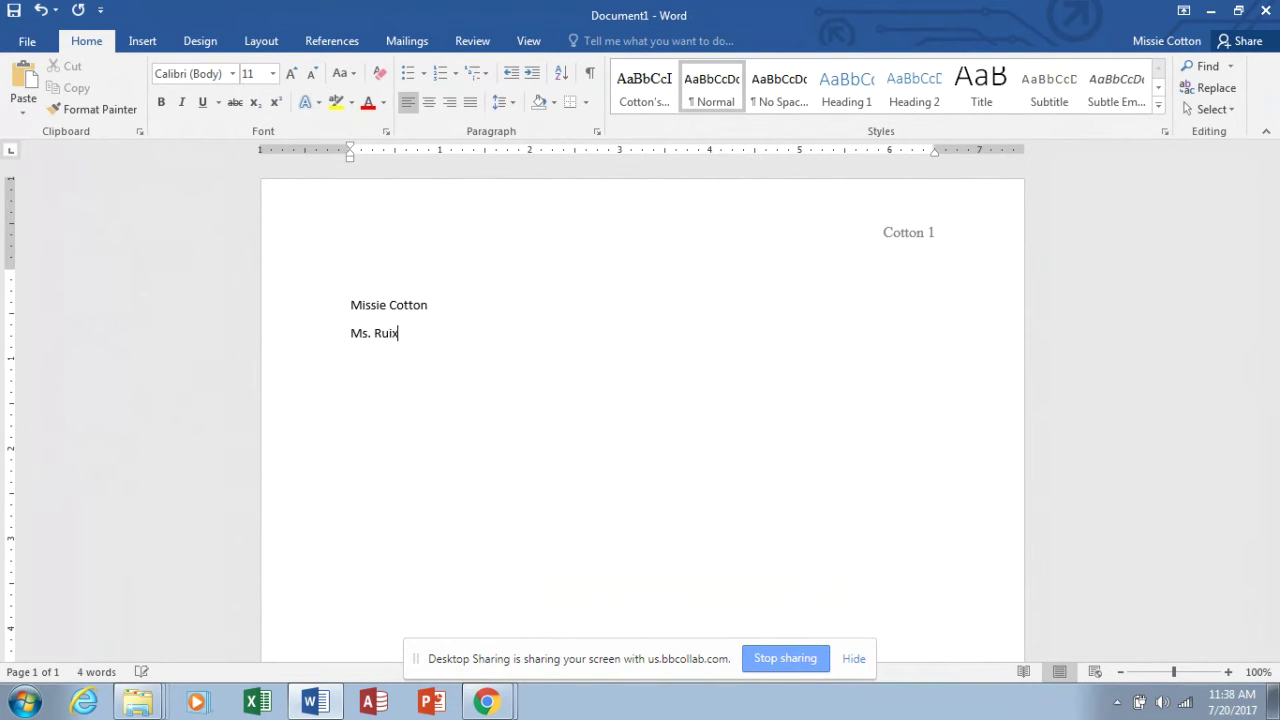
type("z")
key("Return")
type("English 104")
key("Return")
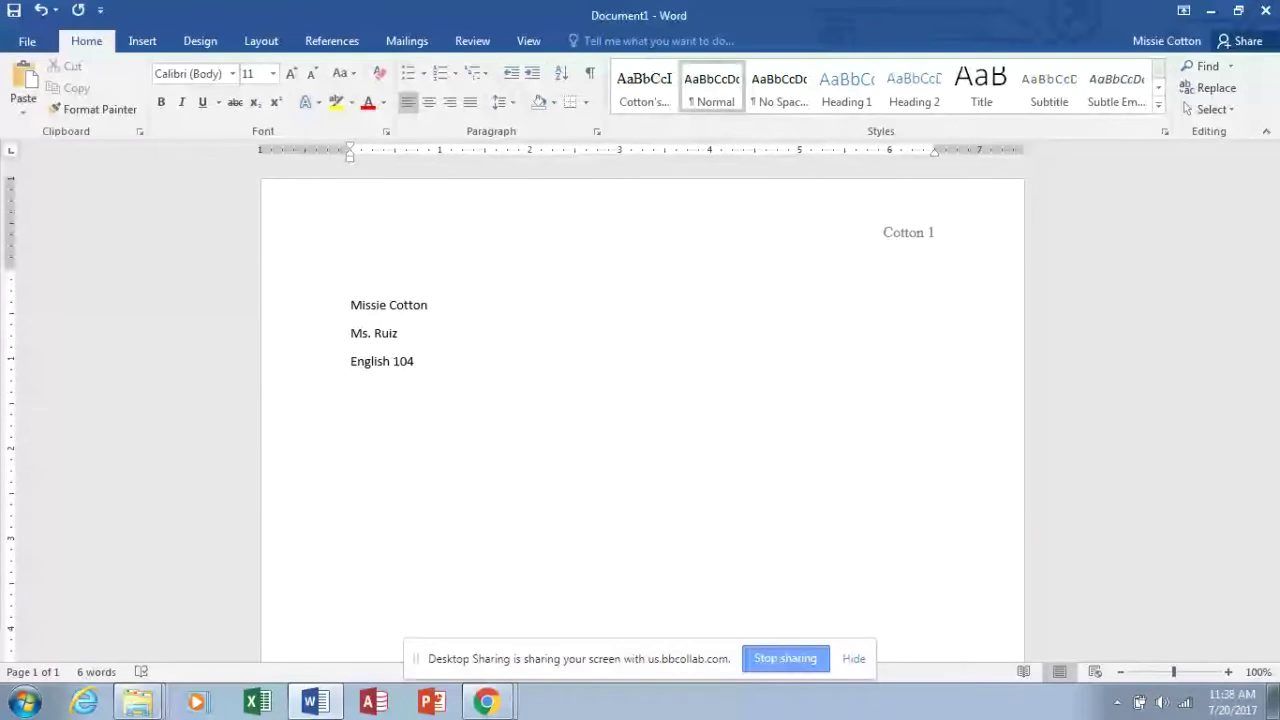
- Insert the current date below the course line in the "July 20, 2017" format with automatic updating
left_click(150, 42)
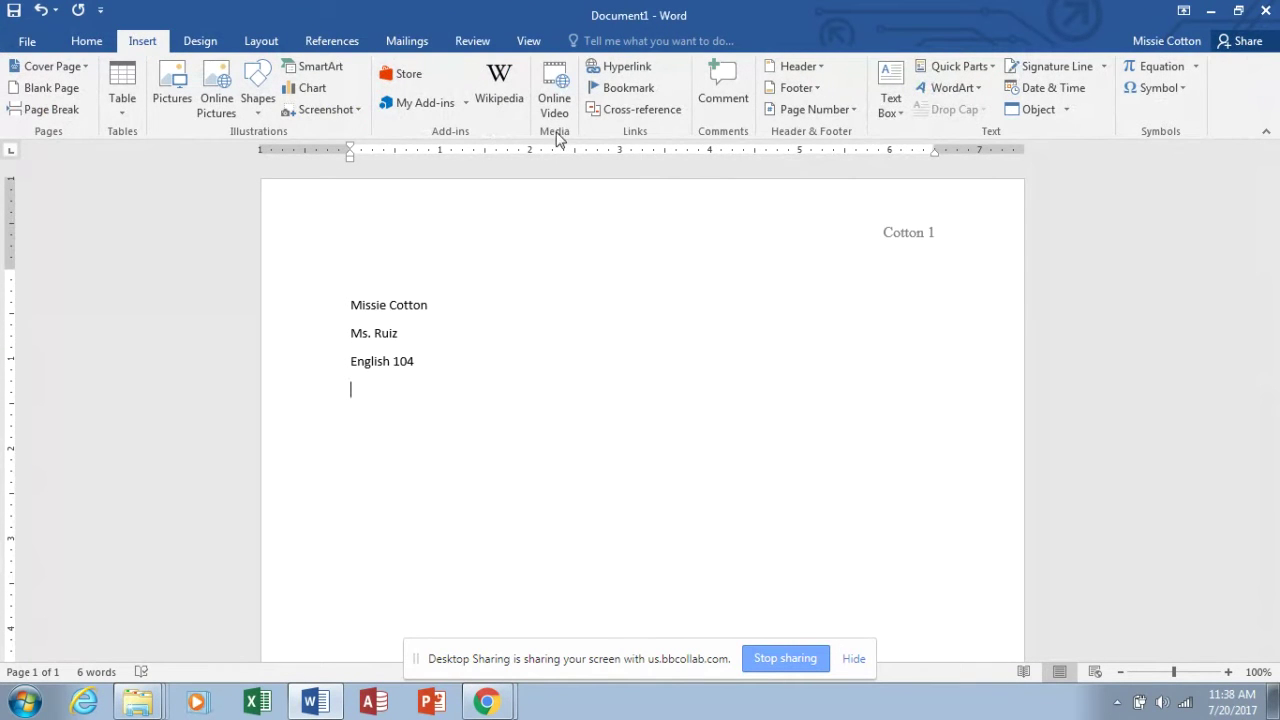
left_click(1038, 94)
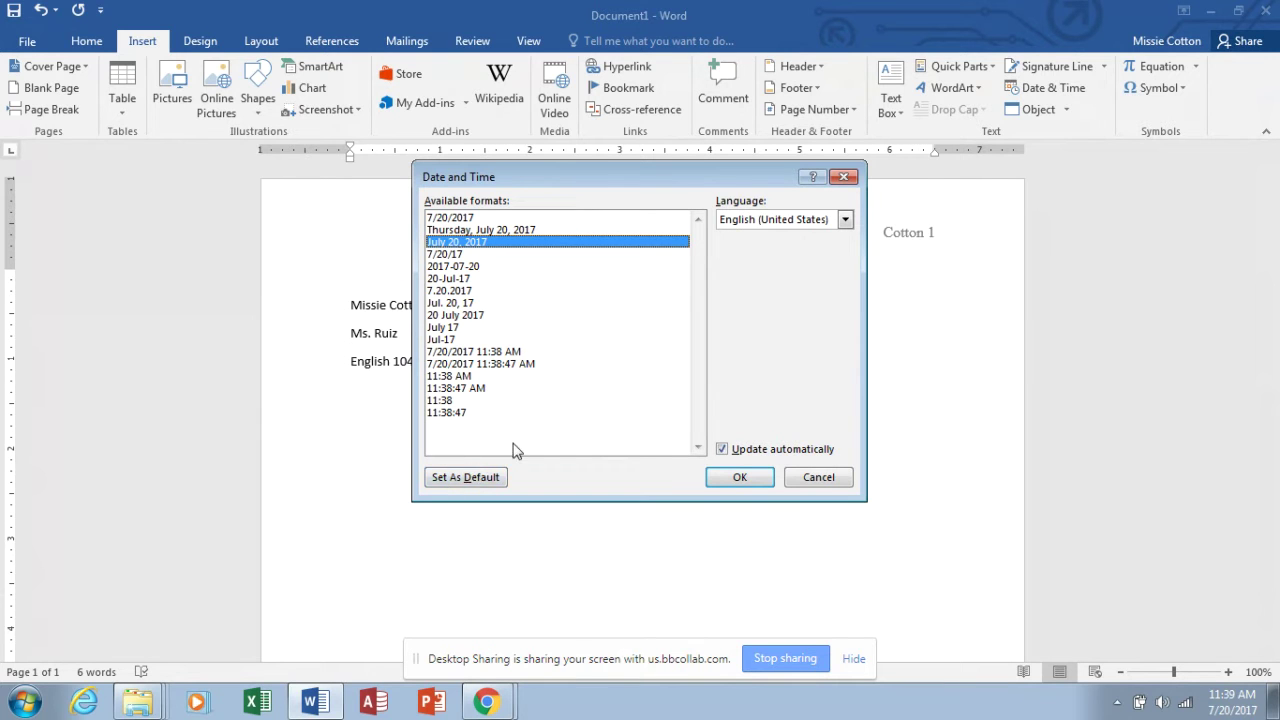
left_click(745, 477)
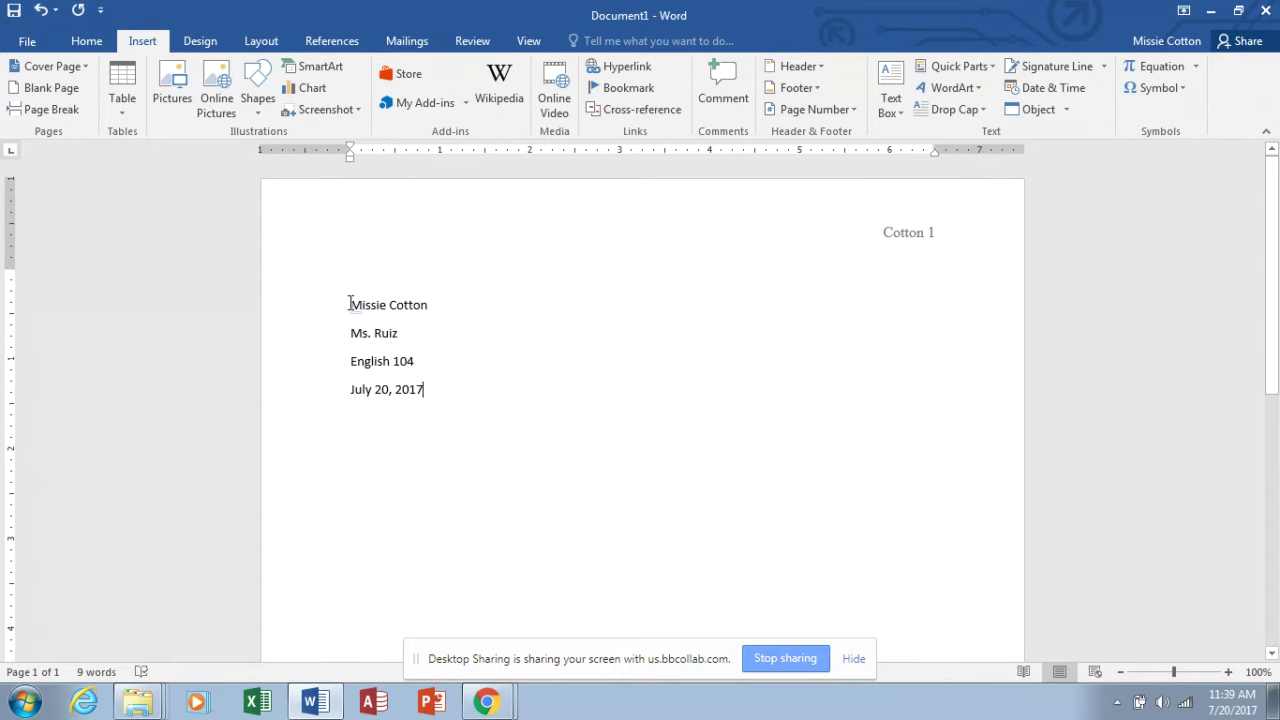
- Format the four heading lines from the author's name to the date as Times New Roman size 12
left_click_drag(349, 303, 417, 399)
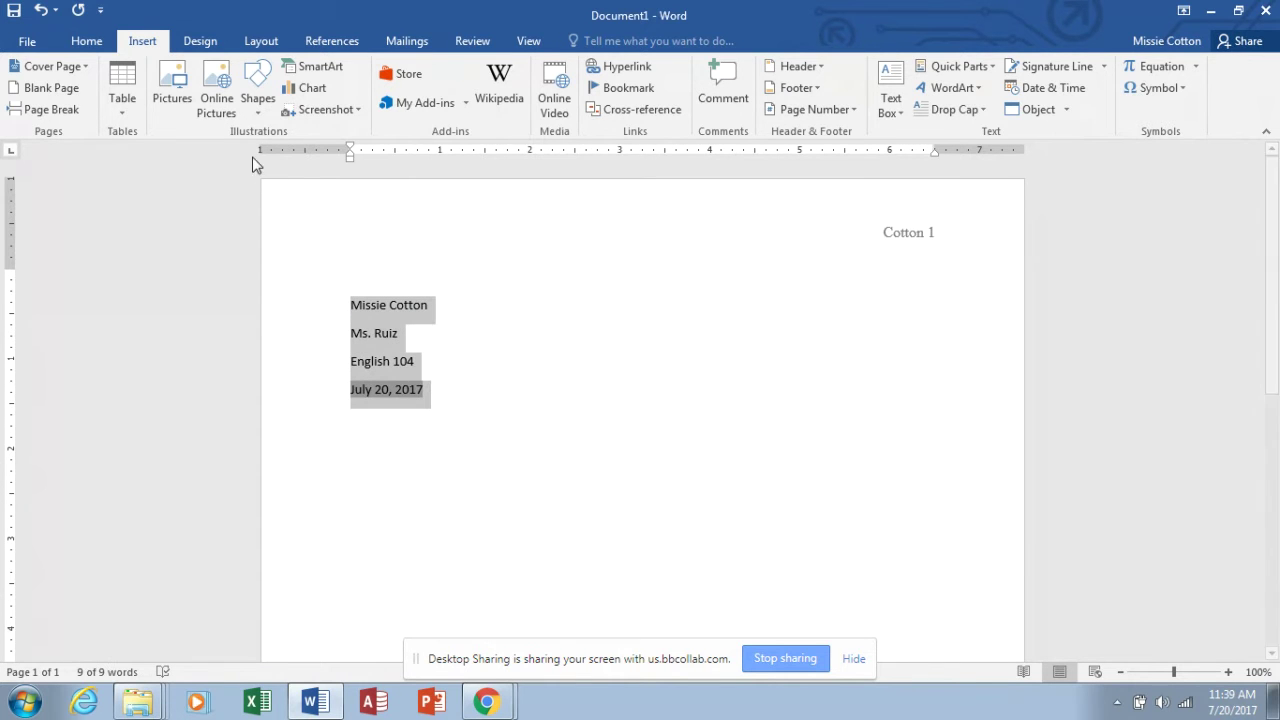
left_click(98, 41)
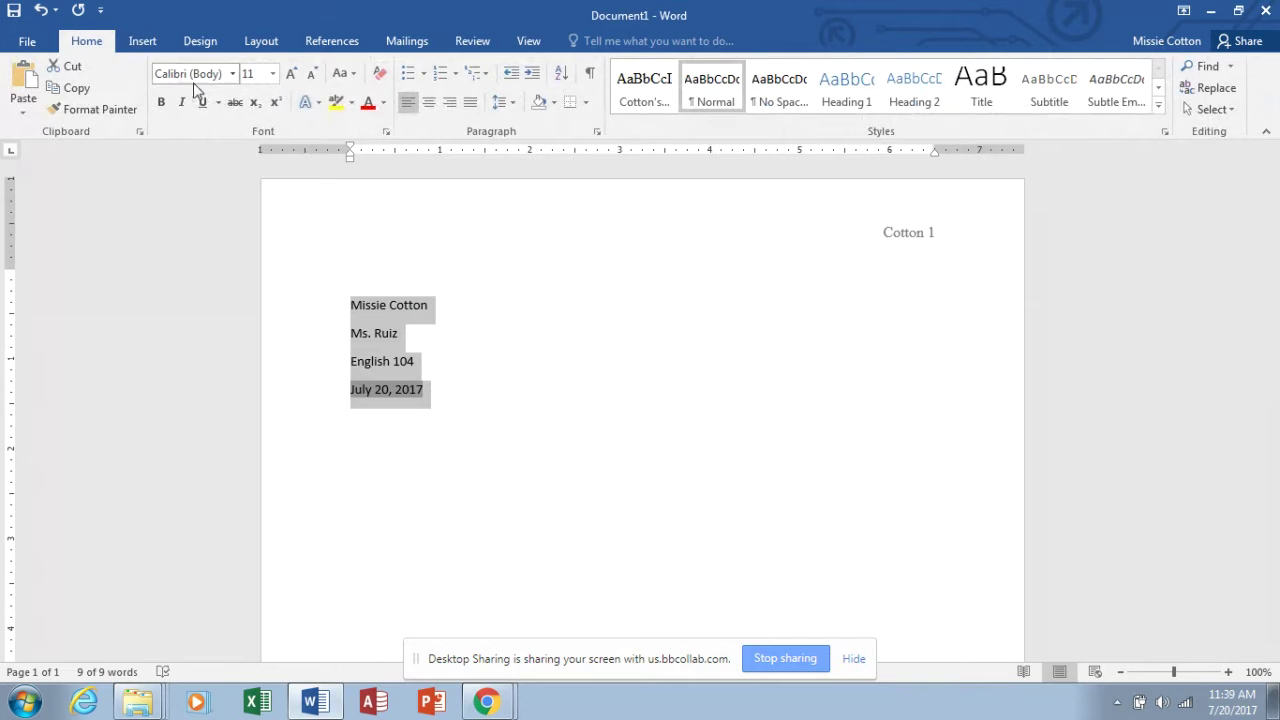
left_click(232, 73)
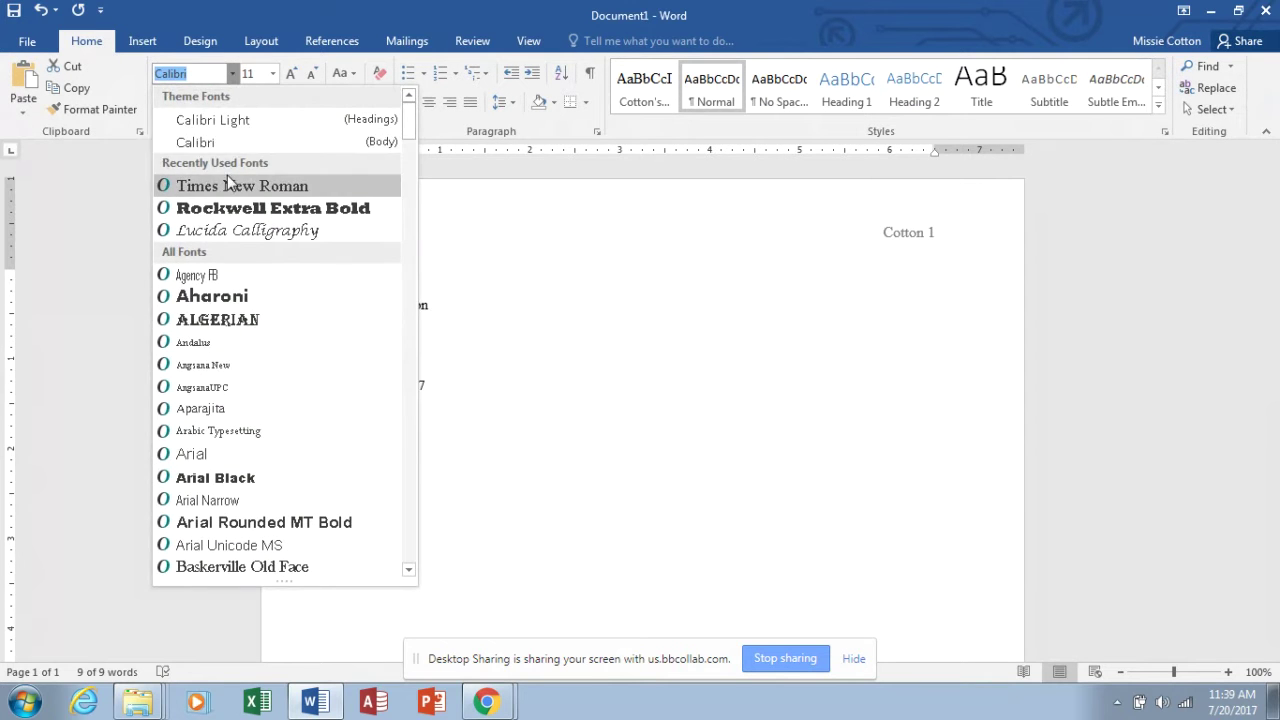
left_click(227, 185)
left_click(273, 74)
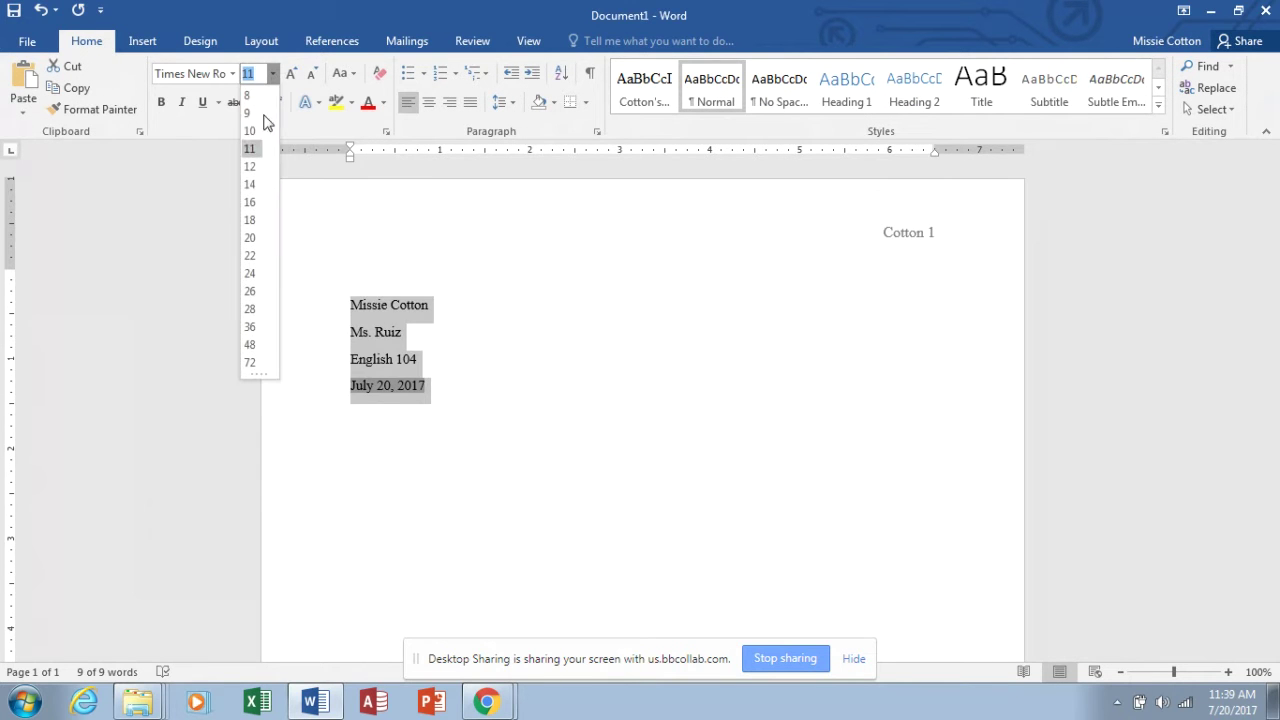
left_click(252, 168)
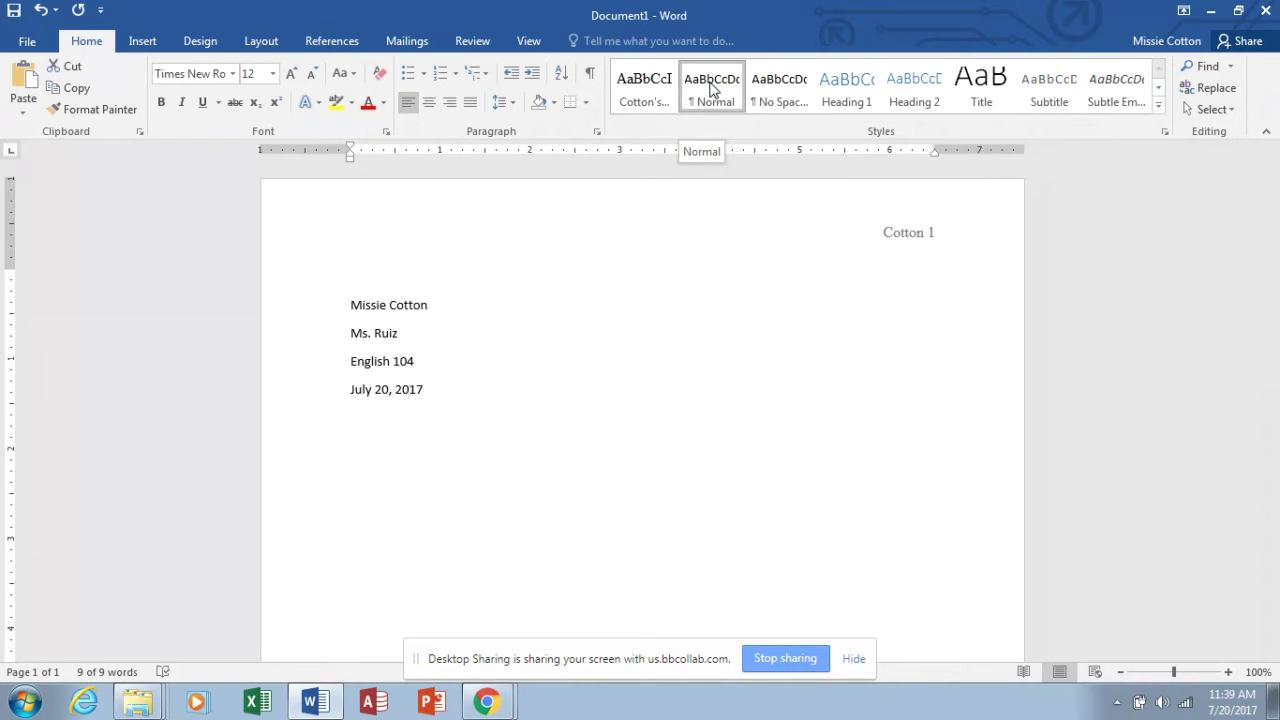
- Modify the Normal style to use Times New Roman at size 12
right_click(712, 88)
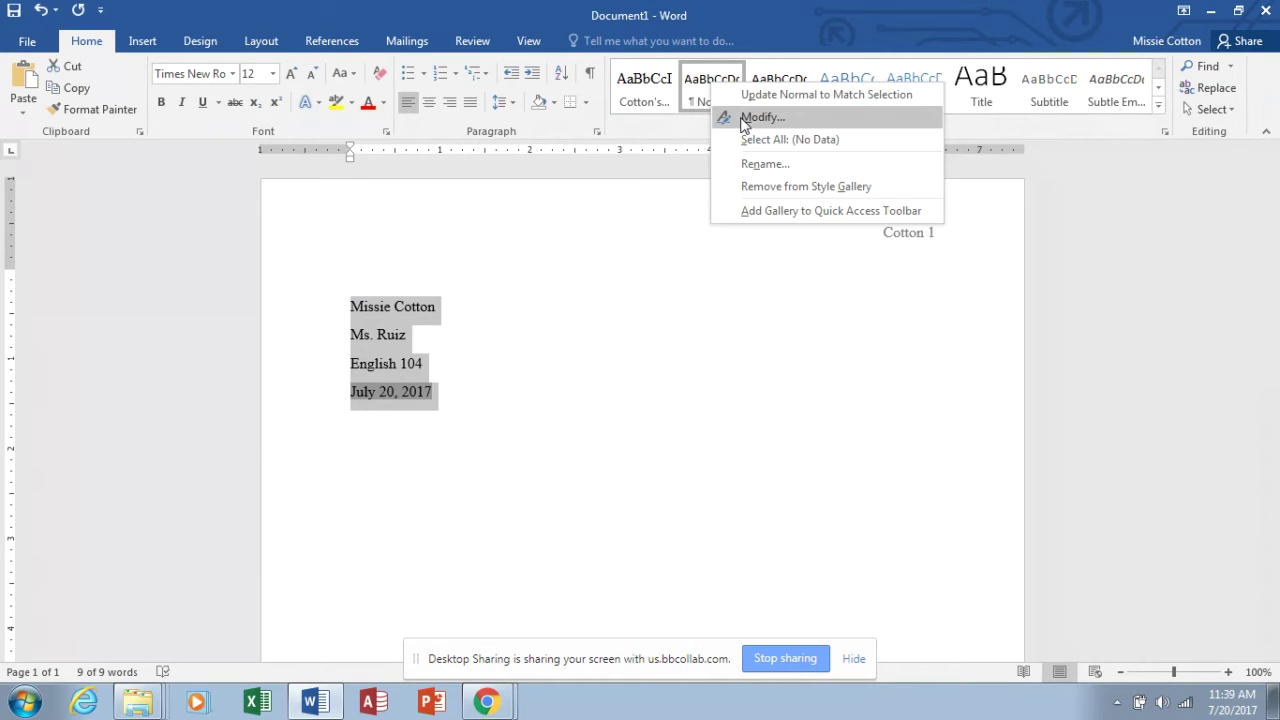
left_click(762, 117)
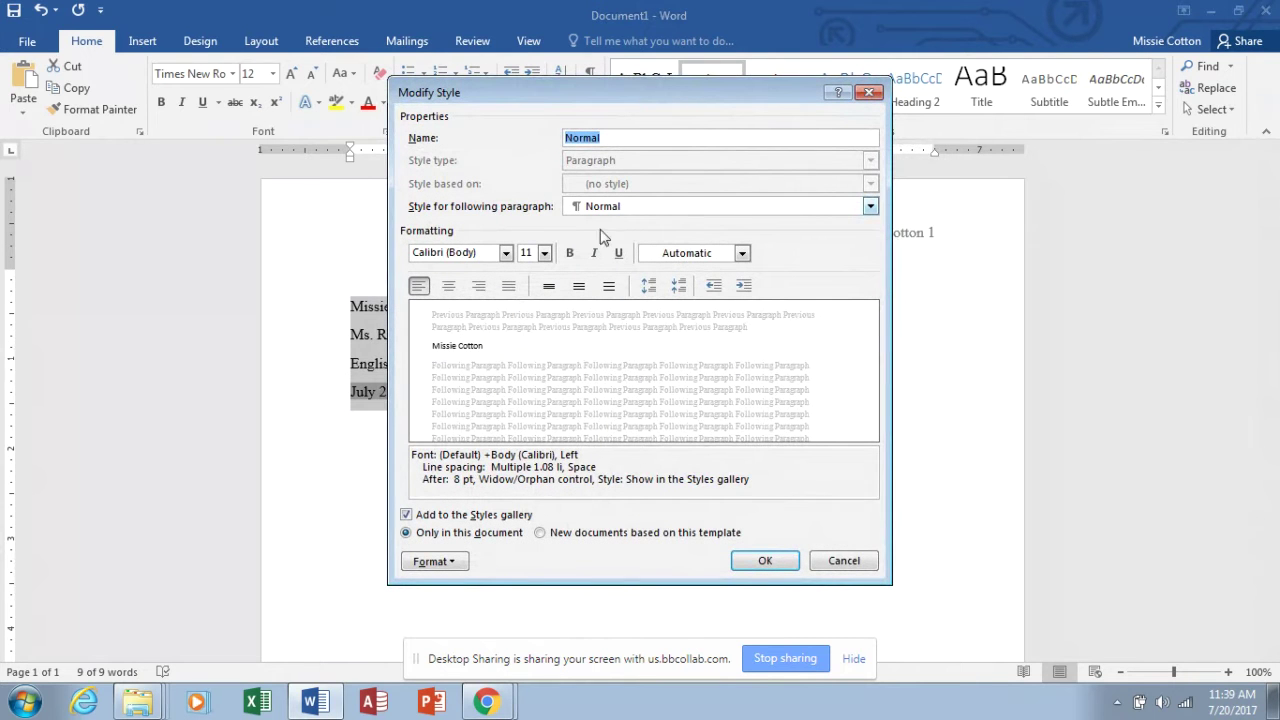
left_click(506, 253)
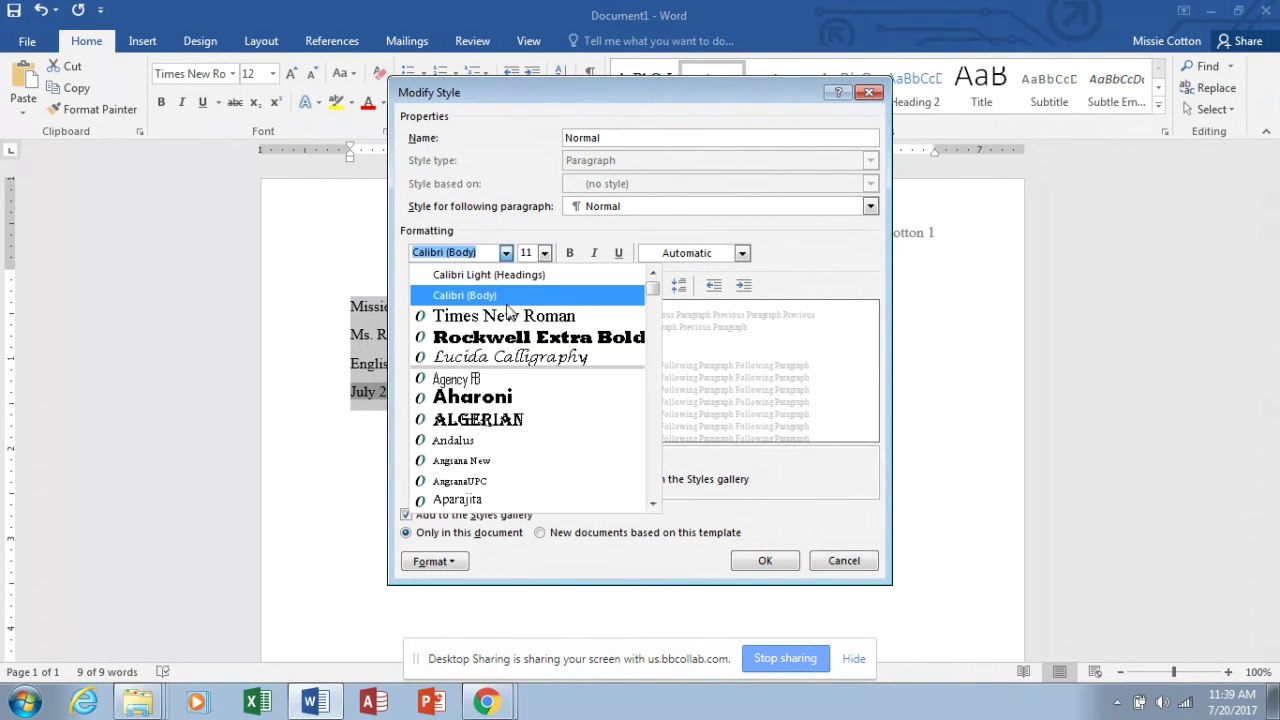
left_click(510, 316)
left_click(544, 254)
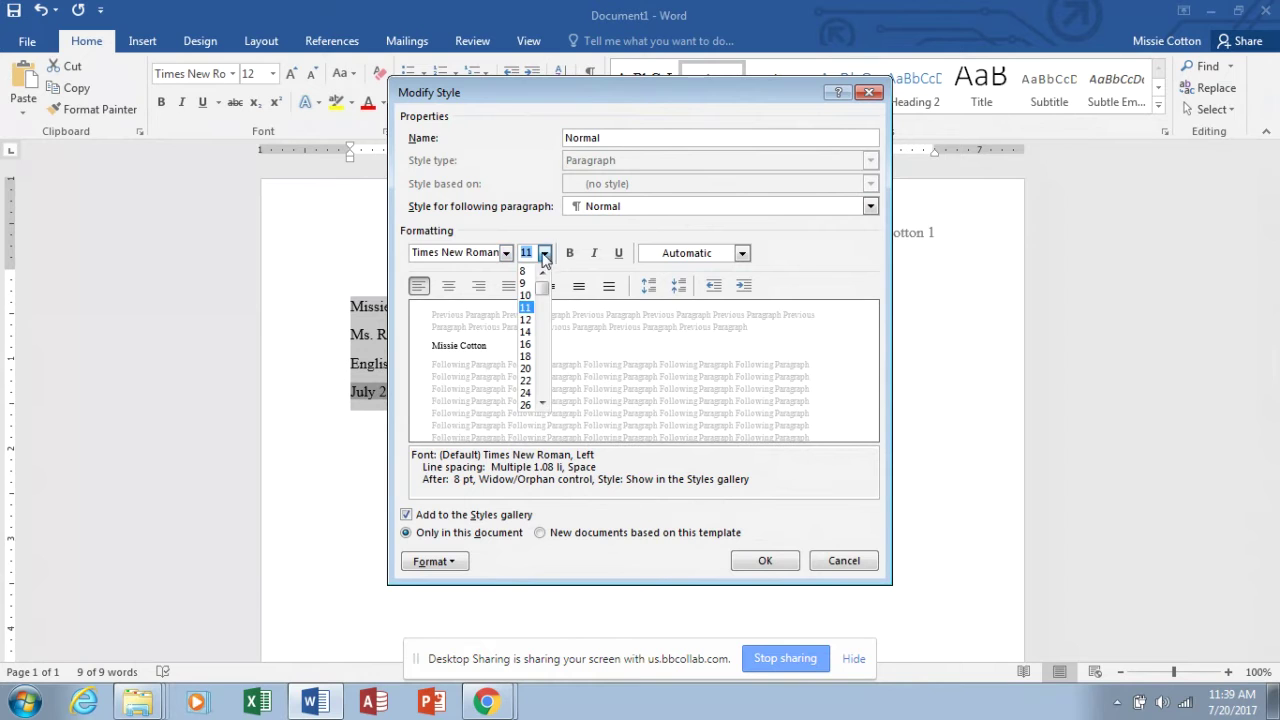
left_click(527, 320)
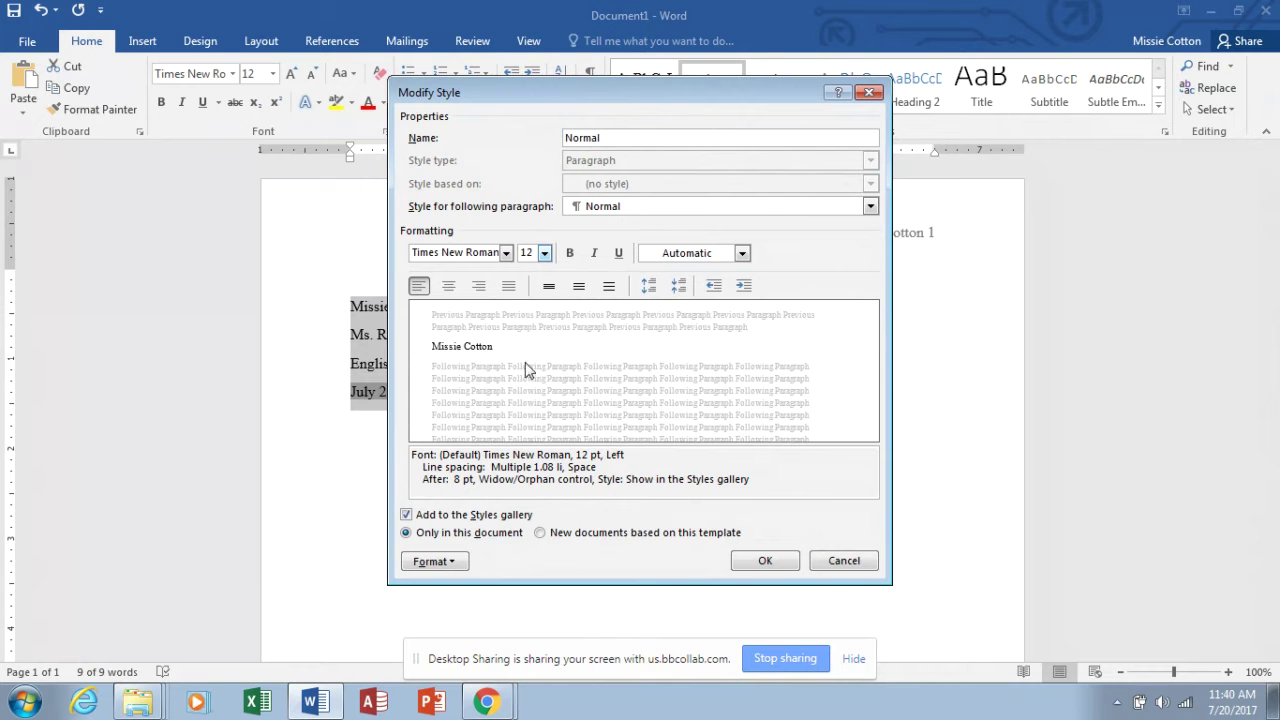
- Set the Normal style's paragraphs to double line spacing with 0 pt after, and accept the style changes
left_click(432, 561)
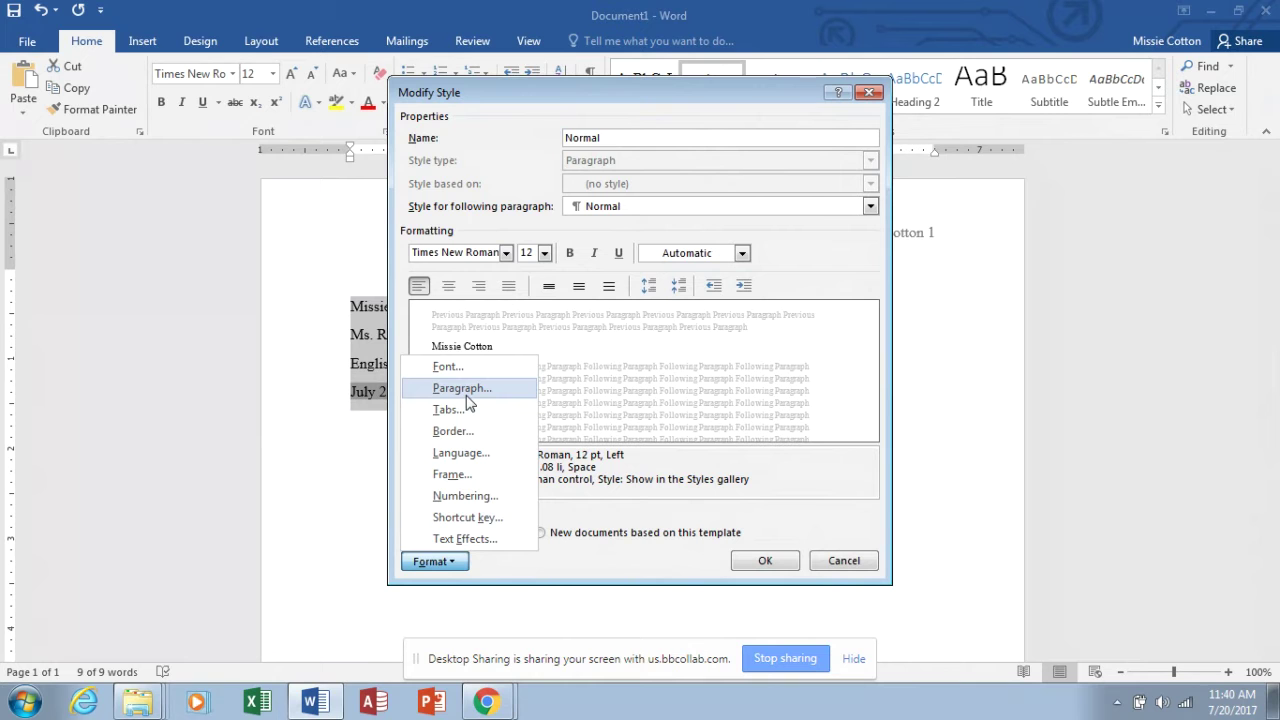
left_click(466, 393)
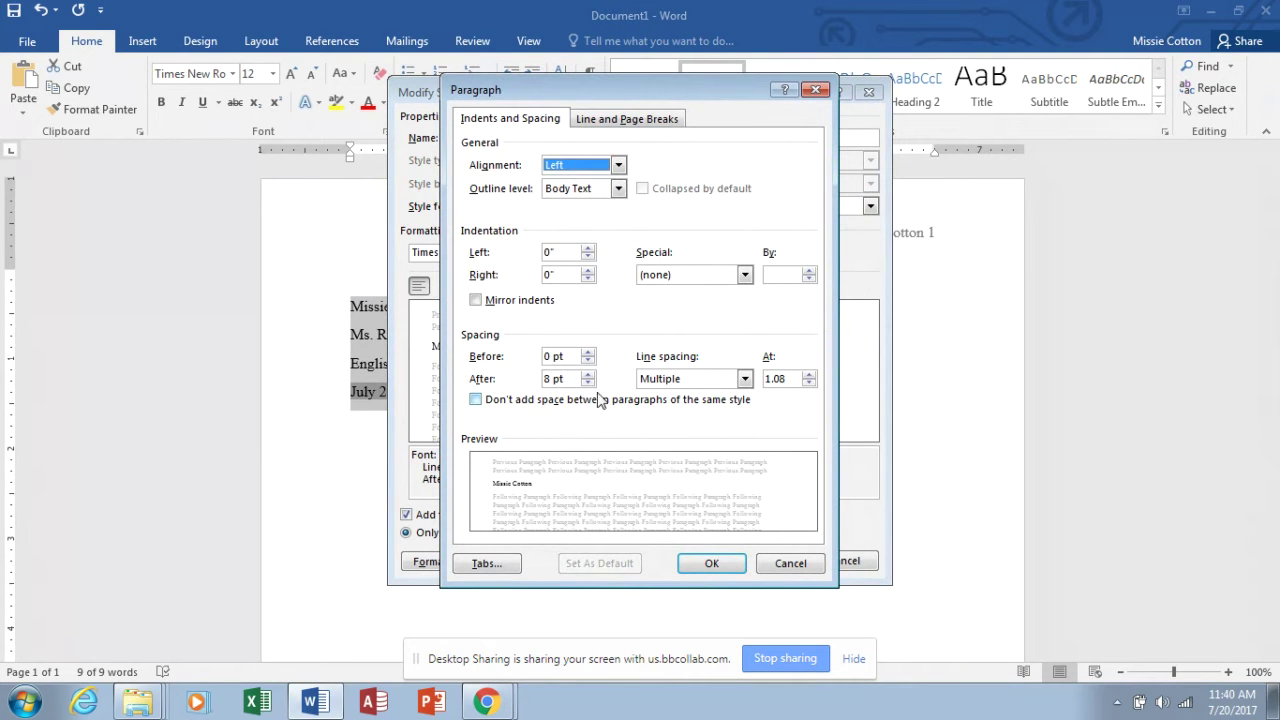
left_click(745, 379)
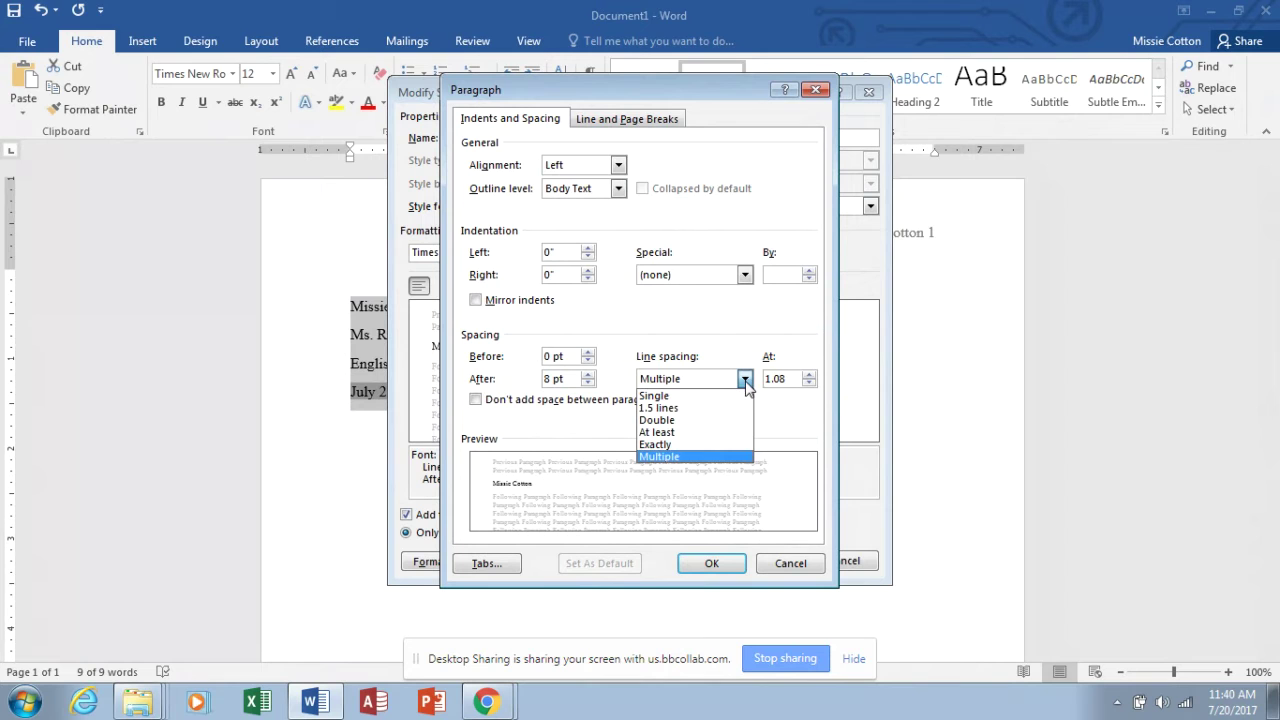
left_click(701, 423)
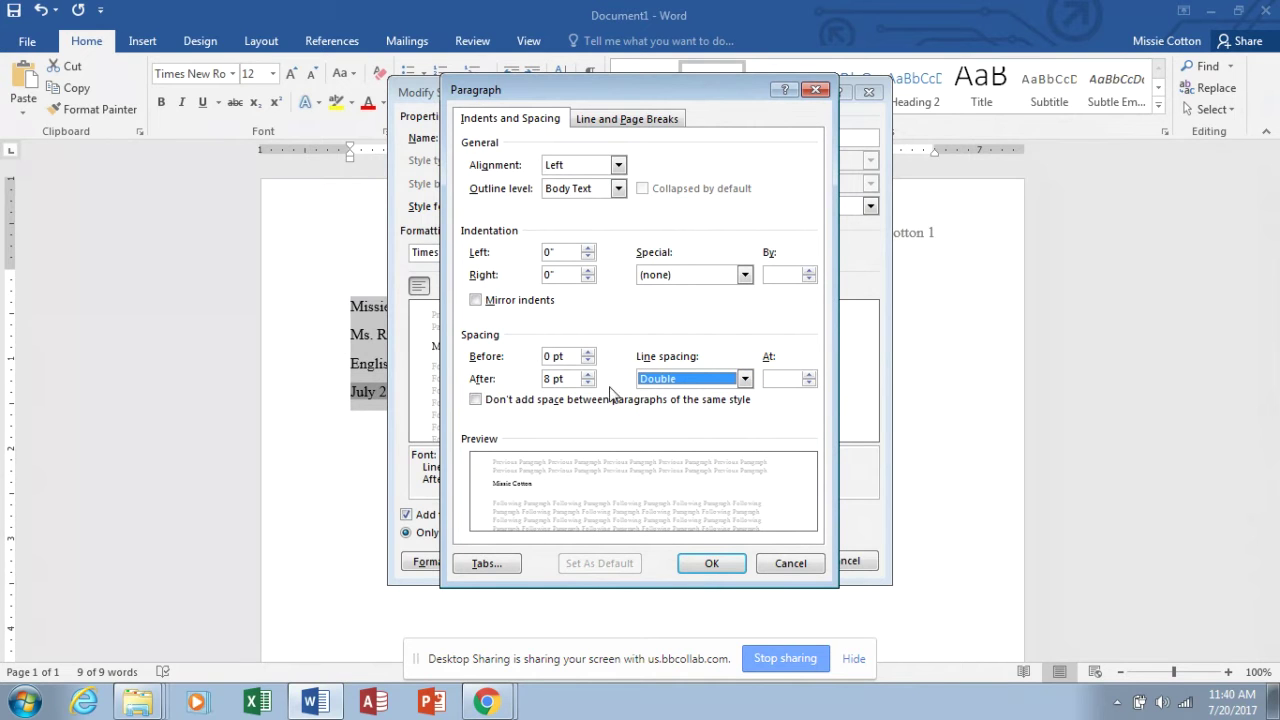
left_click(588, 383)
left_click(588, 384)
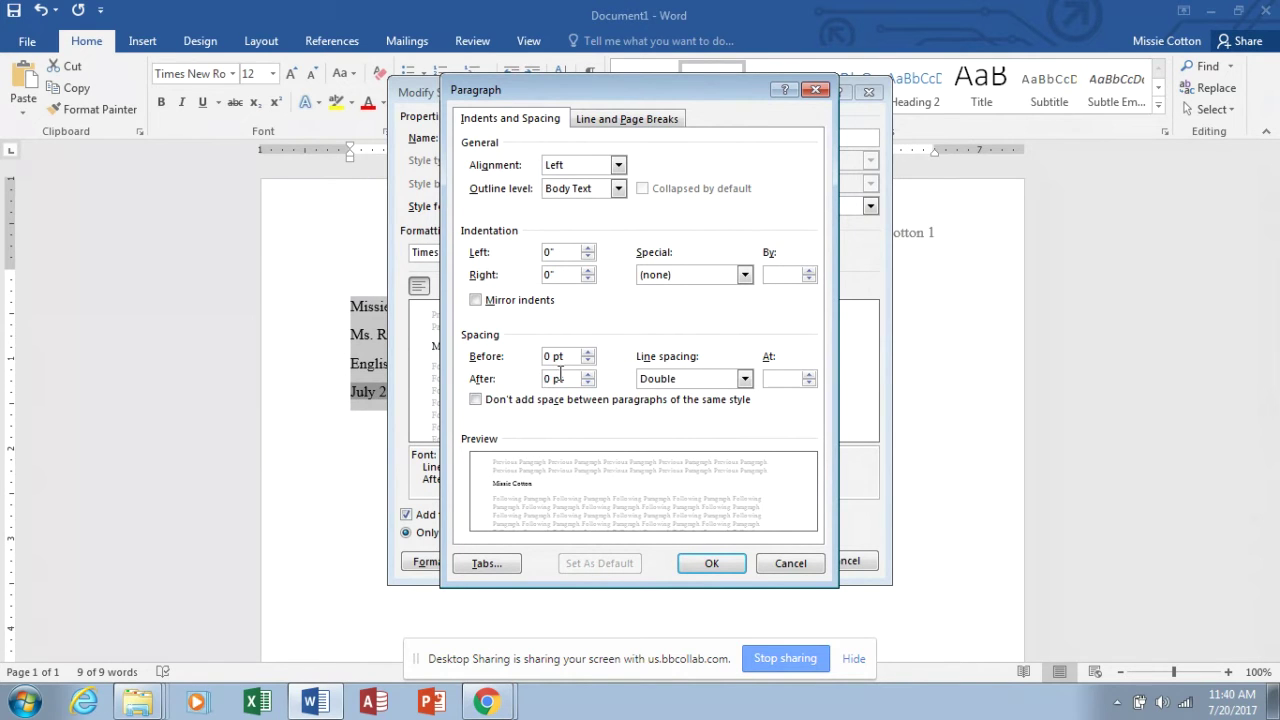
left_click(712, 563)
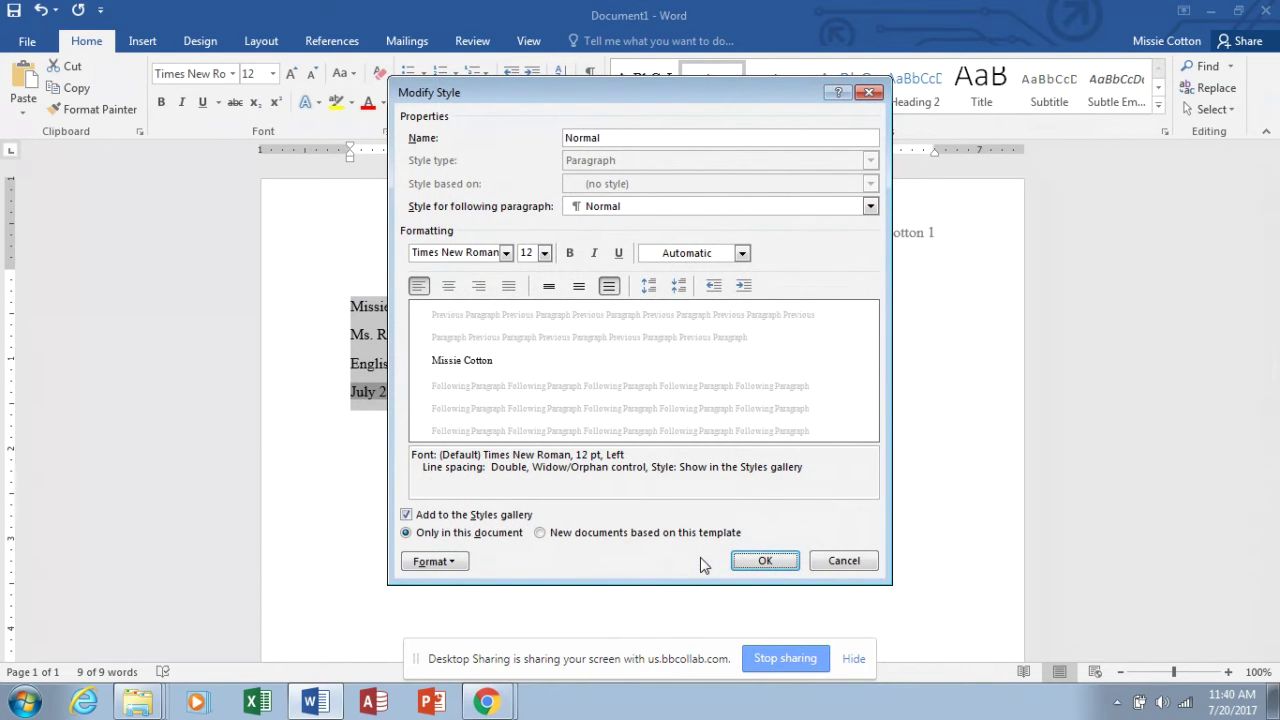
left_click(765, 561)
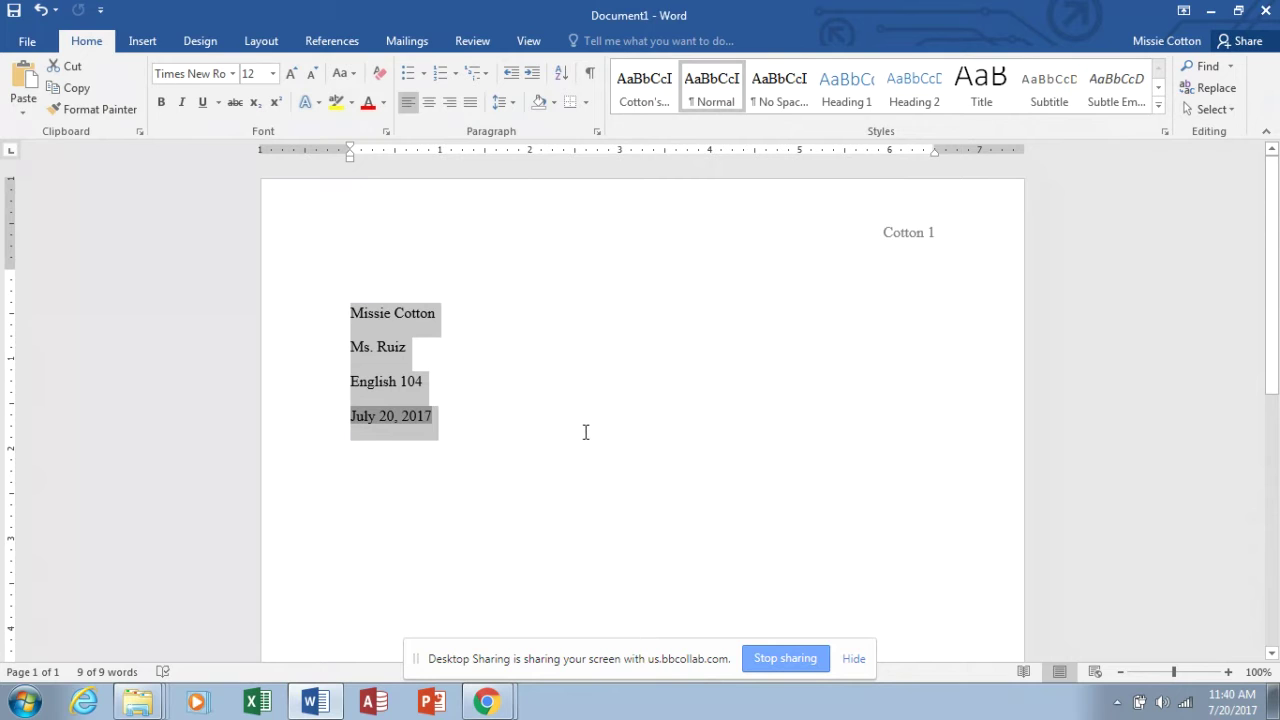
- Check the indentation and spacing settings of the four selected heading lines, and close them without changes
left_click(504, 104)
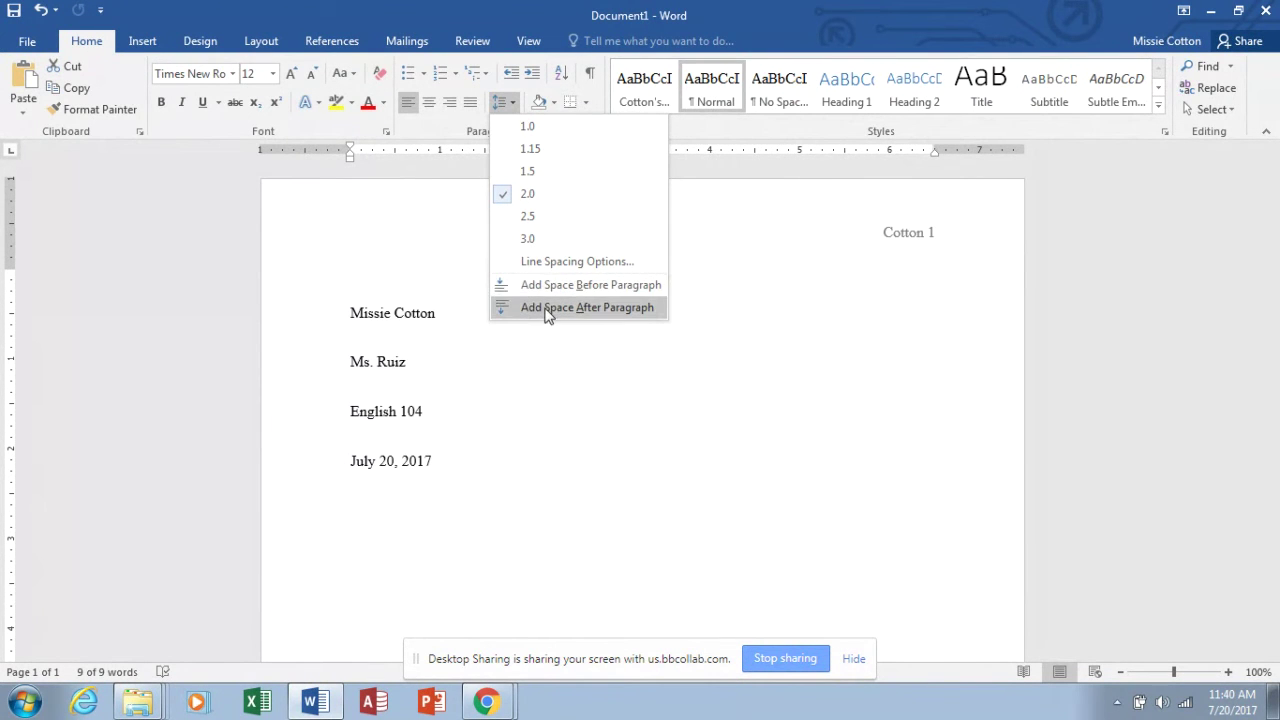
left_click(536, 264)
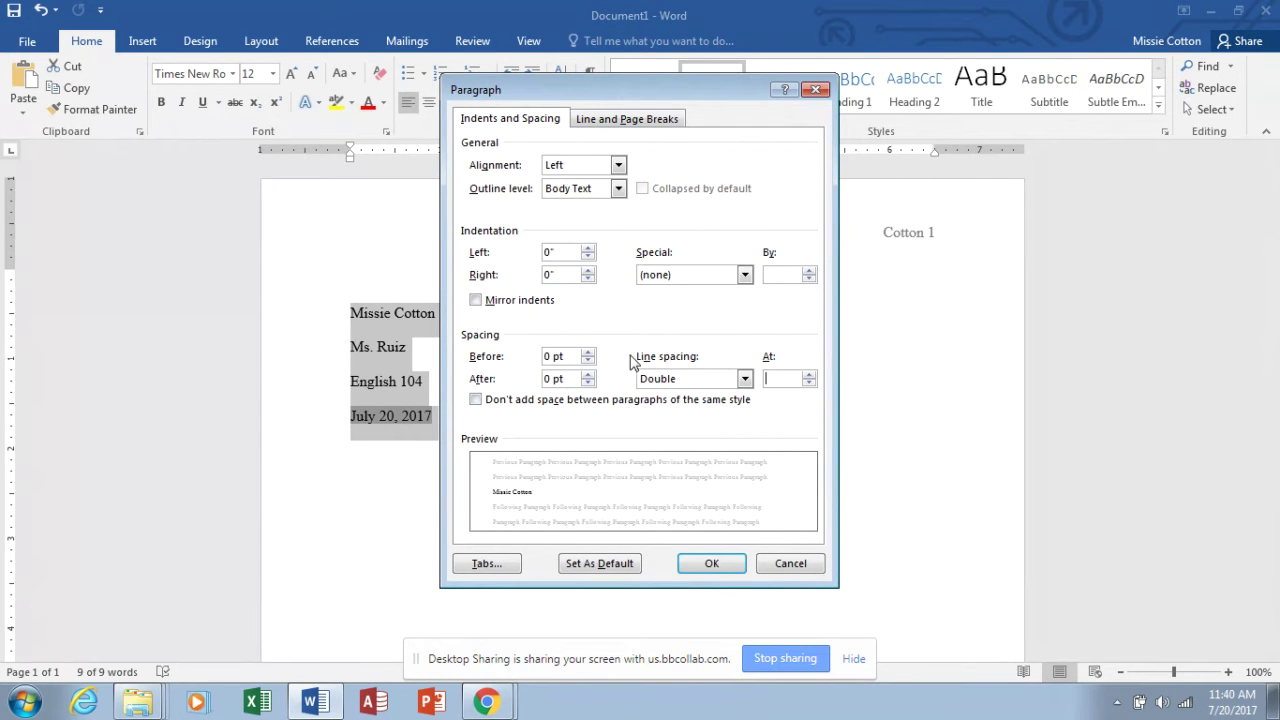
left_click(817, 91)
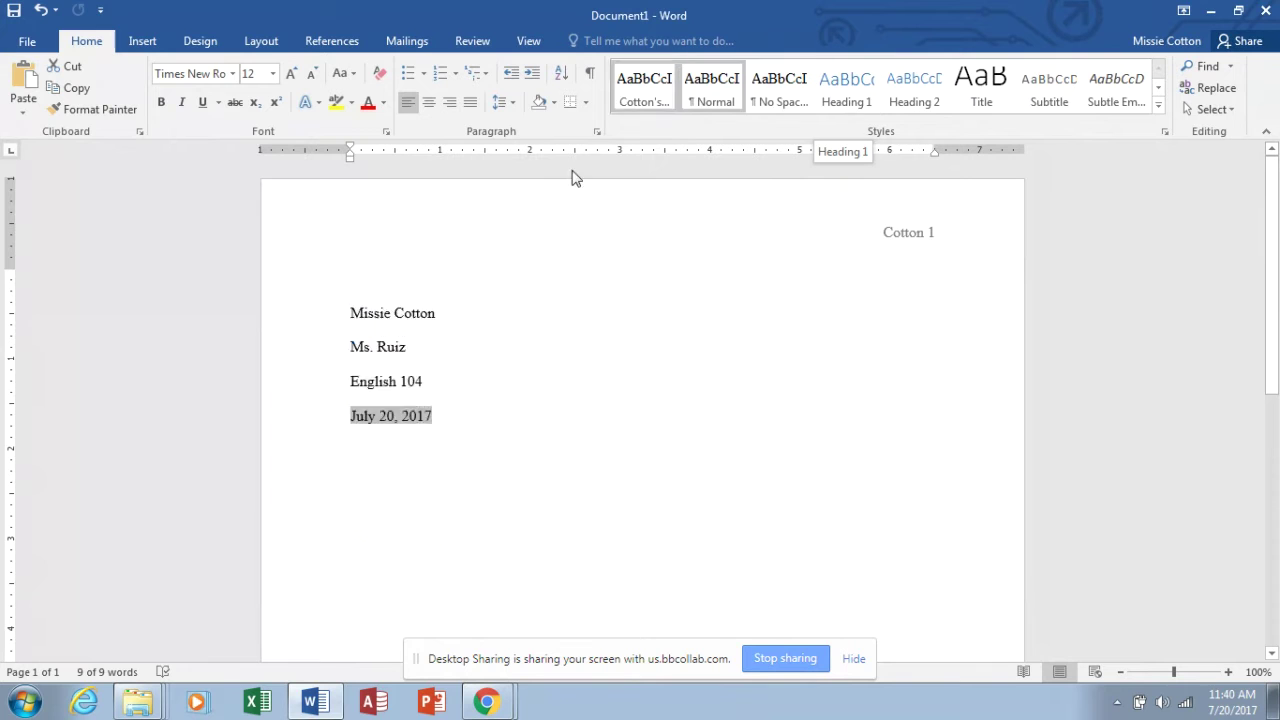
- Add the centered title "Safely Using Headphone and Earbuds" on a new line below the date
left_click(366, 458)
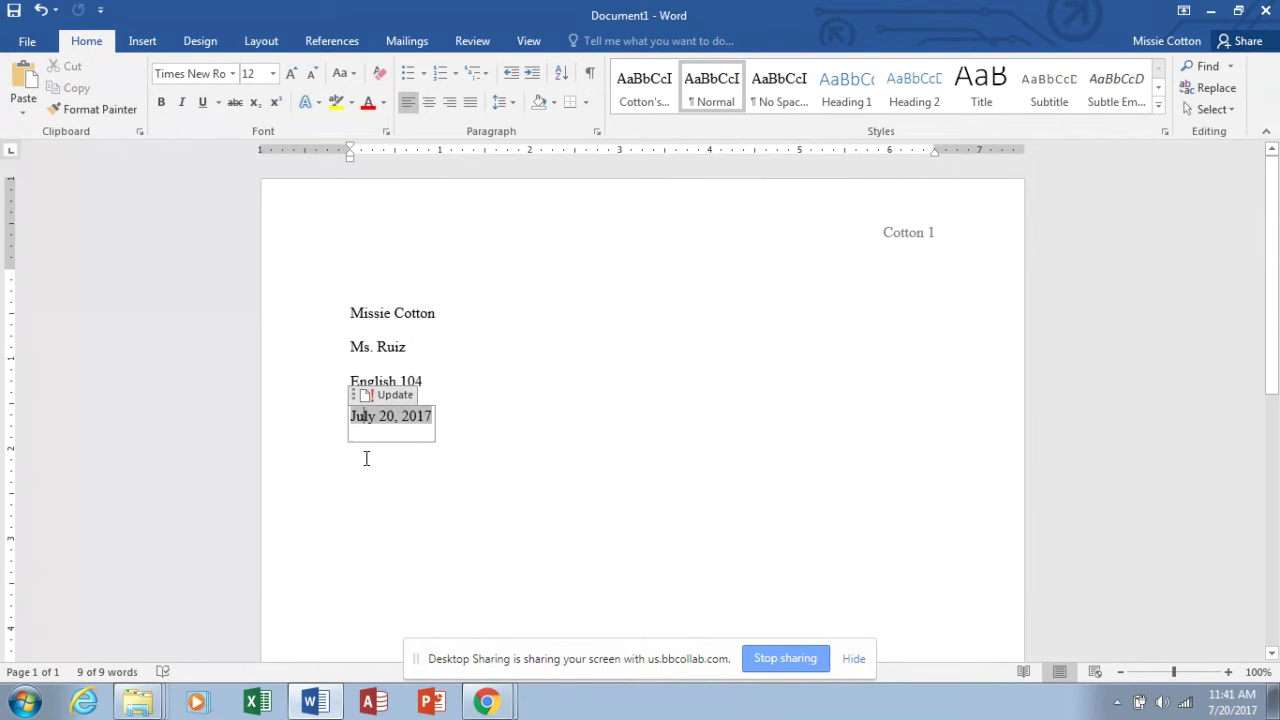
left_click(442, 420)
key("Return")
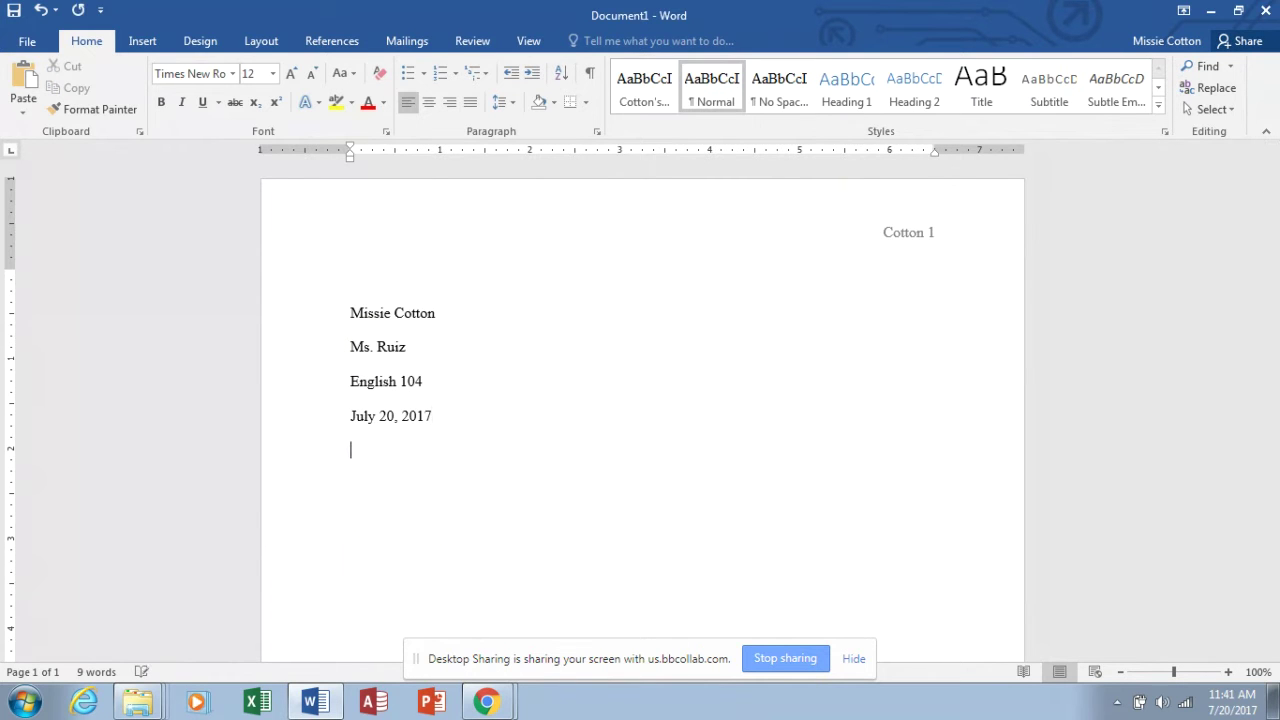
key("ctrl+e")
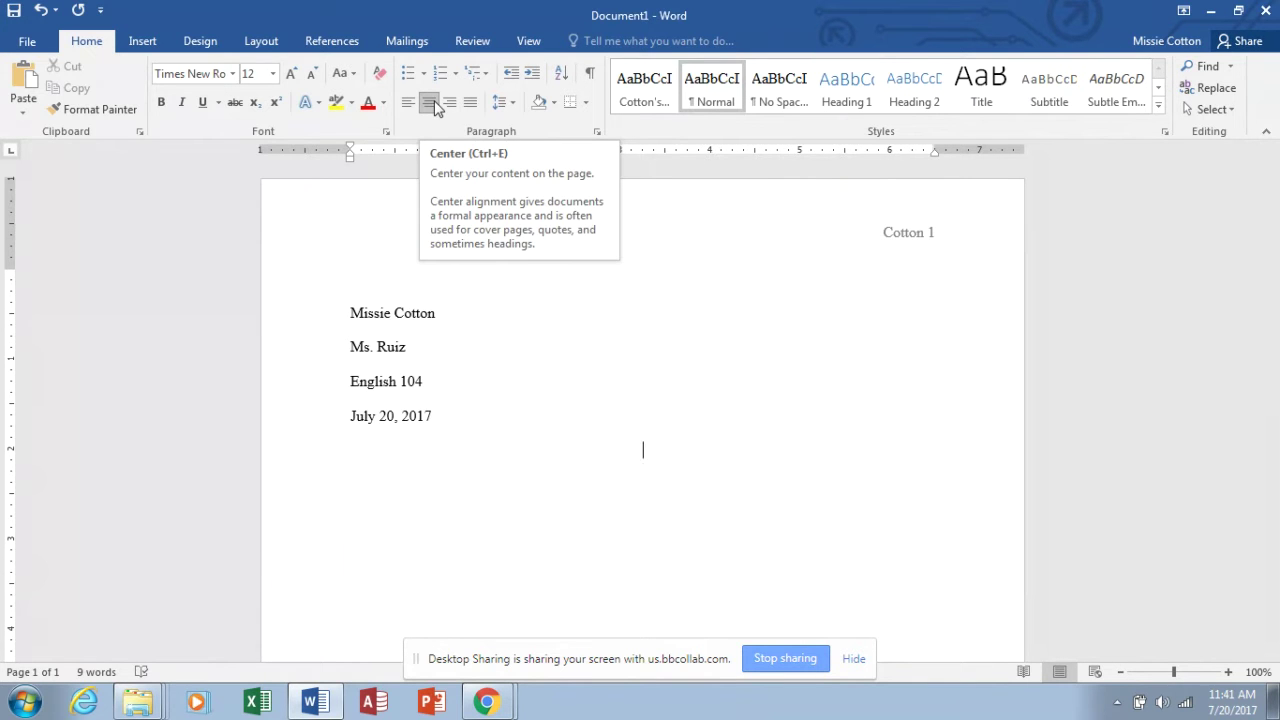
type("Saf")
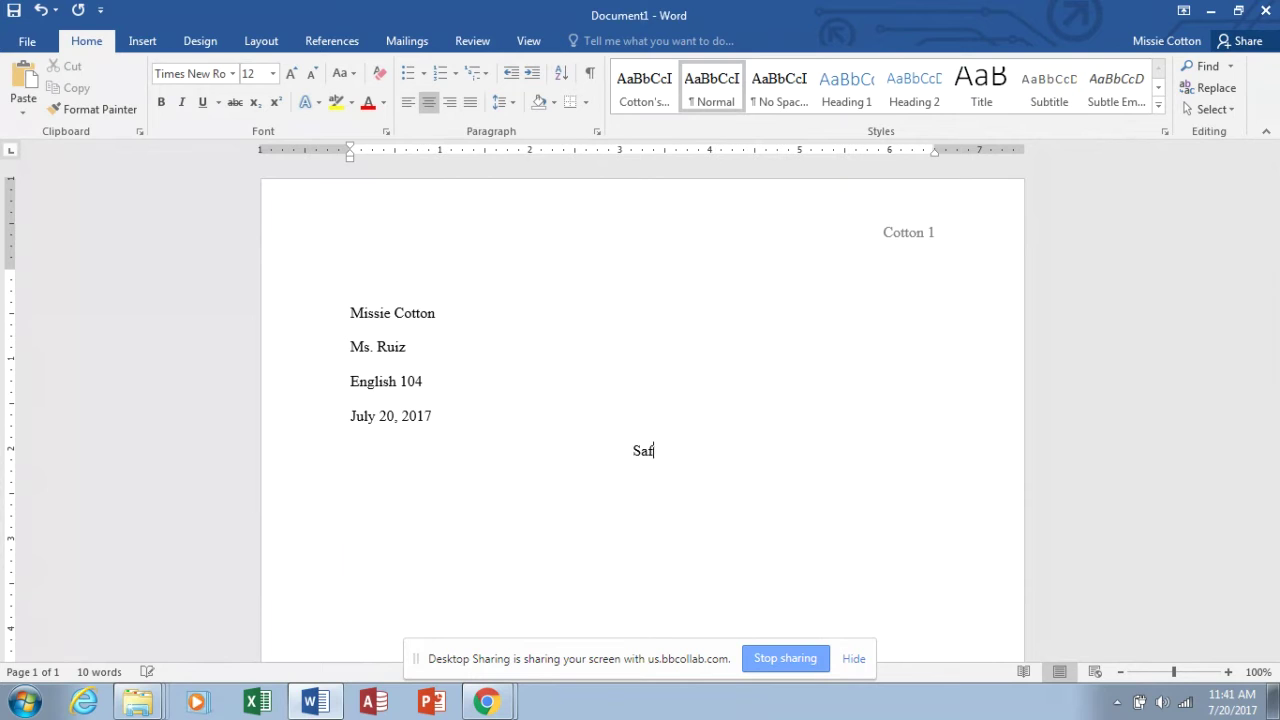
type("ely Using Headphone and E")
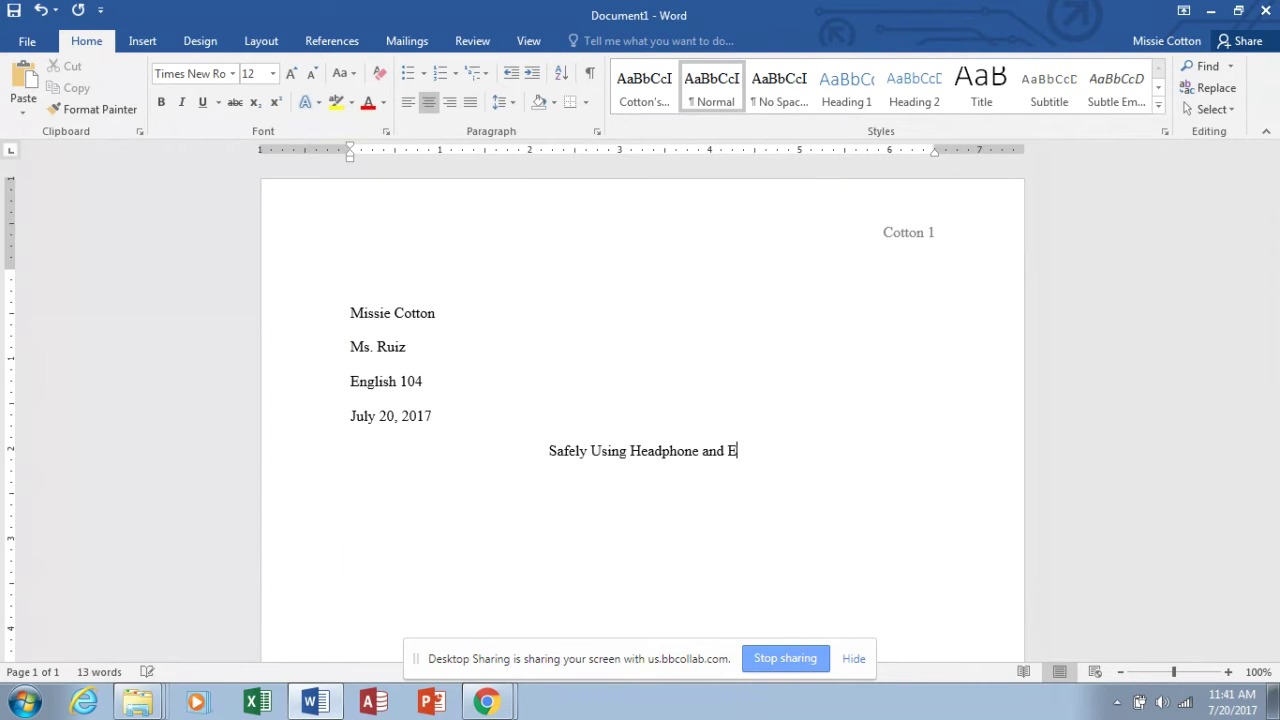
type("arbuds")
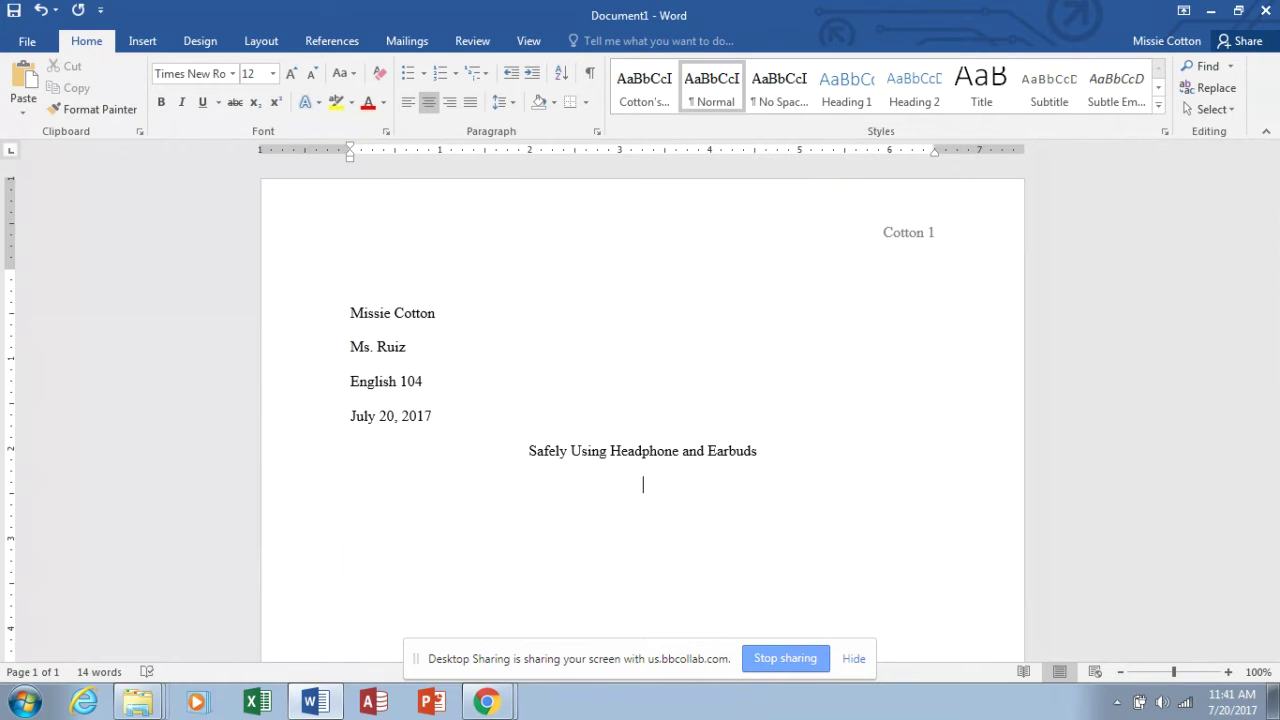
- Start a left-aligned paragraph below the title and give it a 0.5" first-line indent
key("Return")
key("ctrl+l")
left_click(511, 103)
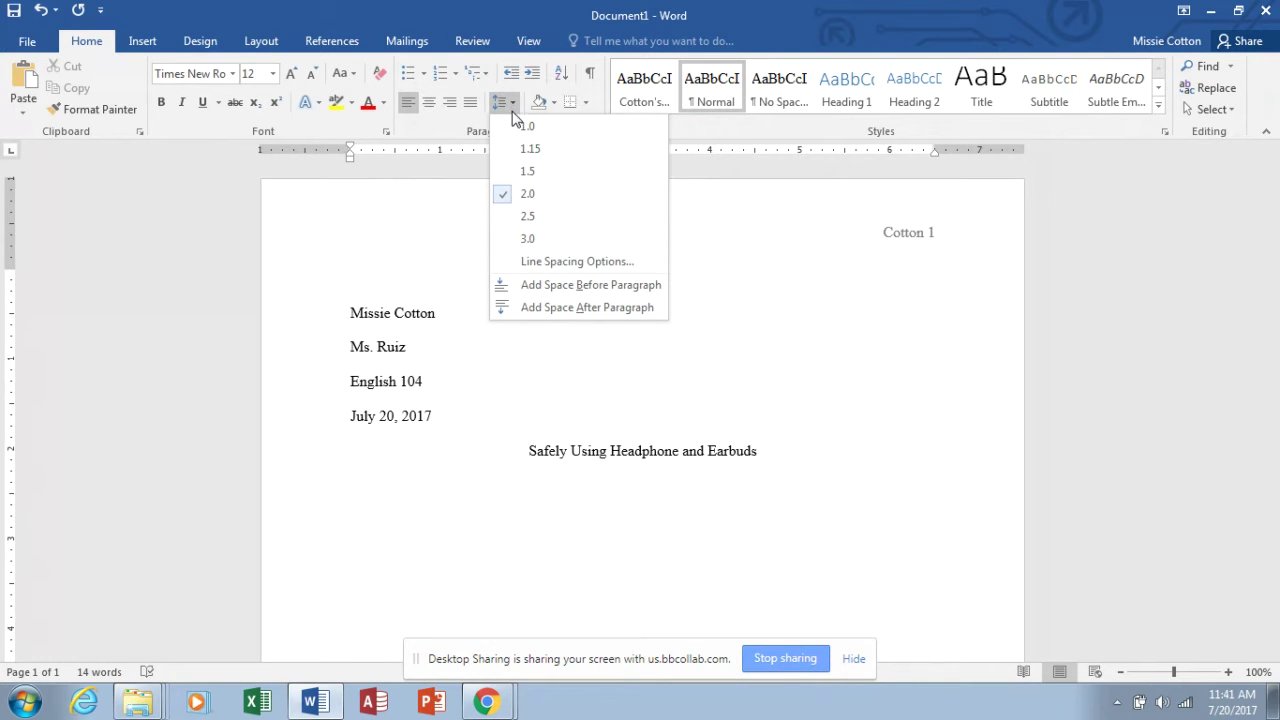
left_click(515, 261)
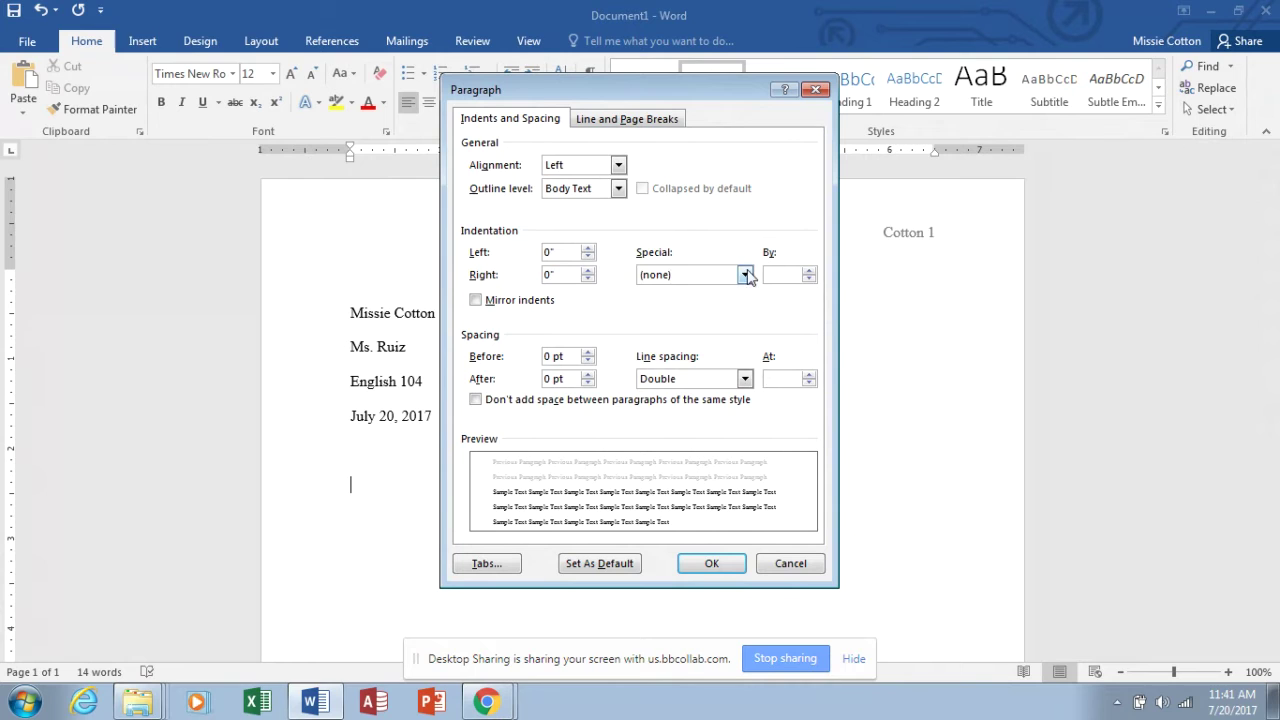
left_click(745, 276)
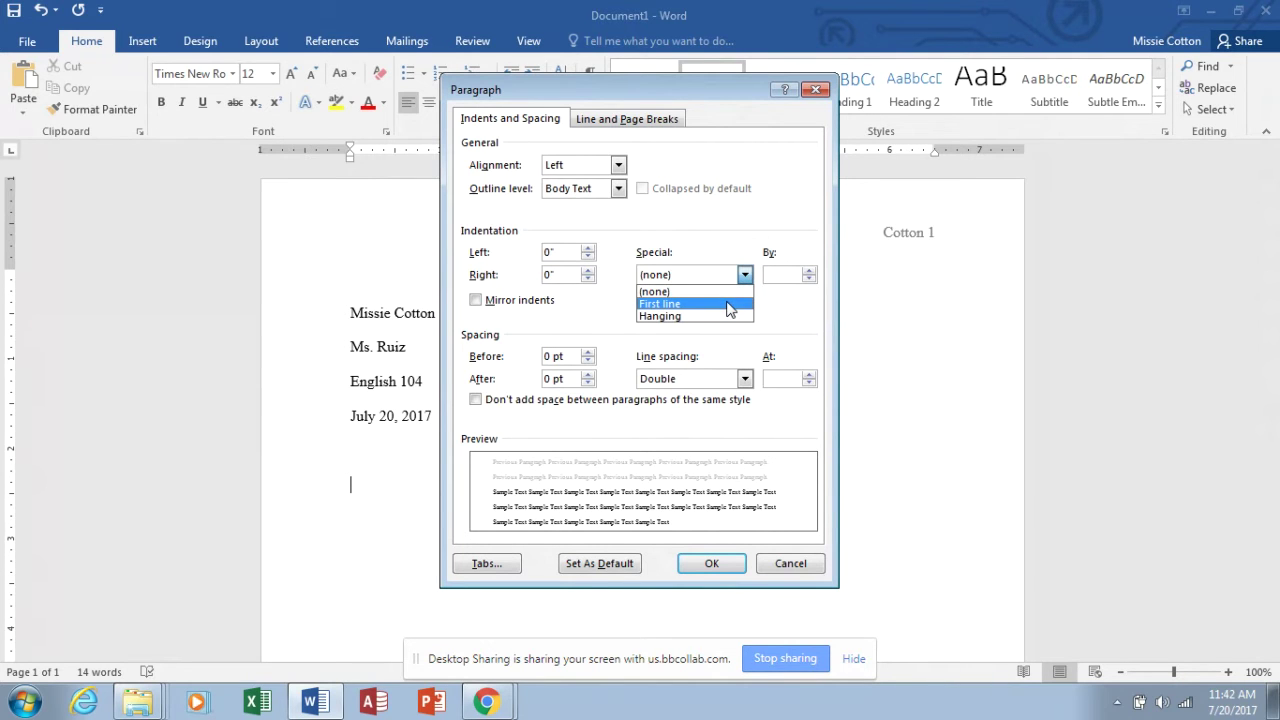
left_click(729, 304)
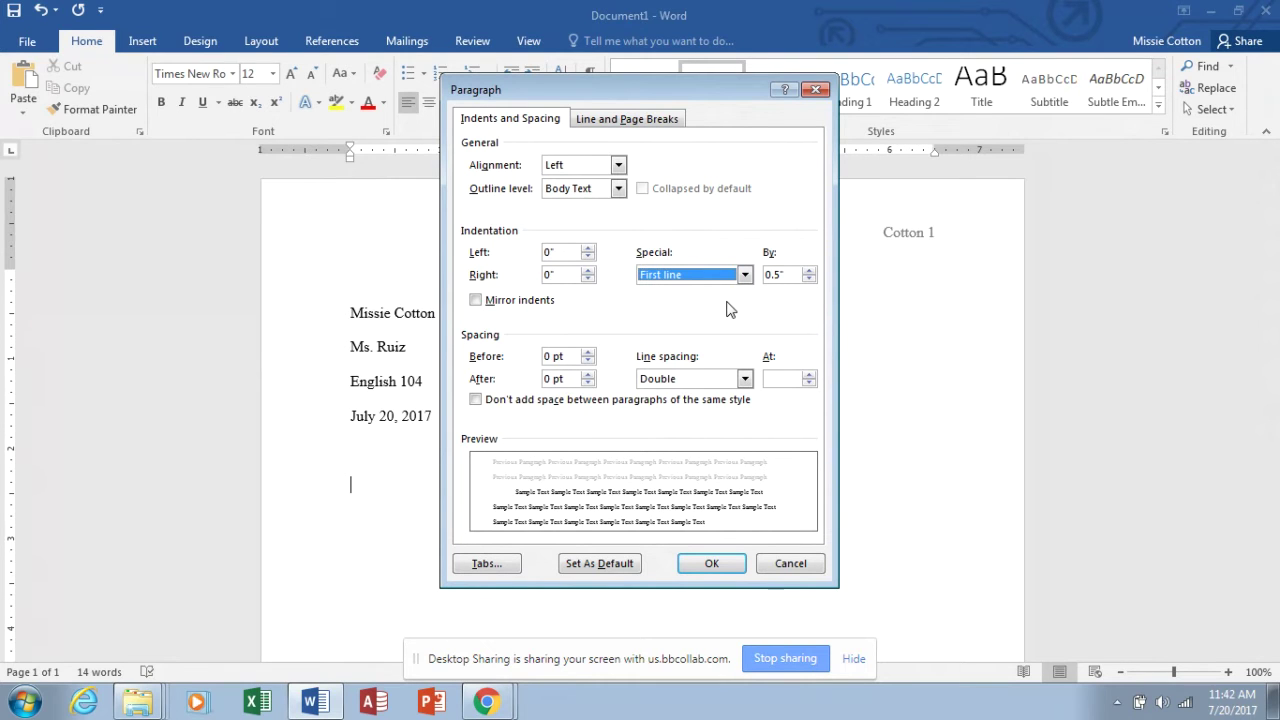
left_click(711, 563)
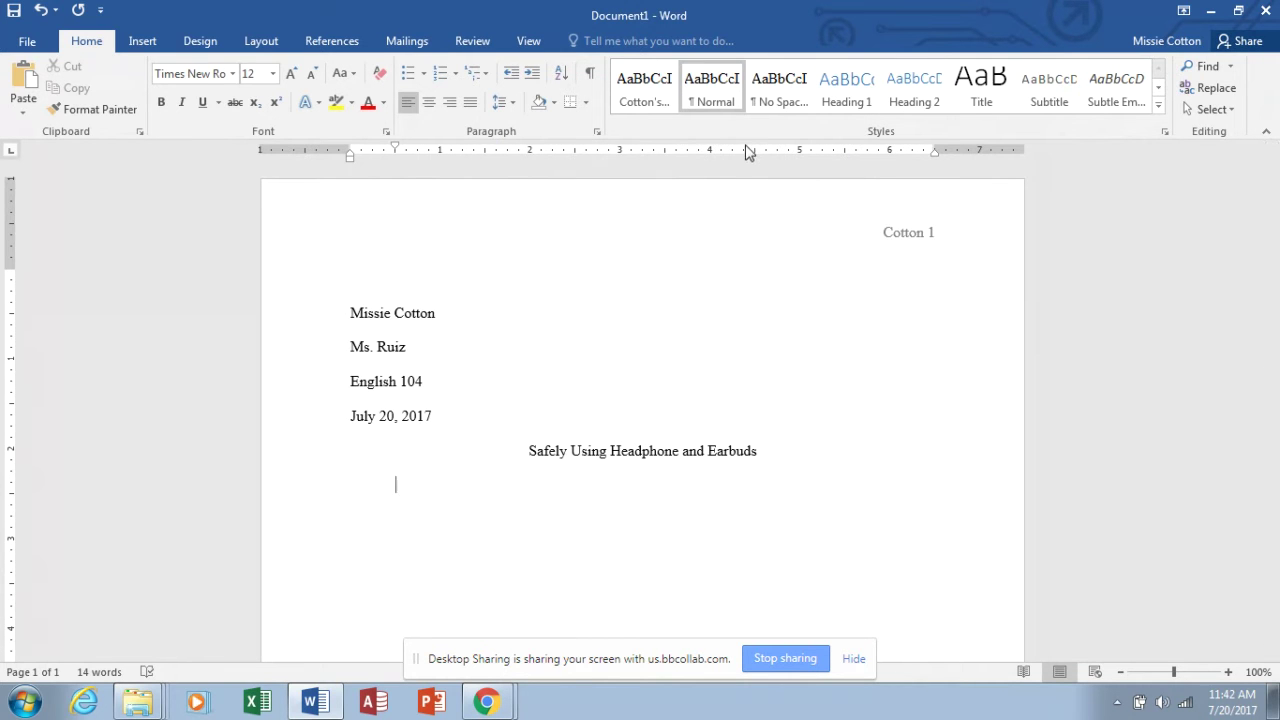
- Examine the indent markers on the ruler and review the paragraph's first-line indent setting
left_click(529, 42)
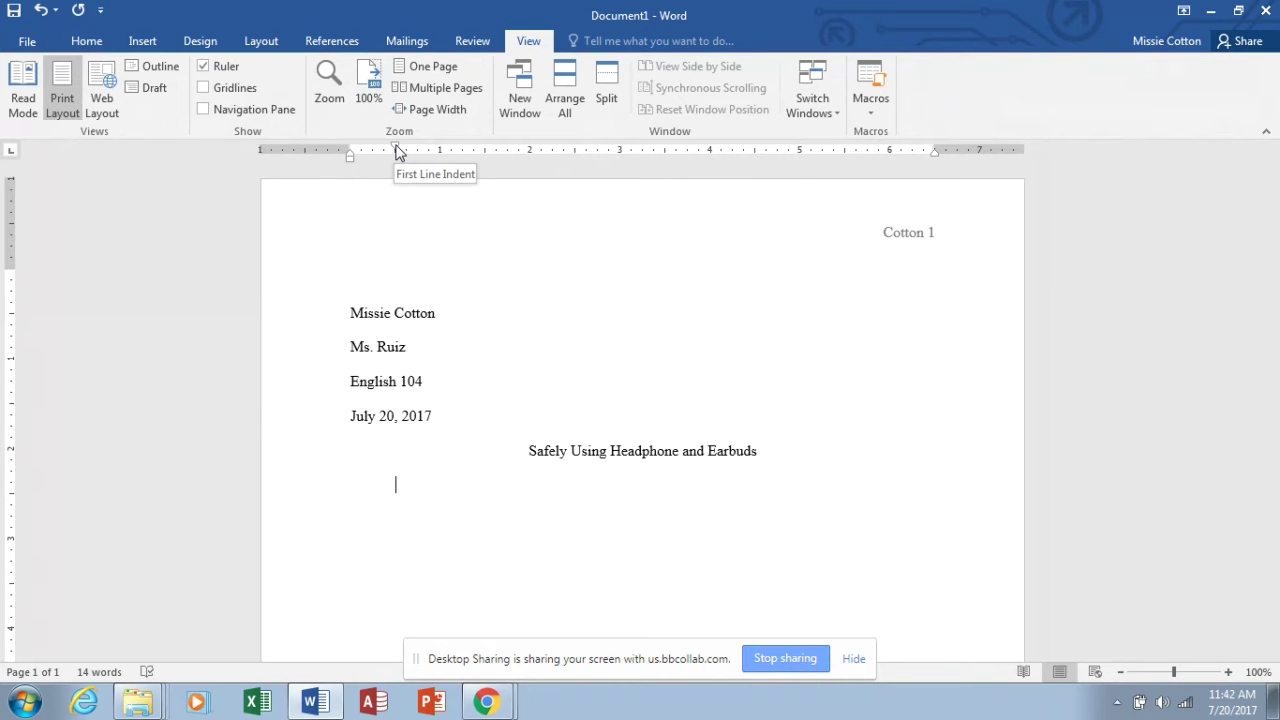
left_click_drag(397, 150, 396, 150)
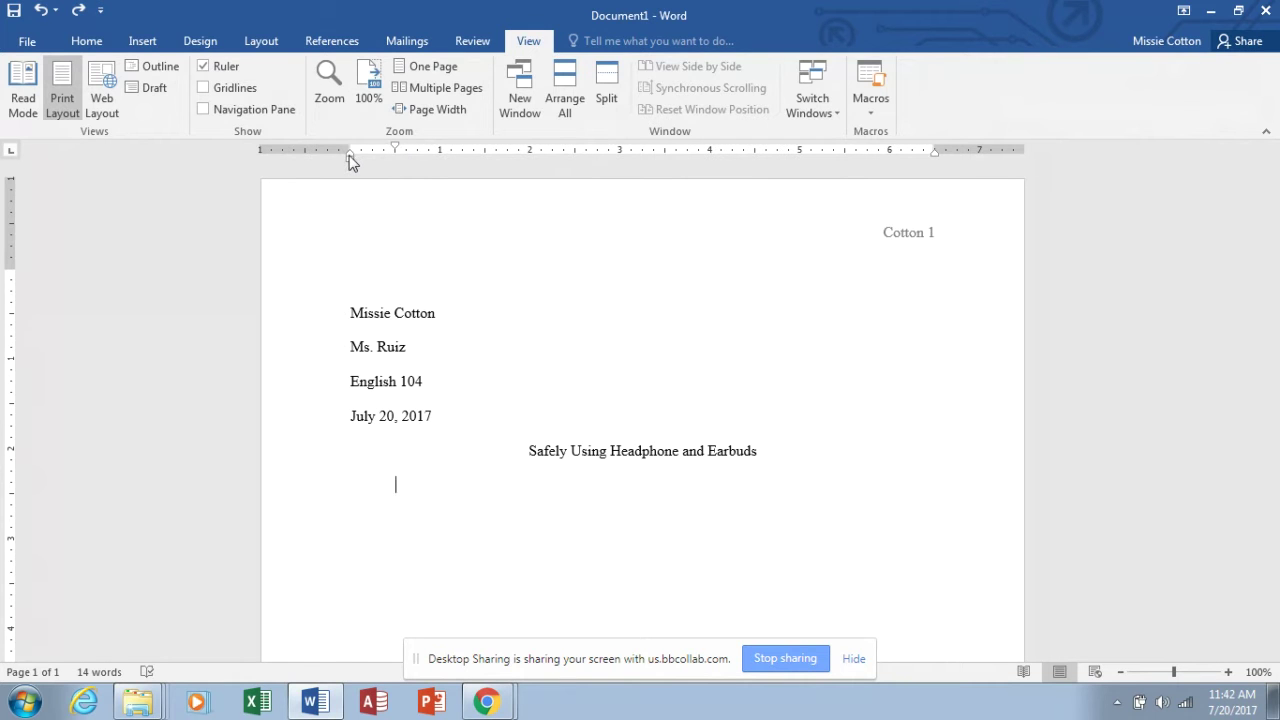
left_click_drag(352, 160, 395, 150)
double_click(395, 150)
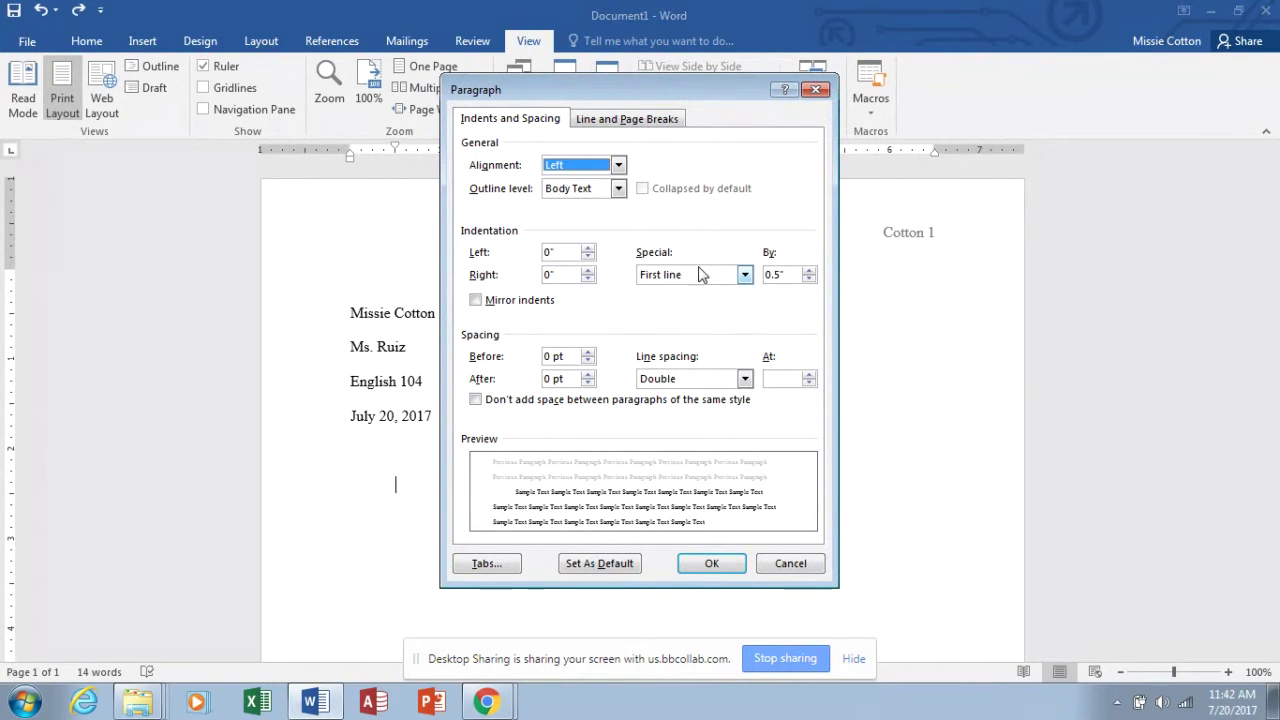
left_click(820, 90)
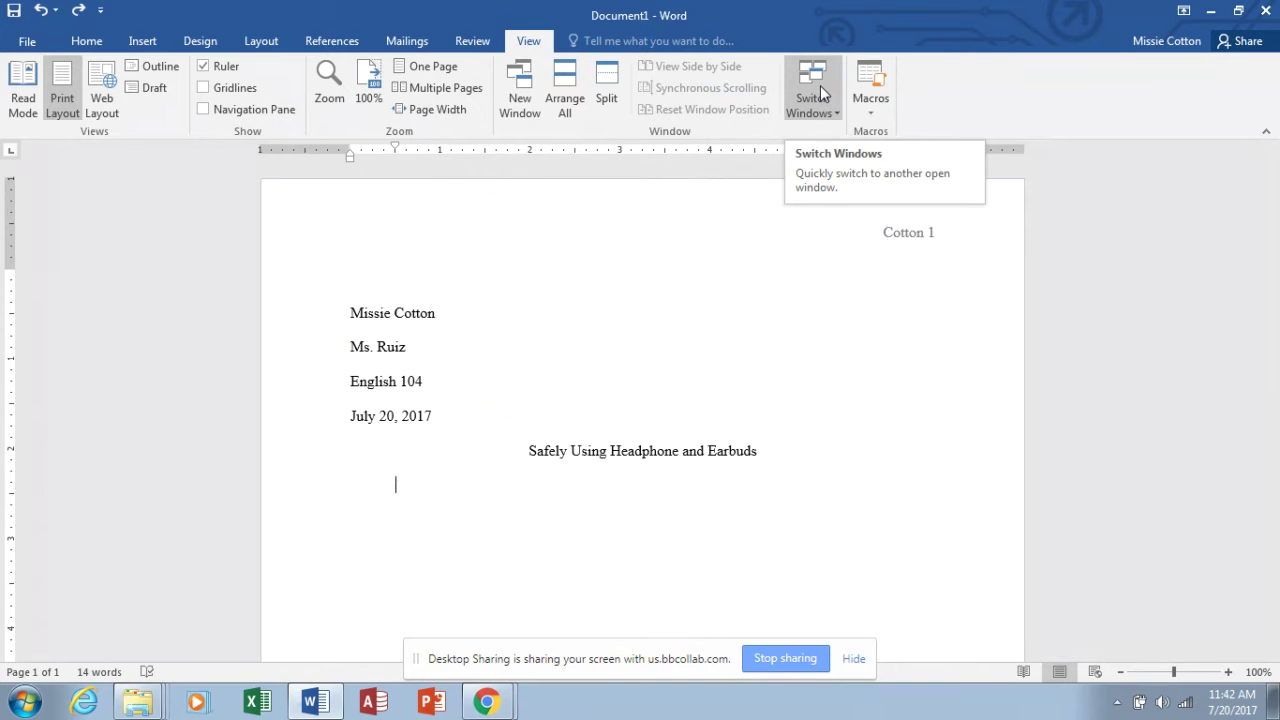
- Write the body sentence "People often listen to sound from their computers or mobile devices through headphones or earbuds."
type("Peopl")
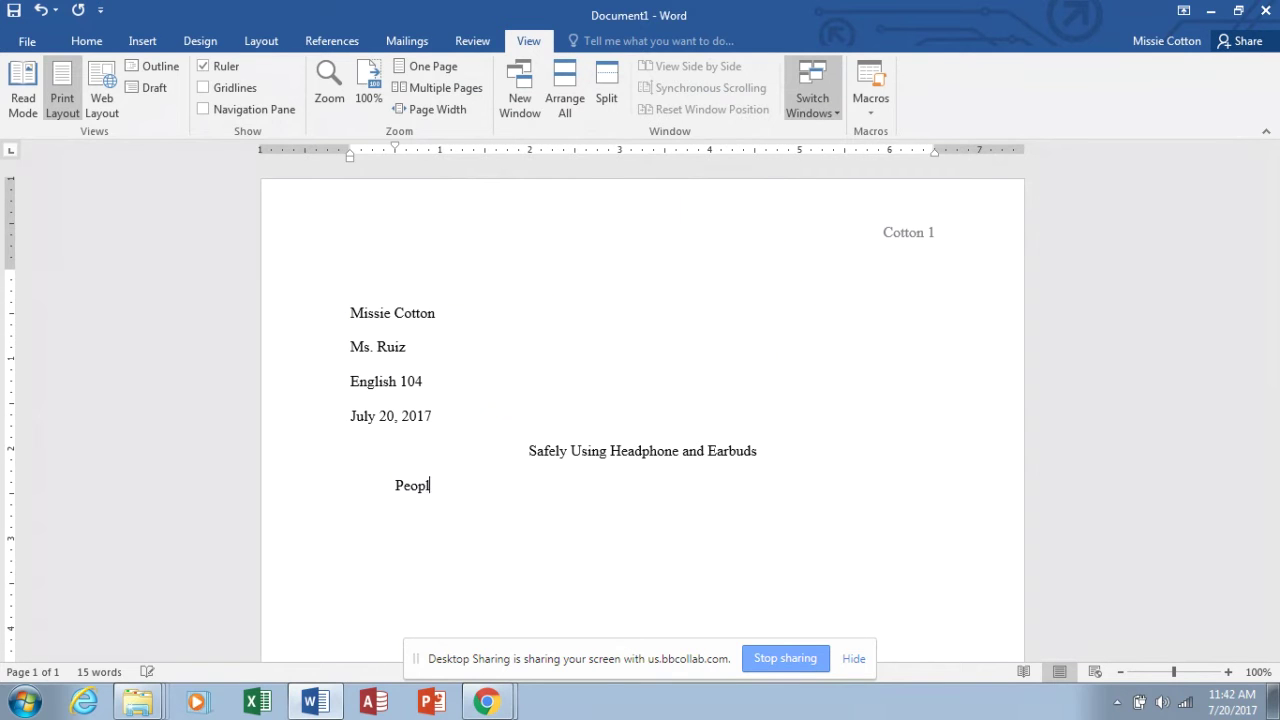
type("e often listen to sound fro")
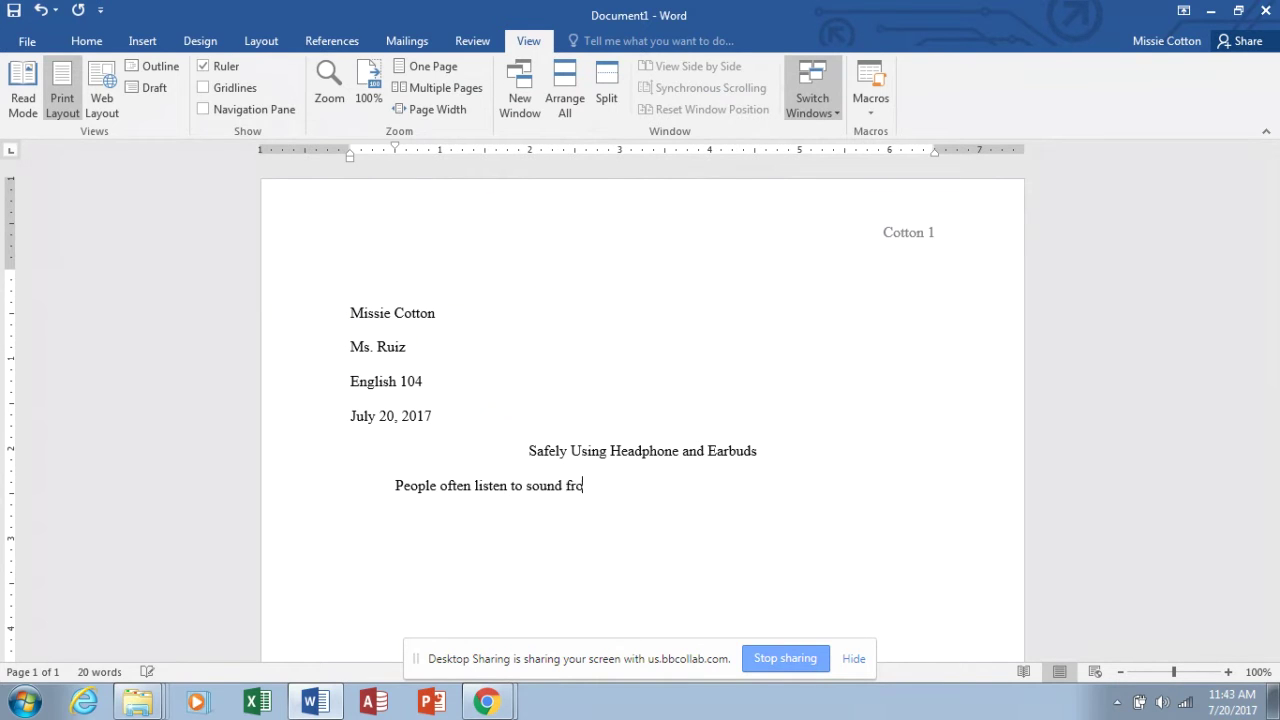
type("m their computers or")
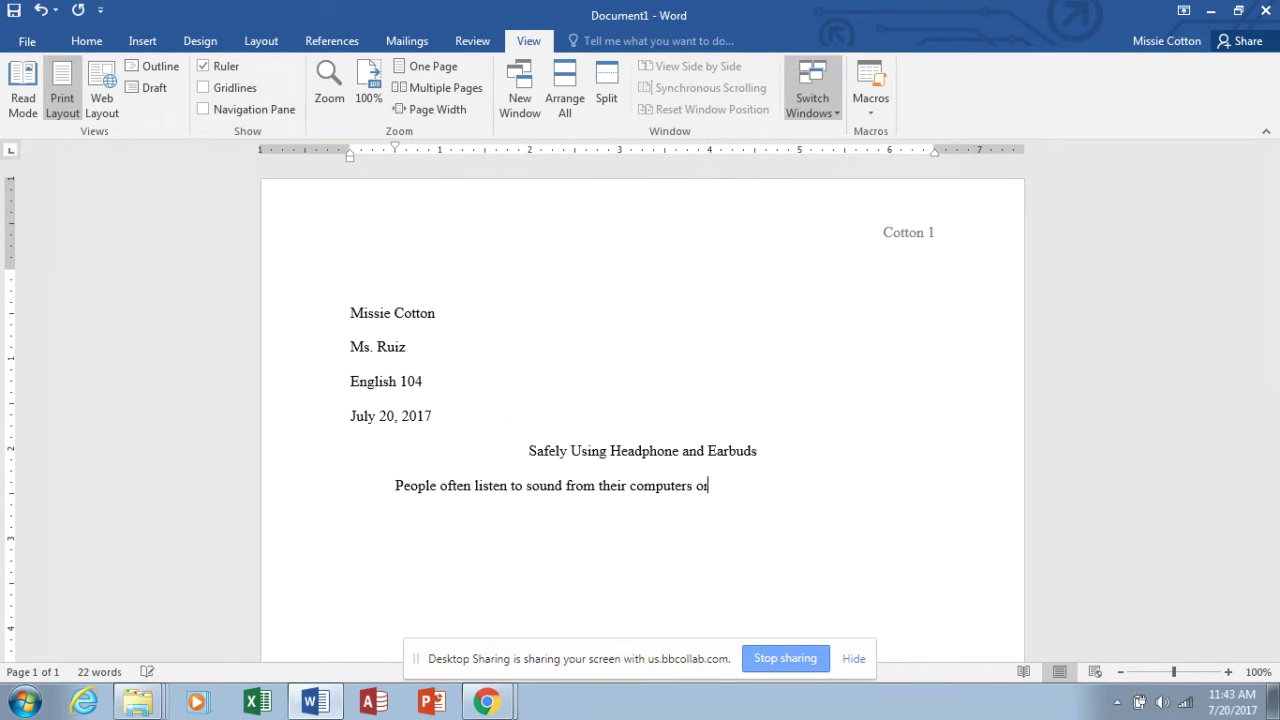
type(" mobile devices th")
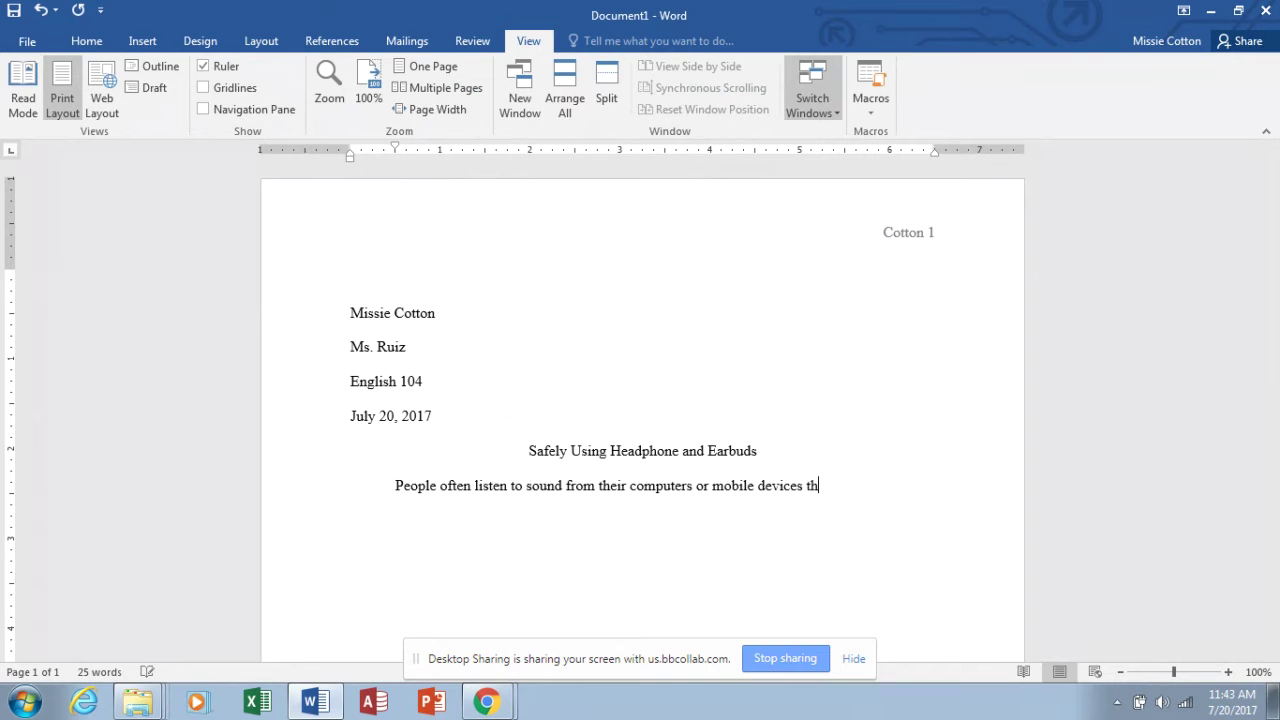
type("rough headphones or ear")
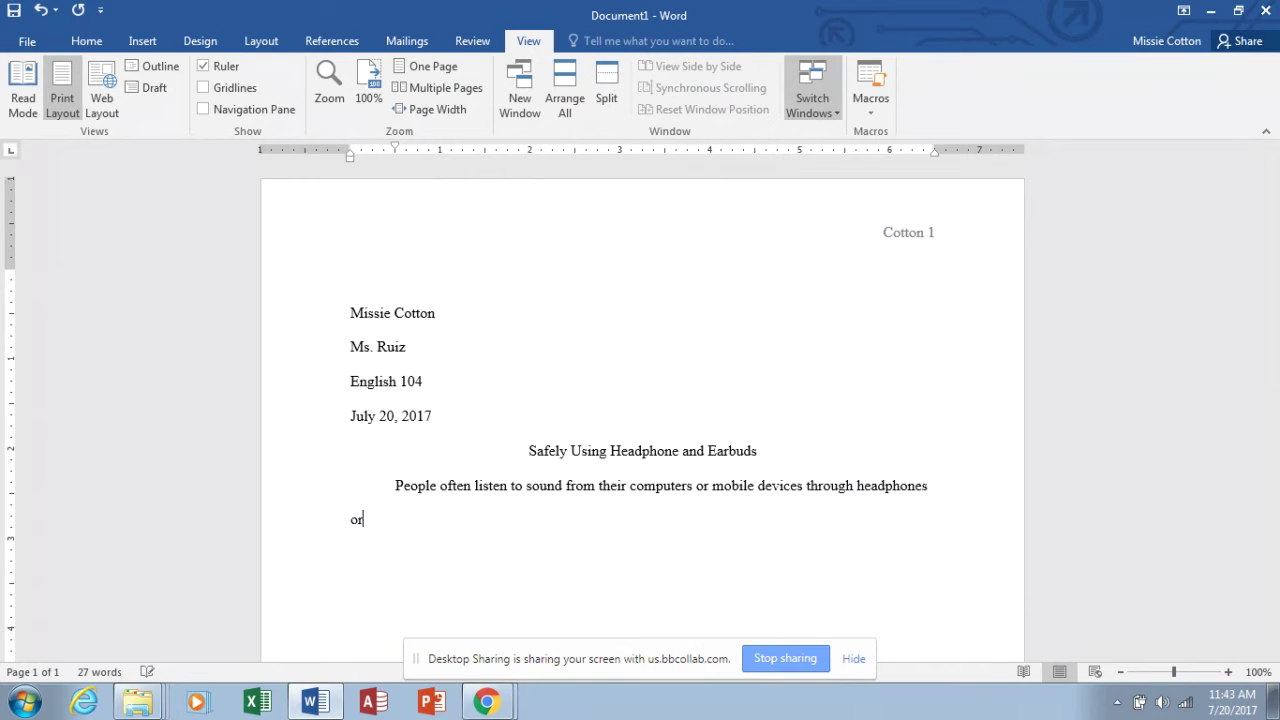
type("buds.")
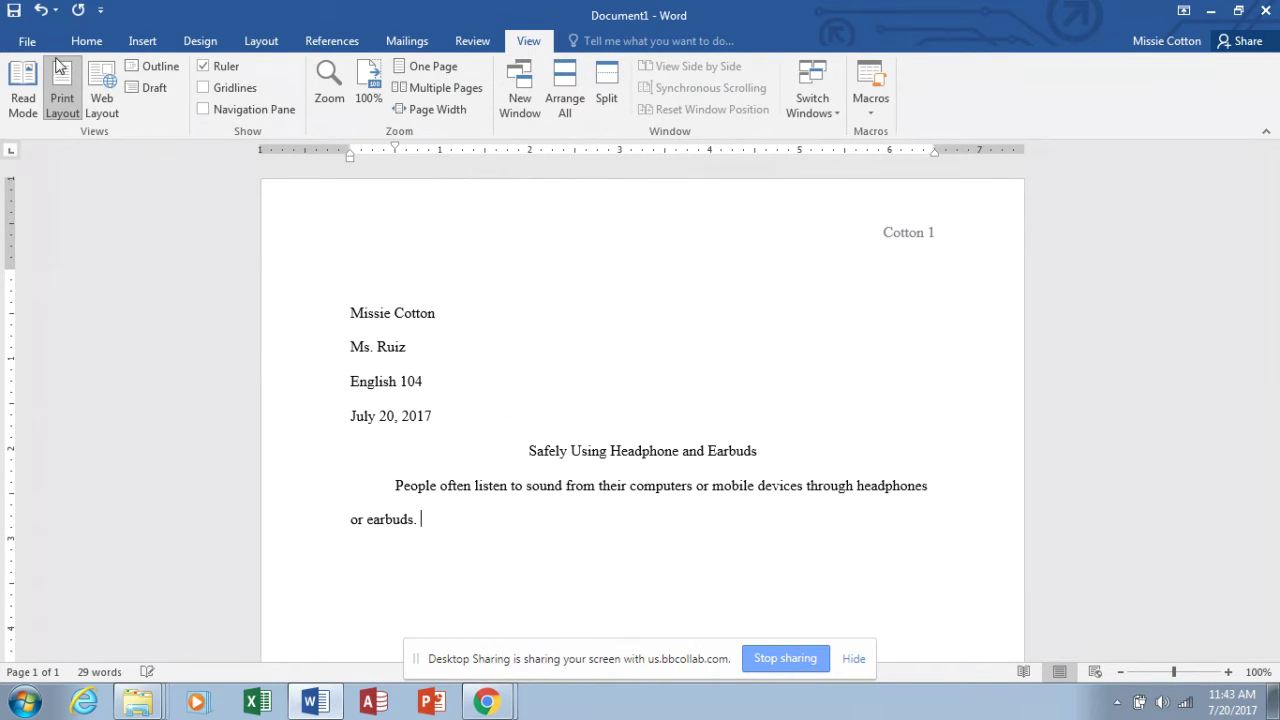
- Save the document to the Desktop as "Safety Using Headphones" followed by the author's first initial and surname
left_click(27, 42)
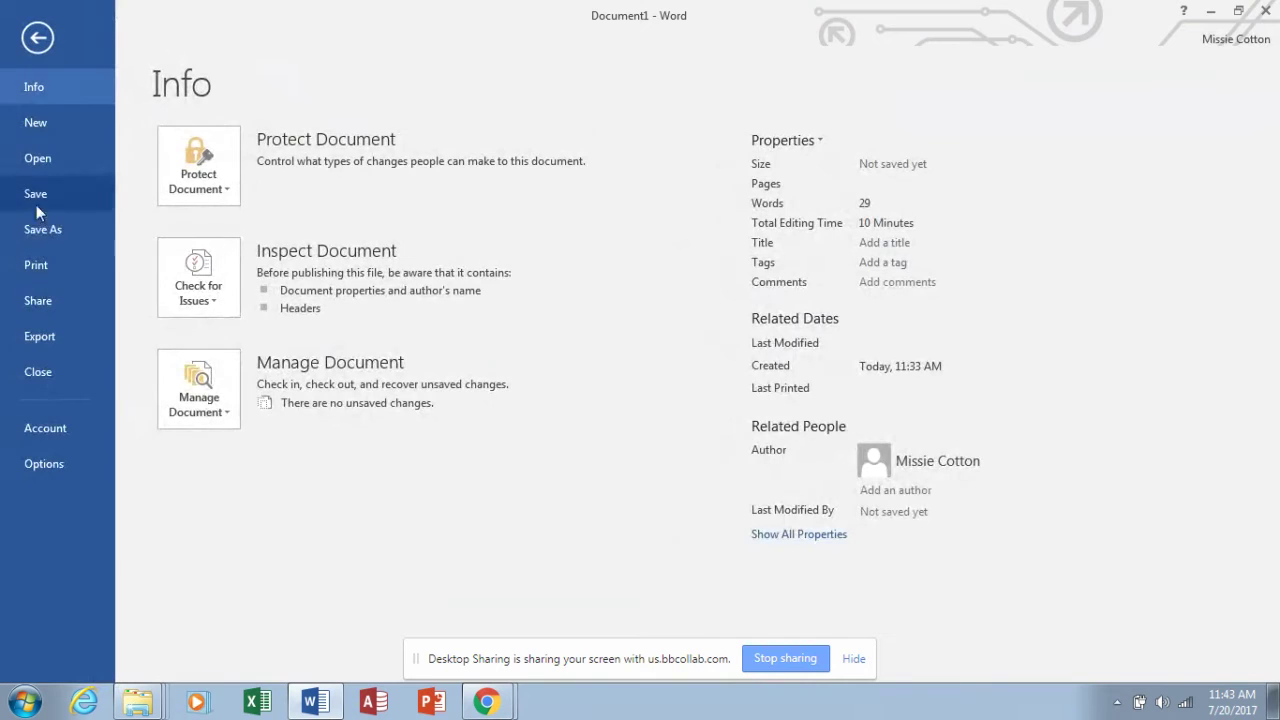
left_click(38, 229)
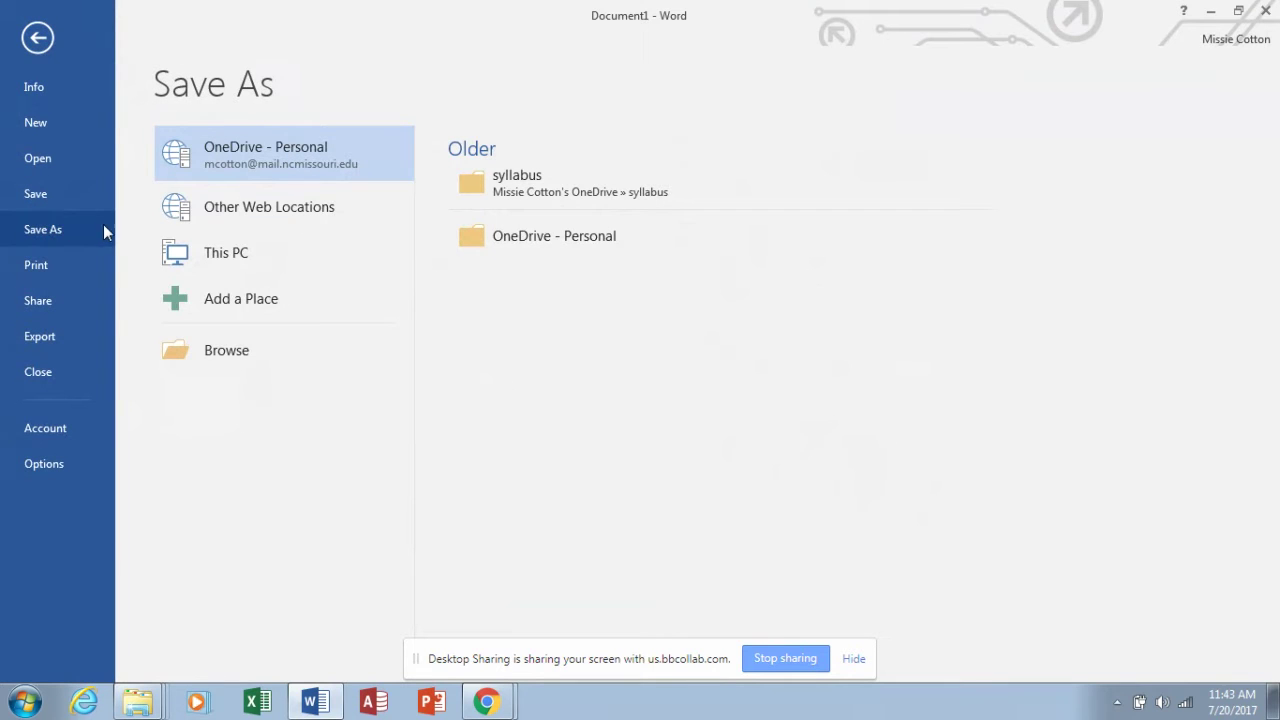
left_click(189, 350)
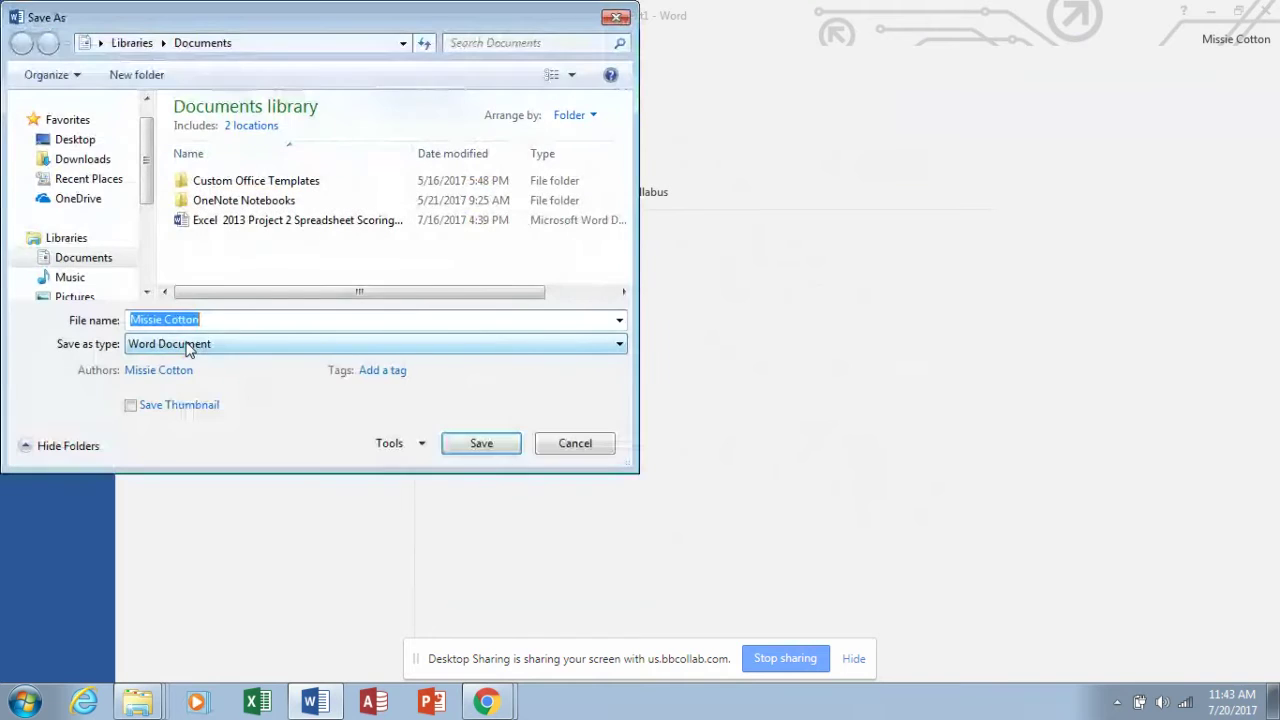
left_click(100, 43)
left_click(112, 65)
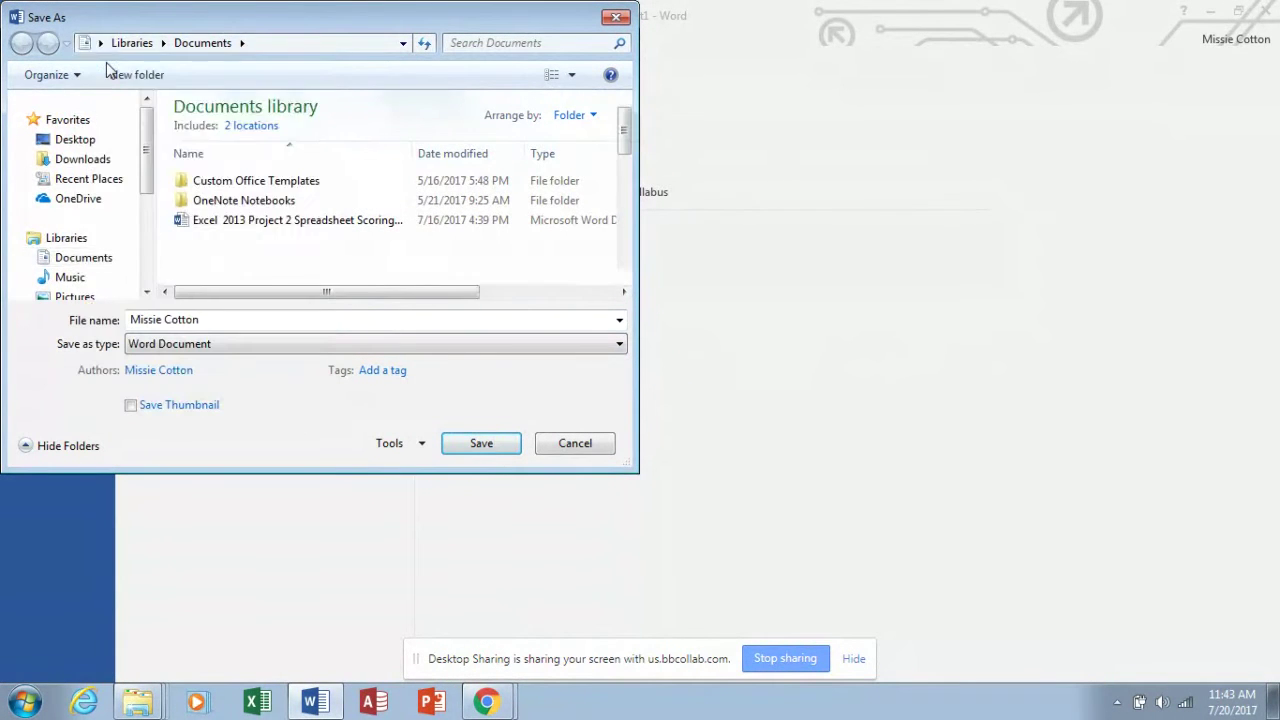
left_click_drag(210, 325, 104, 330)
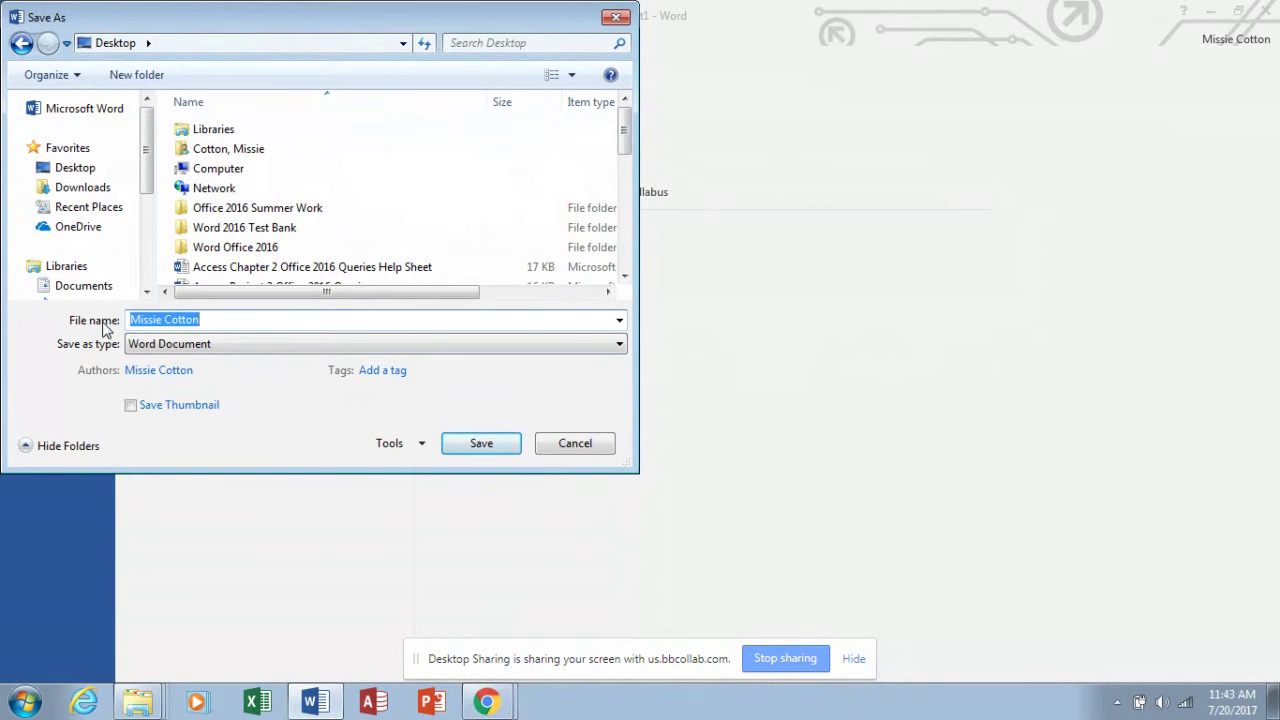
type("S")
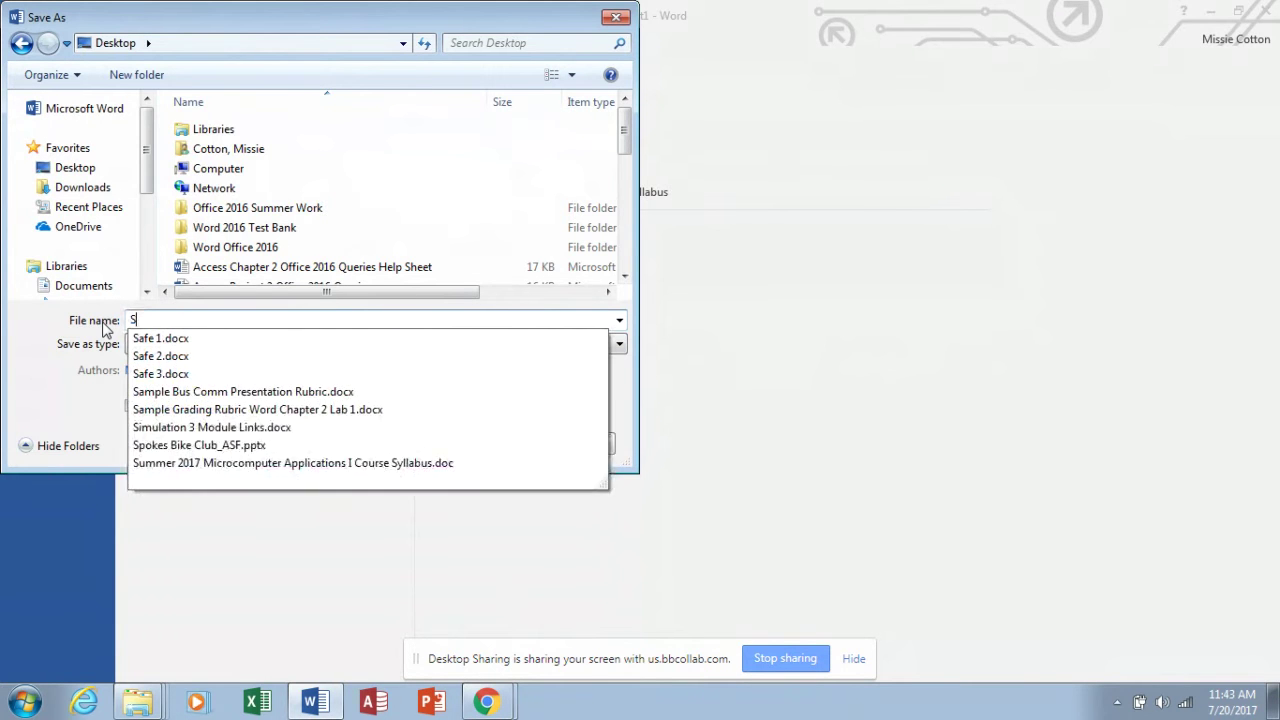
type("afety")
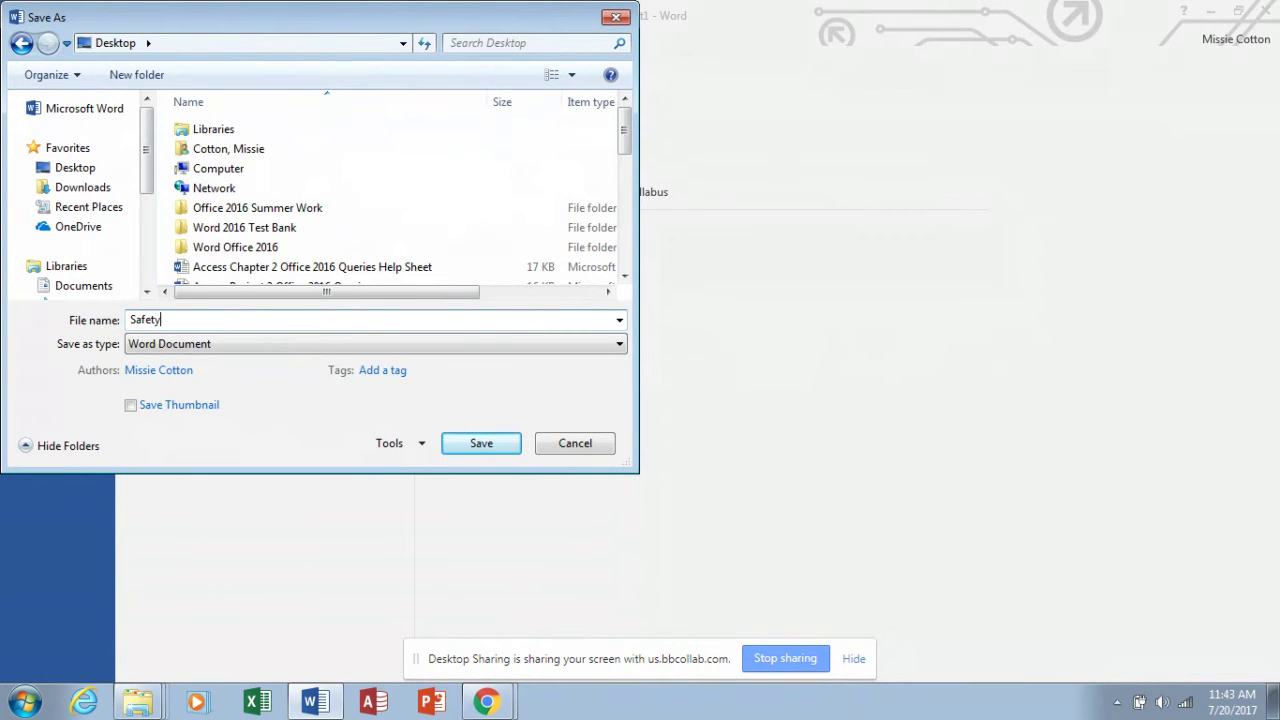
type(" Using Headphones MCotton")
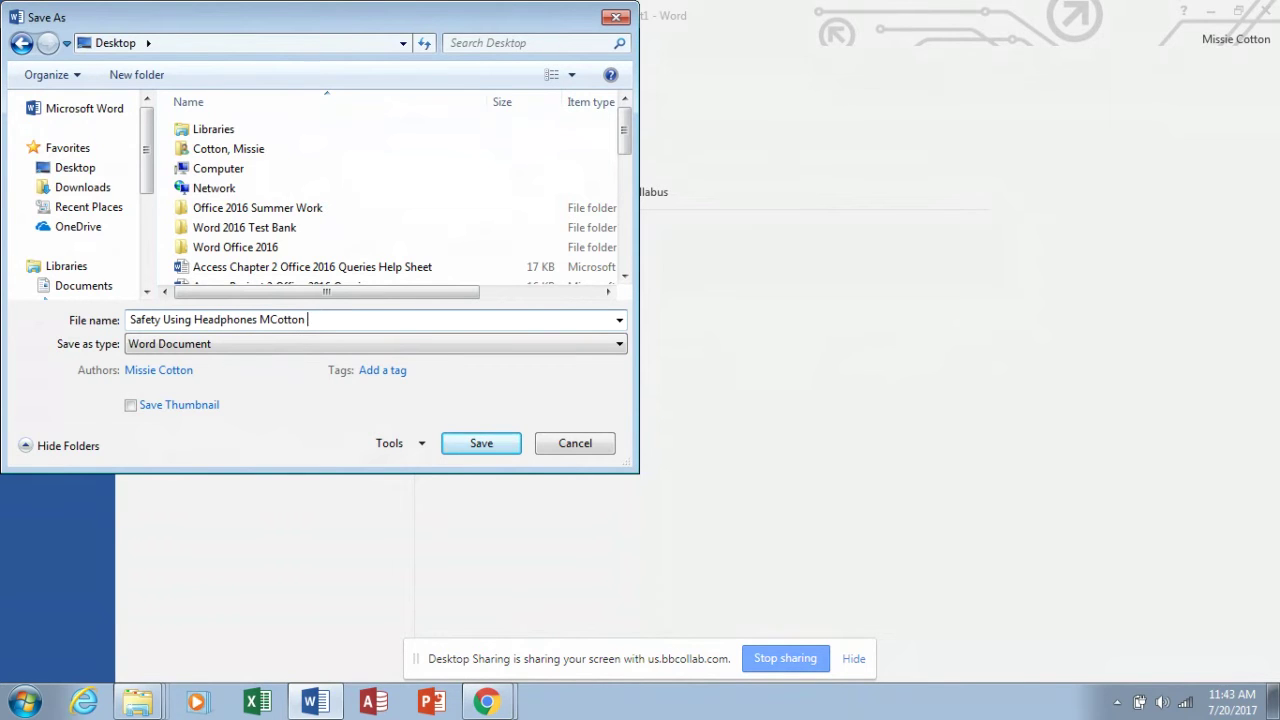
left_click(482, 446)
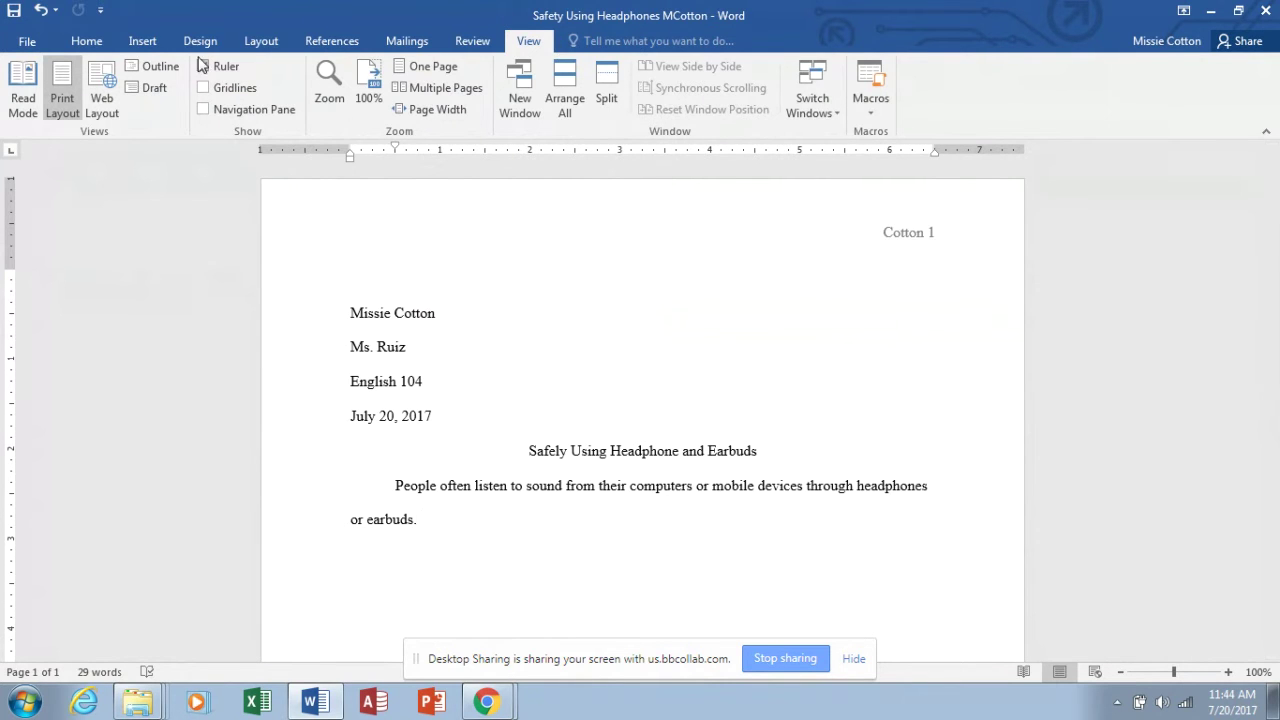
- Insert the text of the file "Safe 1" from the Desktop after the body sentence and remove the extra line at its end
left_click(143, 41)
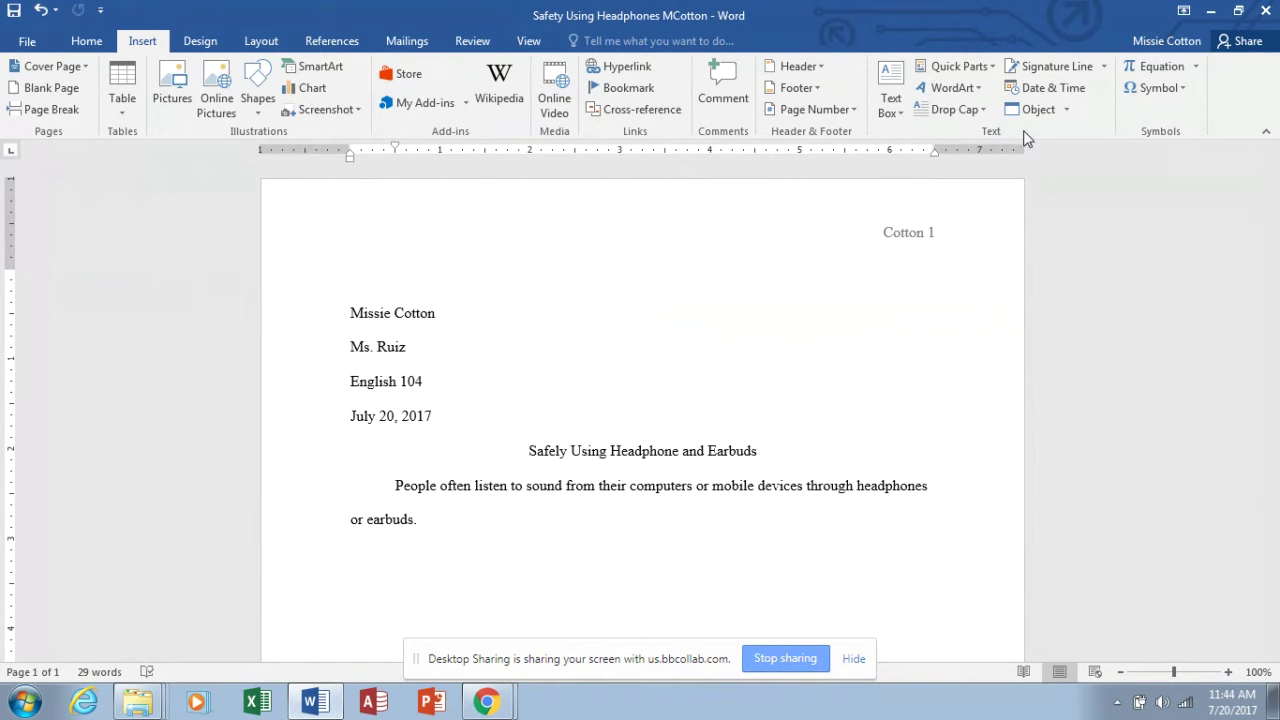
left_click(1067, 110)
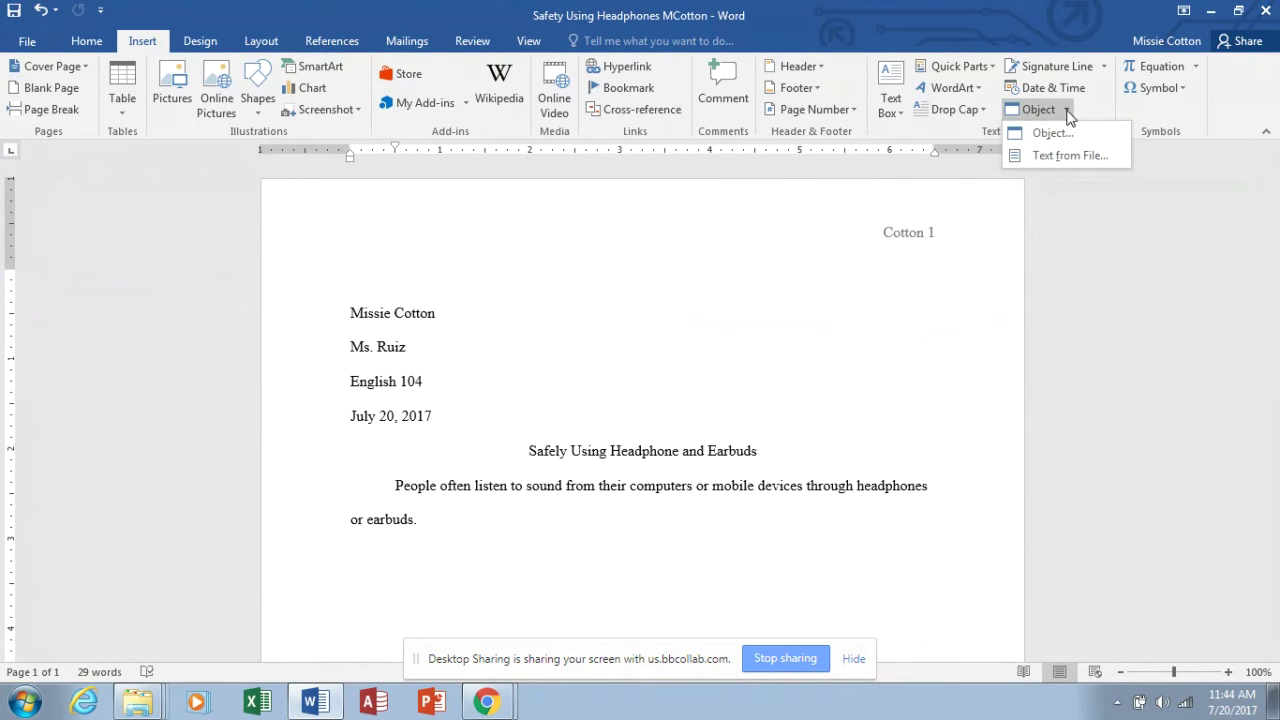
left_click(1061, 160)
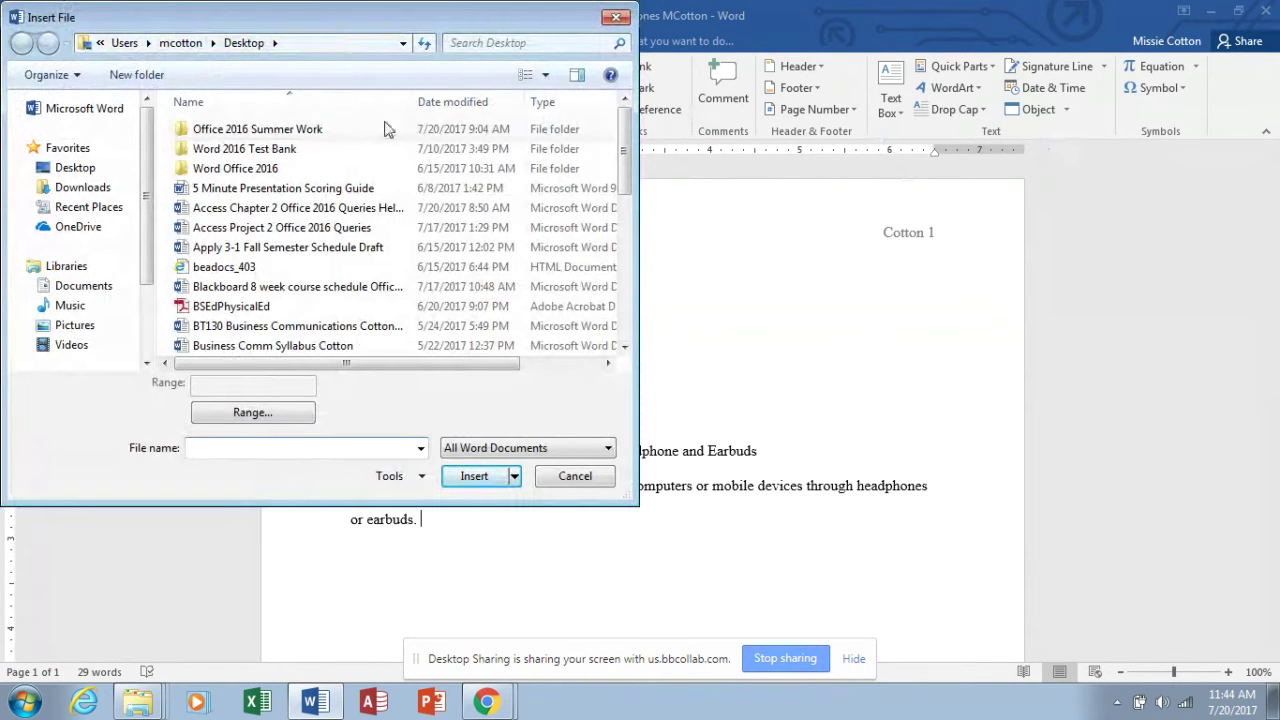
left_click(100, 43)
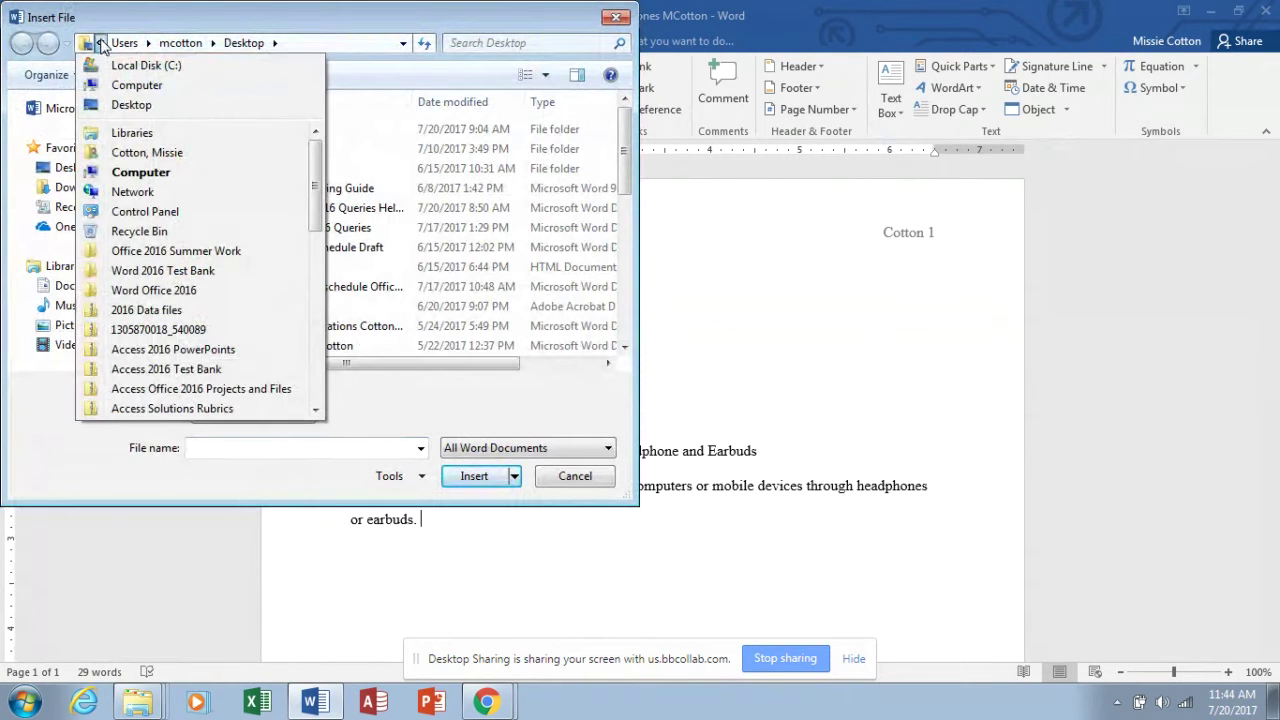
left_click(128, 104)
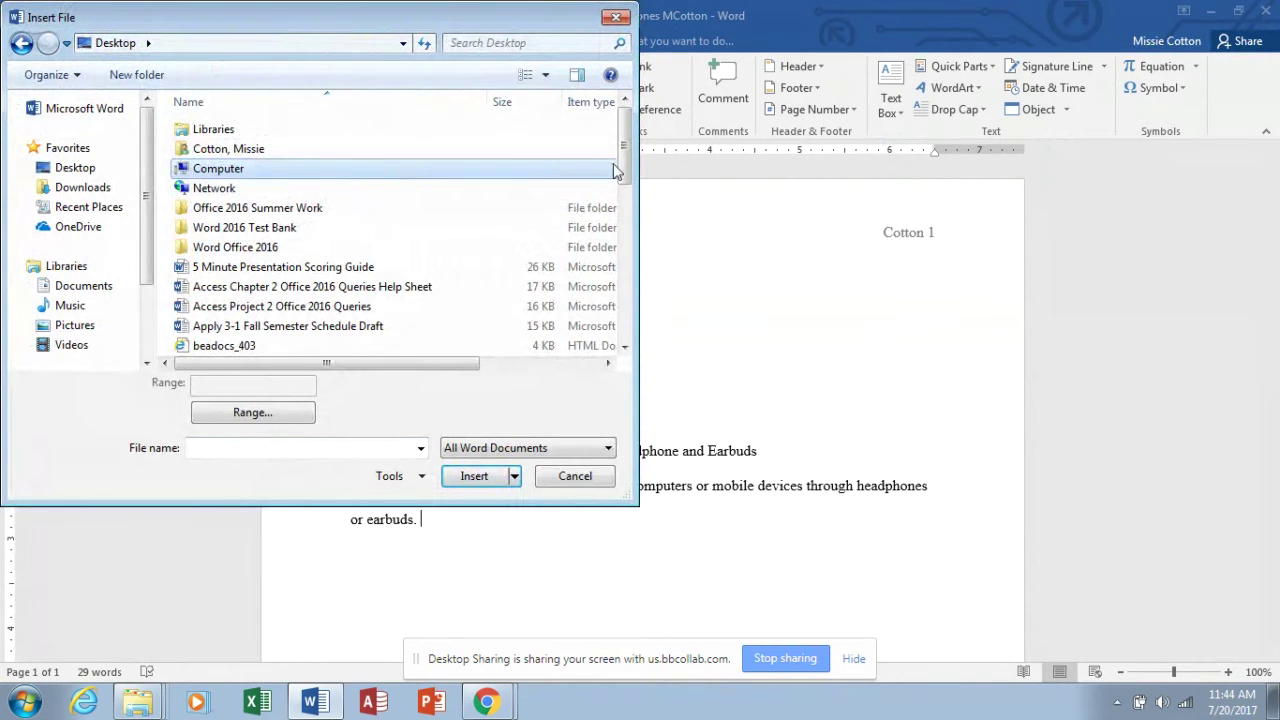
scroll(450, 170, "down", 10)
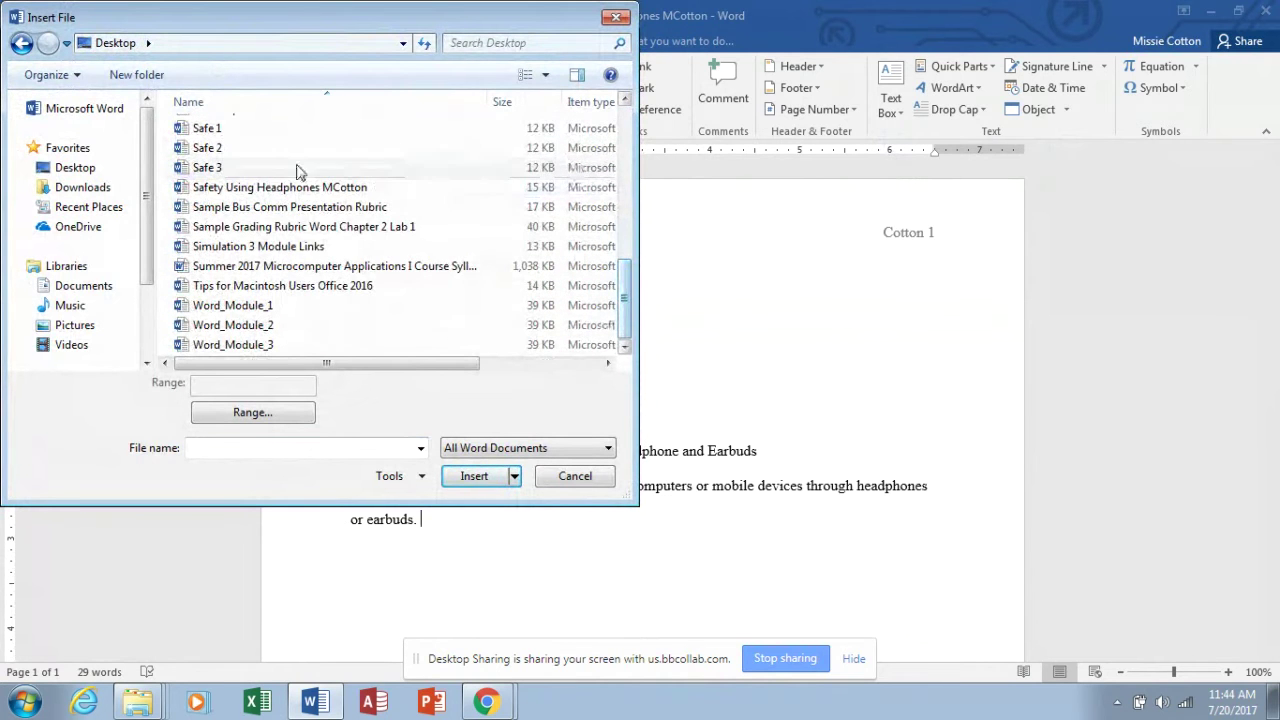
left_click(213, 131)
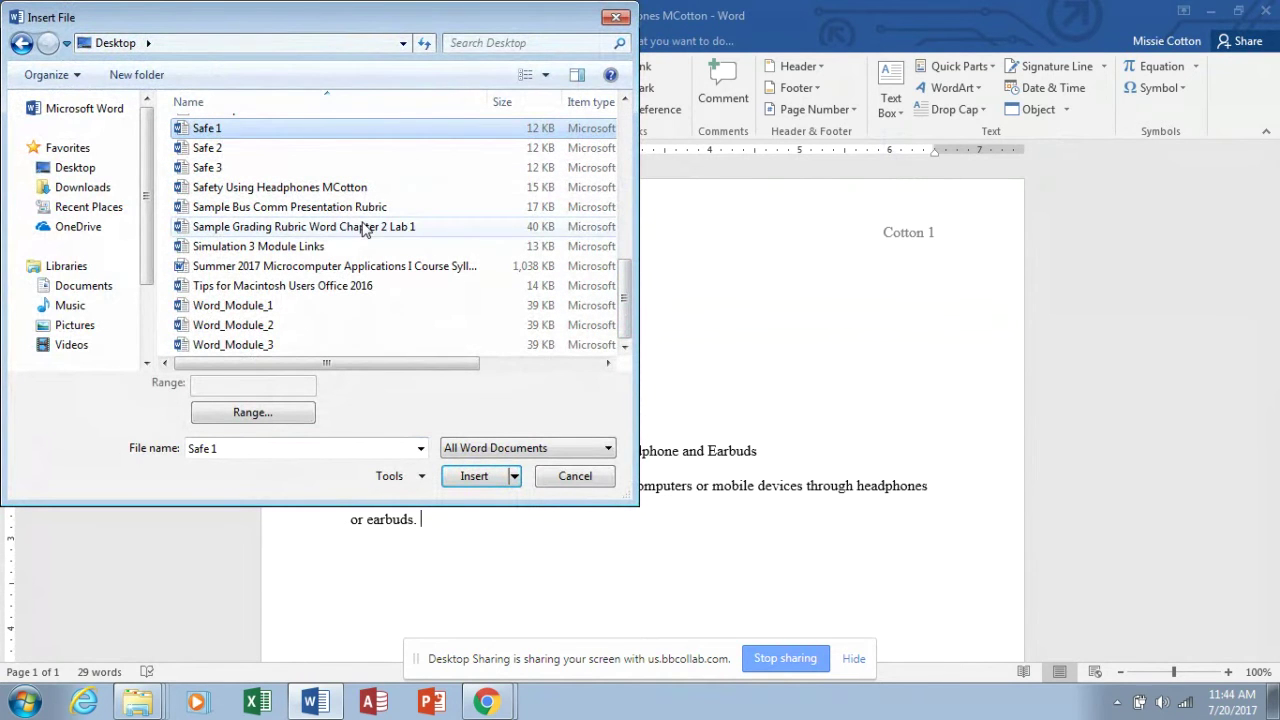
left_click(474, 476)
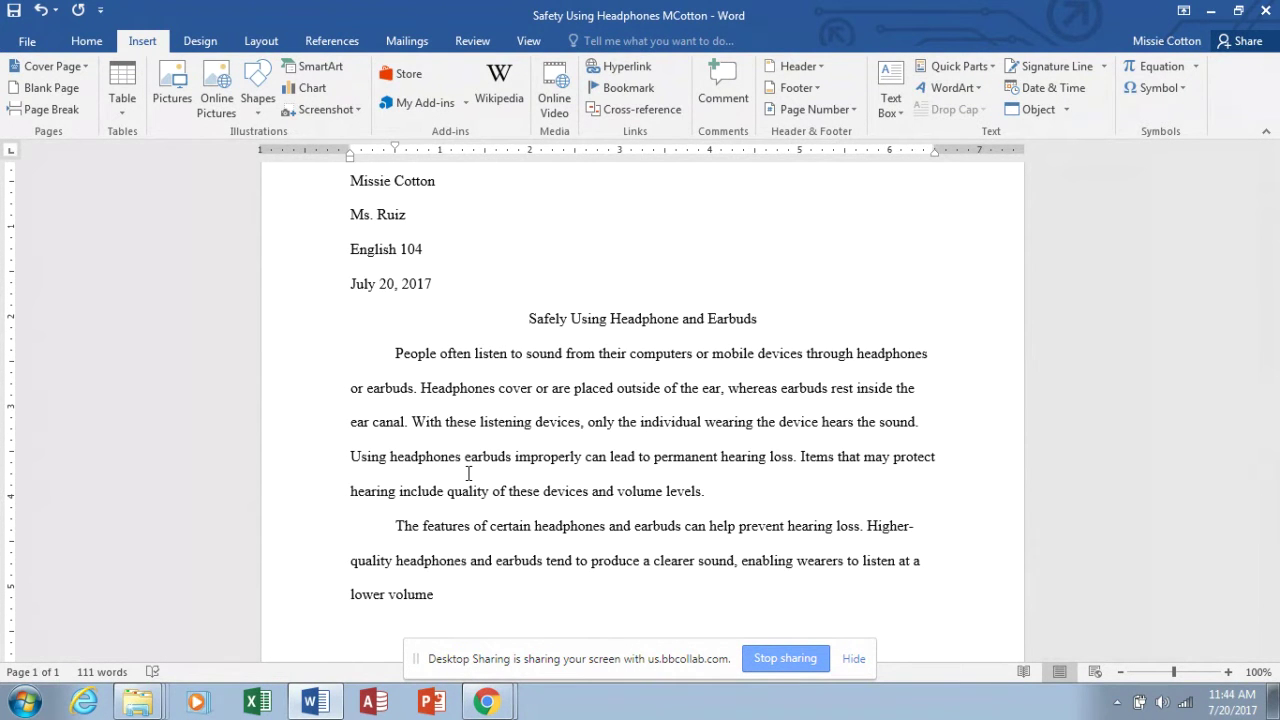
key("BackSpace")
key("BackSpace")
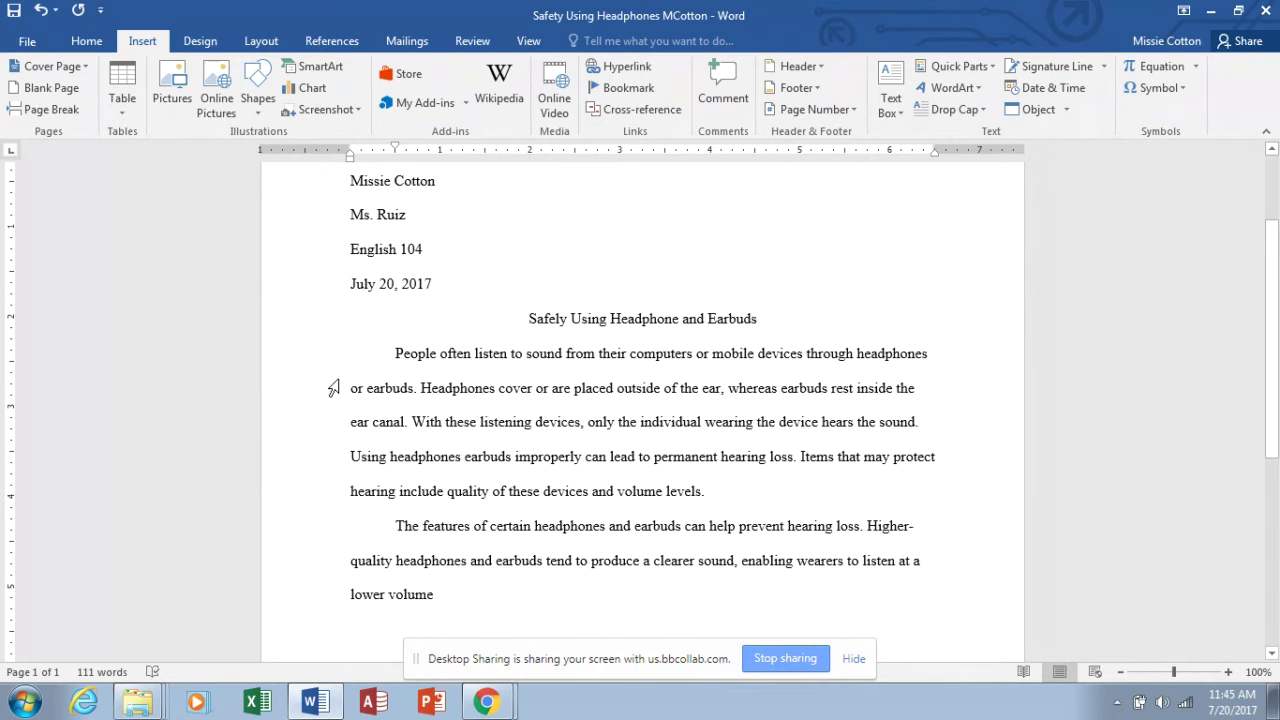
- Start a new MLA citation source after "lower volume" as an Article in a Periodical, with all bibliography fields shown
left_click(340, 42)
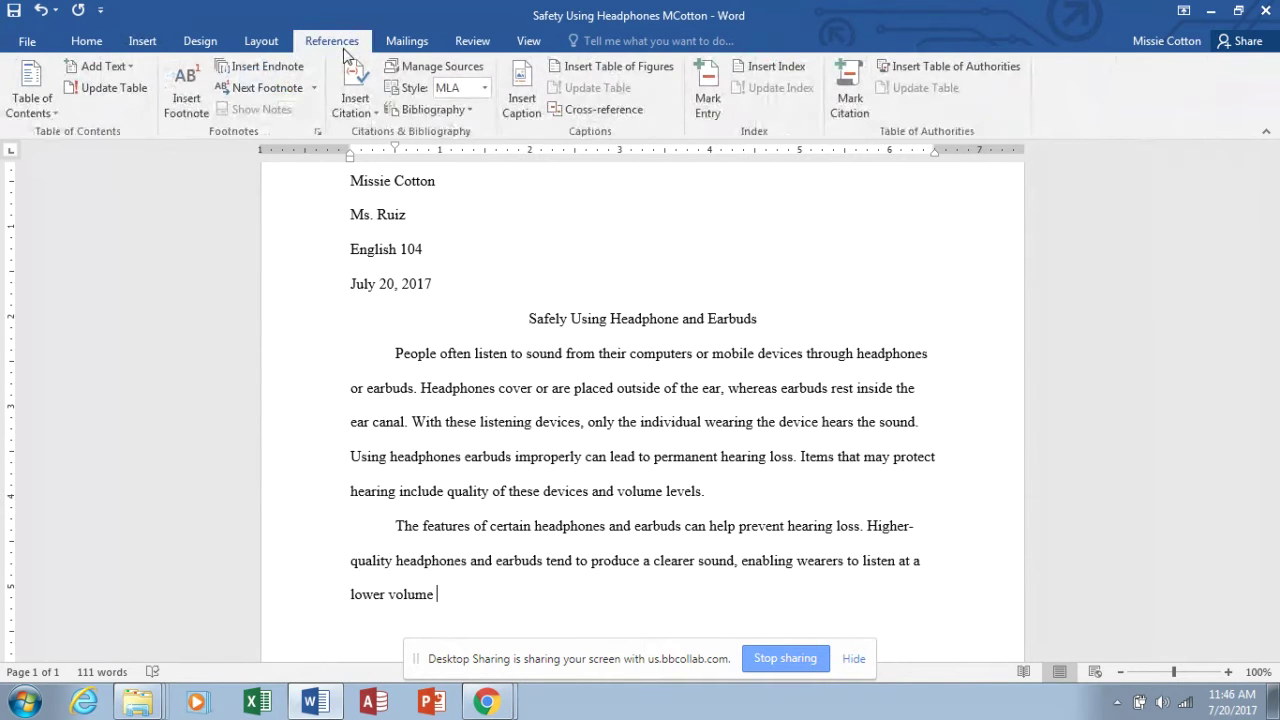
left_click(486, 90)
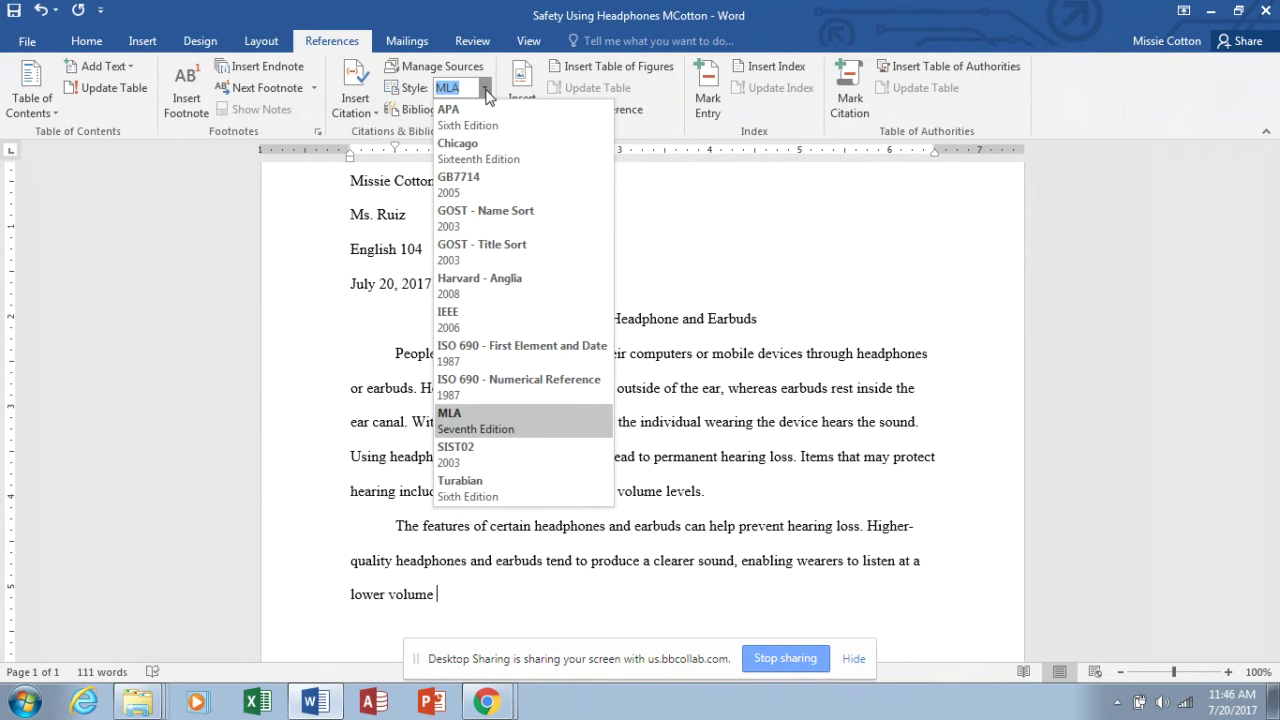
left_click(486, 90)
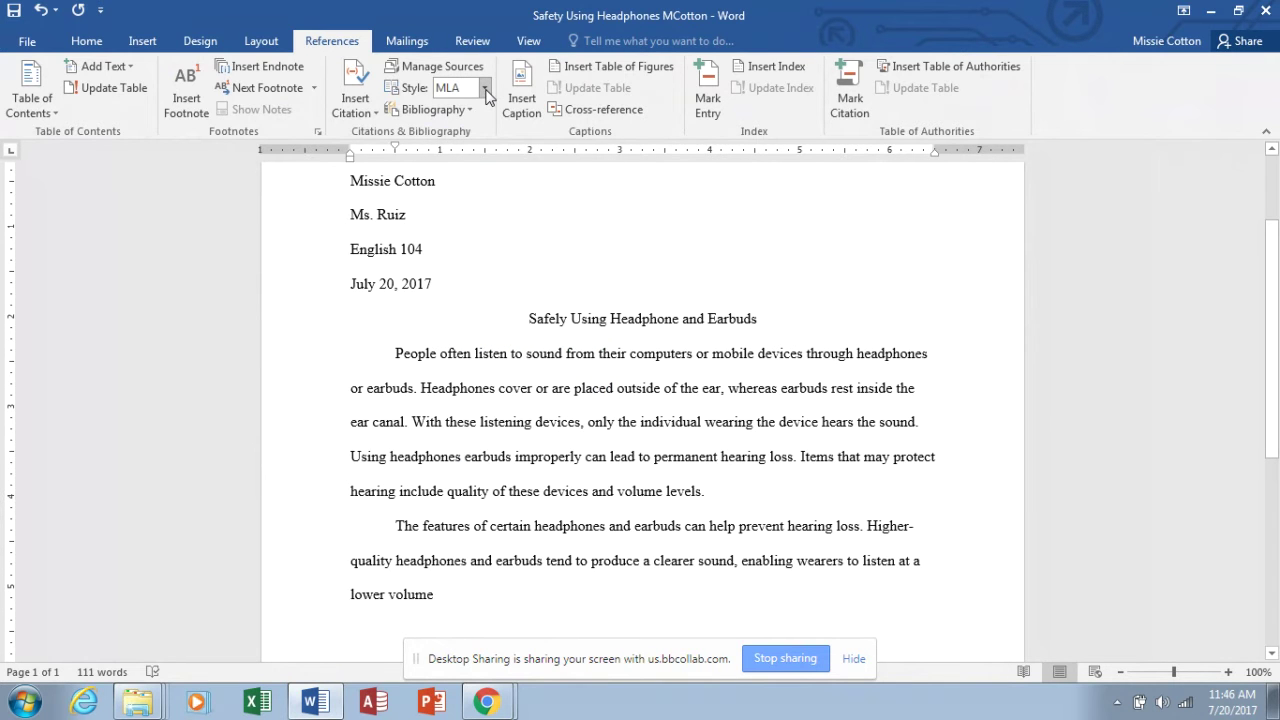
left_click(370, 108)
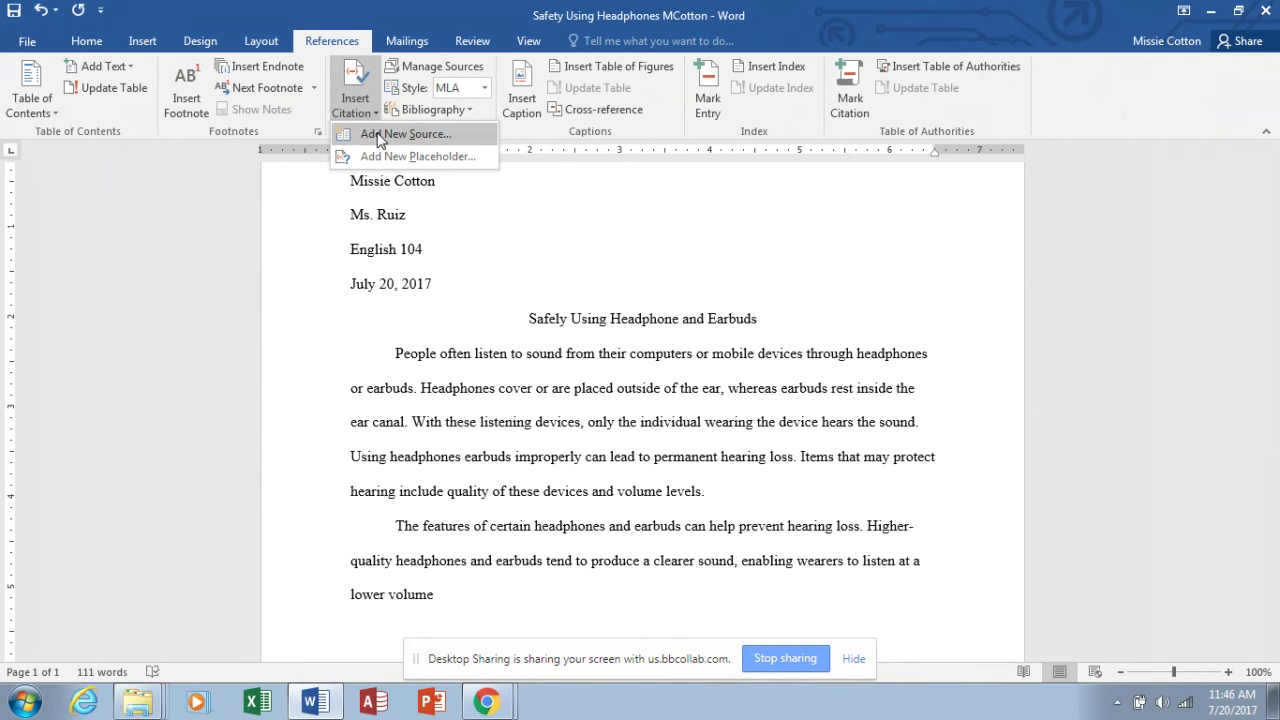
left_click(380, 134)
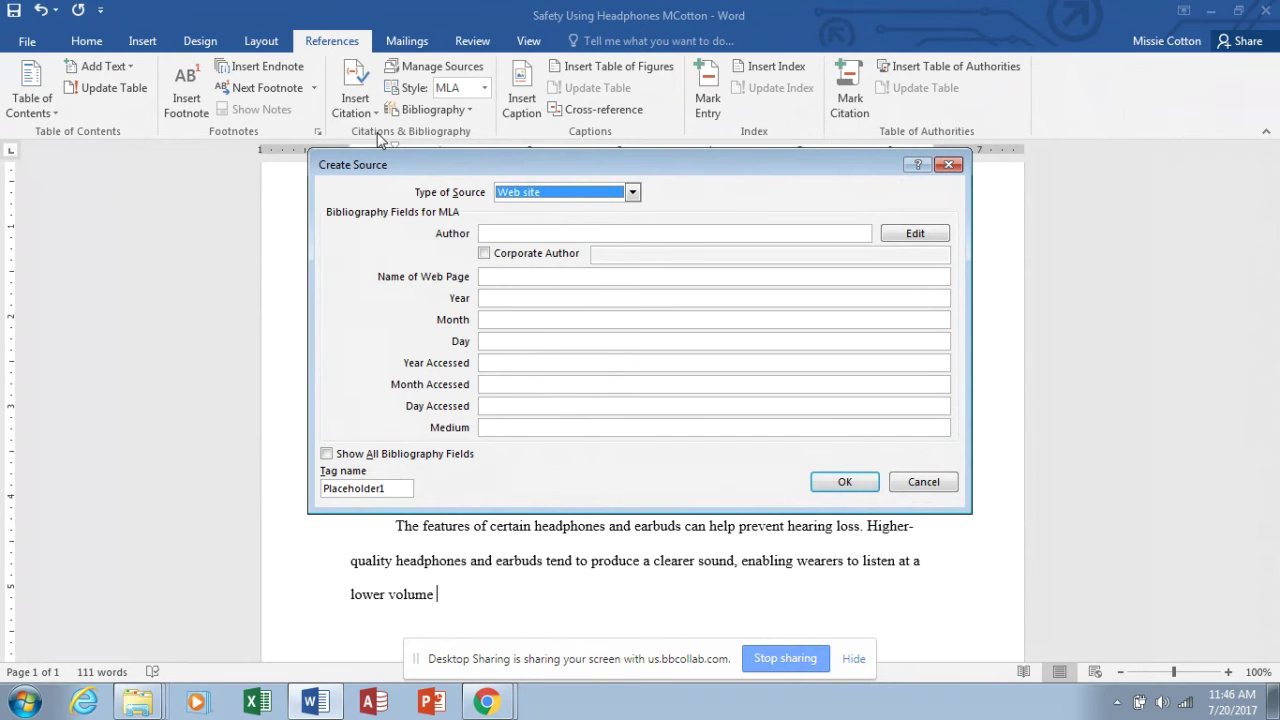
left_click(633, 193)
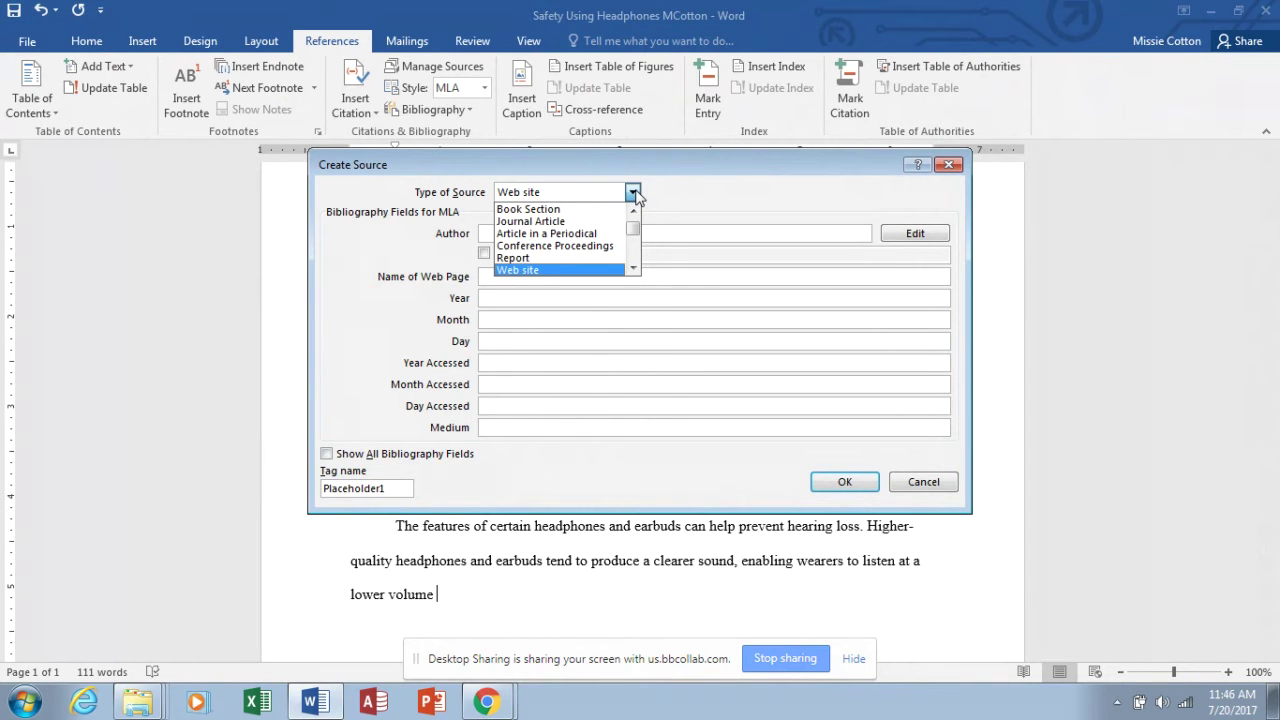
left_click(598, 234)
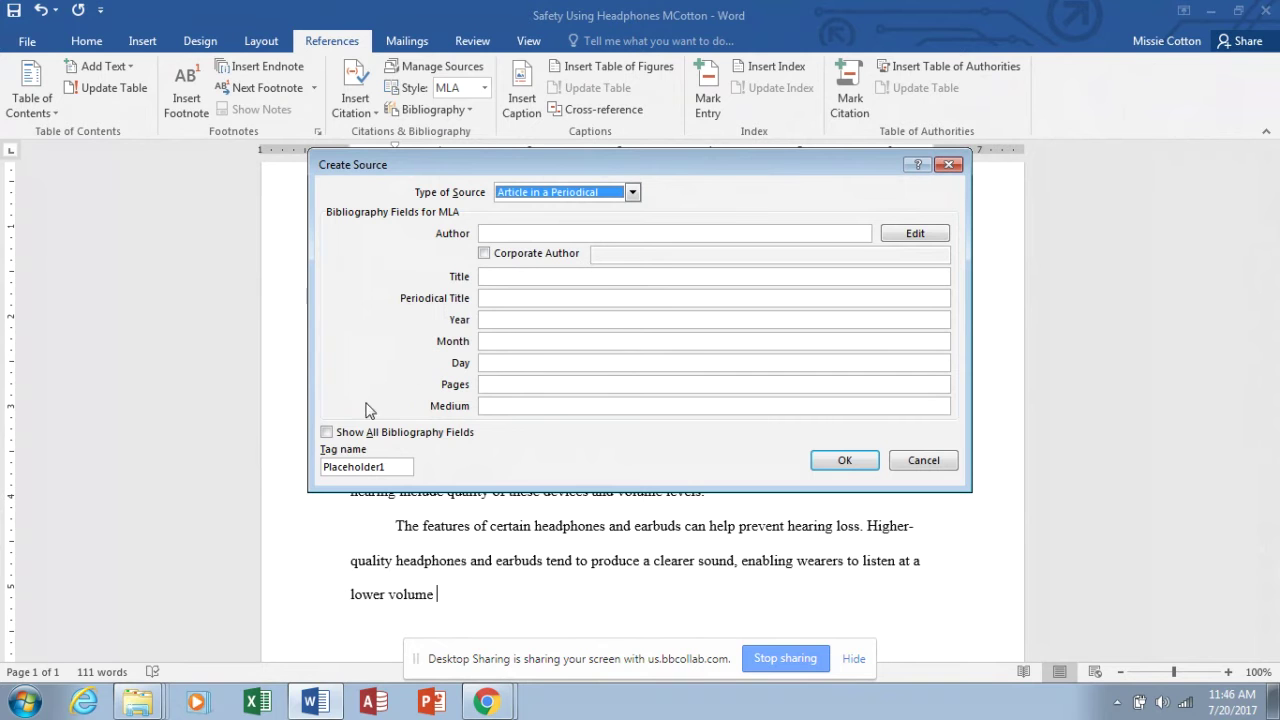
left_click(327, 433)
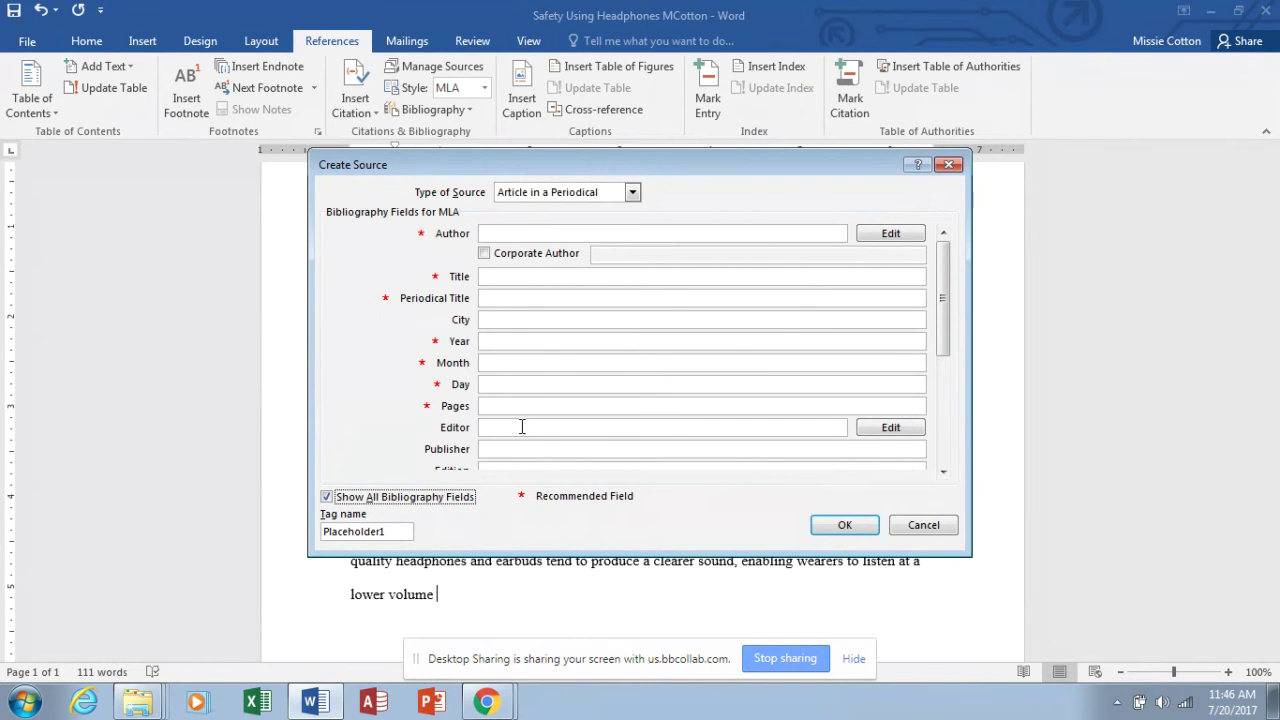
- Enter the article author's full name in the source, surname first
left_click(504, 234)
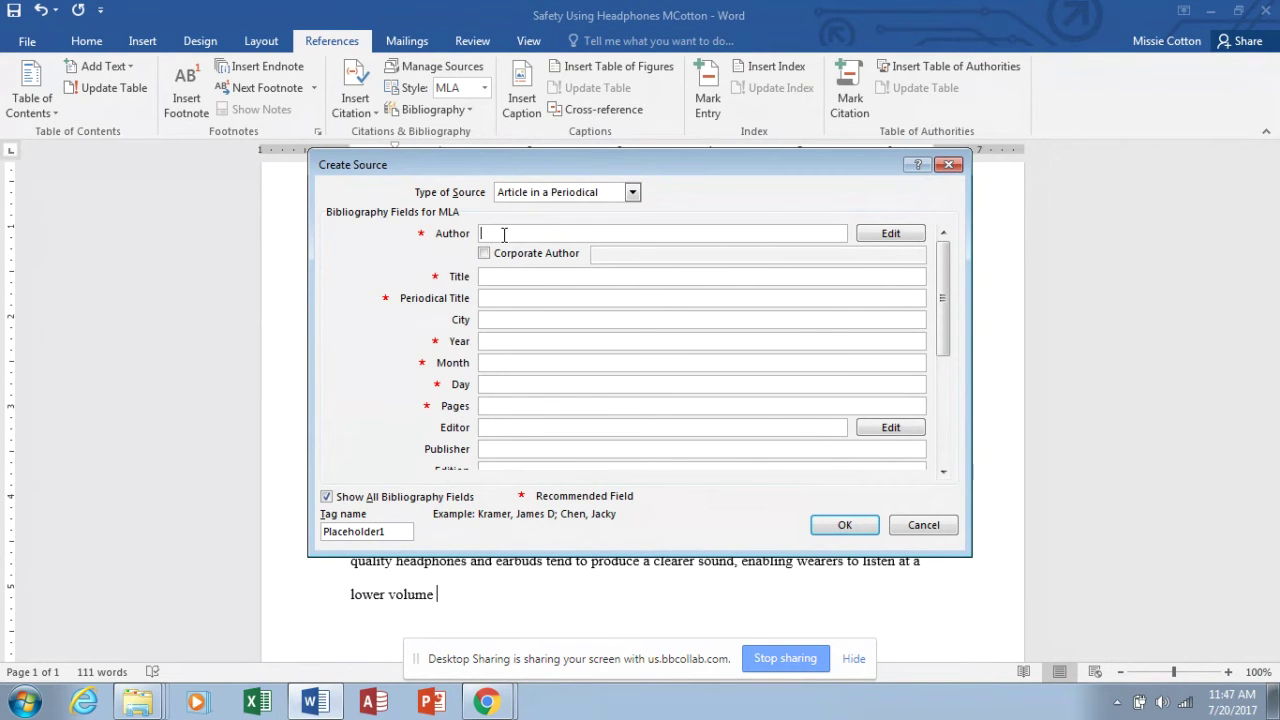
type("Tu, M")
type("ingzh")
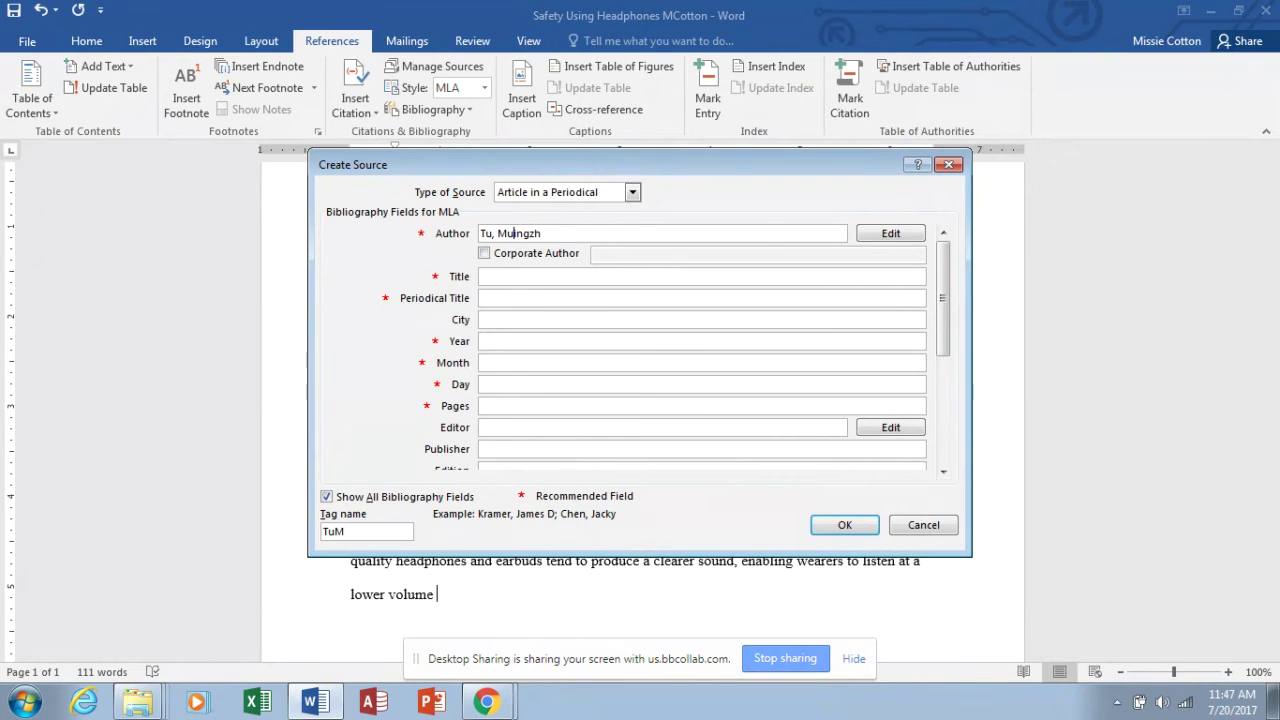
left_click(503, 233)
type("i")
left_click(555, 233)
key("BackSpace")
key("BackSpace")
key("BackSpace")
key("BackSpace")
key("BackSpace")
type("ngzhu Lin")
key("Tab")
key("Tab")
key("Tab")
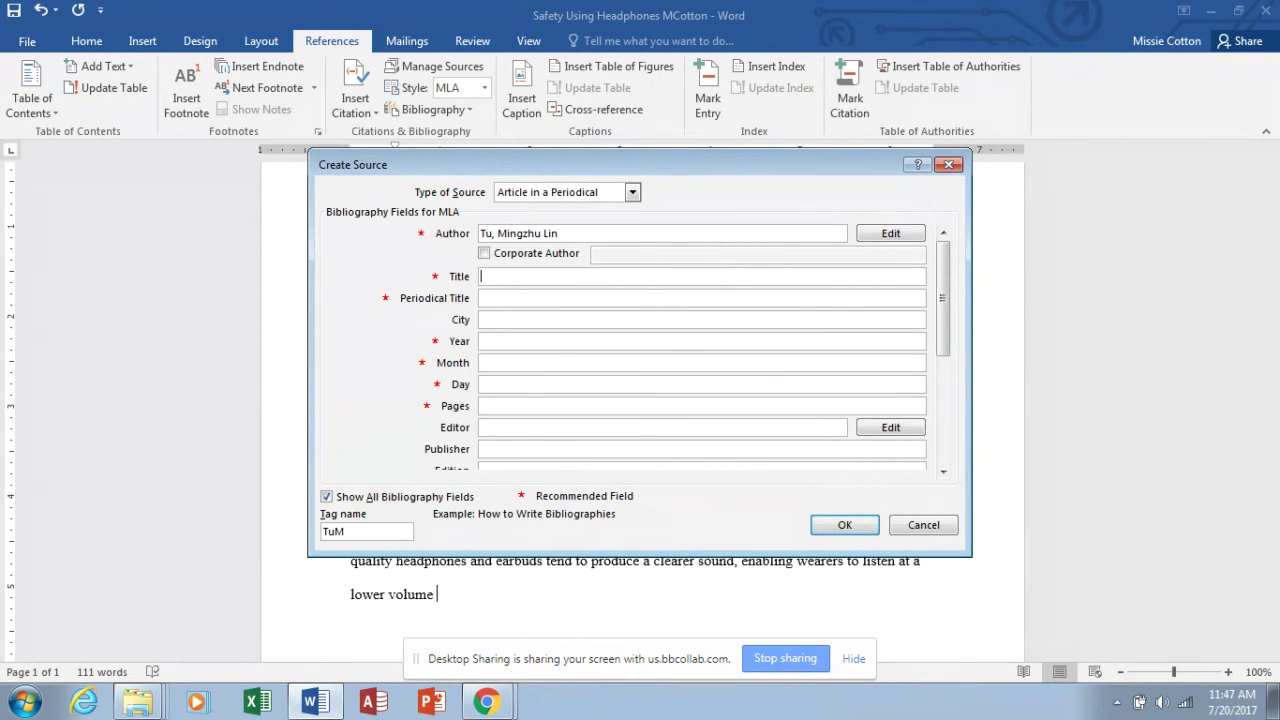
- Enter "Headphones and Earbuds" as the article title and "Technology and Trends Todya" as the periodical title
type("Headphones and Earb")
left_click(551, 233)
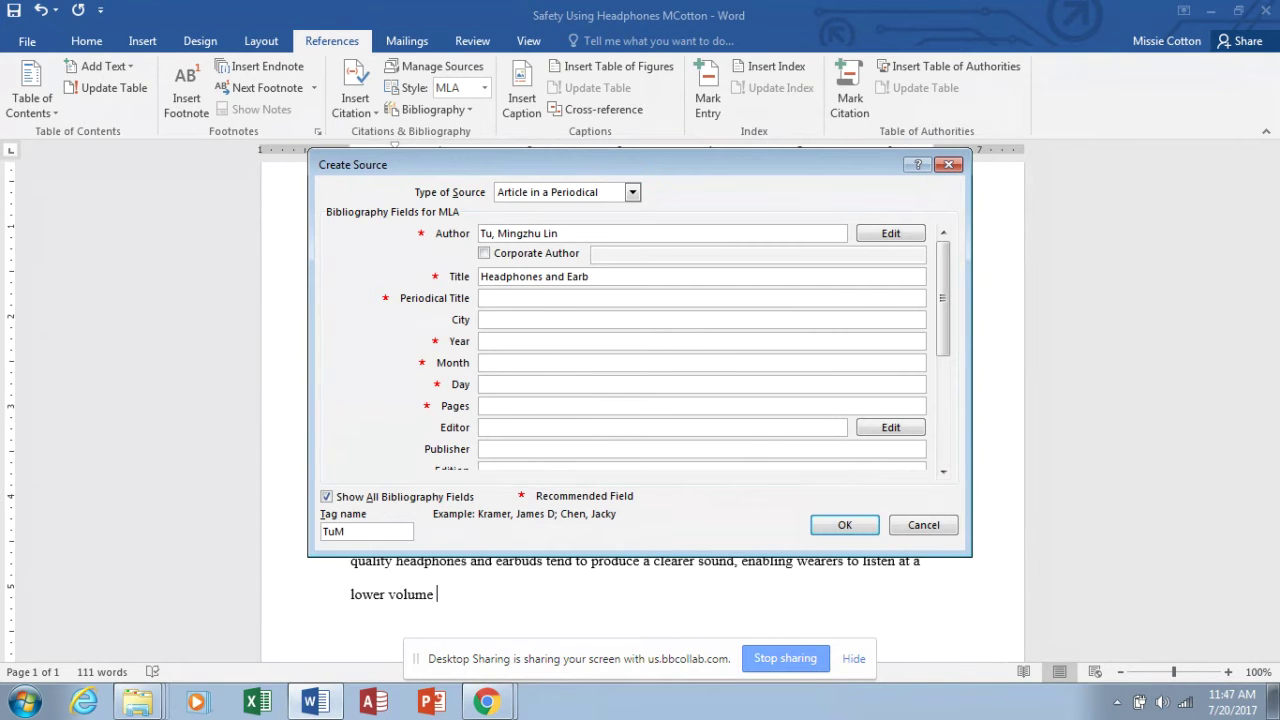
left_click(595, 279)
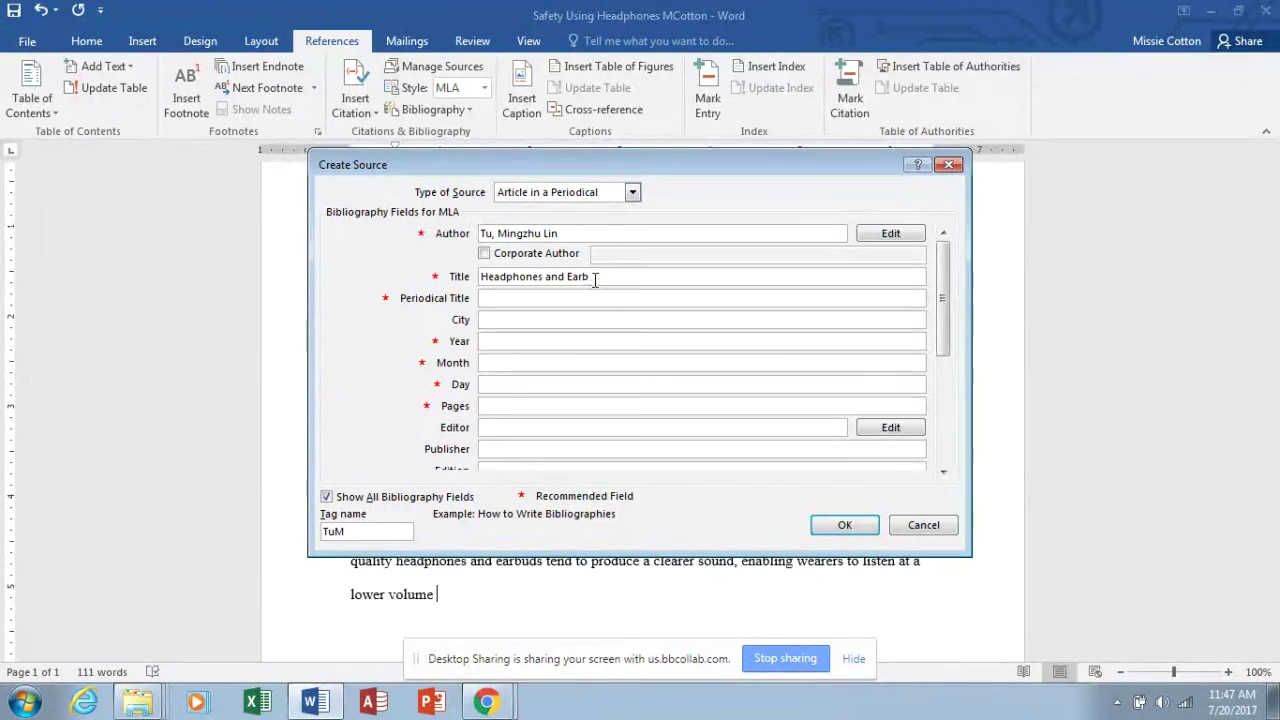
type("uds")
key("Tab")
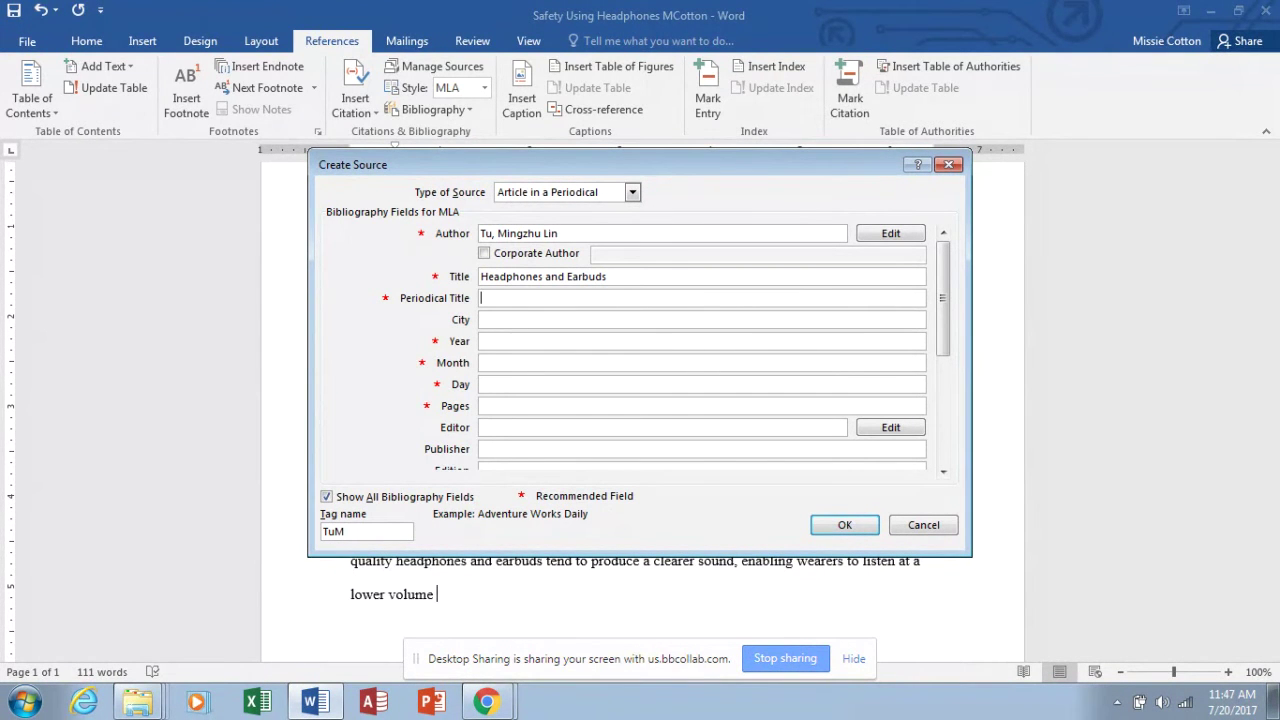
type("Technology and Trends Todya")
key("Tab")
key("Tab")
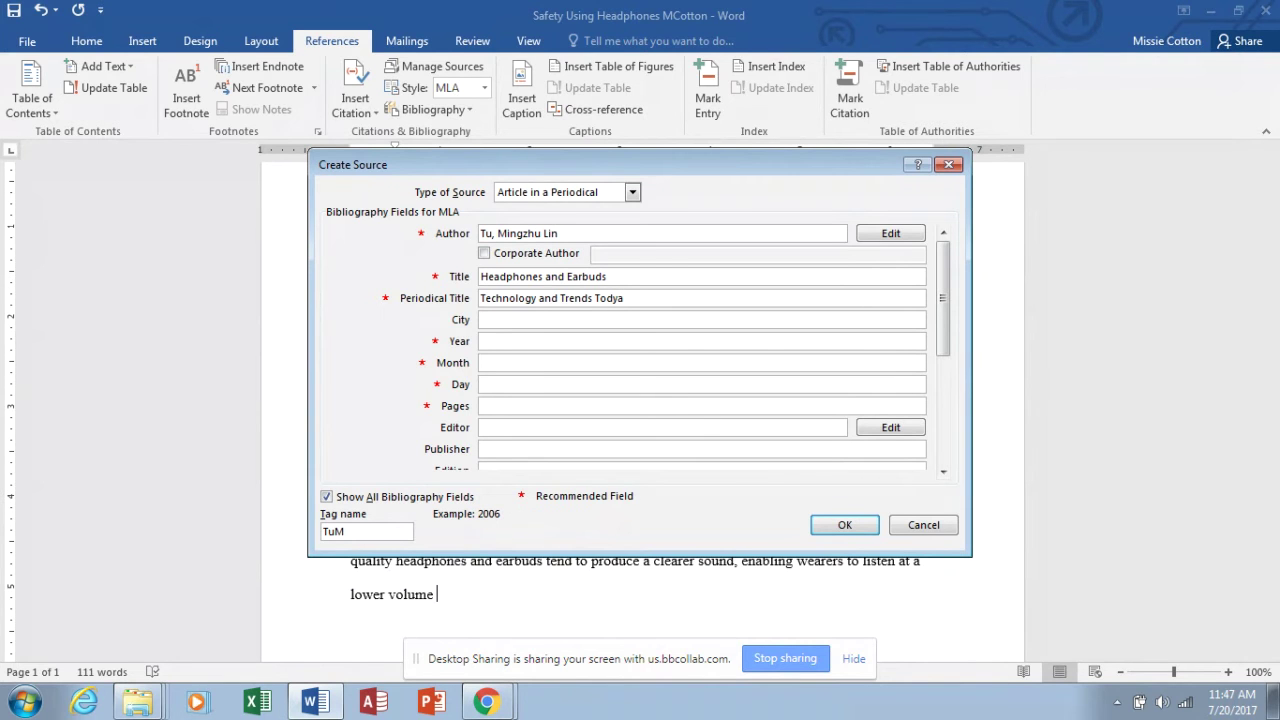
- Set the source's year to 2017, month to "Aug.", pages to "n. pag." and medium to "Web", and insert its citation
type("2017")
key("Tab")
type("Aug.")
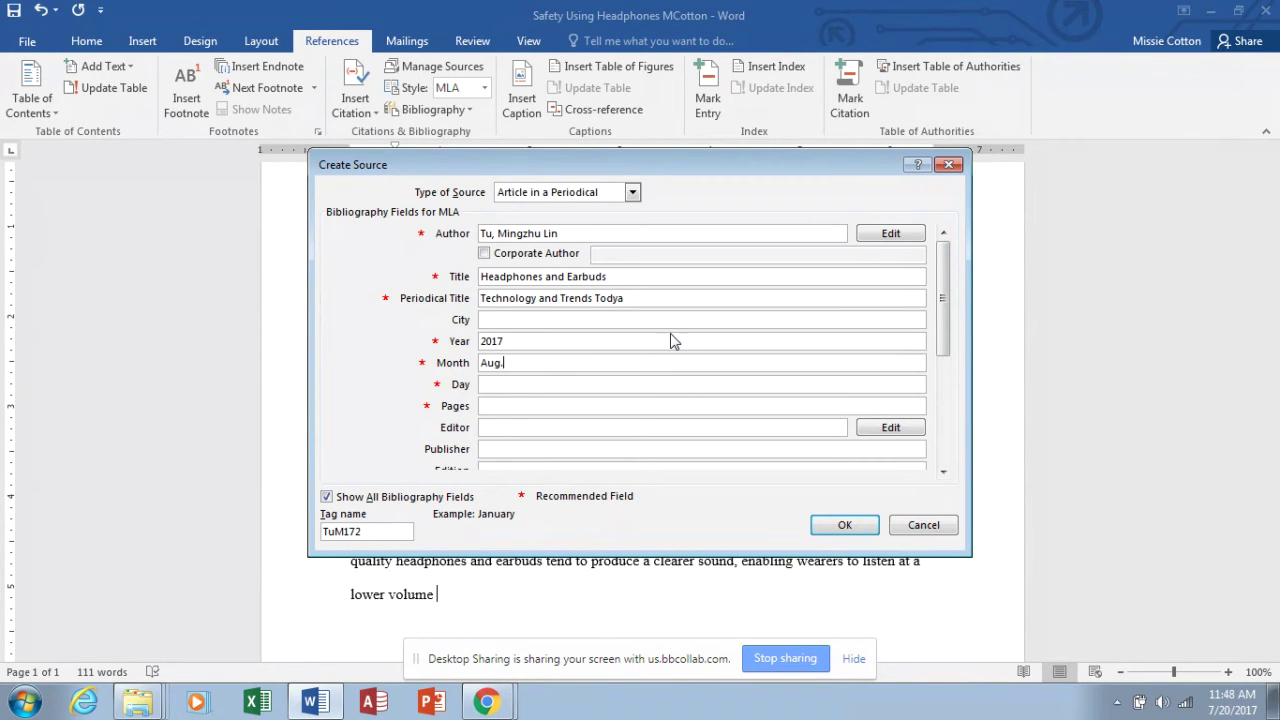
left_click(487, 408)
type("n. pag.")
left_click(944, 473)
left_click(944, 473)
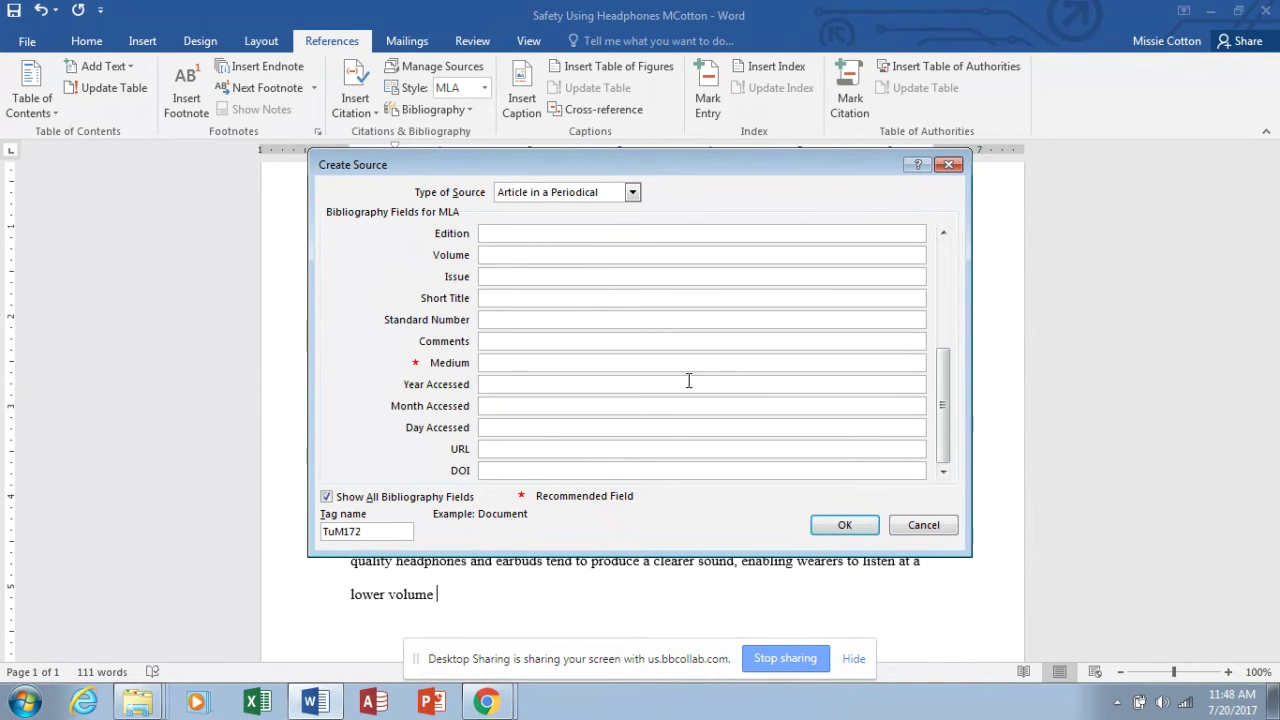
type("Web")
left_click(843, 526)
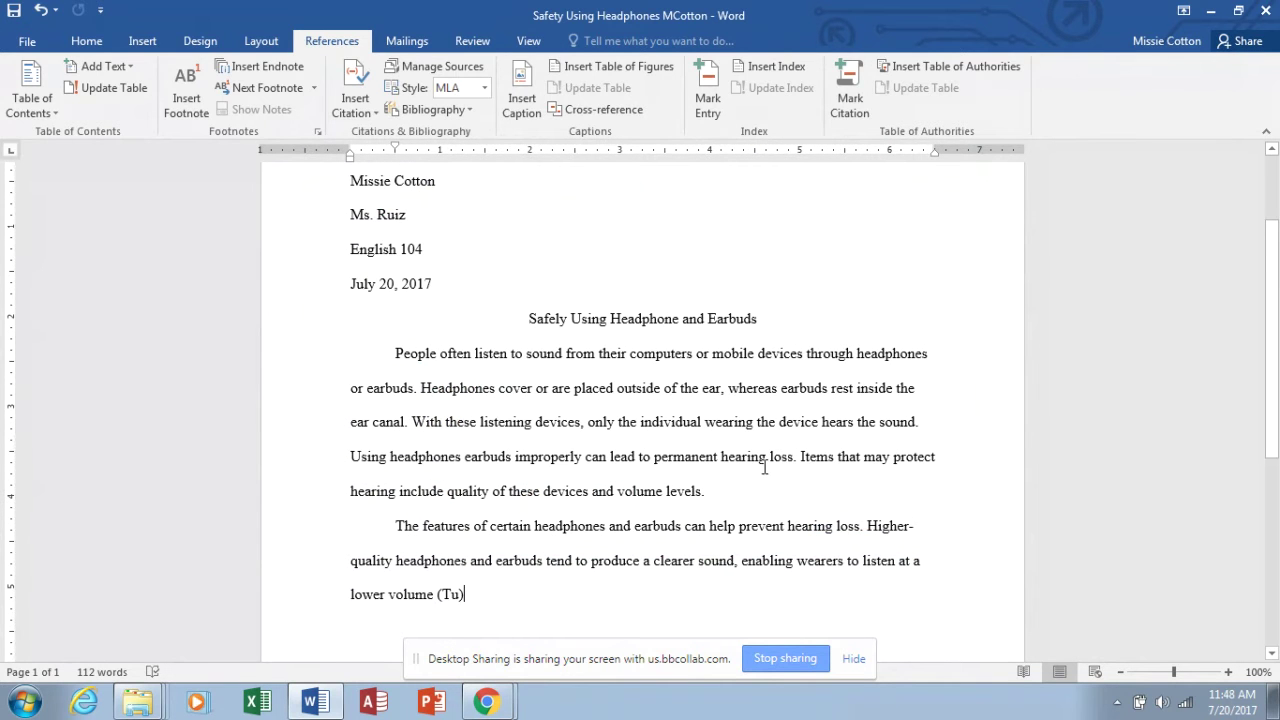
- Review the source details behind the citation inserted after "lower volume"
right_click(456, 592)
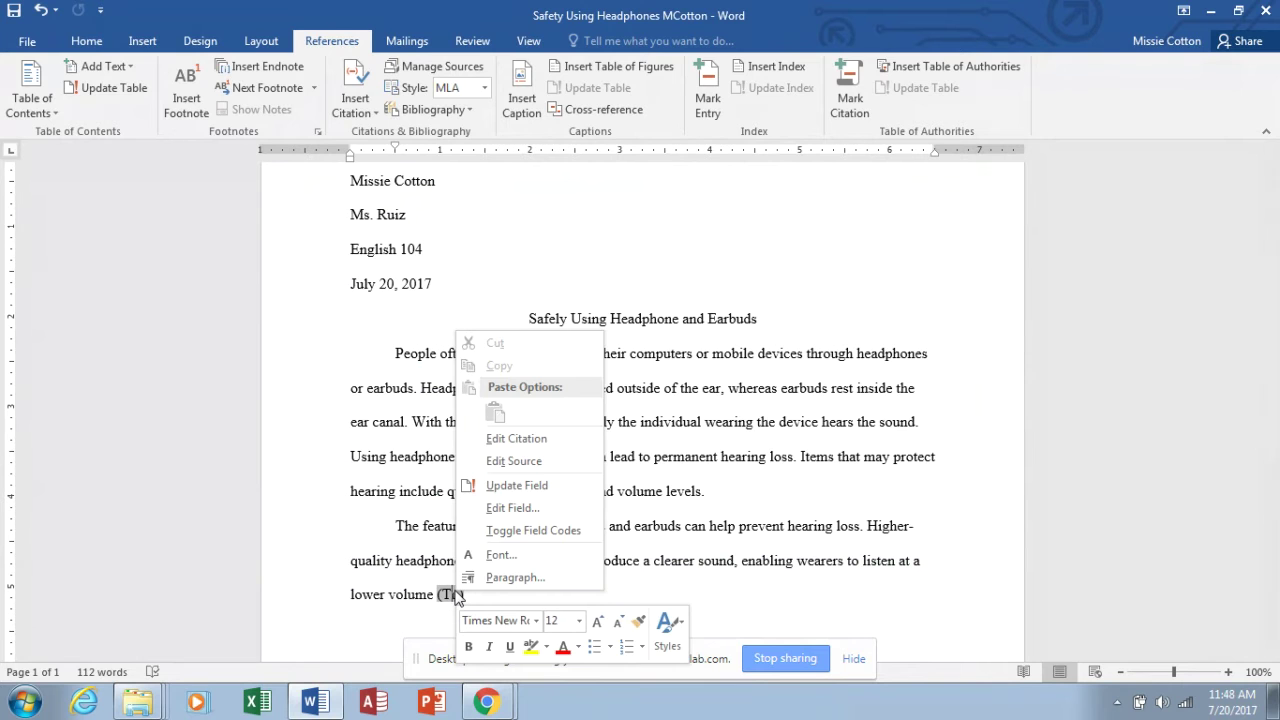
left_click(500, 461)
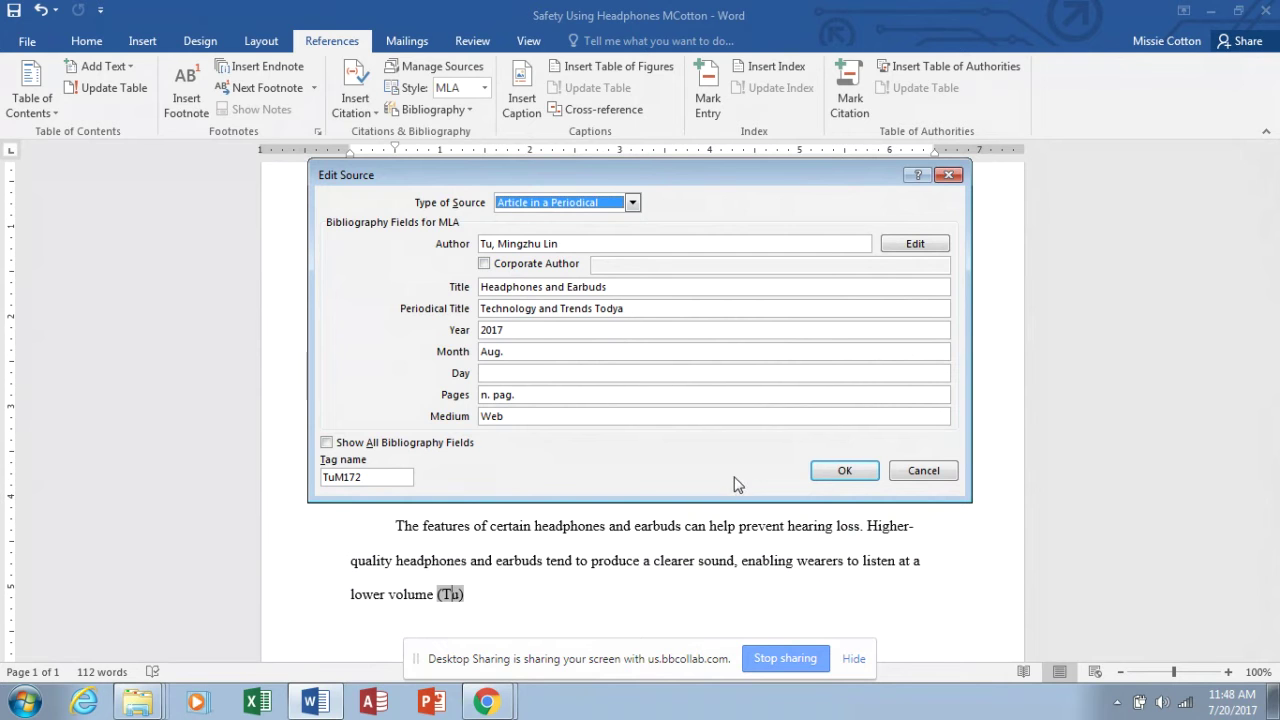
left_click(836, 471)
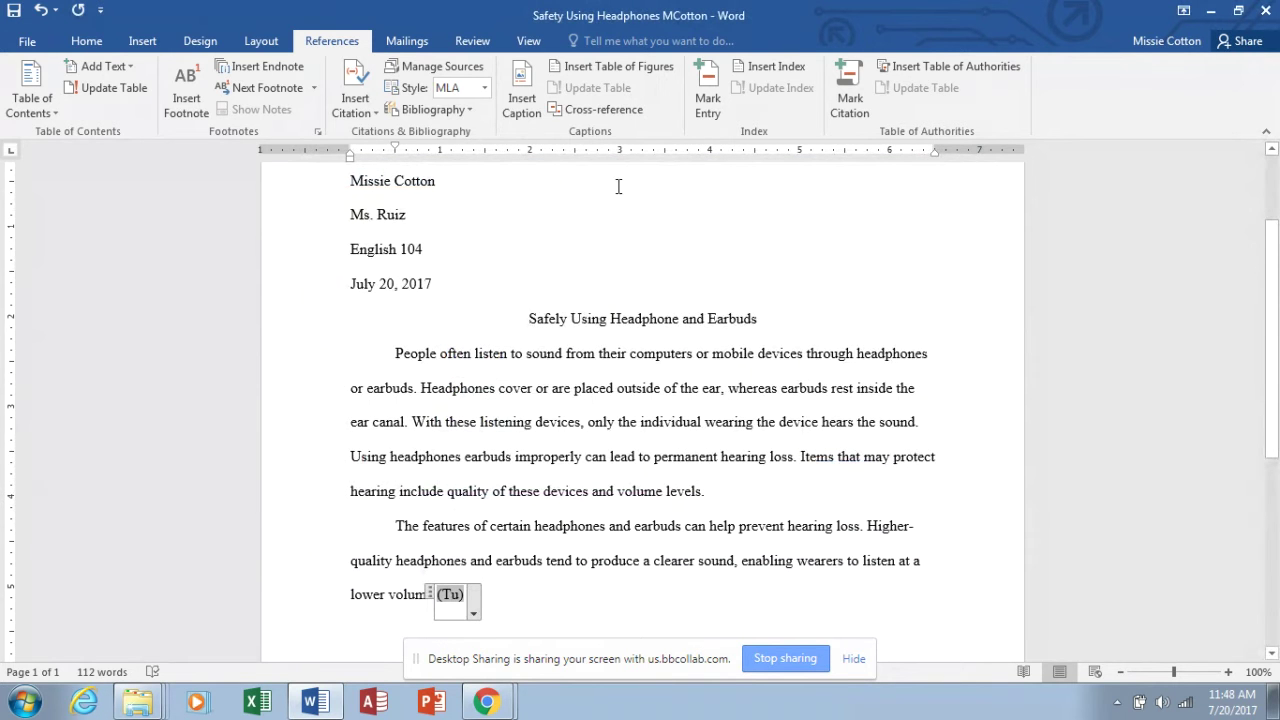
- Examine the master and current source lists in the Source Manager and the details of the "Smartwatch Review" source
left_click(467, 66)
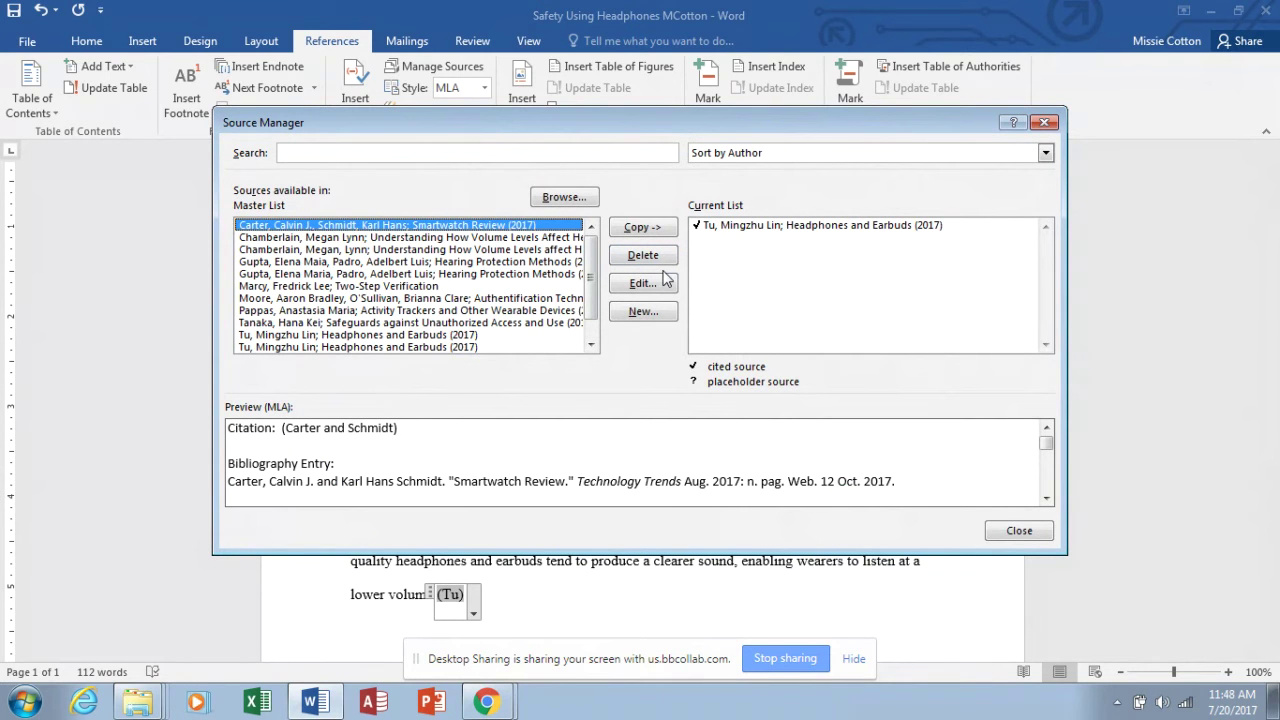
left_click(643, 284)
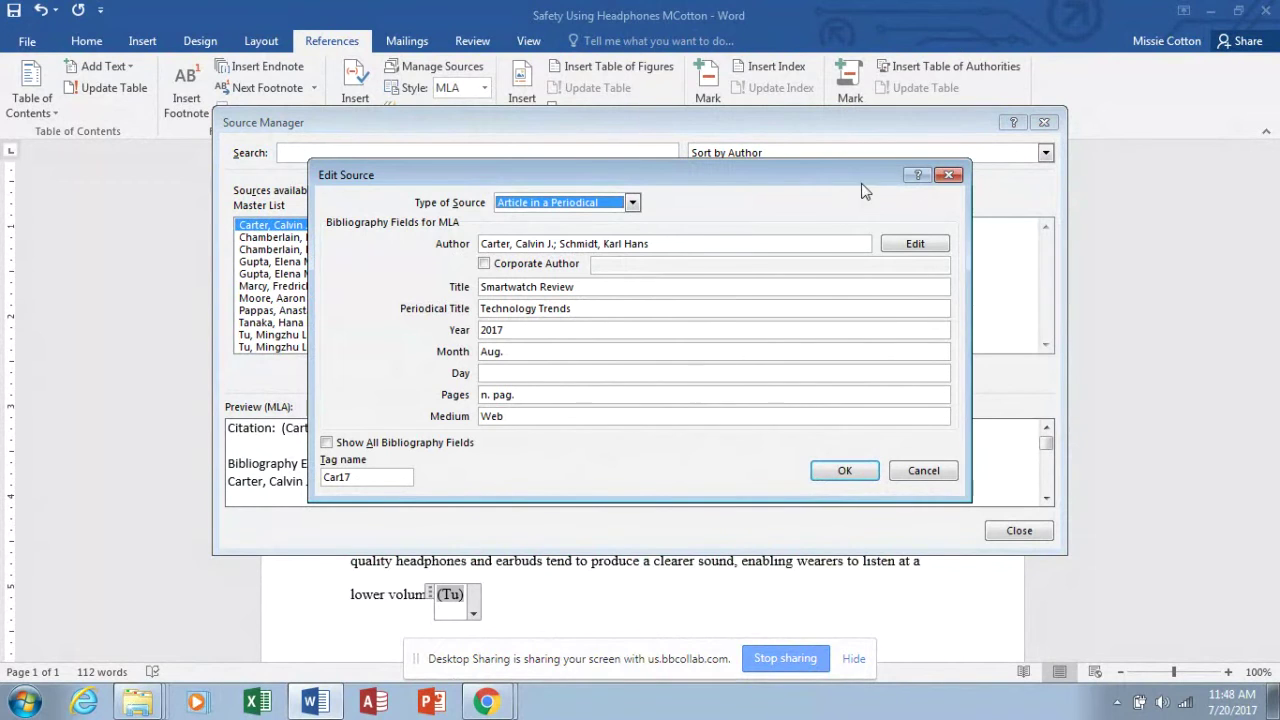
left_click(948, 175)
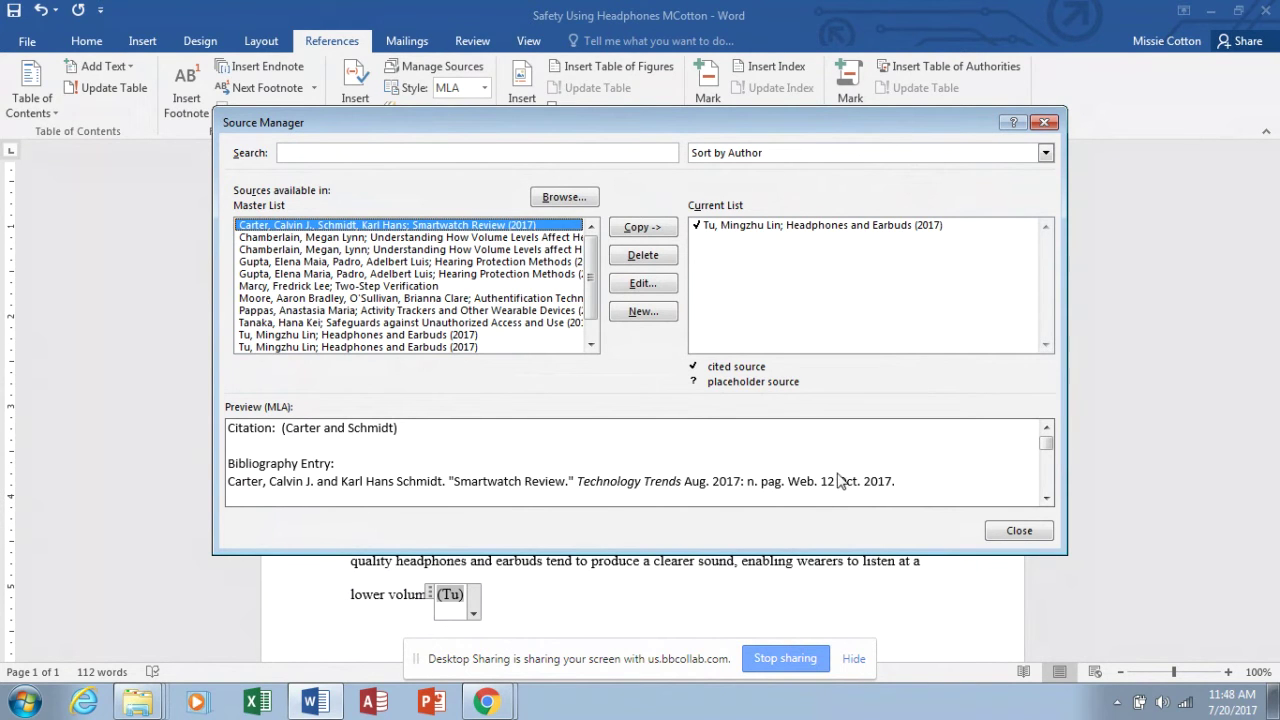
left_click(1045, 122)
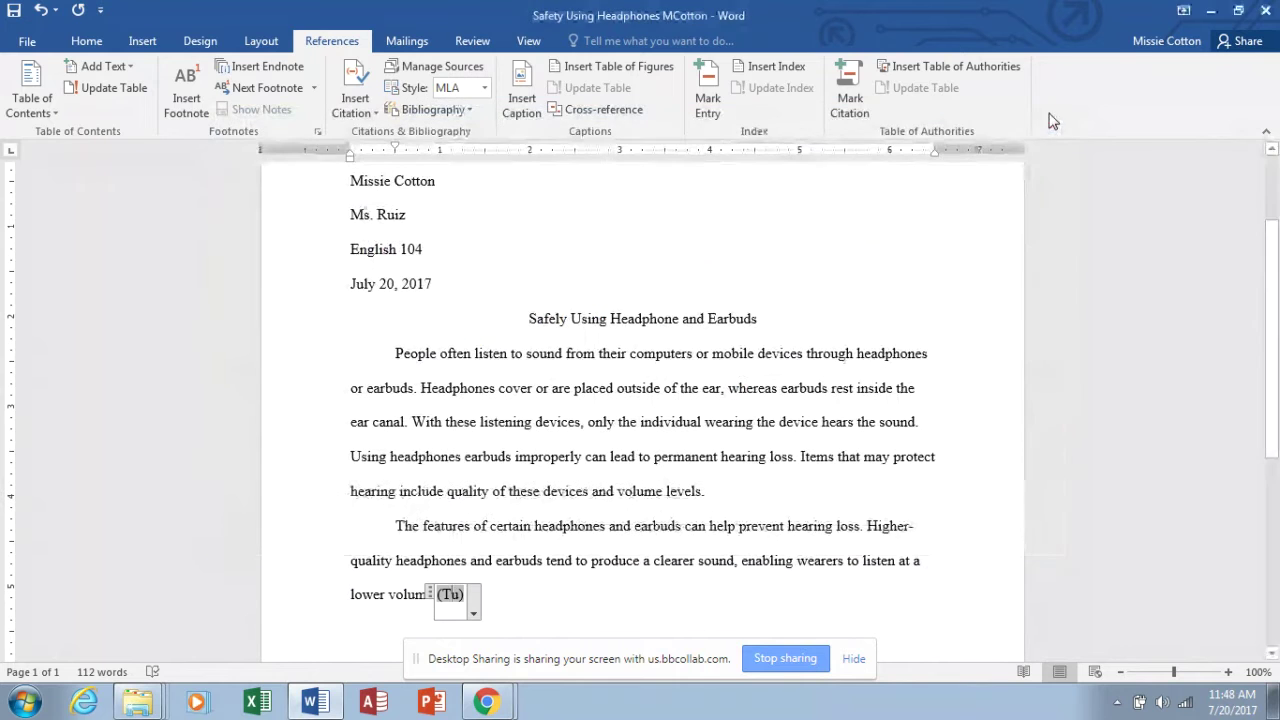
- End the sentence with a period after the parenthetical citation
left_click(580, 592)
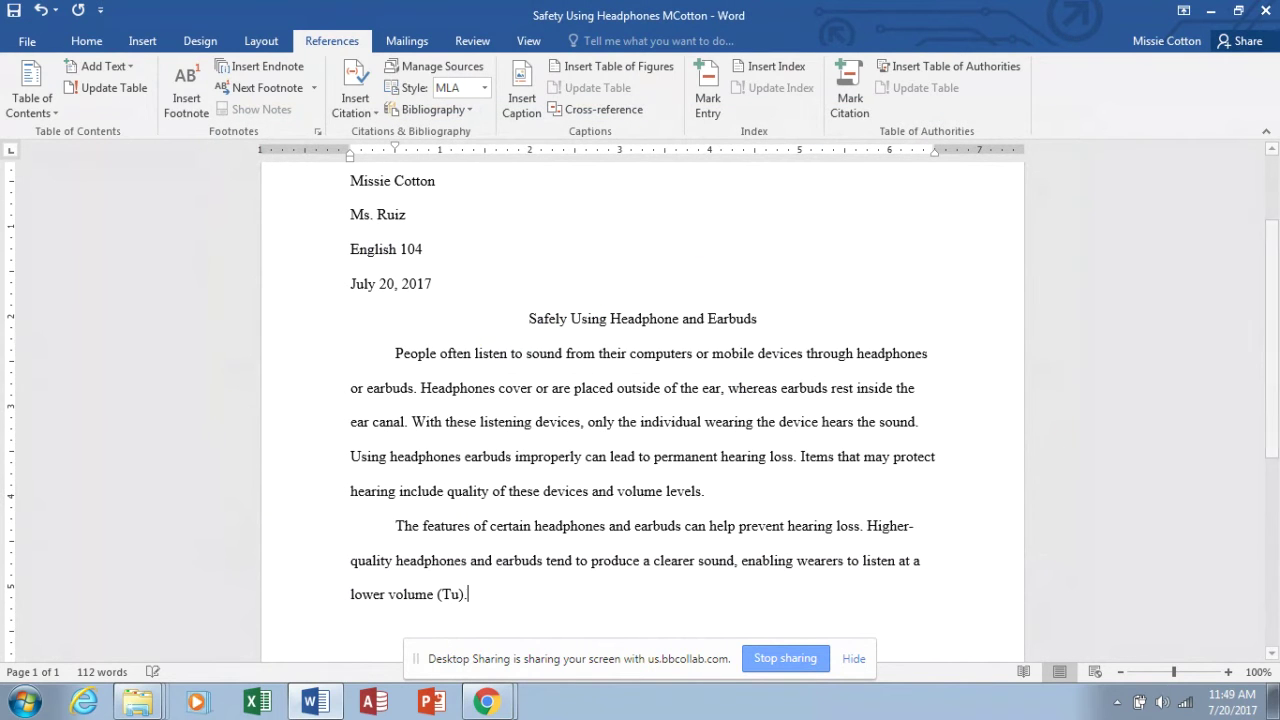
- Save the document to the Desktop as a Word document under its current file name
type(".")
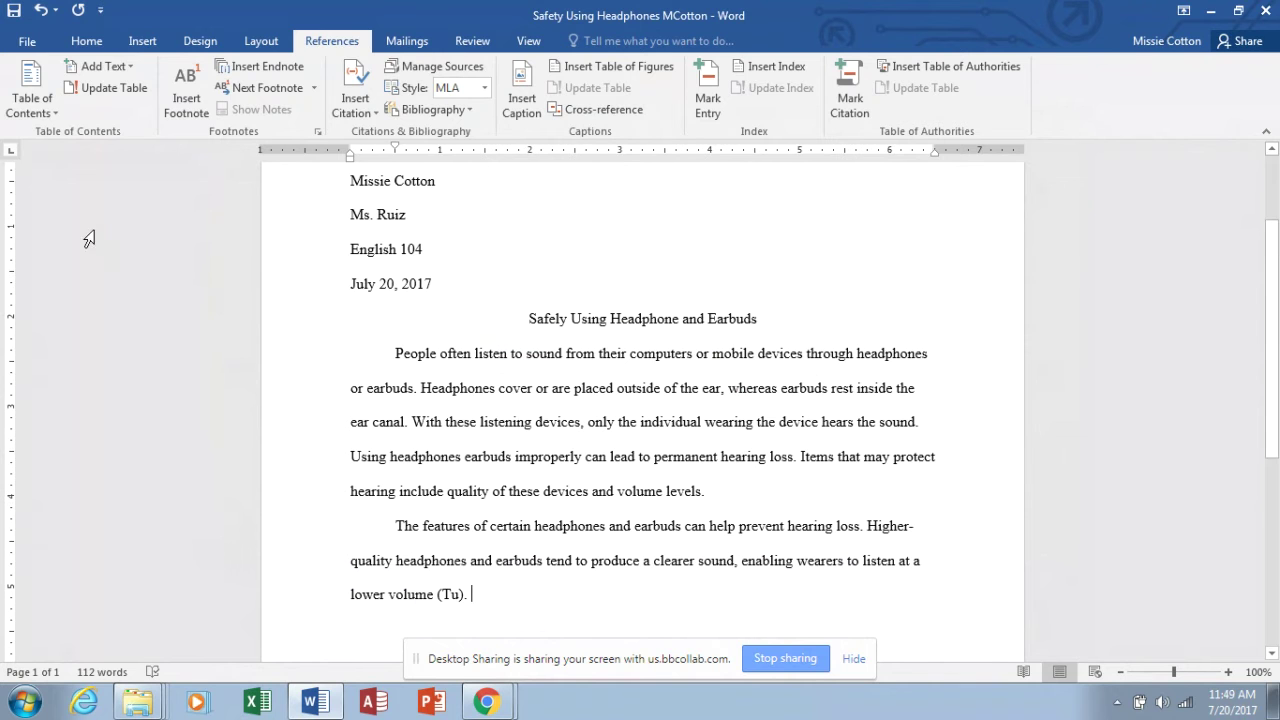
left_click(35, 45)
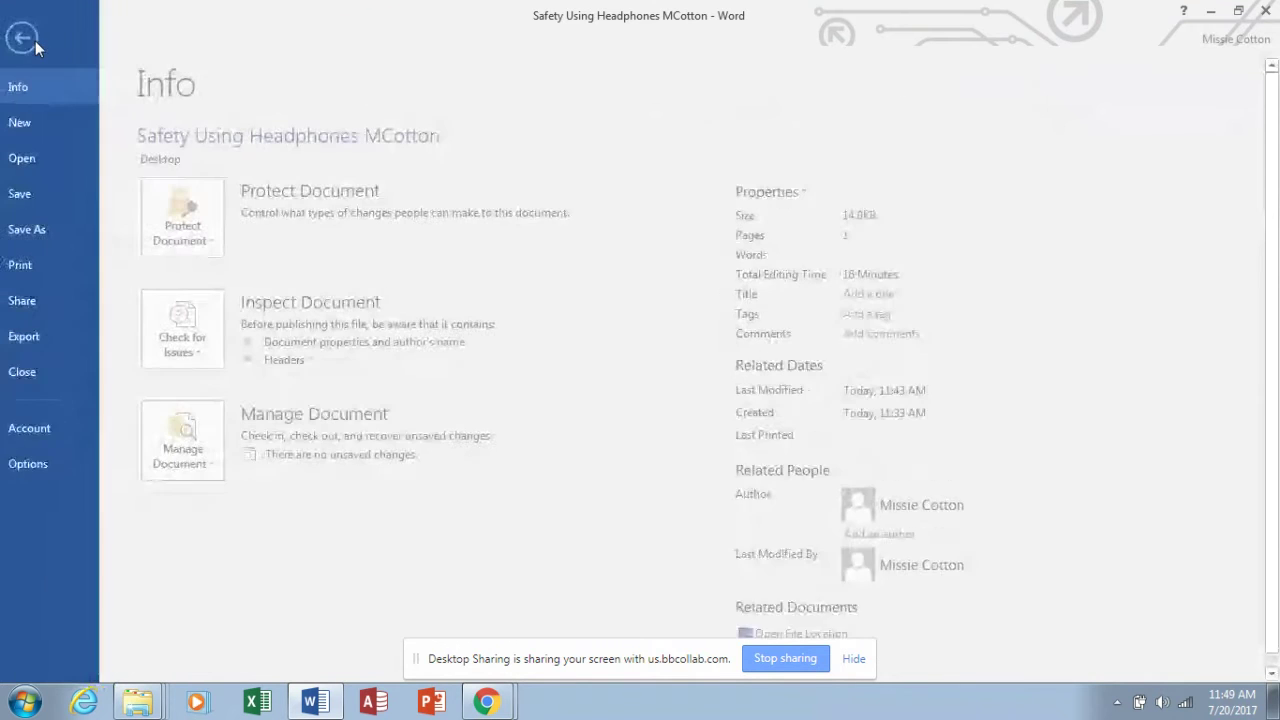
left_click(34, 230)
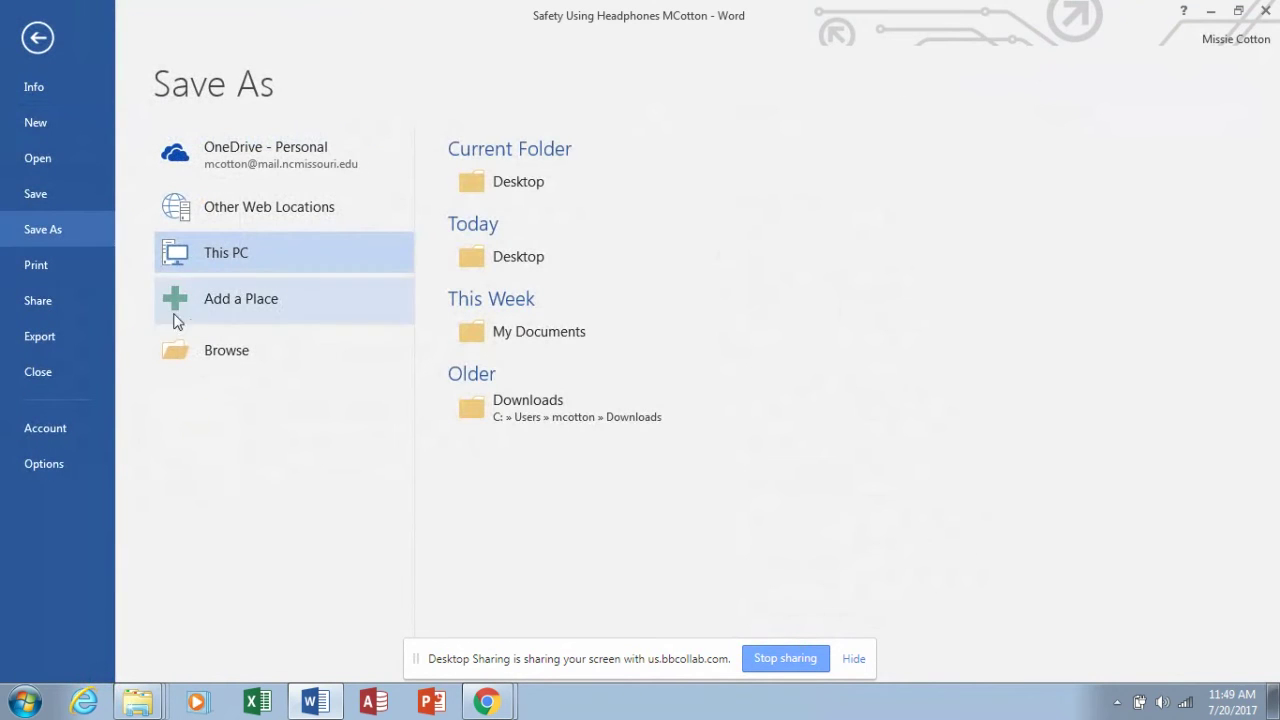
left_click(203, 350)
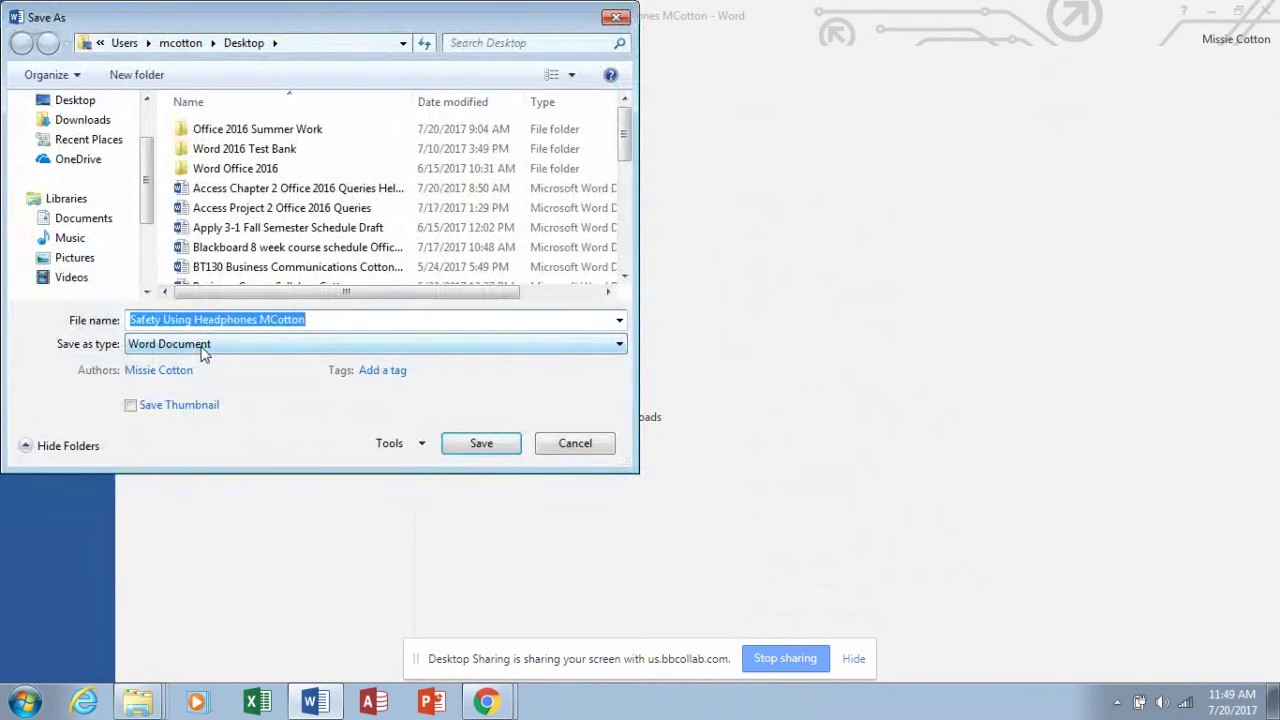
left_click(101, 43)
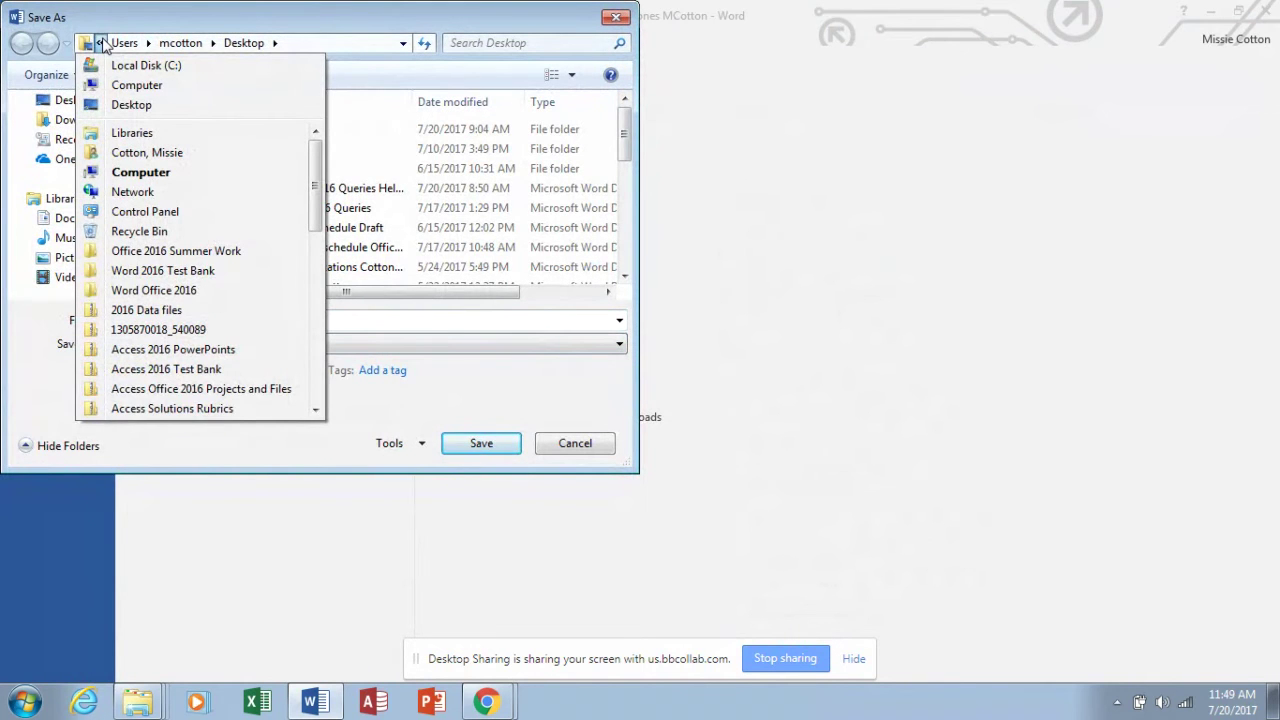
left_click(110, 106)
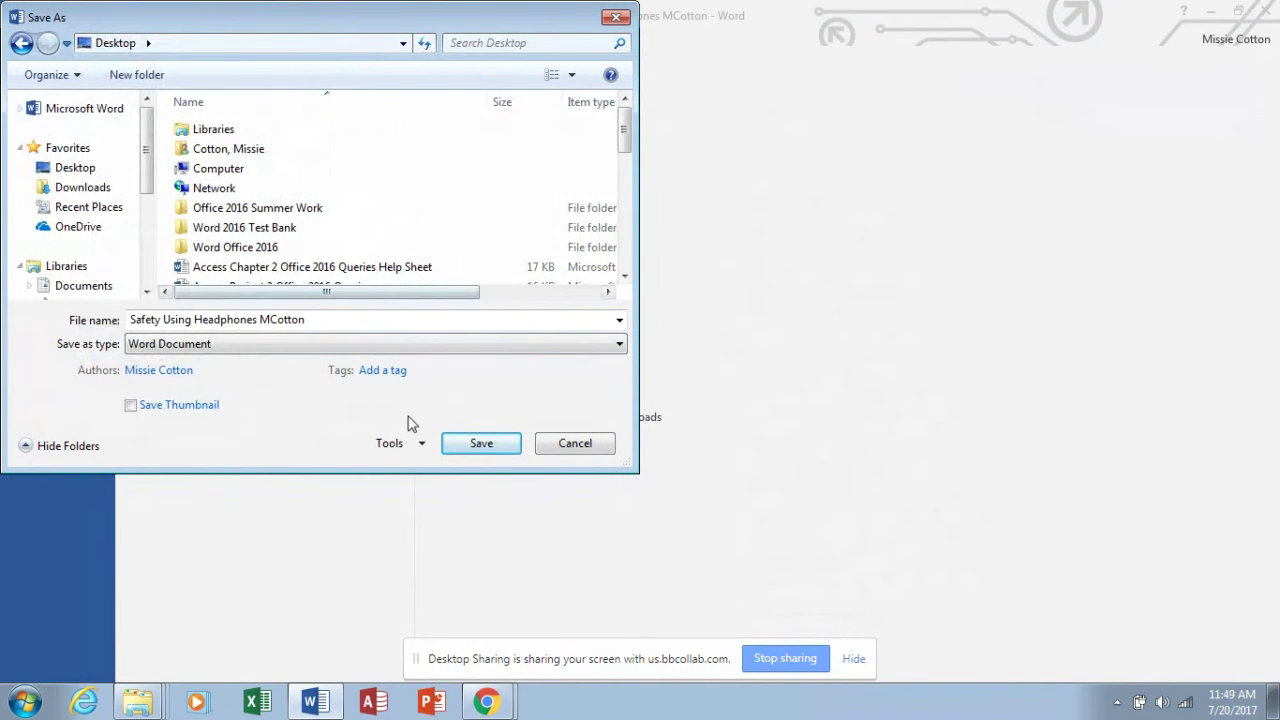
left_click(491, 447)
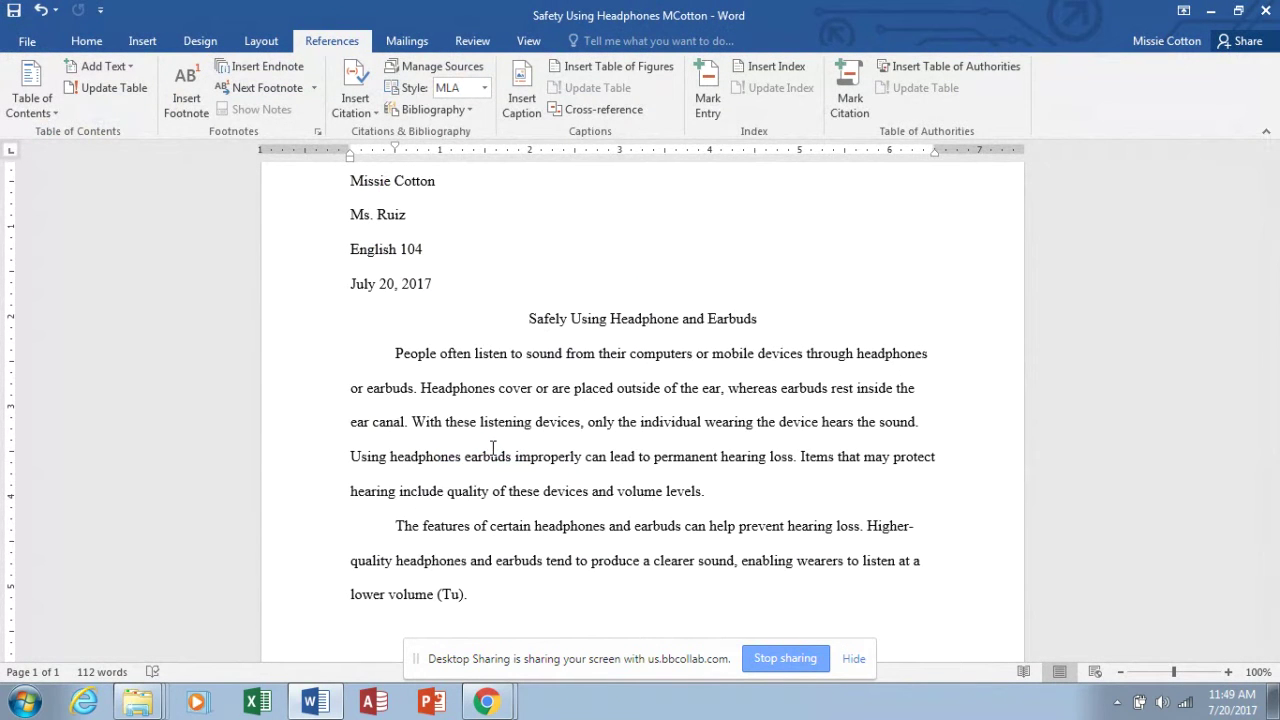
- Insert the text from the file Safe 2 at the end of the second body paragraph and restore that paragraph's half-inch first-line indent
left_click(143, 42)
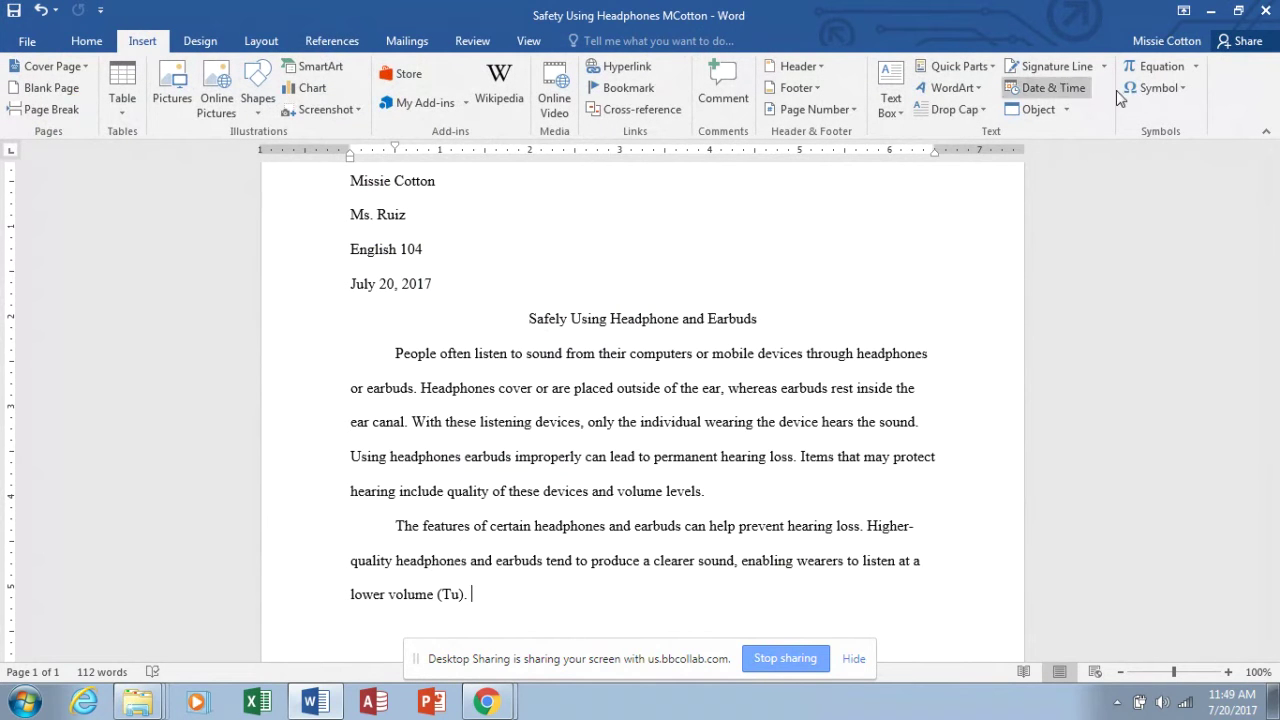
left_click(1066, 111)
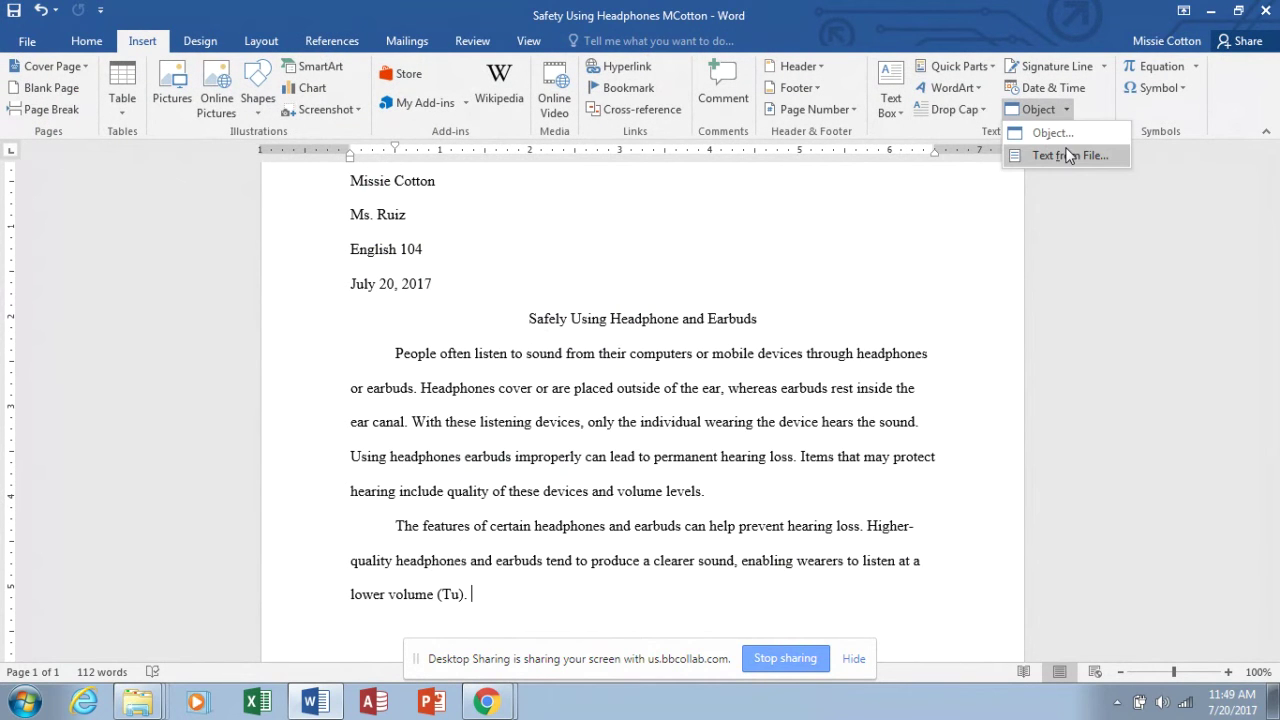
left_click(1062, 155)
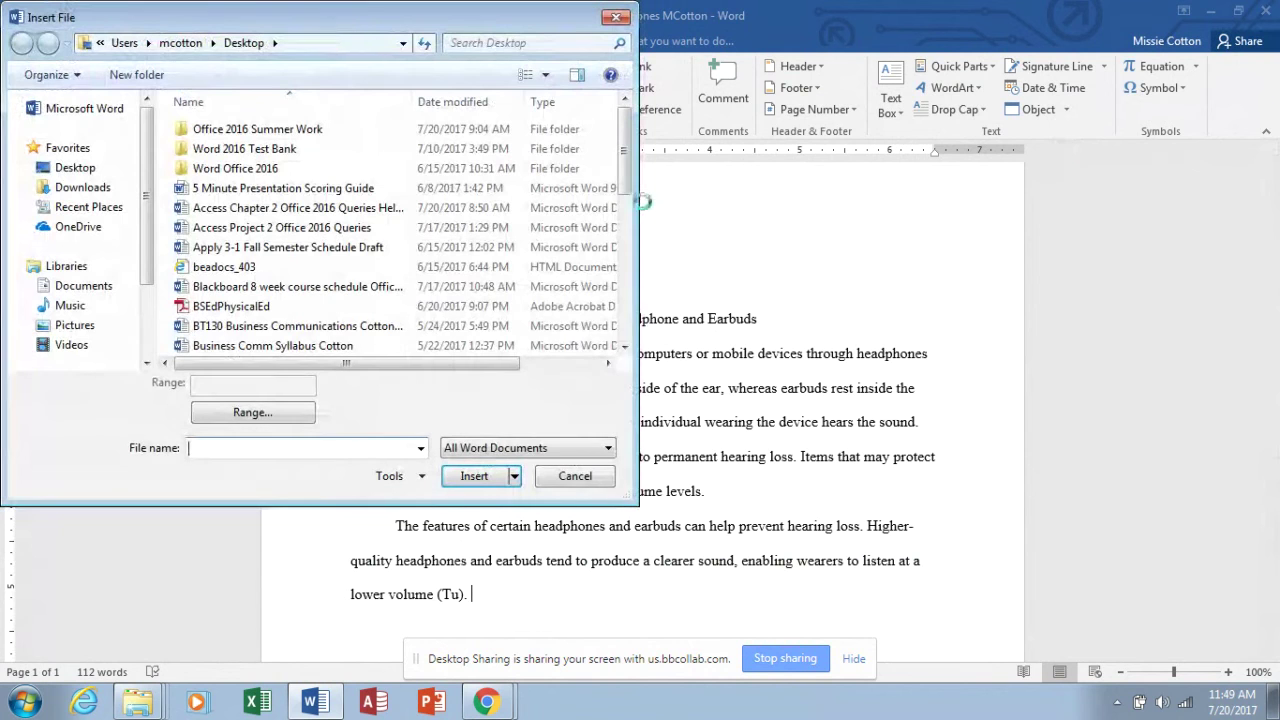
left_click_drag(627, 187, 627, 325)
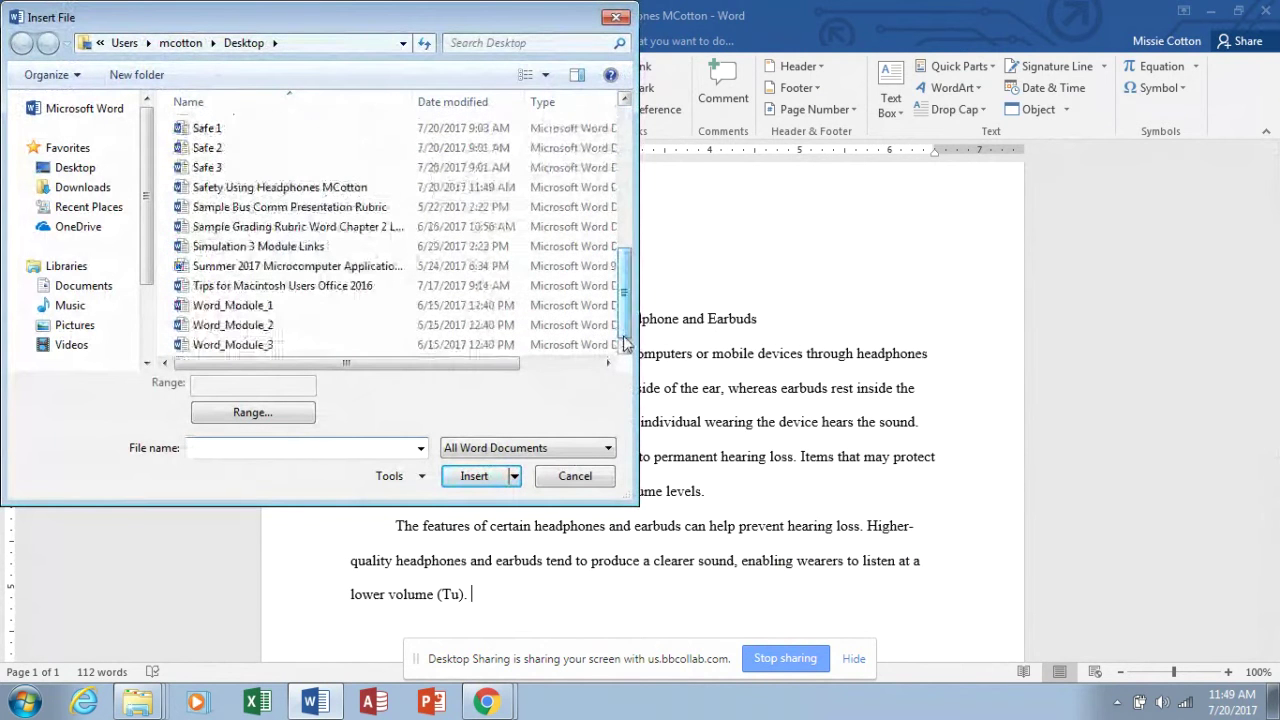
left_click(222, 148)
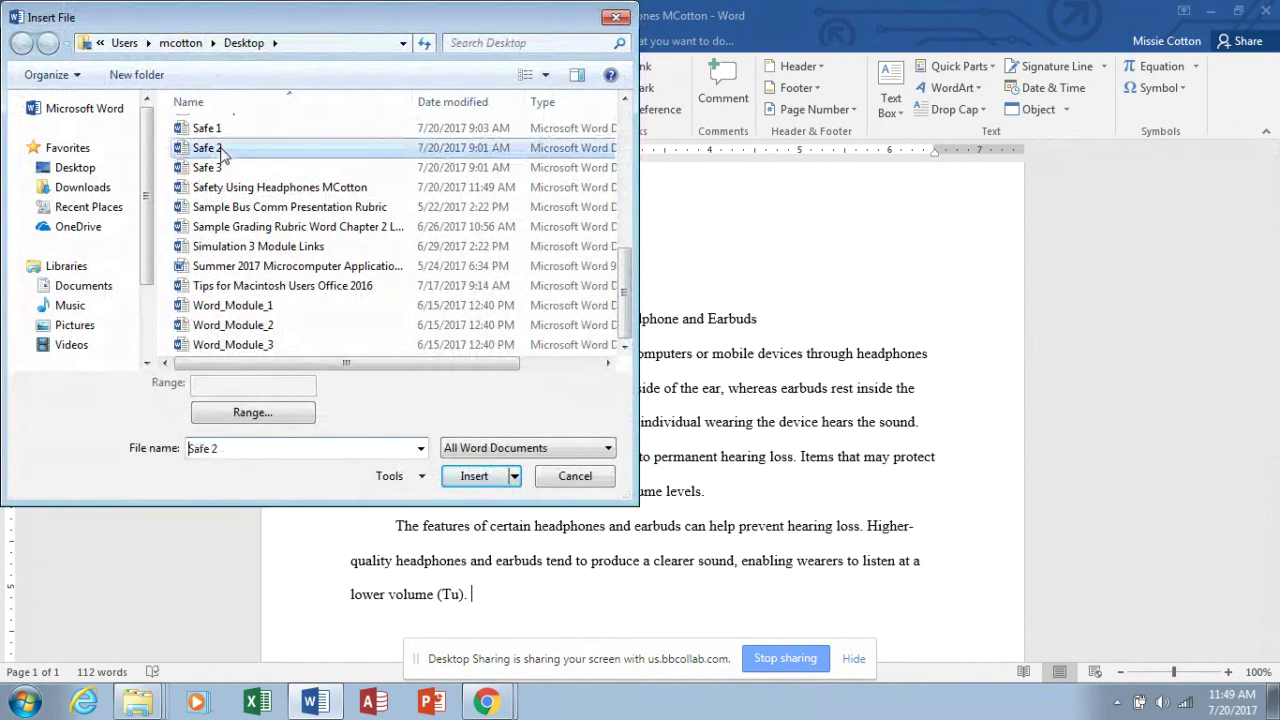
left_click(476, 477)
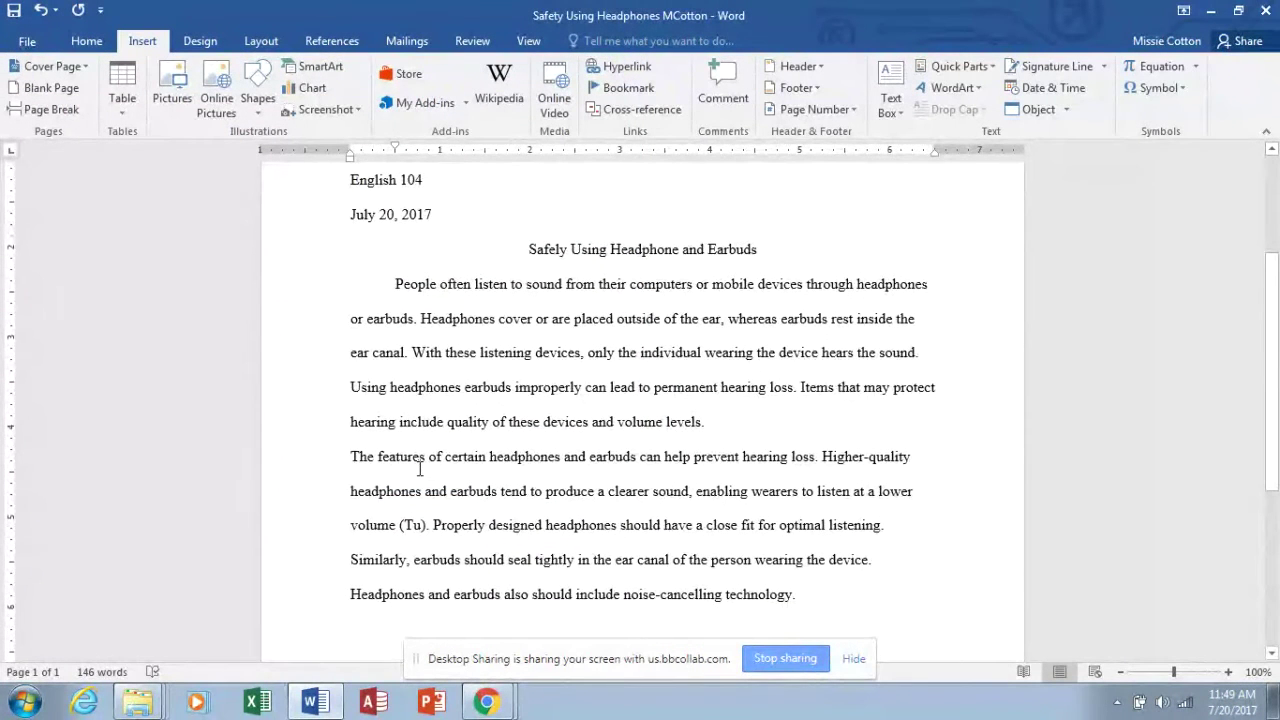
left_click(354, 455)
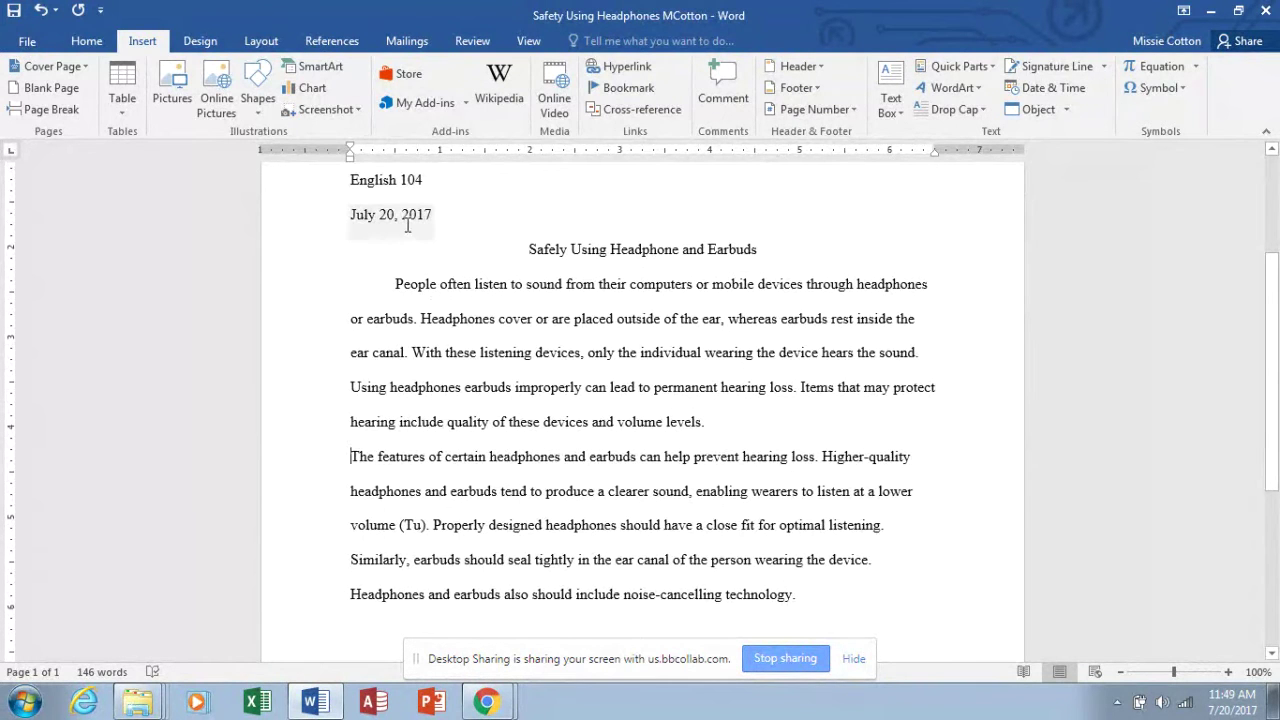
left_click_drag(353, 150, 397, 150)
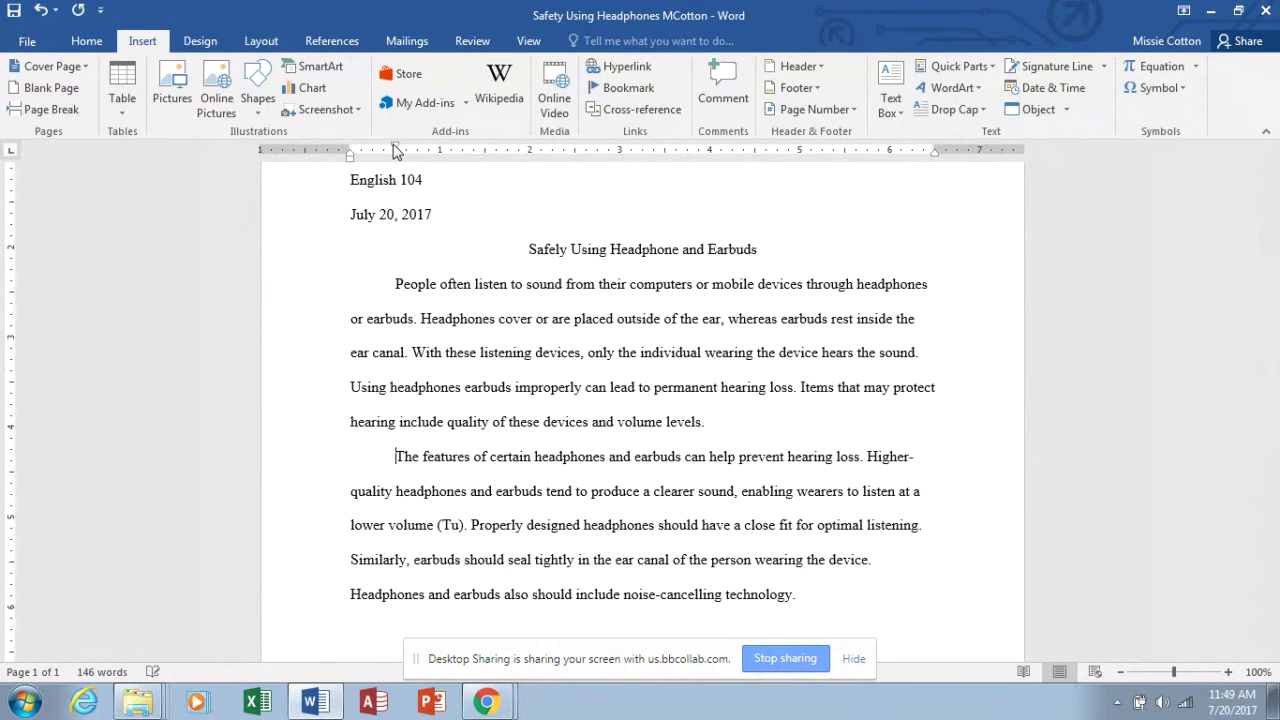
- Insert a footnote after the sentence ending in "noise-cancelling technology."
left_click(816, 598)
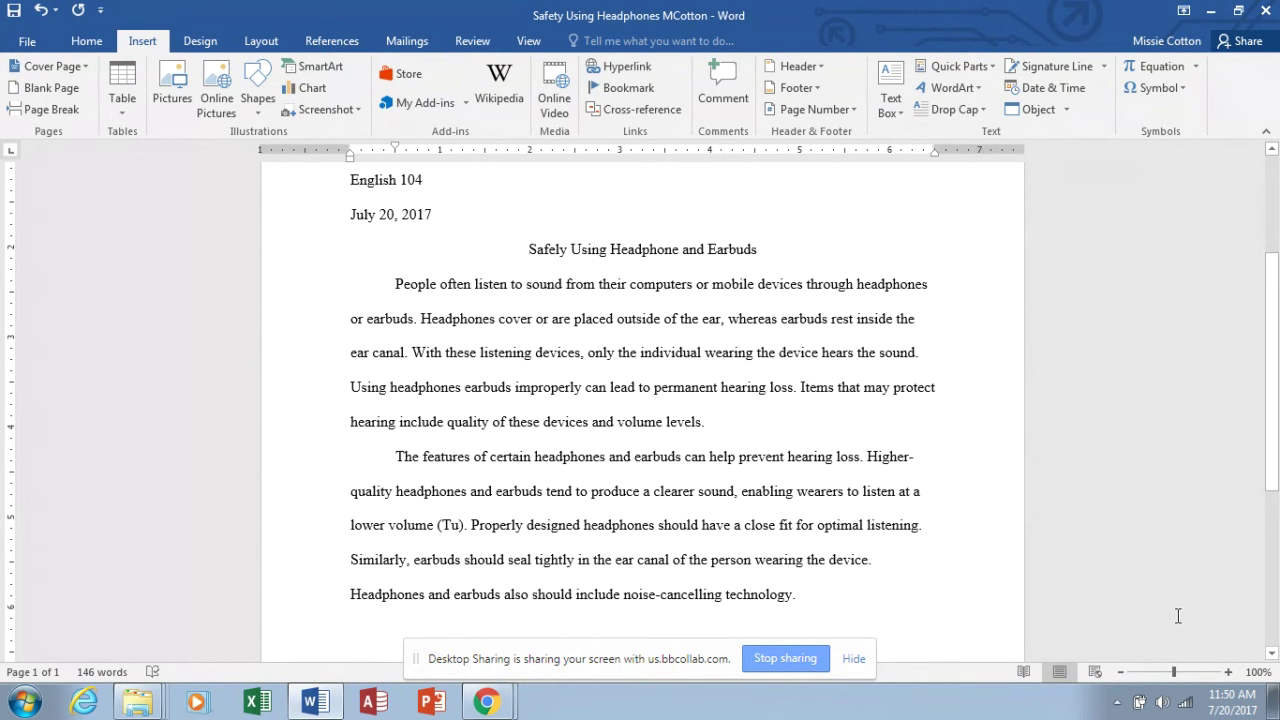
left_click(1272, 653)
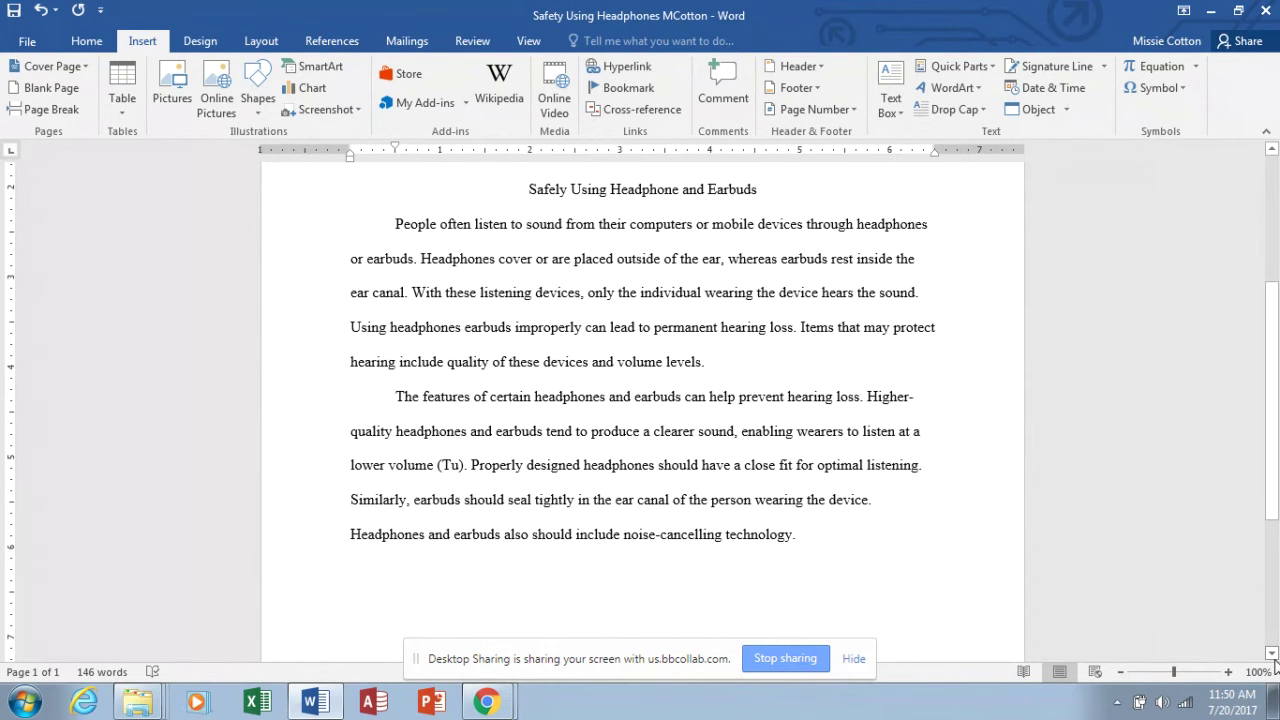
left_click(346, 45)
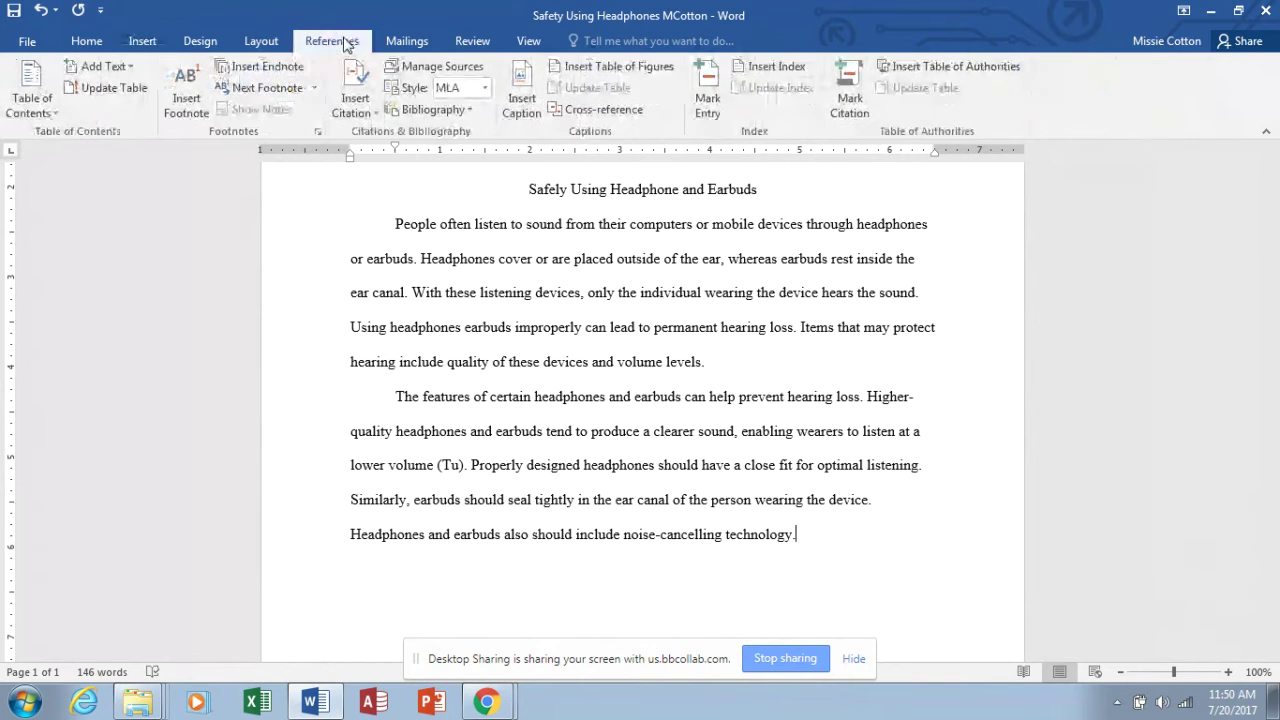
left_click(193, 117)
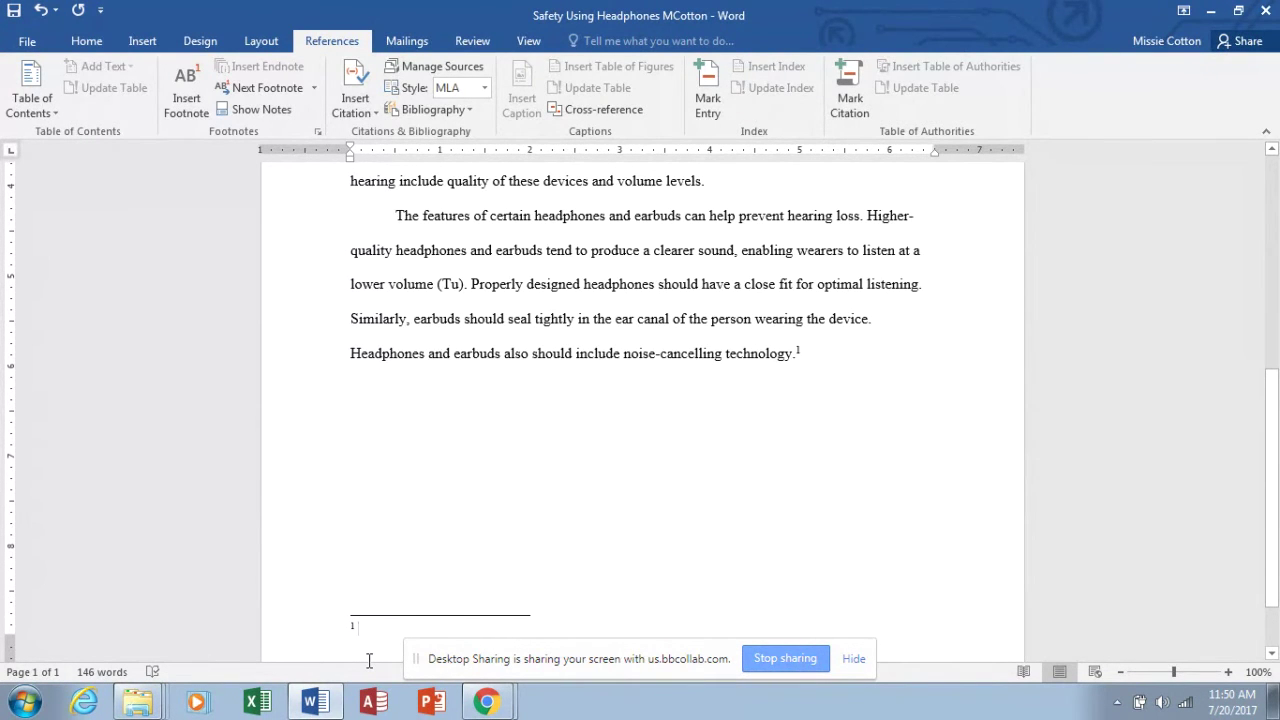
- Begin the footnote with the two authors' surnames and "state that effective noise-cancelling technology reduces the interference of sounds from the surrounding"
type("Gupt")
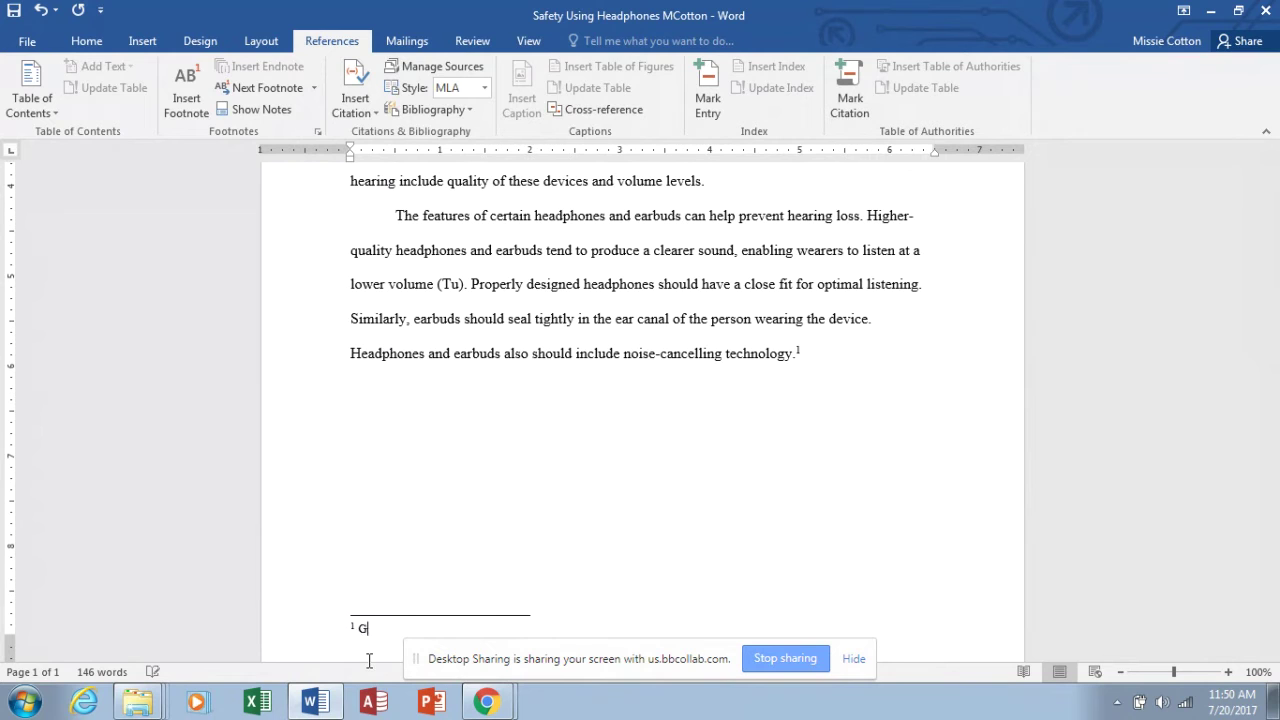
type("a and Padro state that effecti")
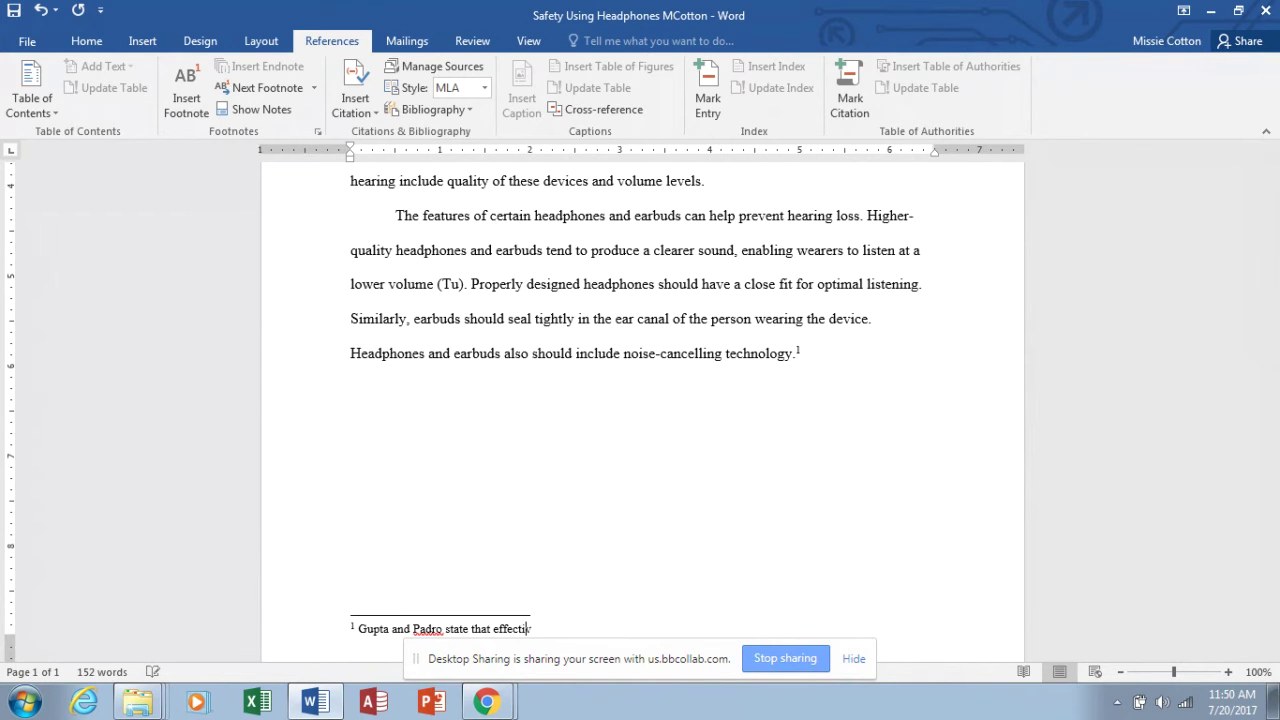
type("ve noic")
type("e-cancellin")
type("g technology")
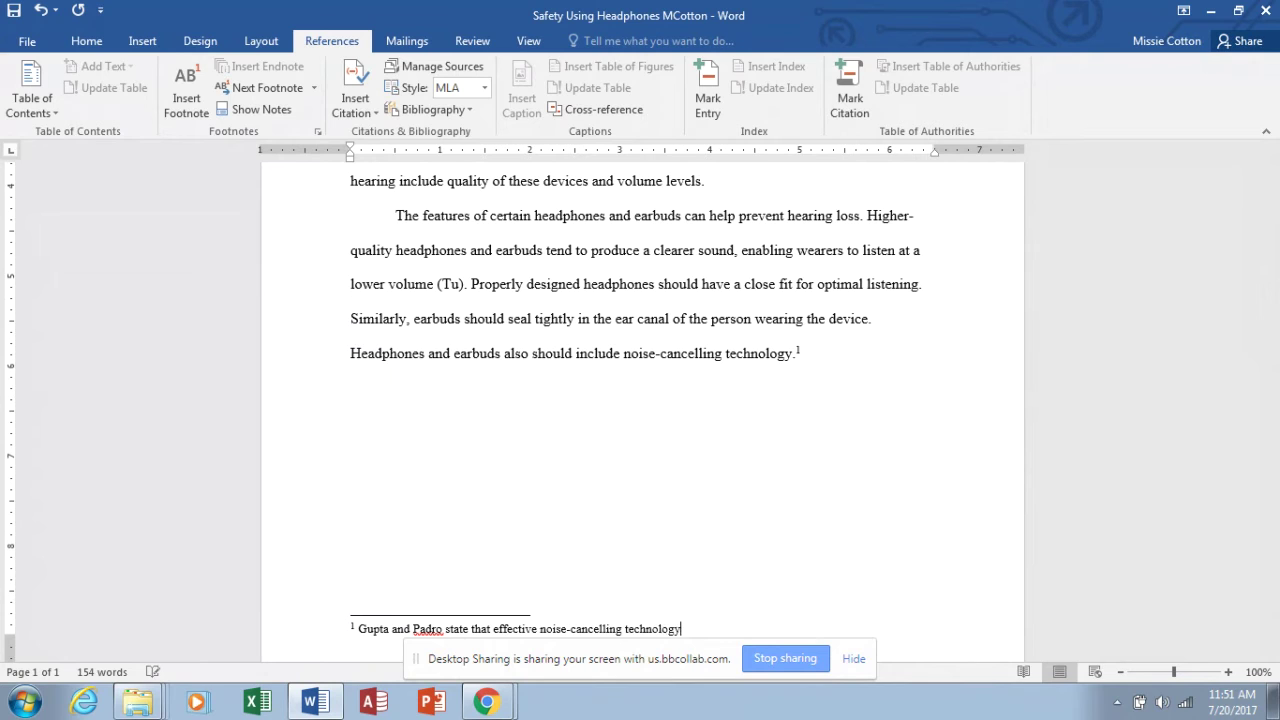
type(" reduces the interference")
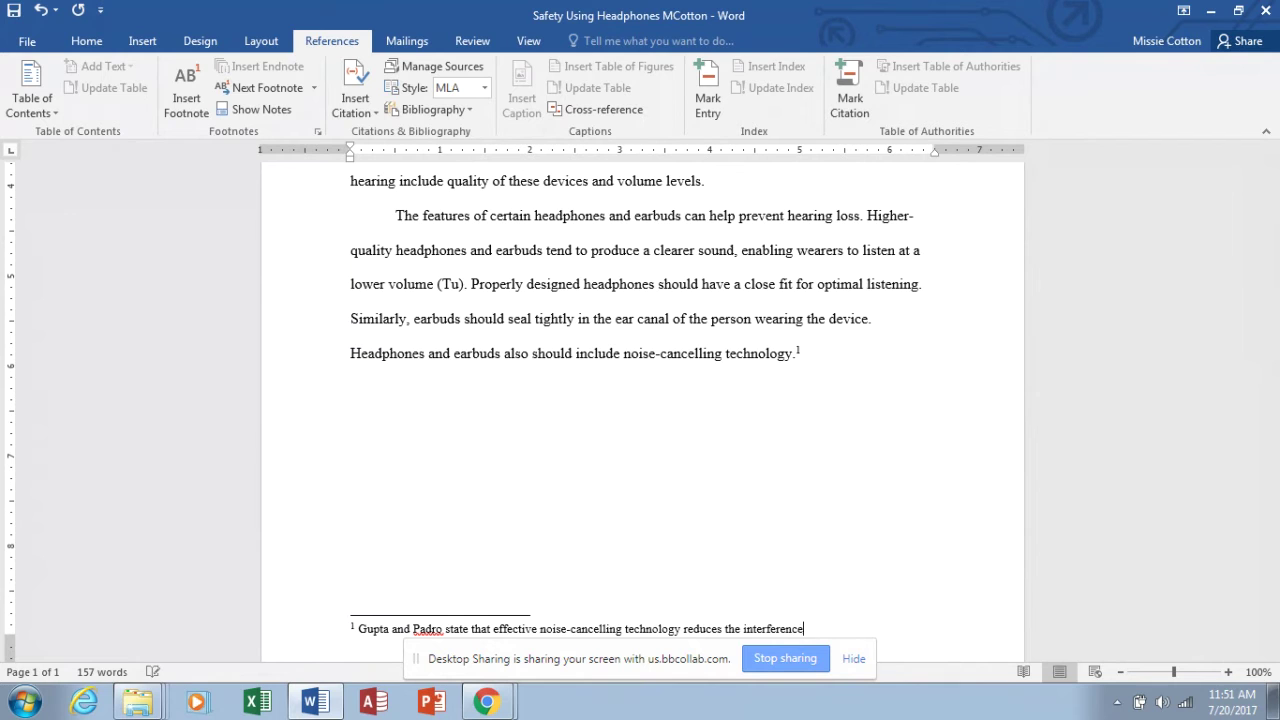
type(" of sounds from the surrounding")
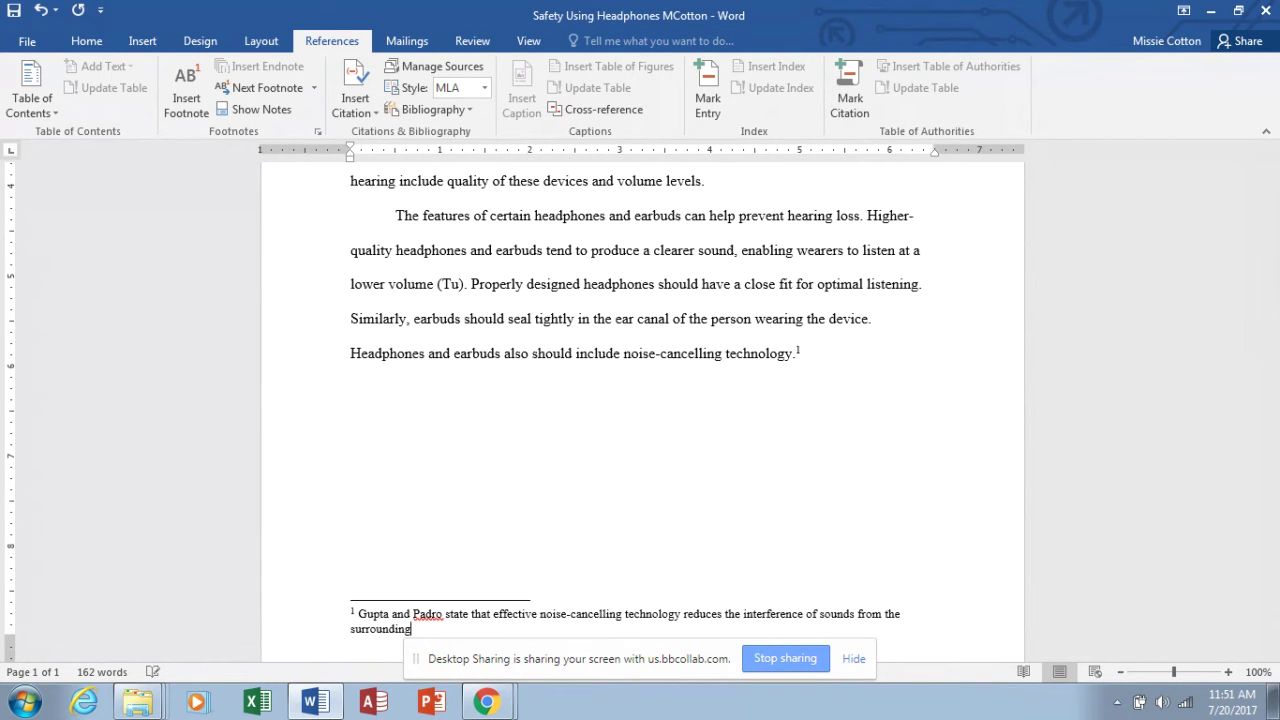
- Continue the footnote text with "environment, reducing the volume level required by headphones and earbuds"
type(" enri")
type("ro")
type("nmen")
type("t, reducin")
type("g the vo")
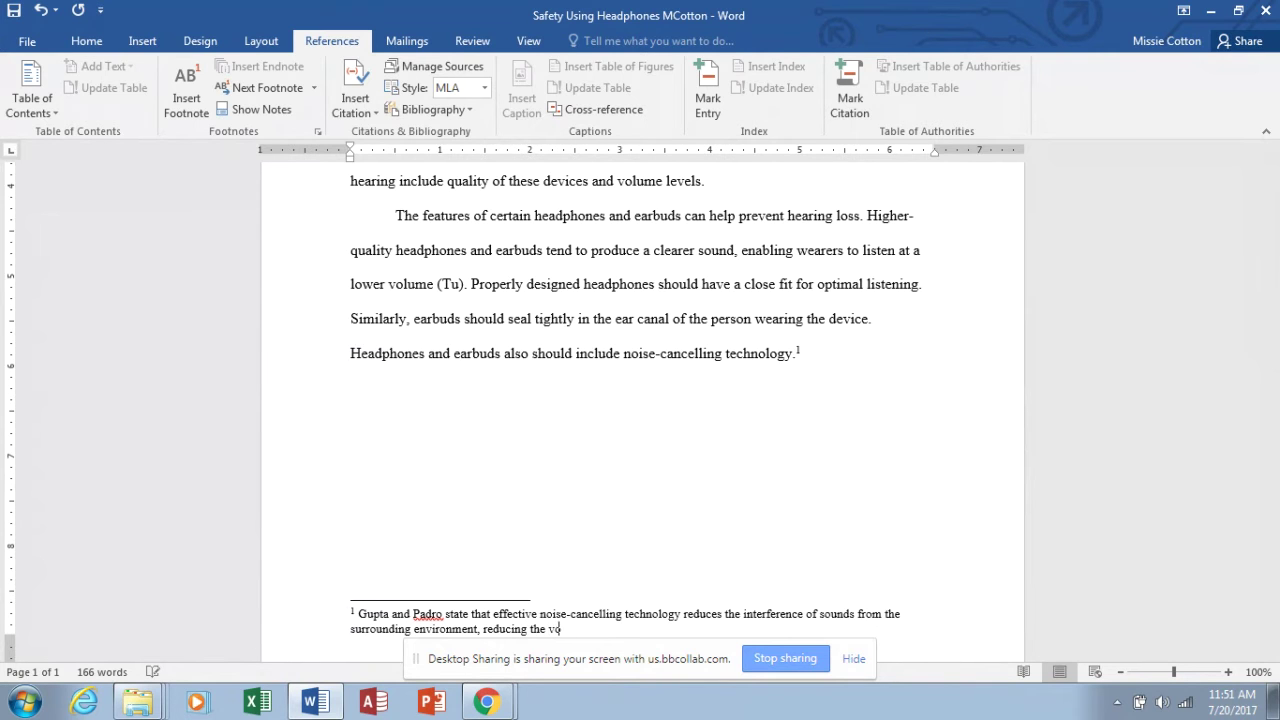
type("lumn le")
key("BackSpace")
key("BackSpace")
type("e level requiremen")
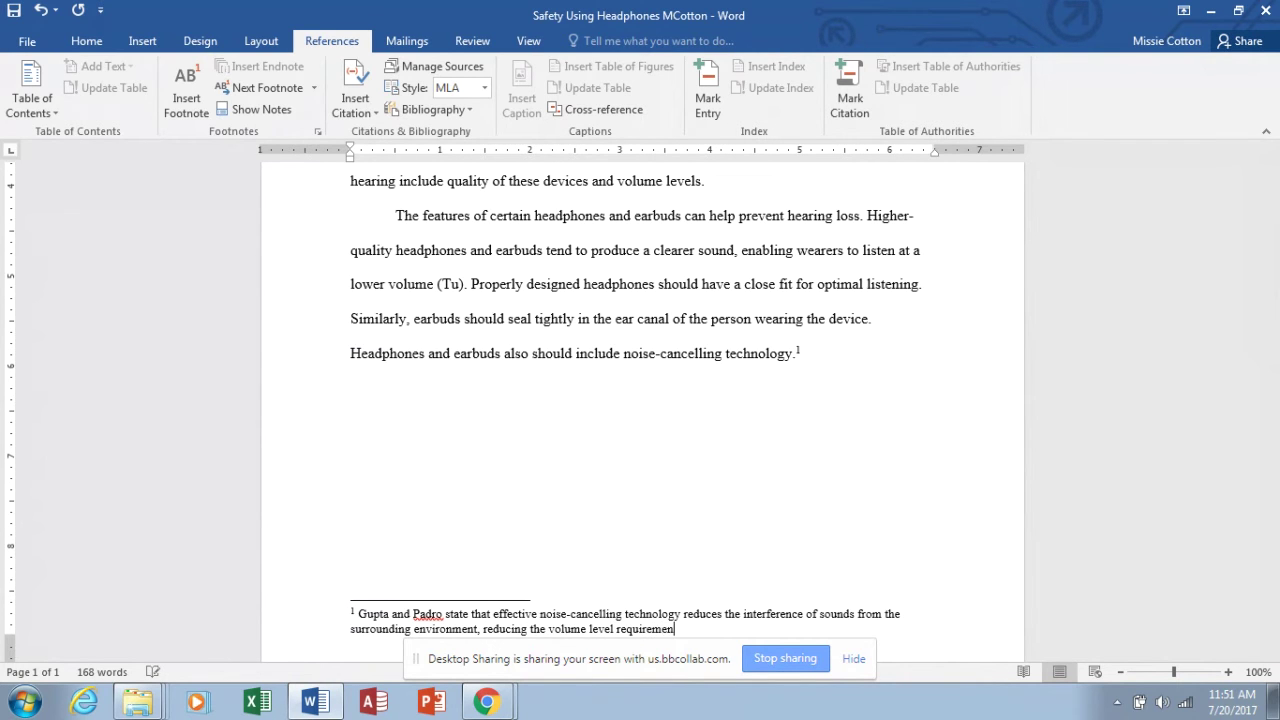
key("BackSpace")
key("BackSpace")
key("BackSpace")
type("d by headphones and")
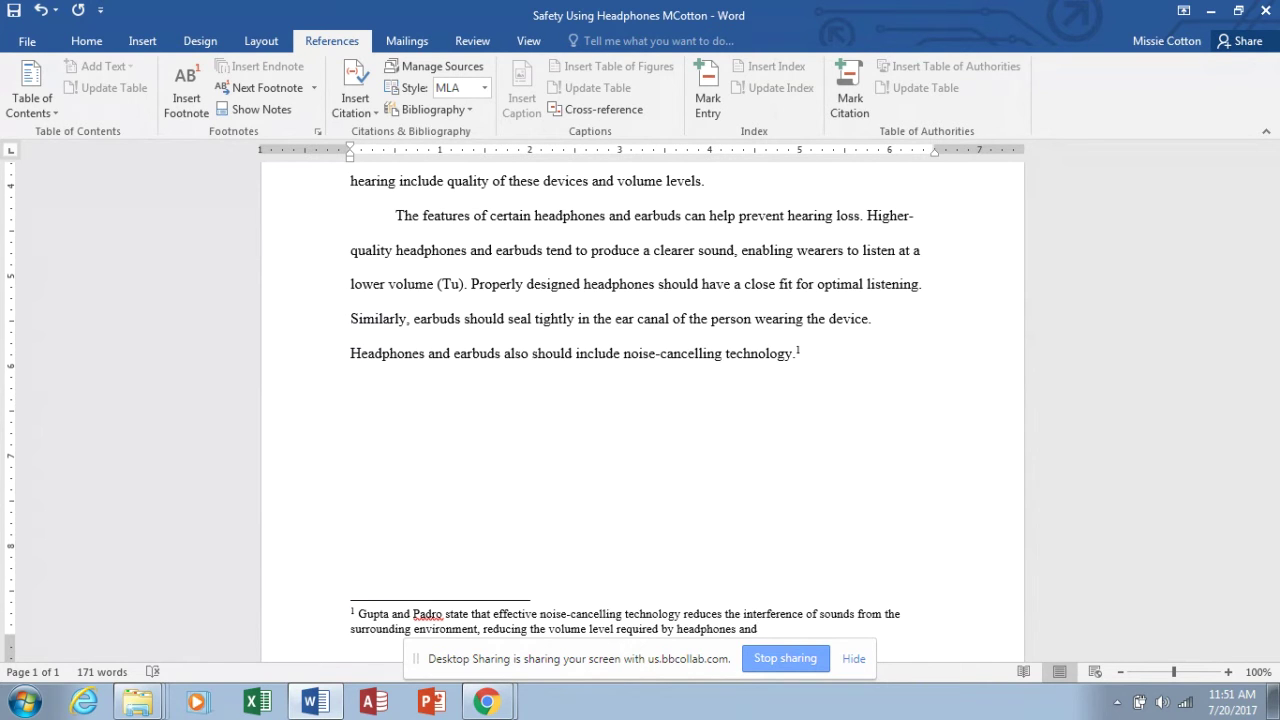
type("earbuds")
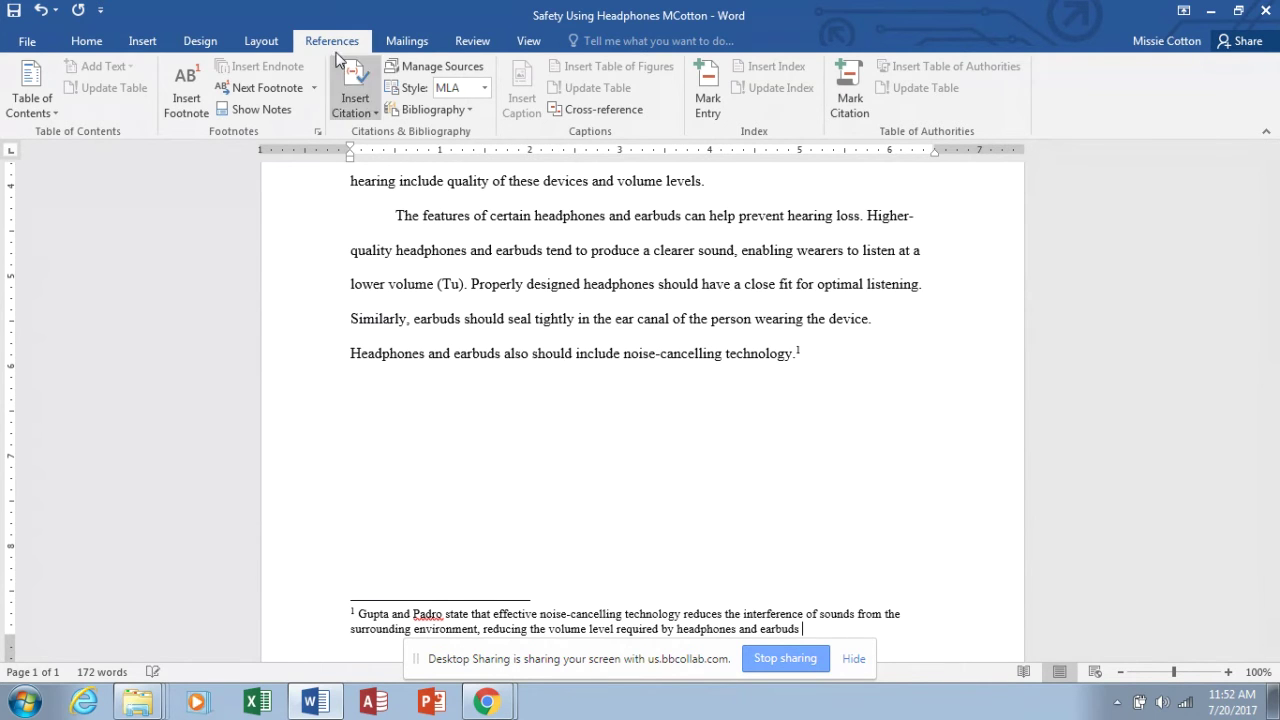
- Start a new citation source at the end of the footnote text and set its type to Book
left_click(362, 117)
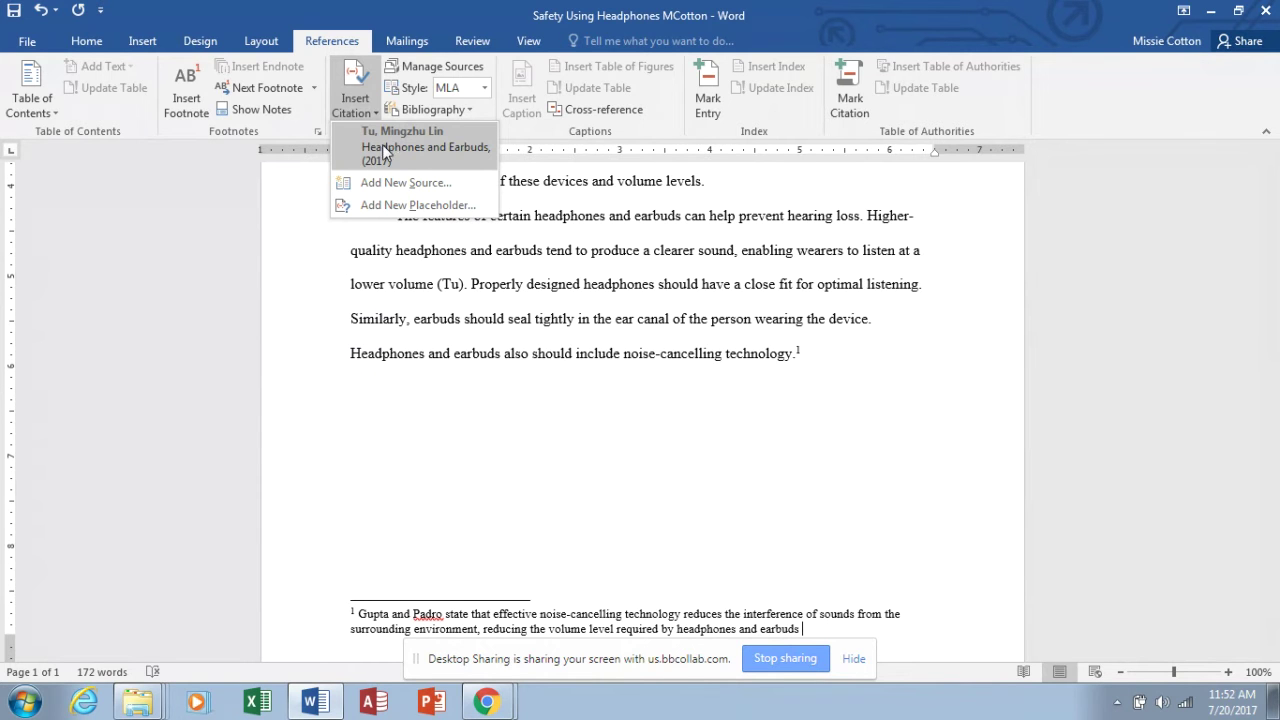
left_click(385, 185)
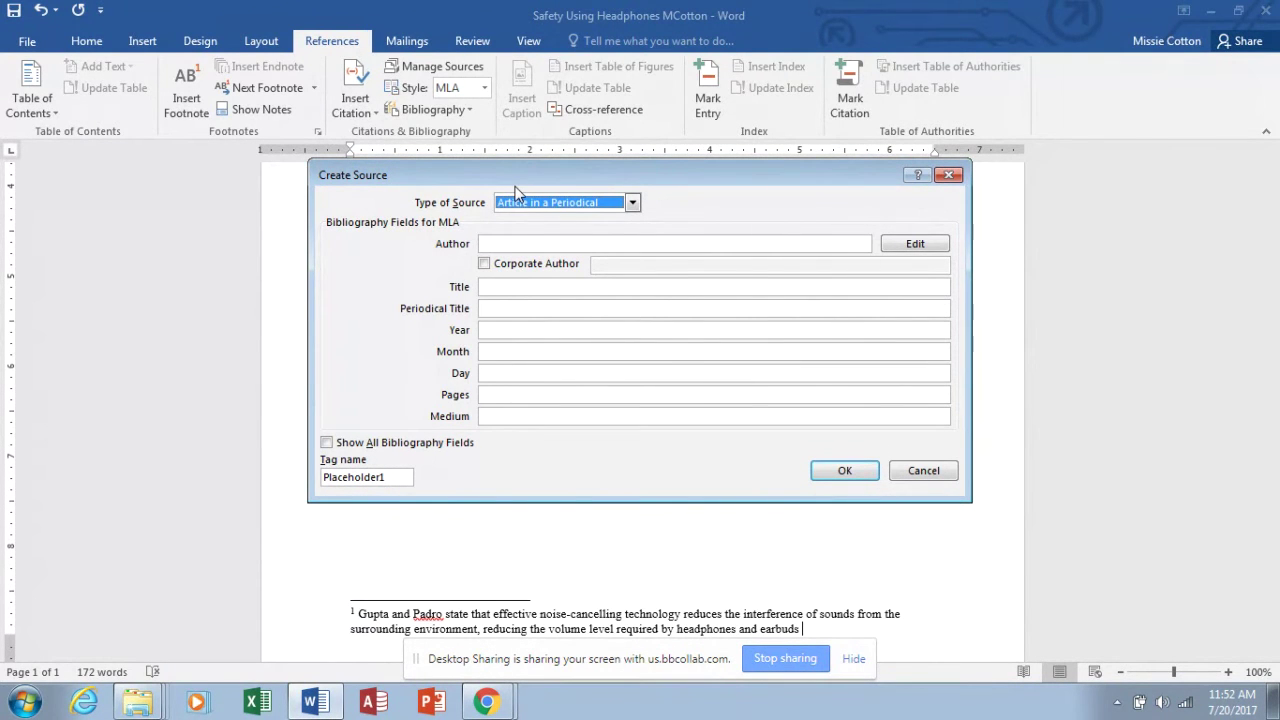
left_click(633, 203)
left_click(560, 220)
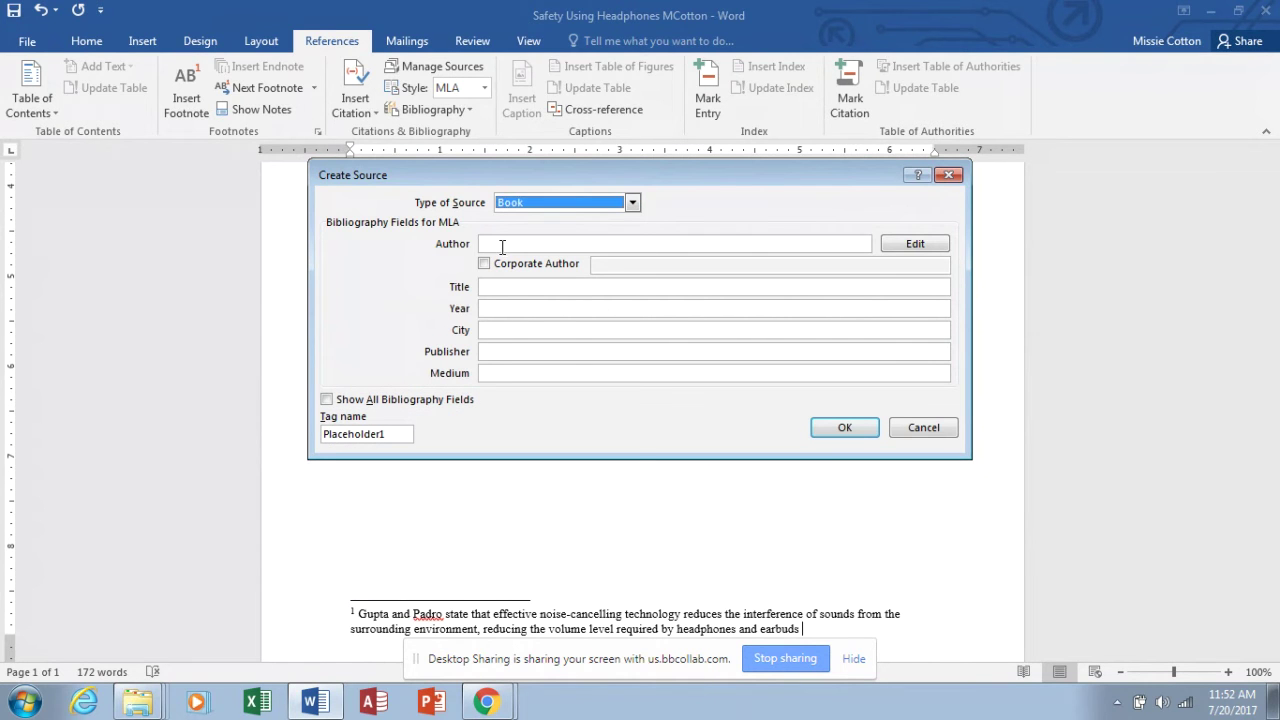
- Add the first author's last, first and middle names to the book source's author list
left_click(502, 245)
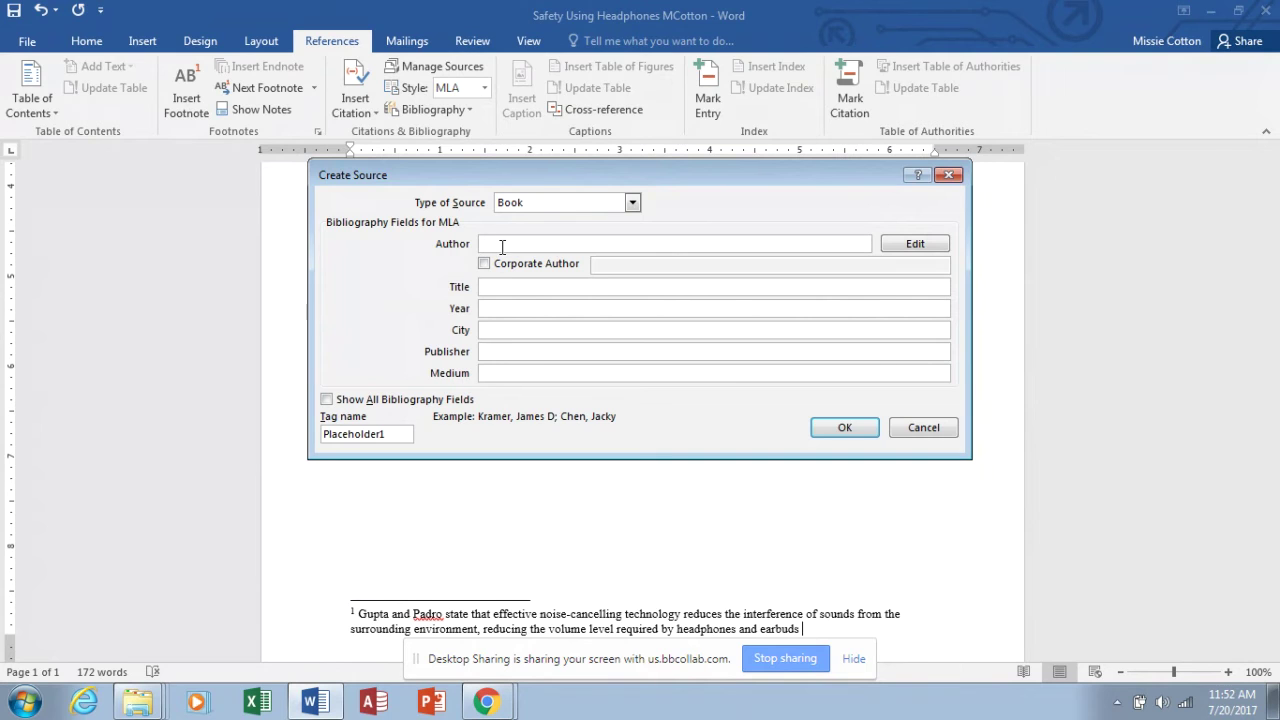
left_click(915, 246)
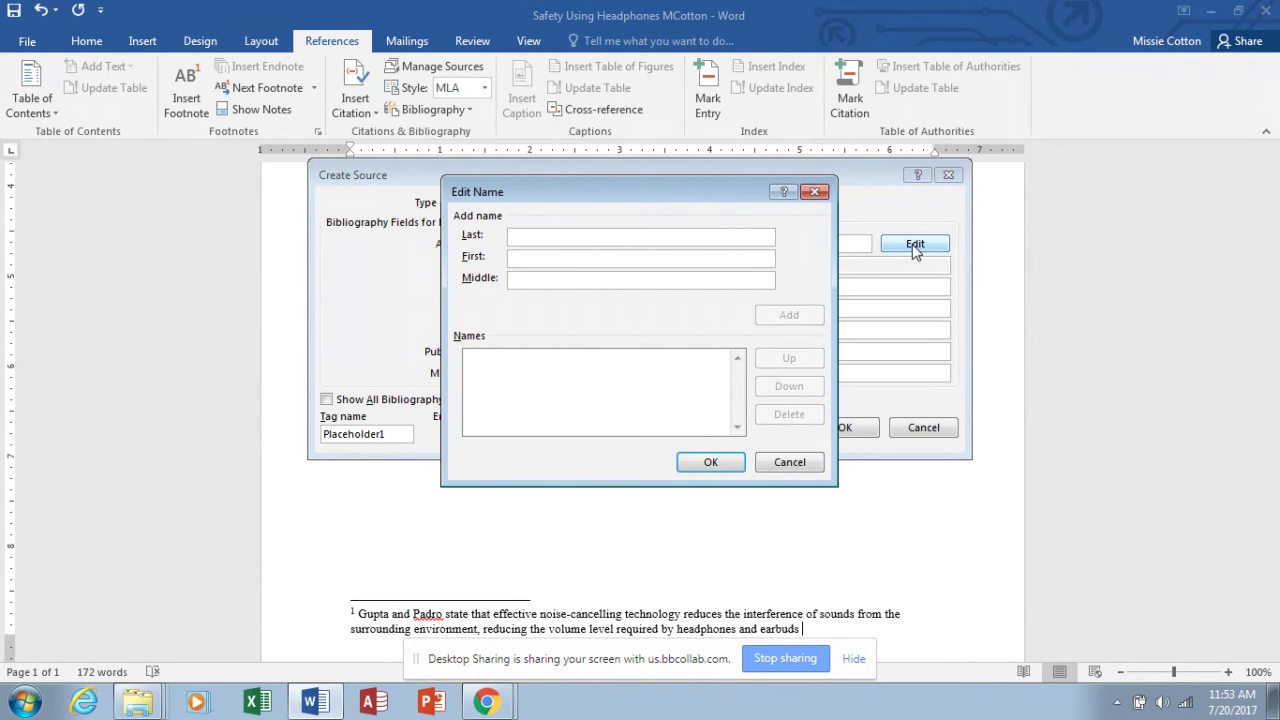
type("G")
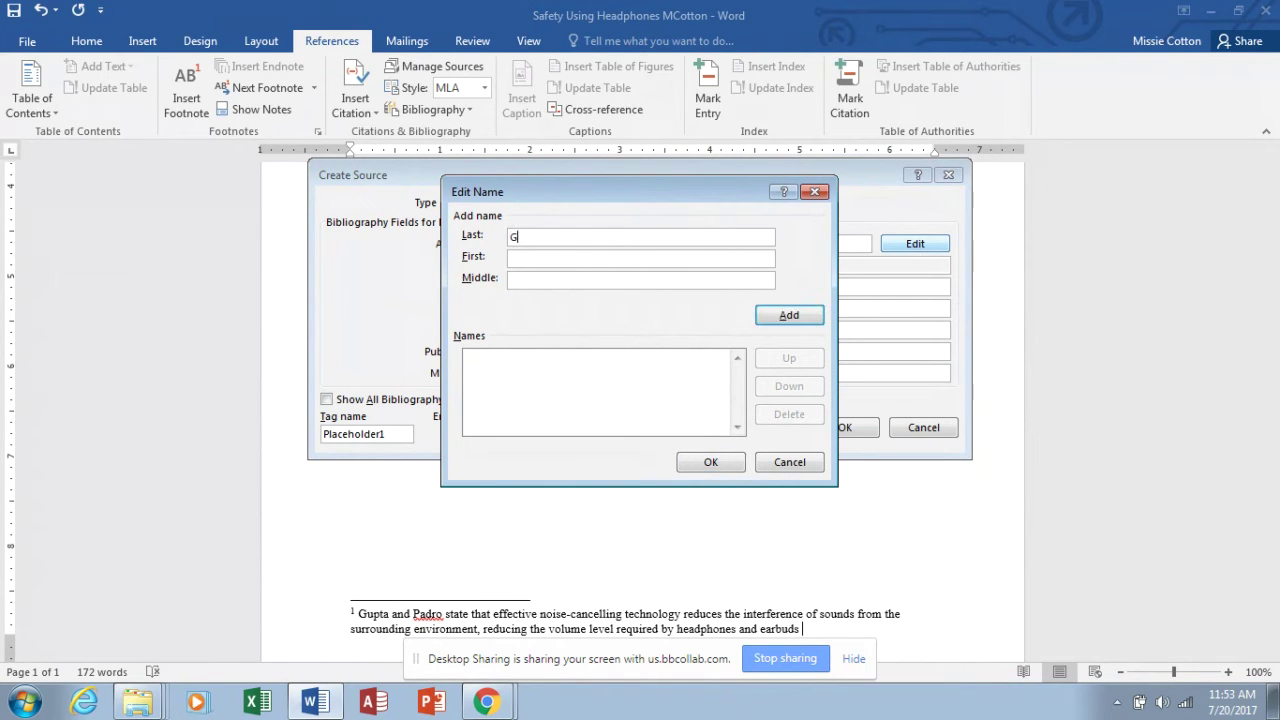
type("upta")
key("Tab")
type("Elena")
key("Tab")
type("Maia")
left_click(789, 316)
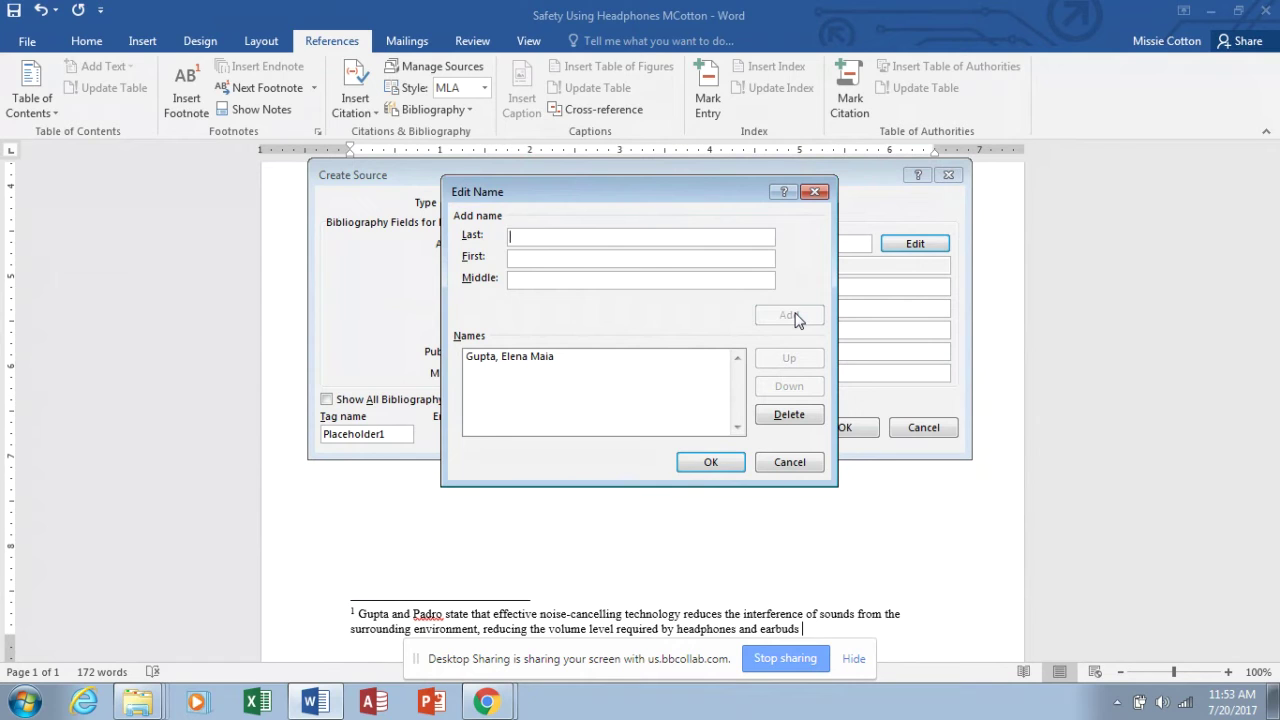
- Add the second author's last, first and middle names and accept the book source's author list
type("Padro")
key("Tab")
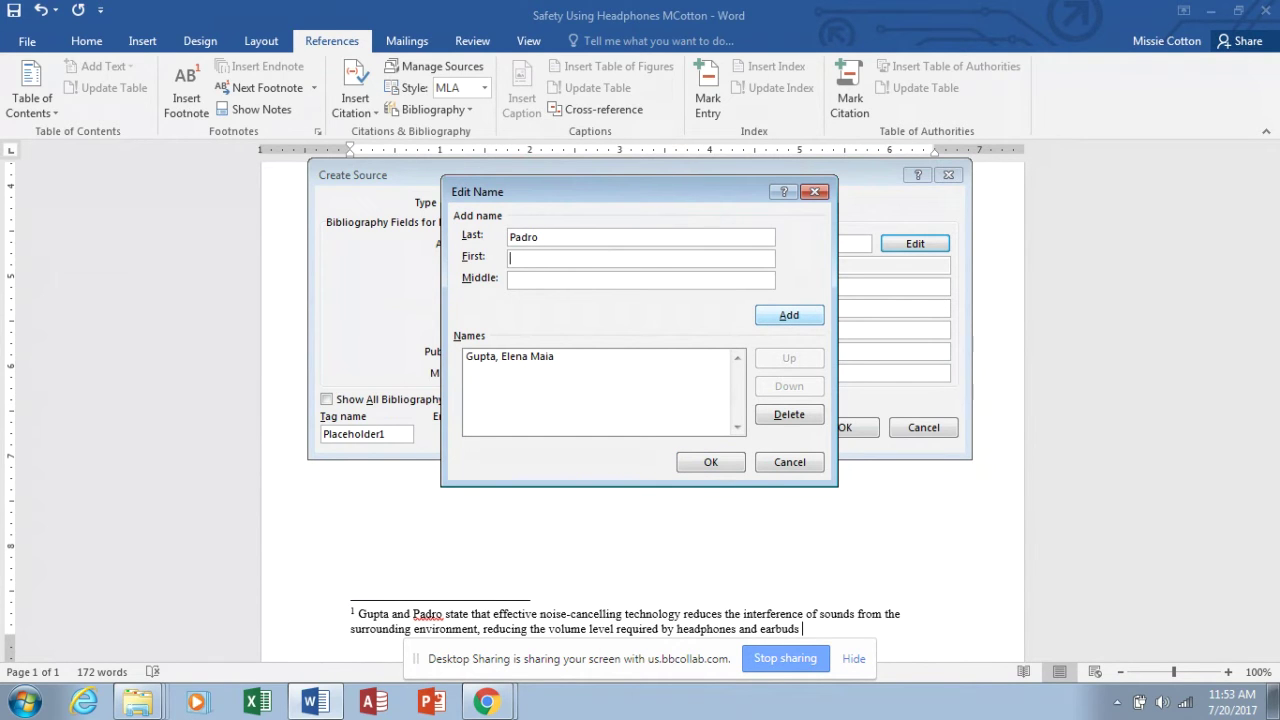
type("Adelbert")
key("Tab")
type("Luis")
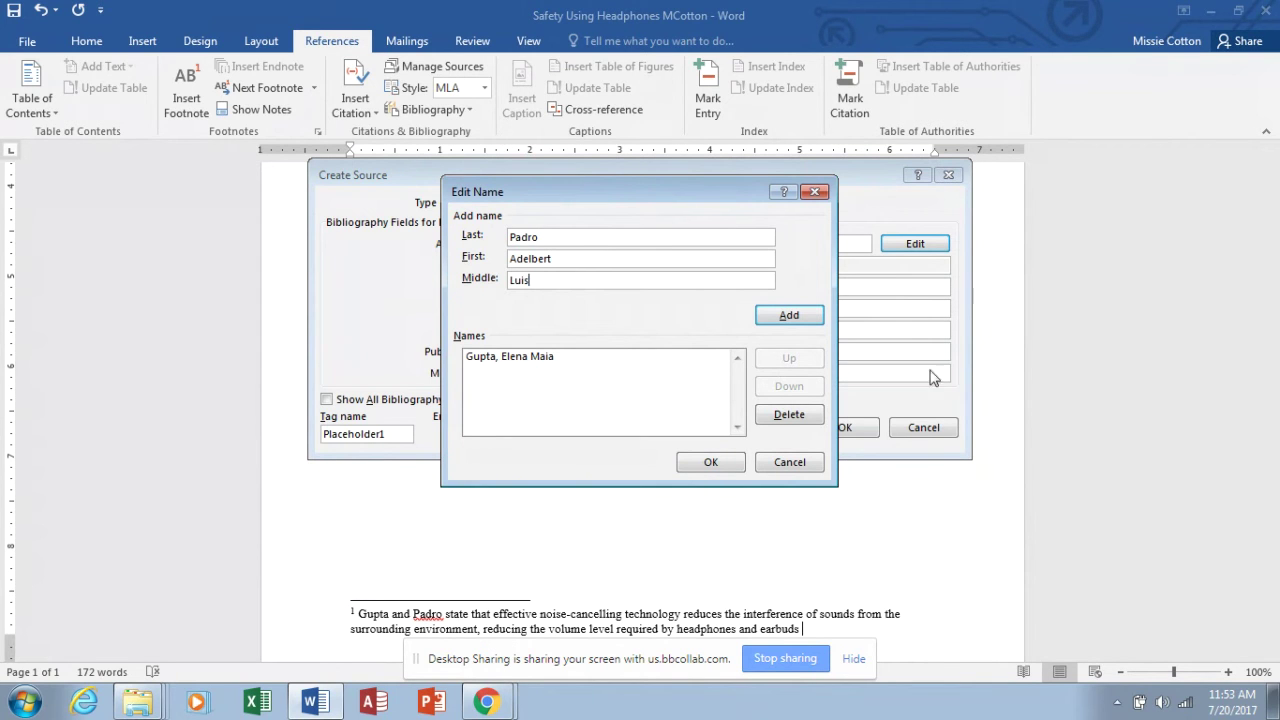
left_click(712, 462)
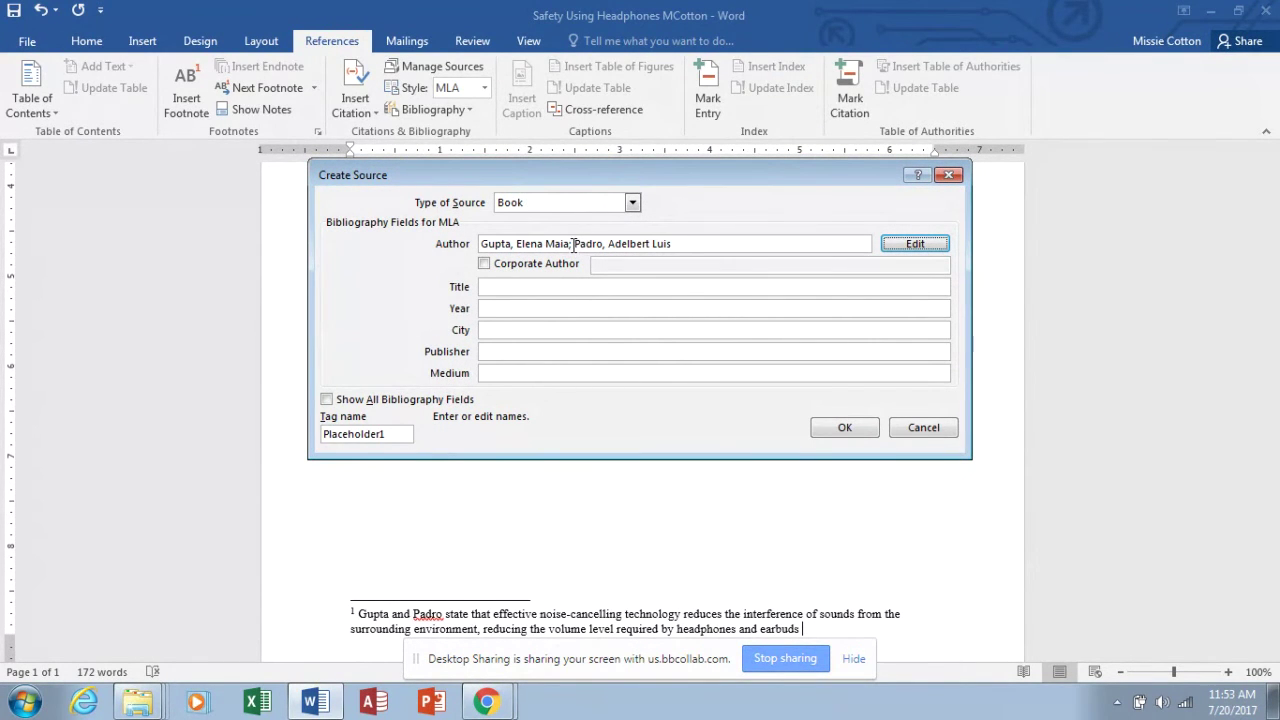
- Complete the book source with title Hearing Protection Methods, year 2017, city Orlando, publisher Palm Press and medium Print
left_click(499, 288)
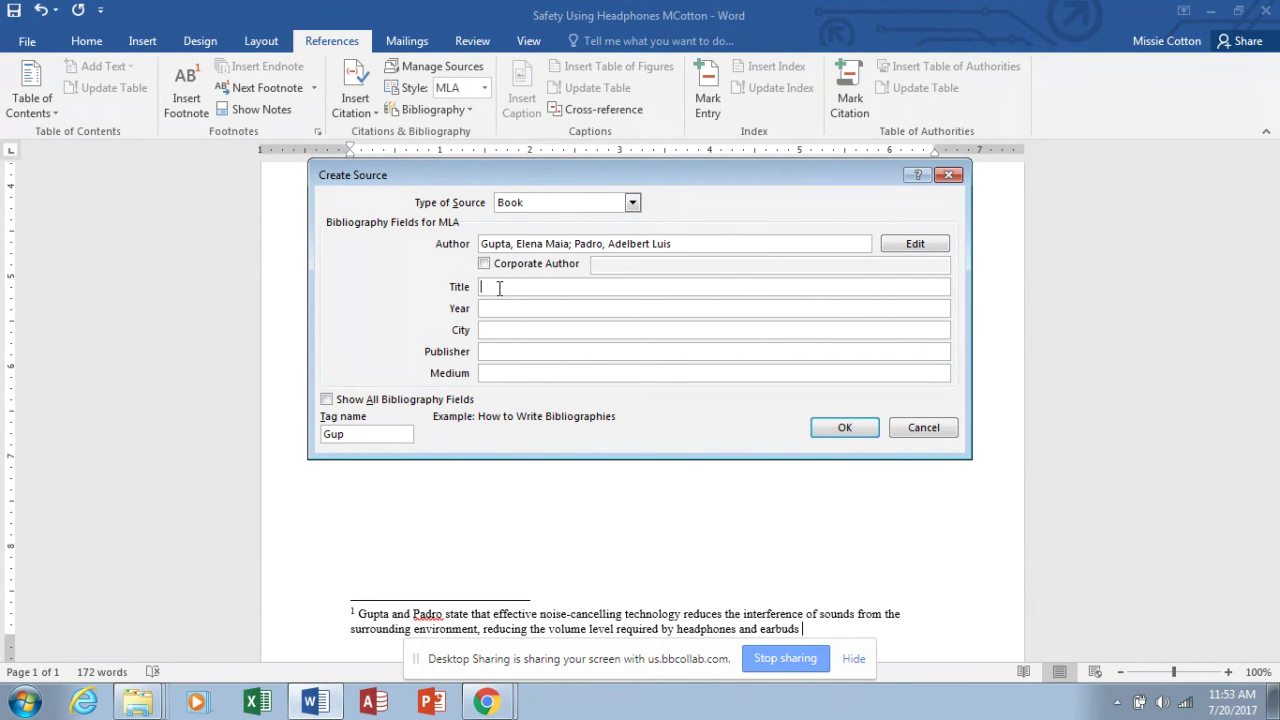
type("Hearing Protection Methods")
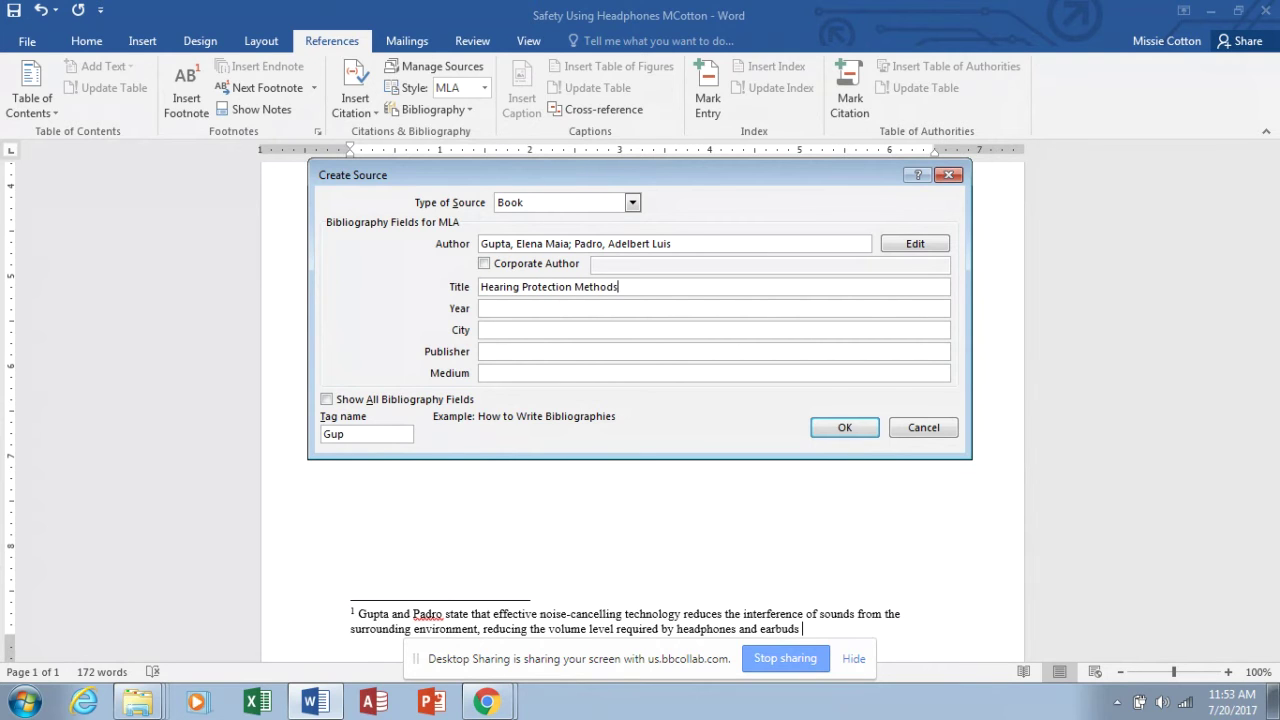
key("Tab")
type("2017")
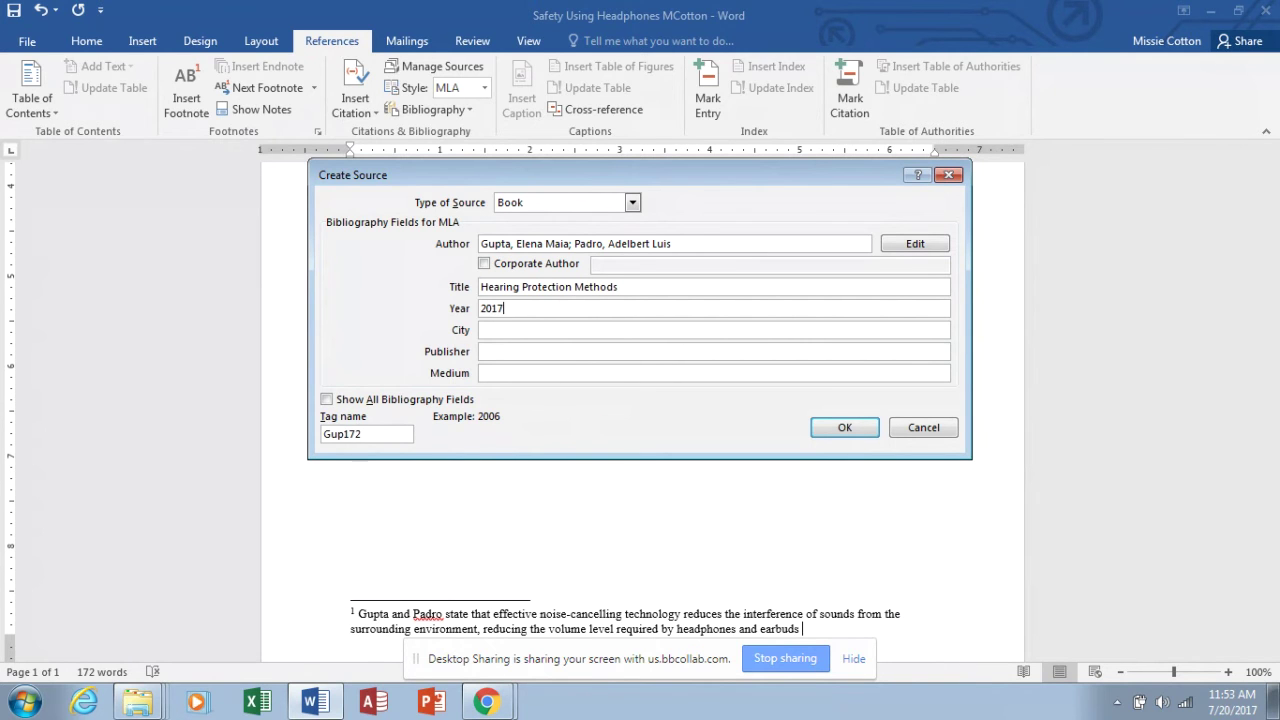
key("Tab")
type("Orlando")
key("Tab")
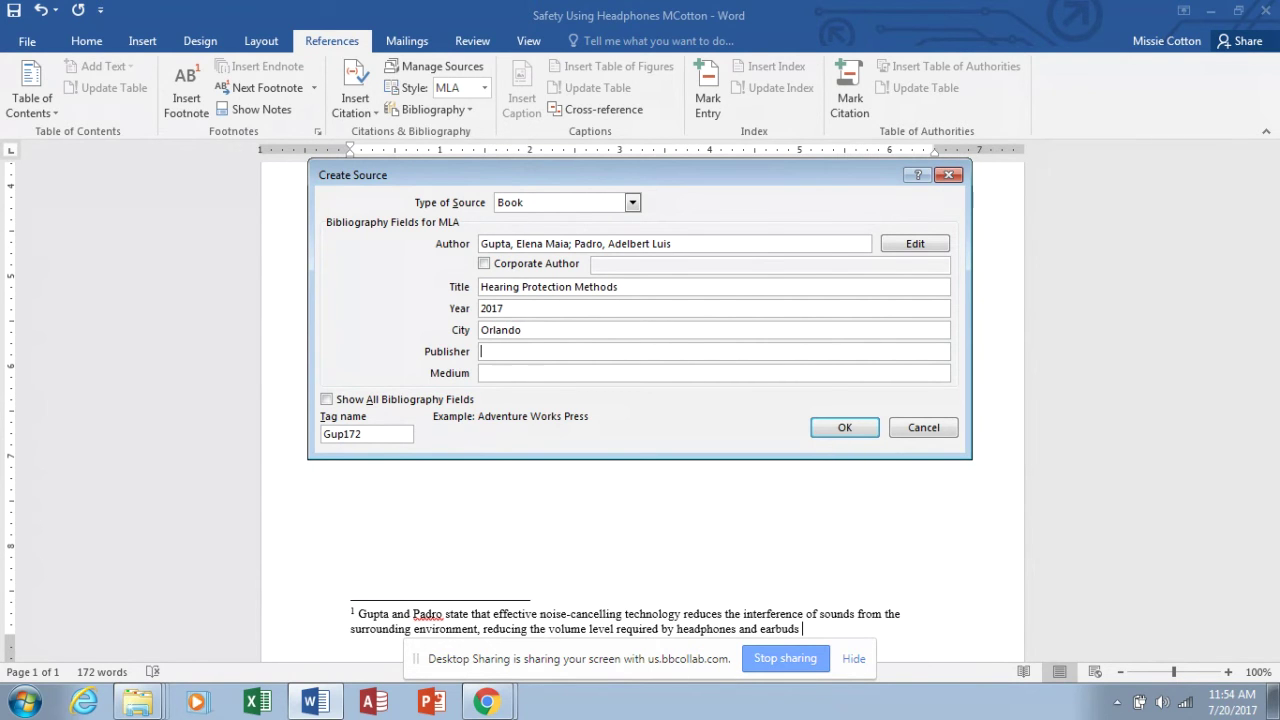
type("Palm Press")
key("Tab")
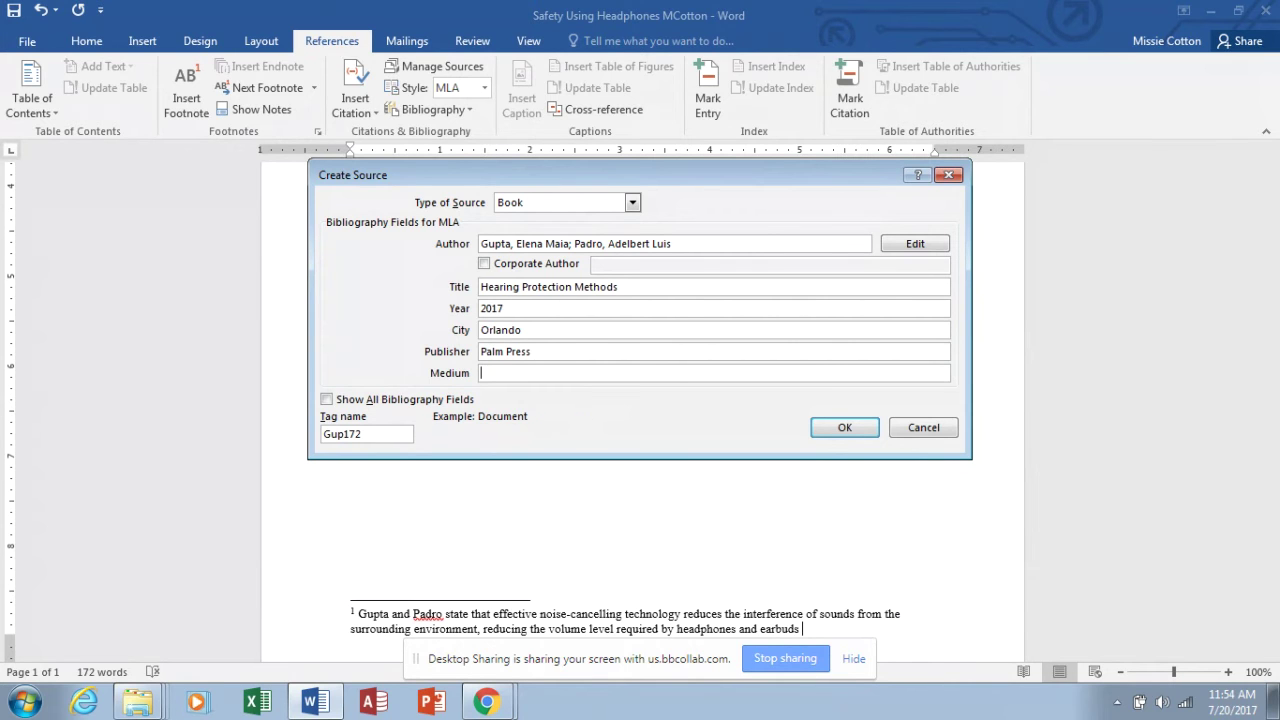
type("Print")
left_click(840, 428)
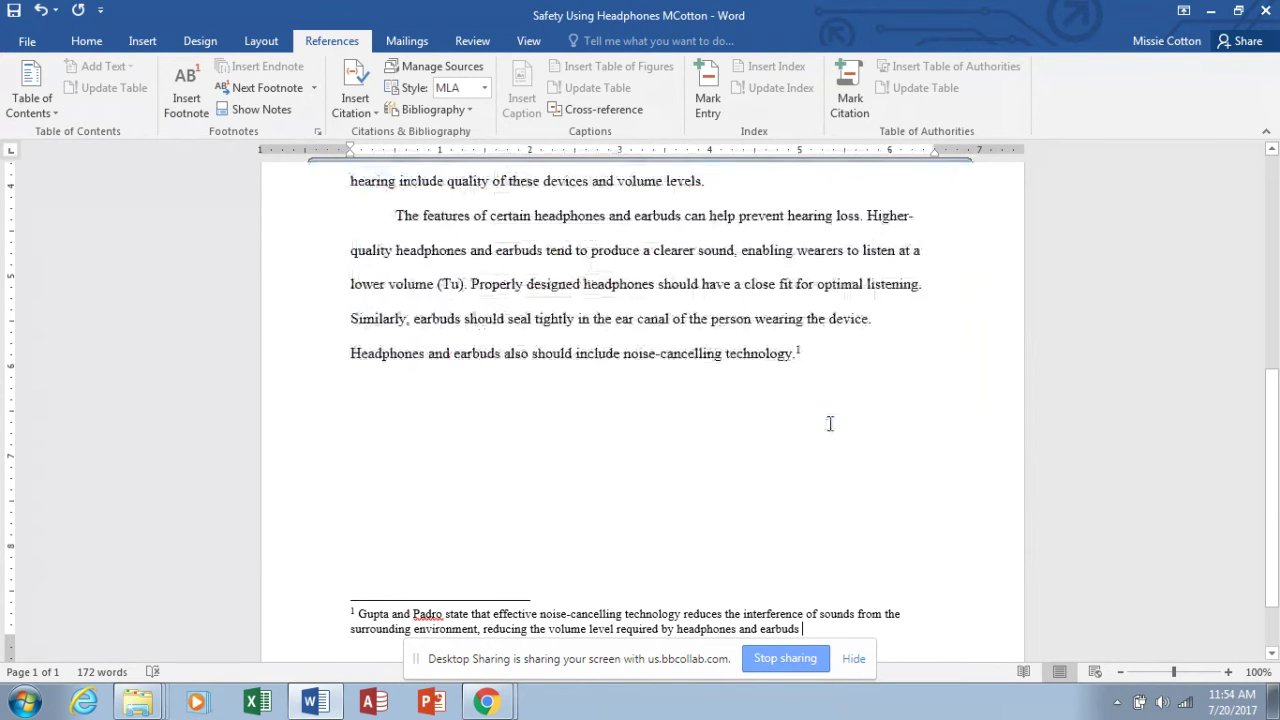
- Set the footnote citation's pages to 75-78, suppress its author, year and title, and end the sentence with a period
left_click(1271, 654)
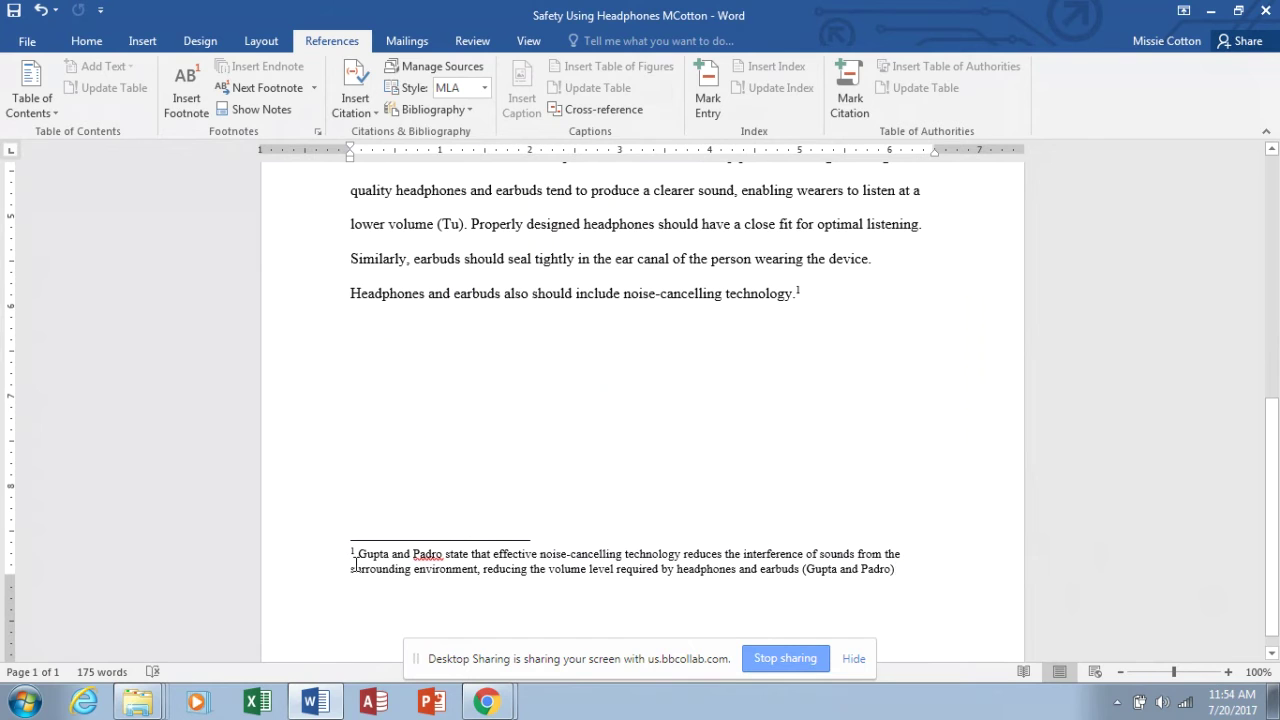
left_click(893, 570)
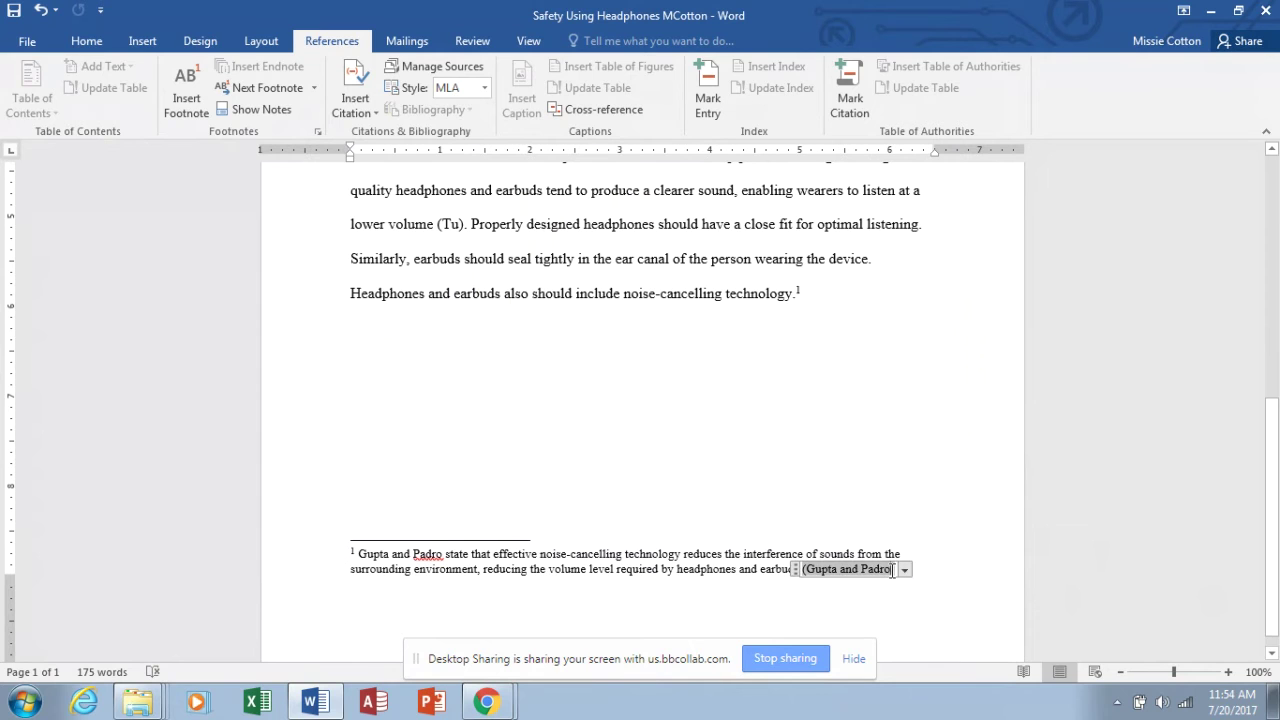
left_click(905, 570)
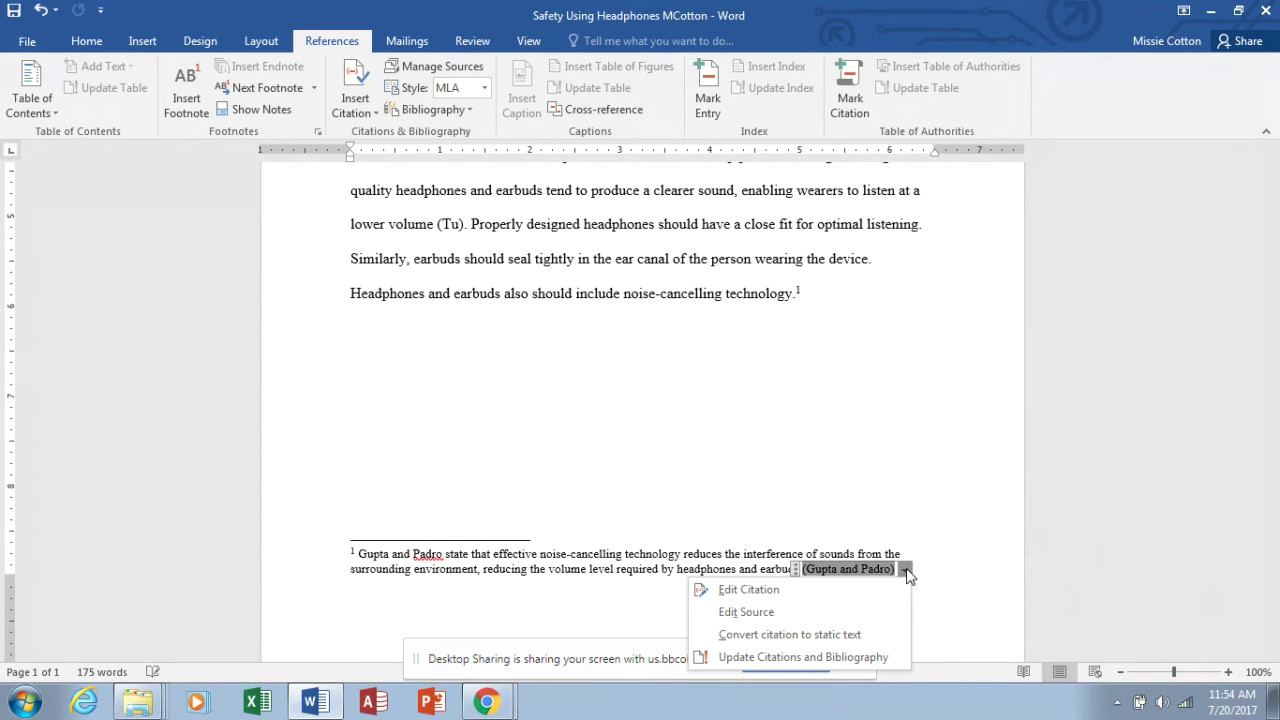
left_click(837, 590)
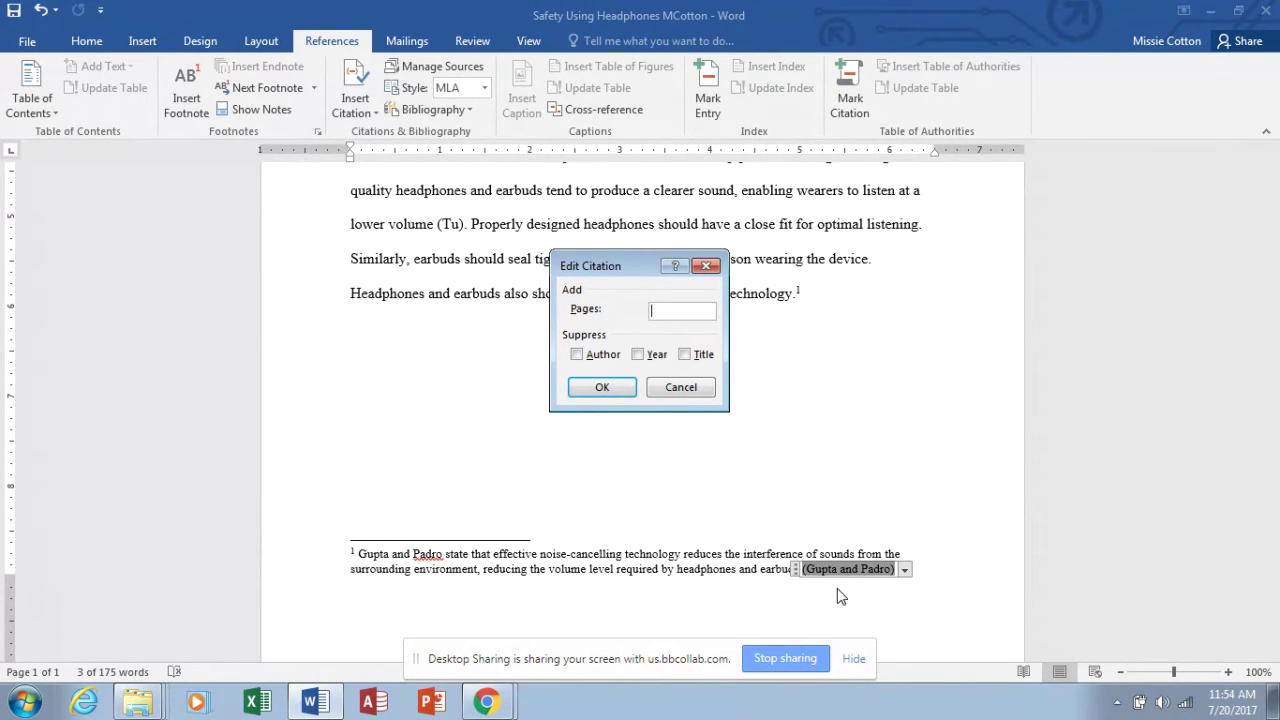
type("75-78")
left_click(578, 355)
left_click(638, 356)
left_click(685, 356)
left_click(608, 388)
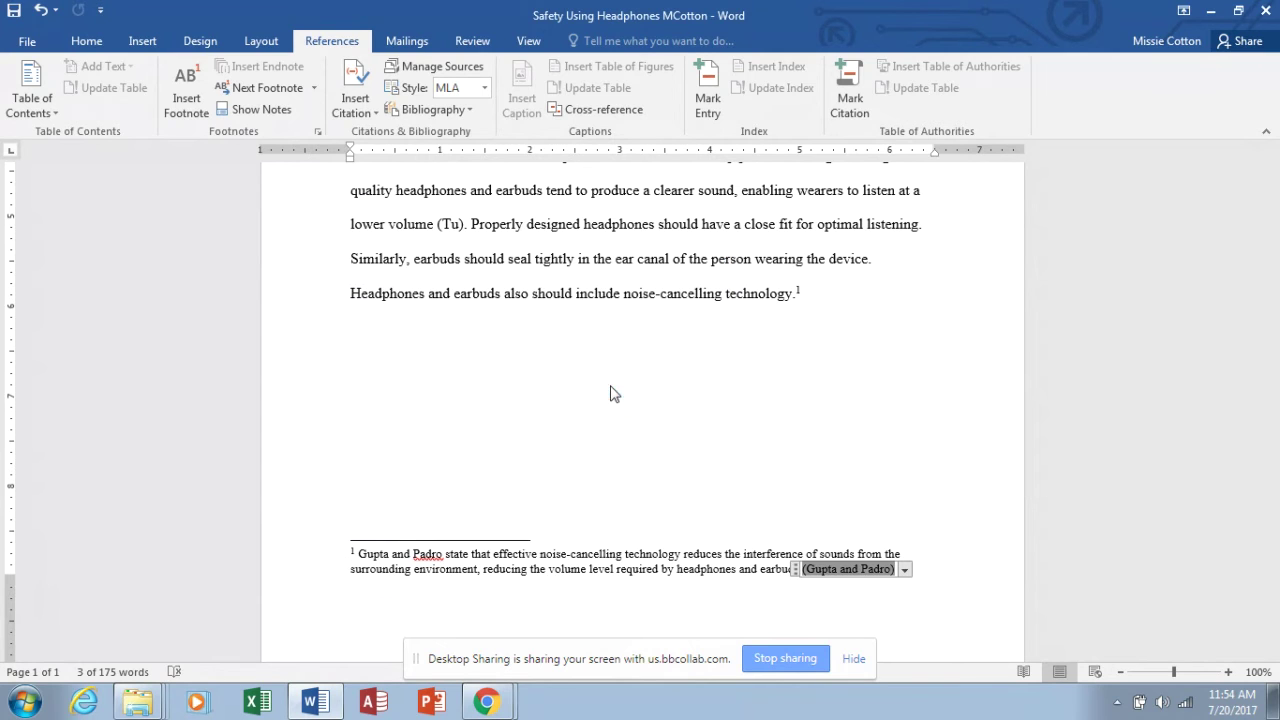
left_click(892, 586)
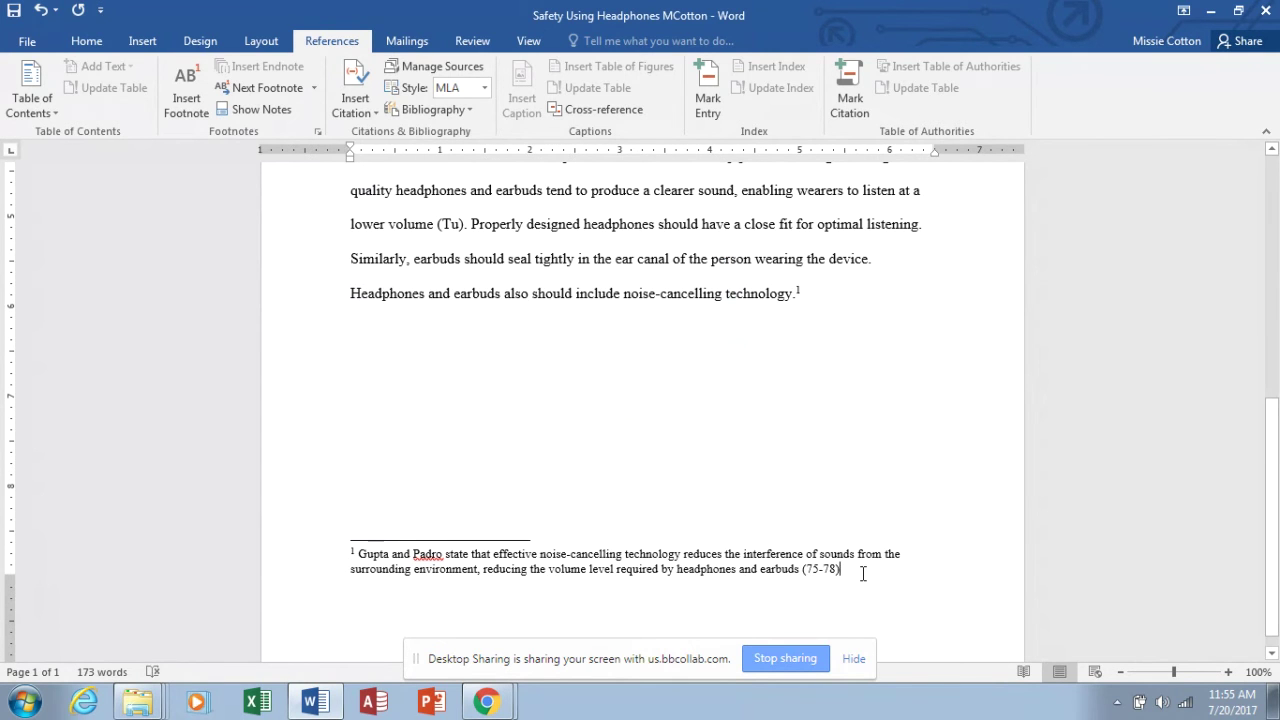
type(".")
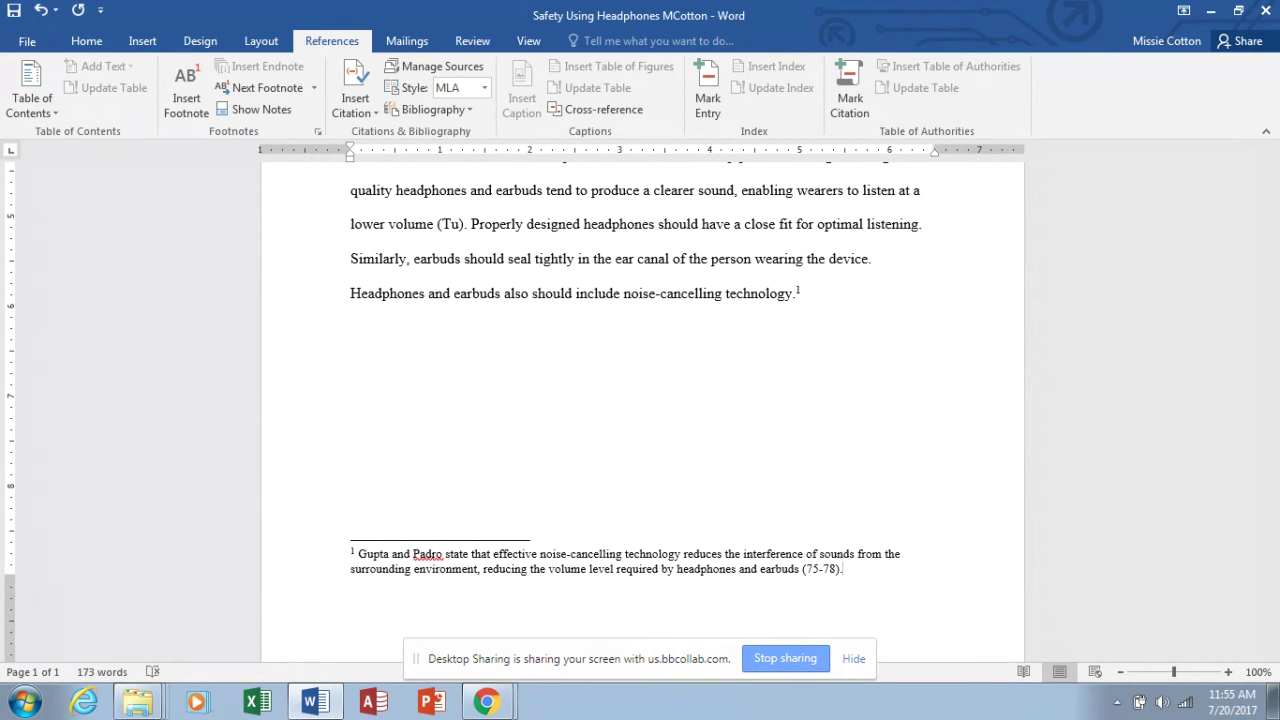
- Start a new style from the footnote's formatting, named with the paper author's surname plus "s" followed by "MLA Footnote"
right_click(780, 569)
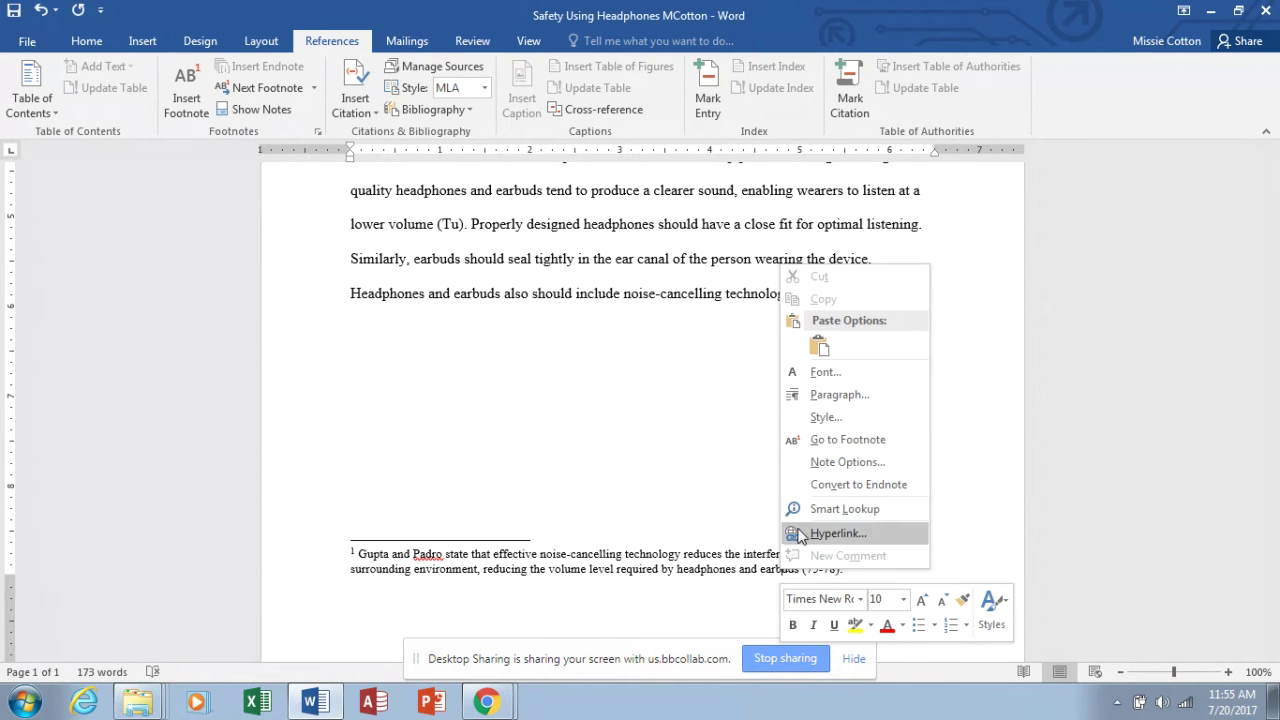
left_click(826, 418)
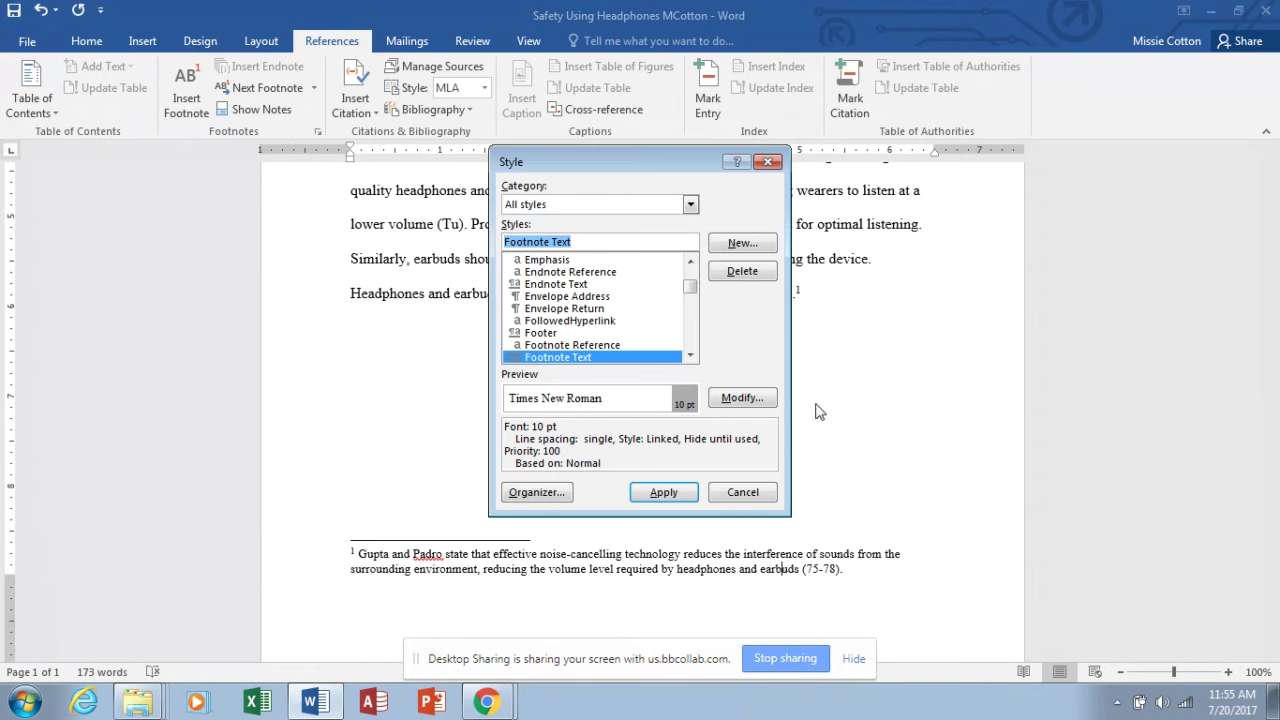
left_click(740, 243)
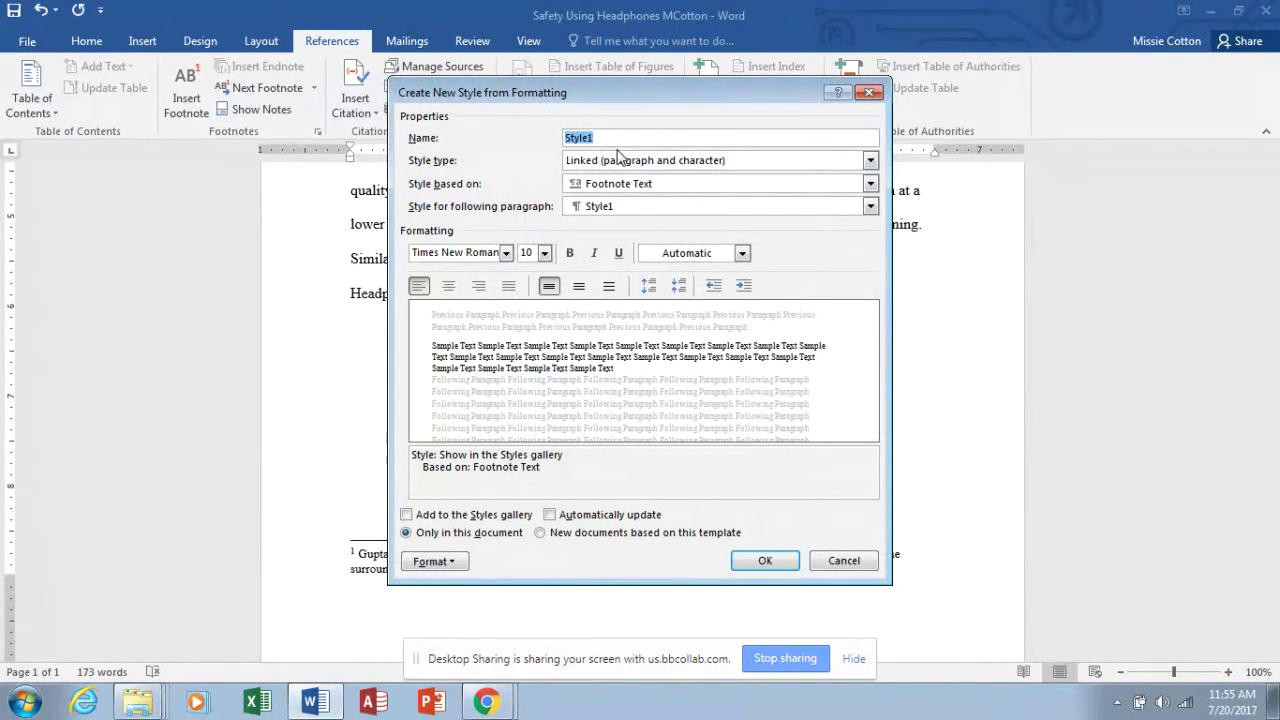
left_click(563, 137)
left_click_drag(603, 137, 560, 137)
type("Cottons")
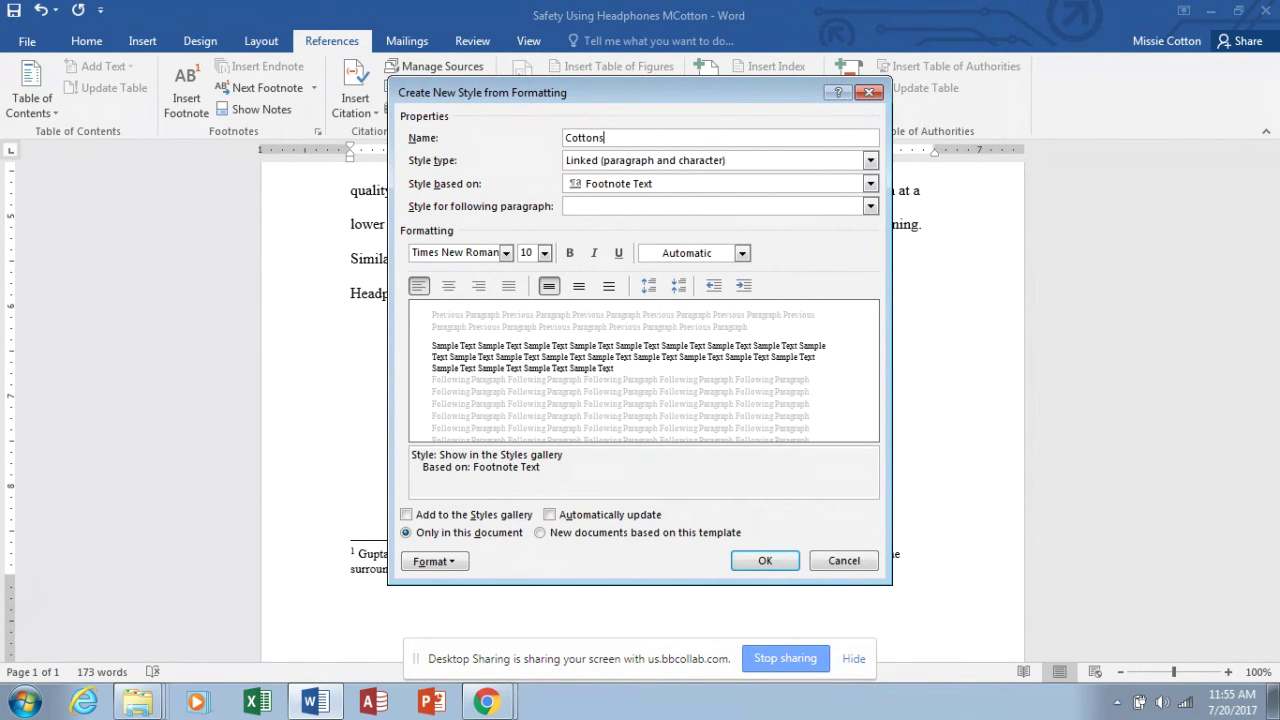
type(" MLA Footnote")
- Format the new footnote style with 12-point text, double line spacing and a first-line indent of 0.5"
left_click(544, 254)
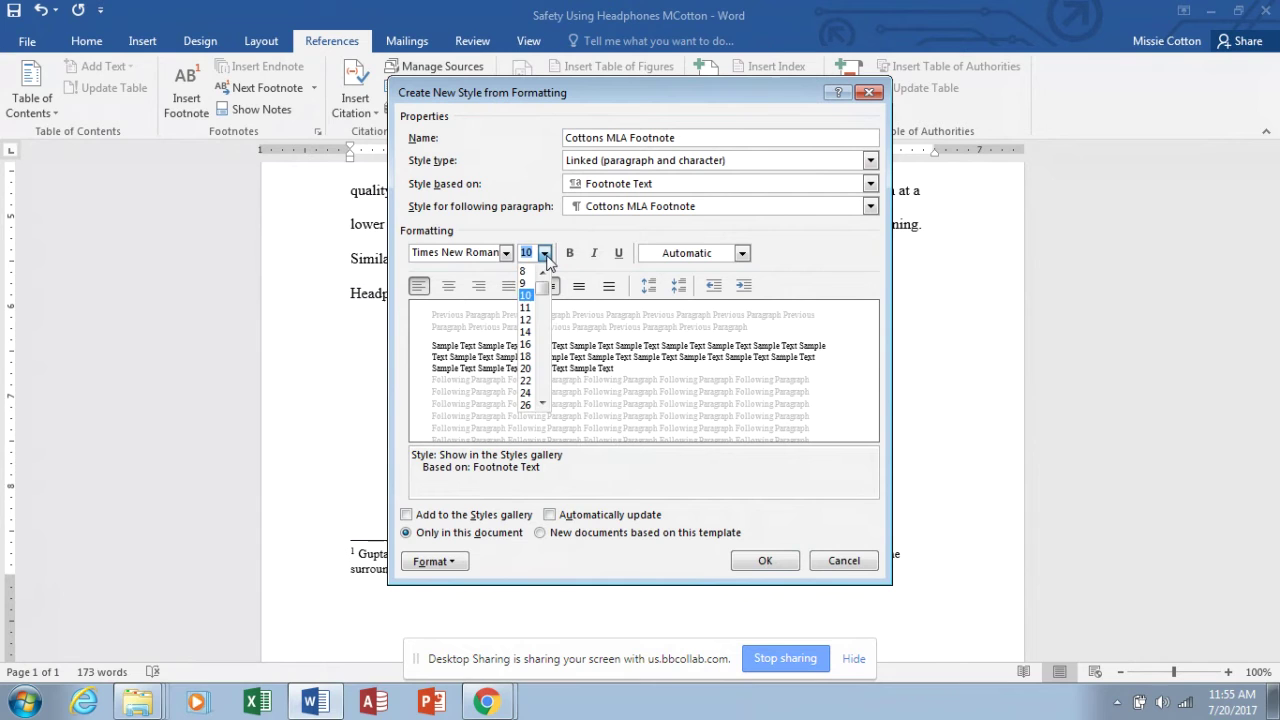
left_click(526, 319)
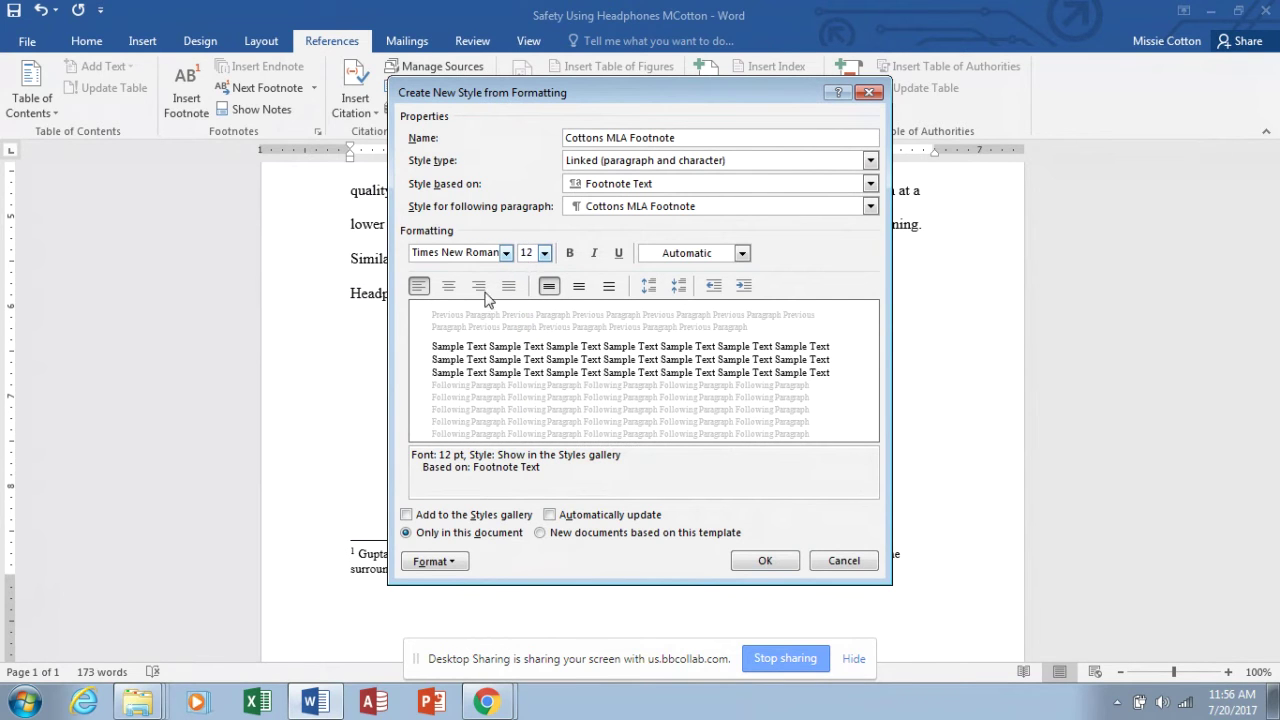
left_click(440, 561)
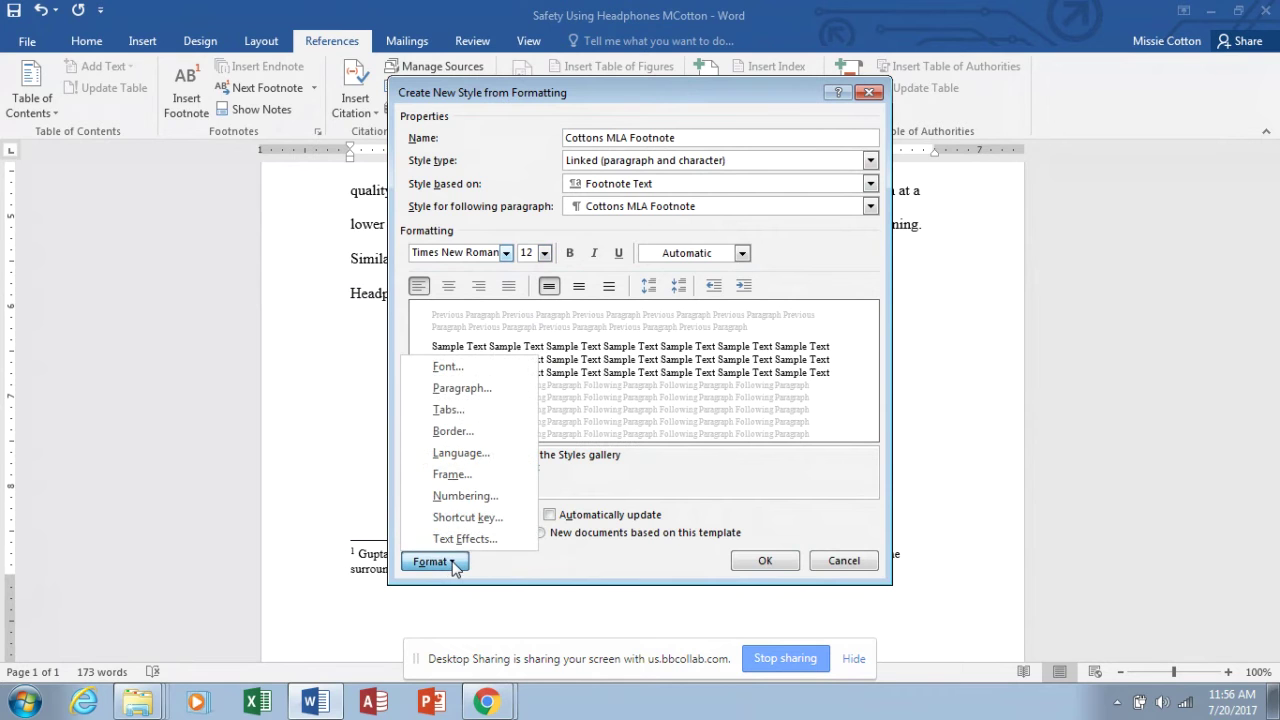
left_click(466, 390)
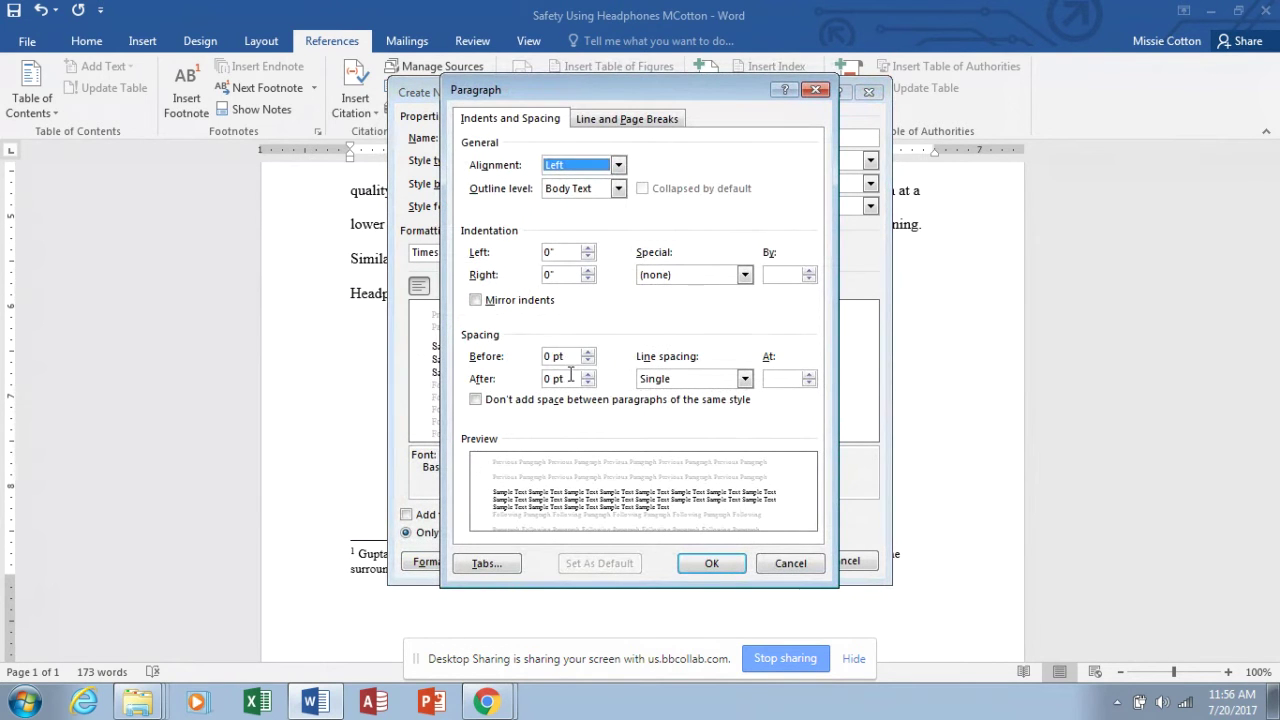
left_click(745, 379)
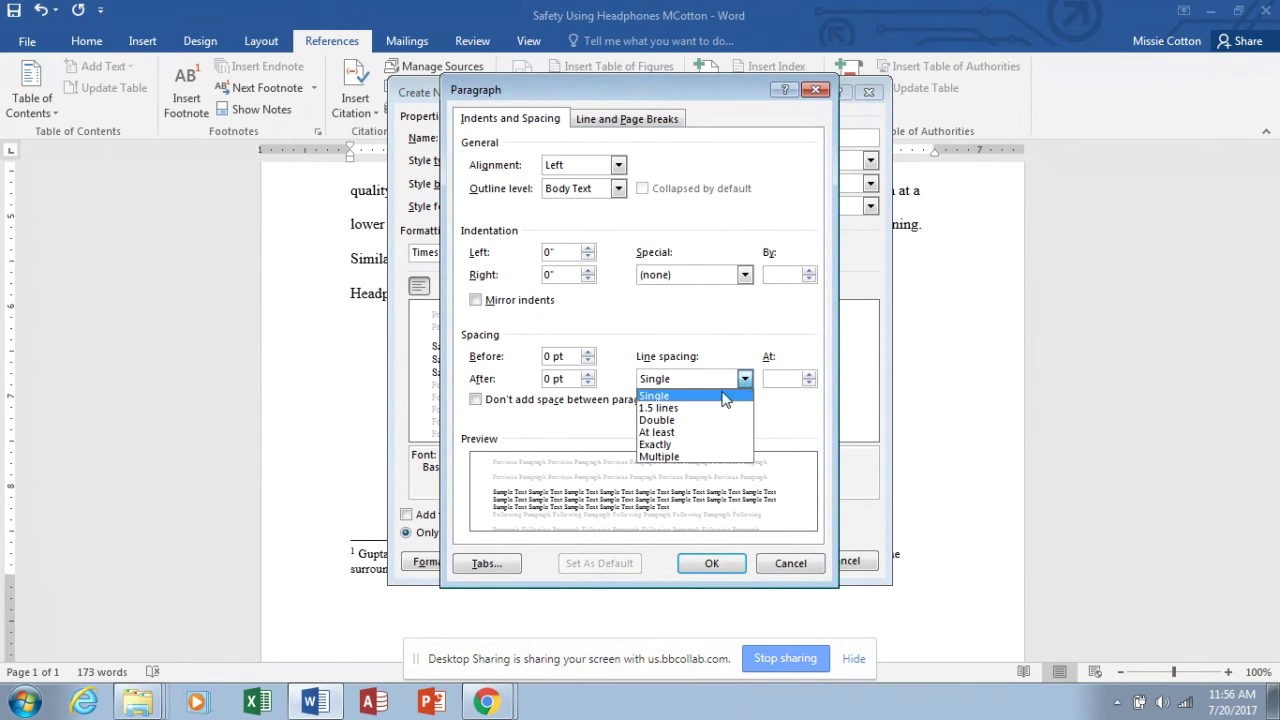
left_click(700, 420)
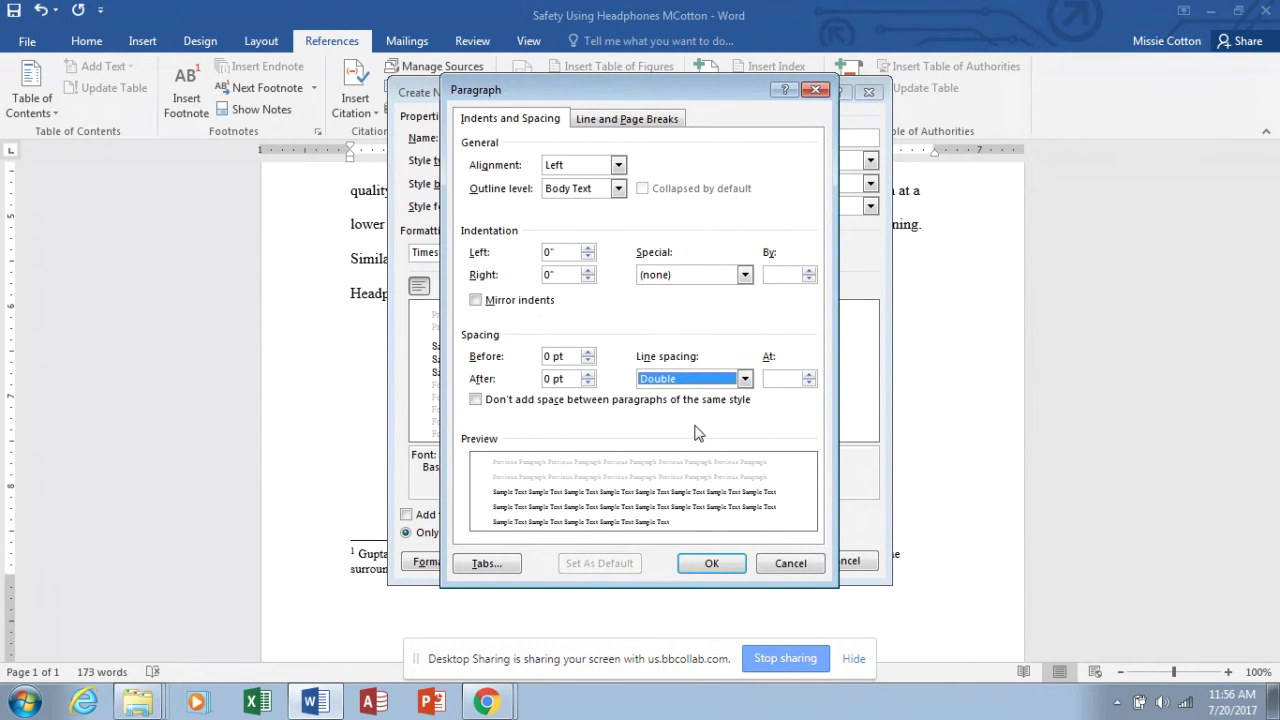
left_click(745, 274)
left_click(715, 302)
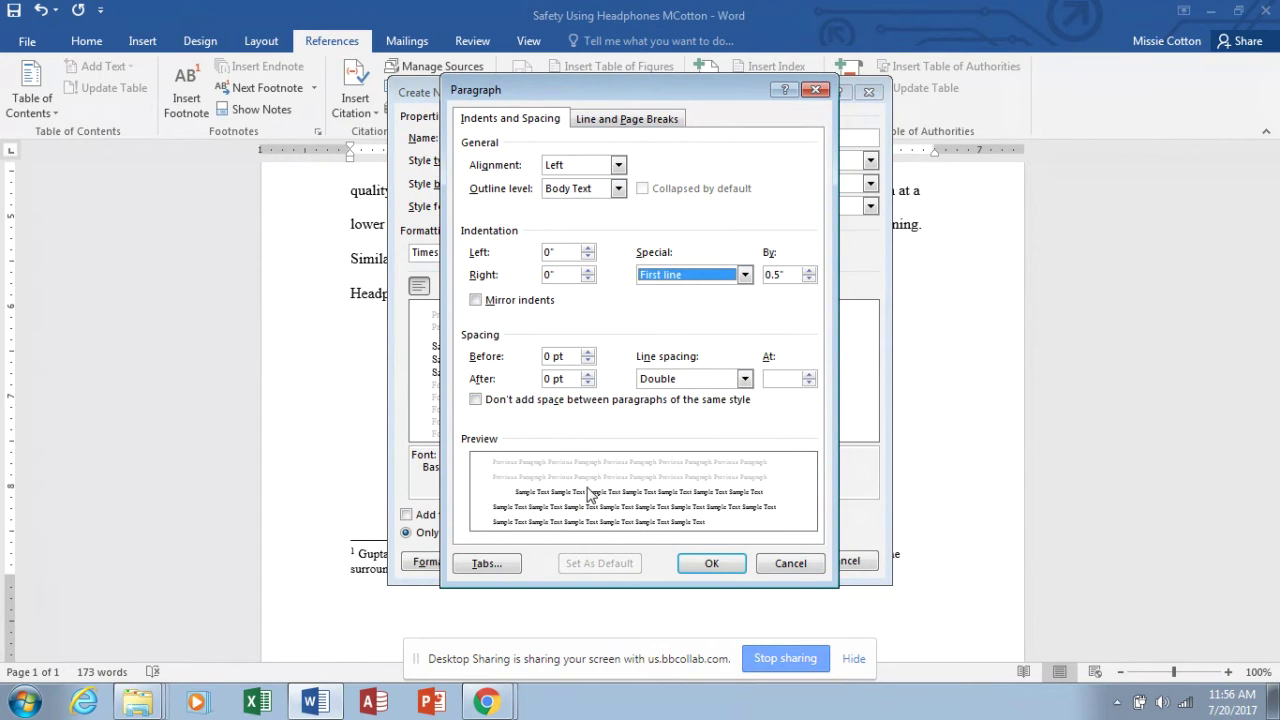
left_click(709, 564)
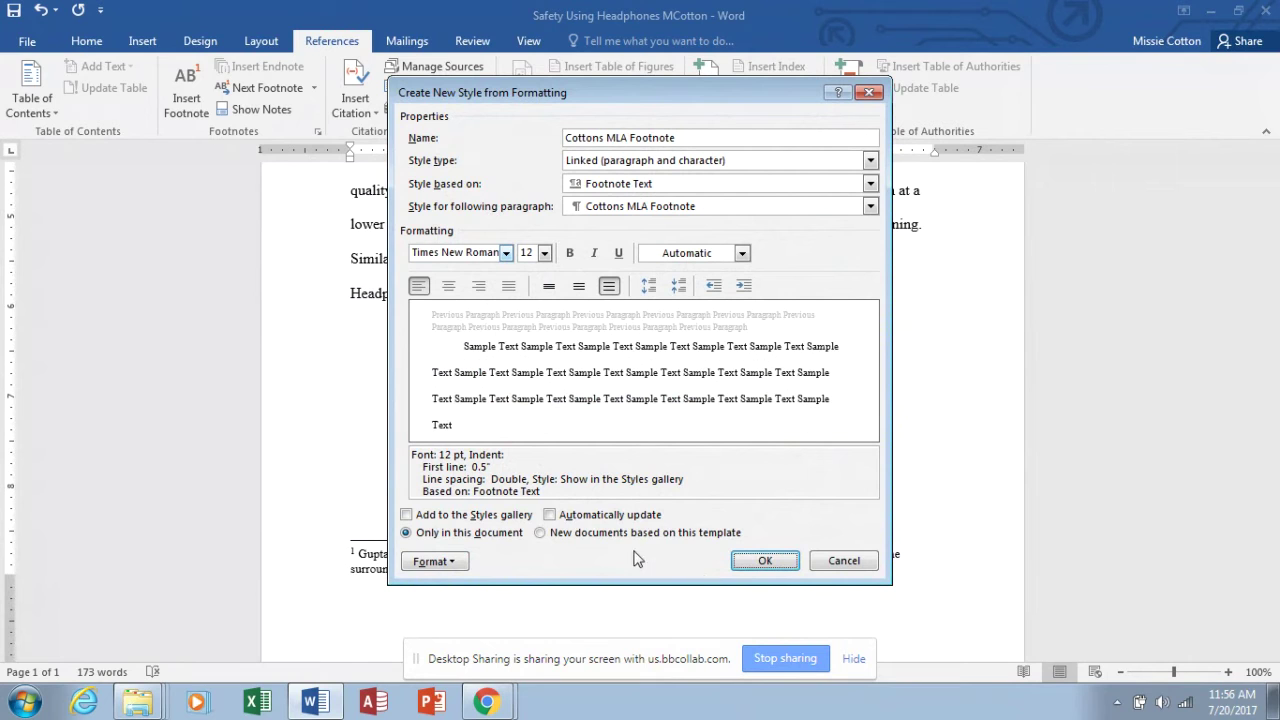
- Add the style to the Styles gallery with automatic updating, for new documents based on this template, and apply it to the footnote
left_click(408, 518)
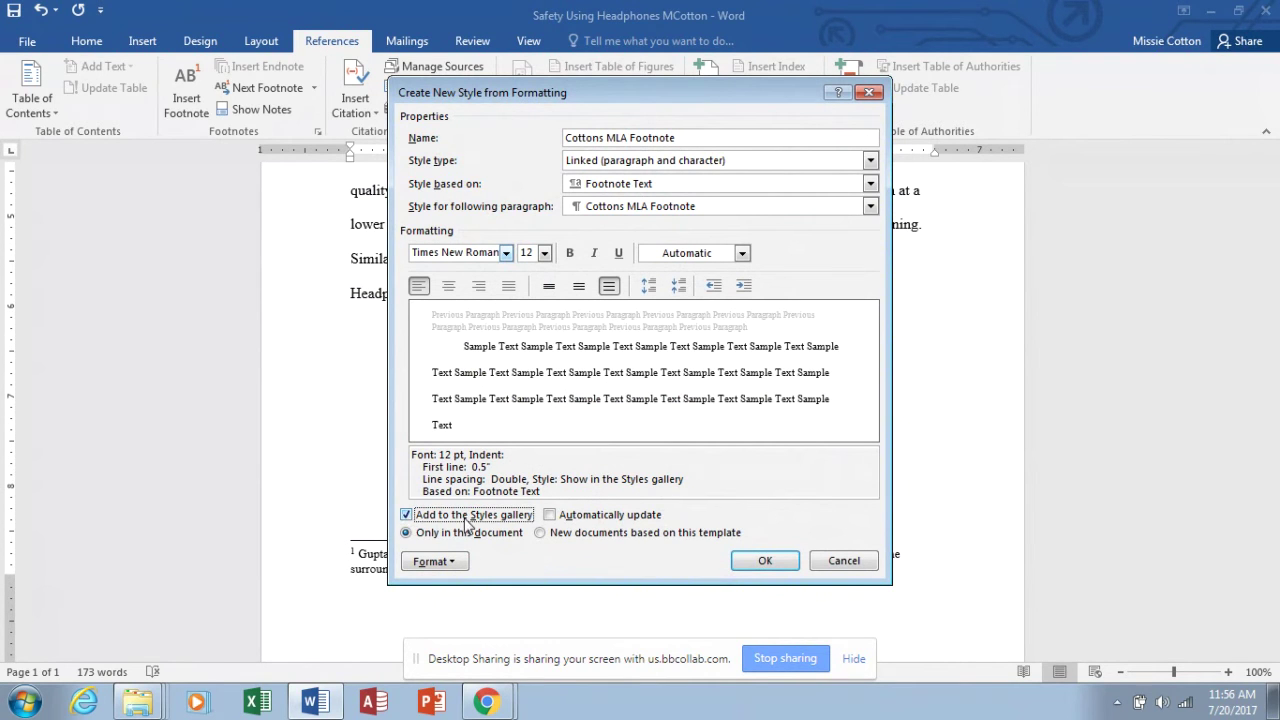
left_click(551, 516)
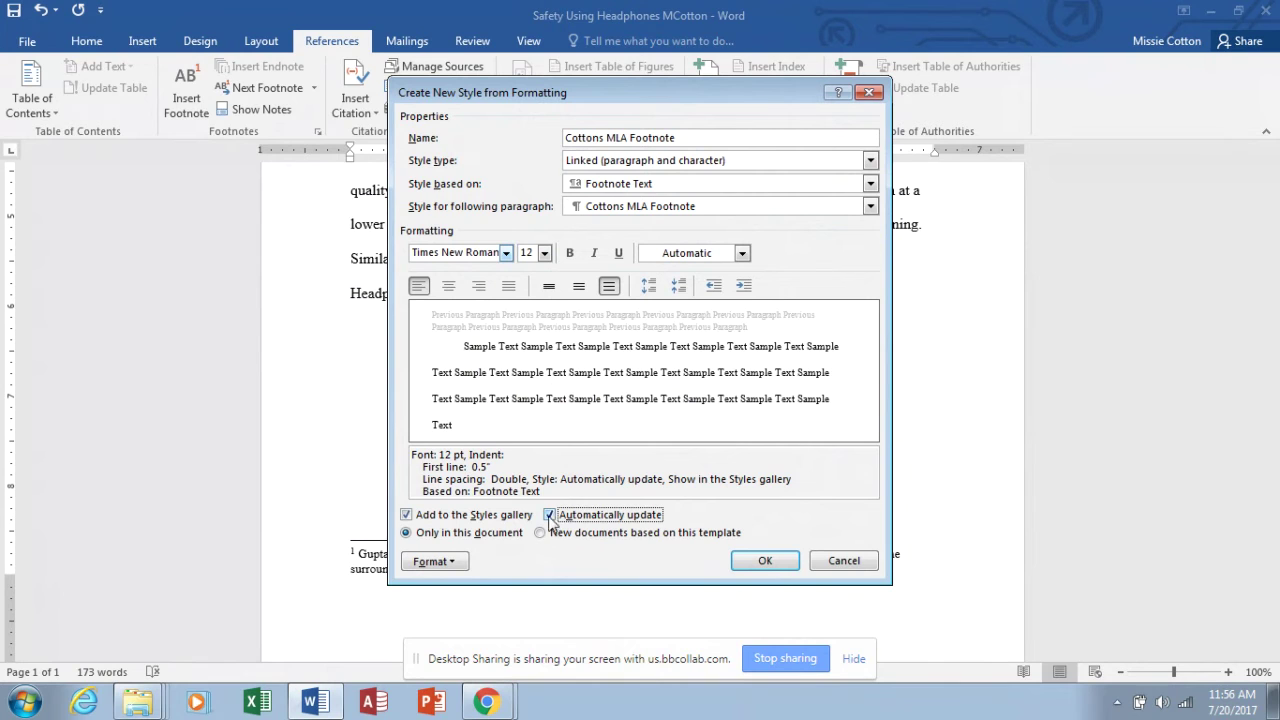
left_click(540, 534)
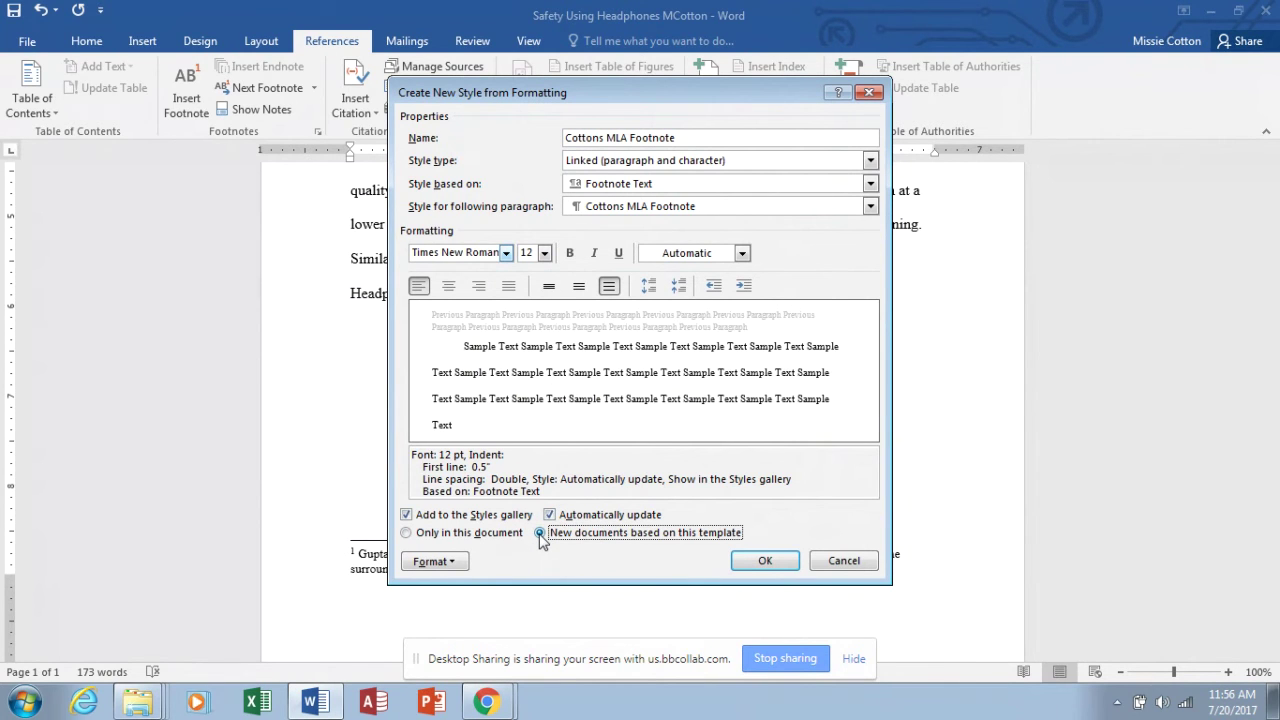
left_click(765, 561)
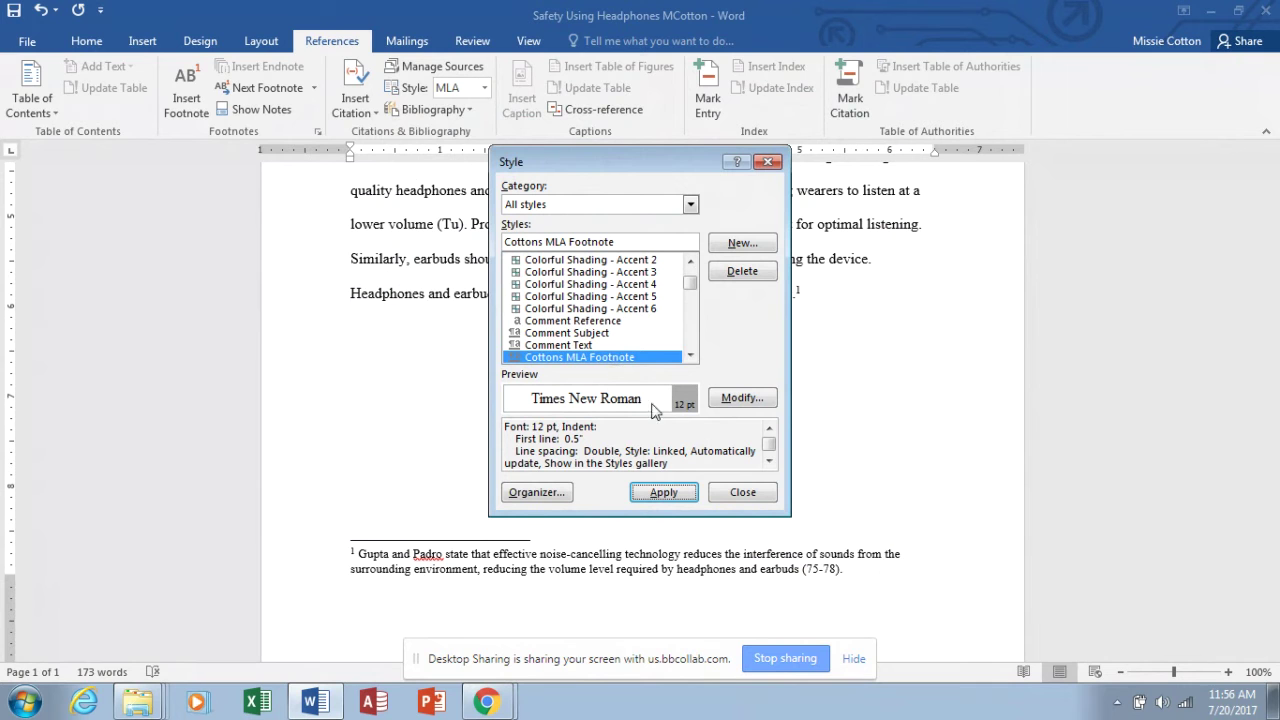
left_click(663, 492)
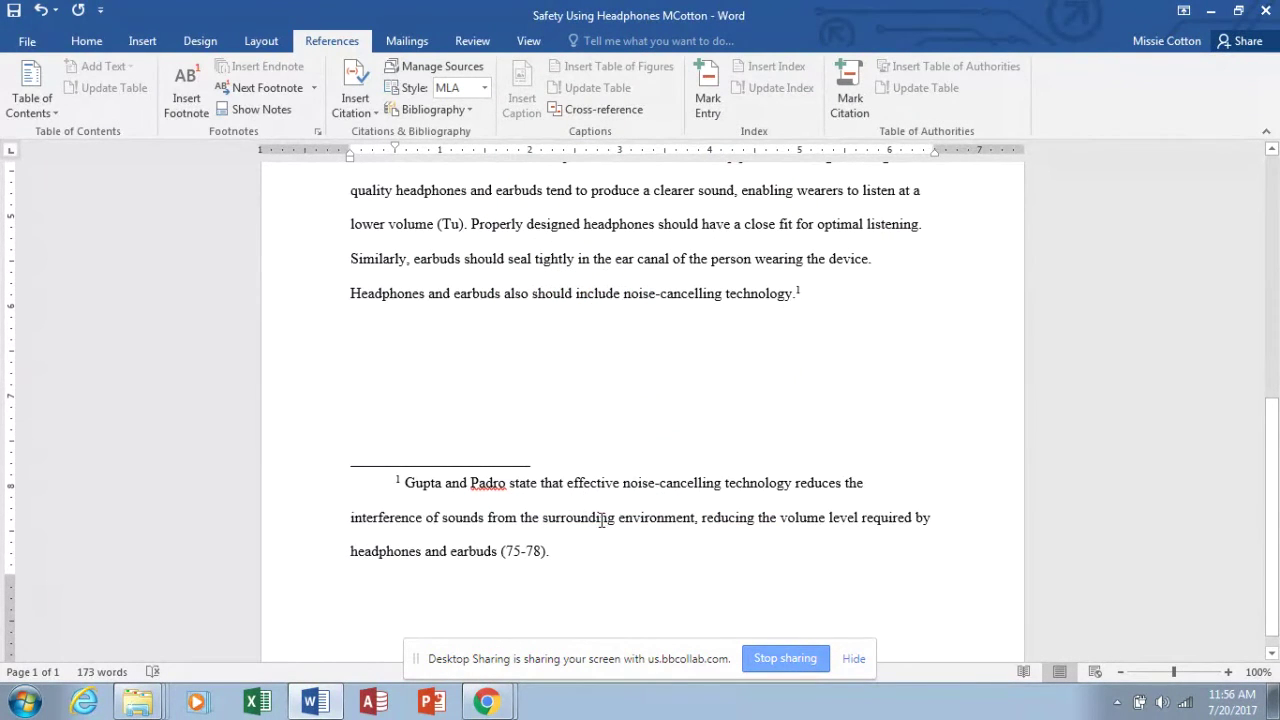
- Show the full Styles gallery to check for the new MLA footnote style
left_click(87, 42)
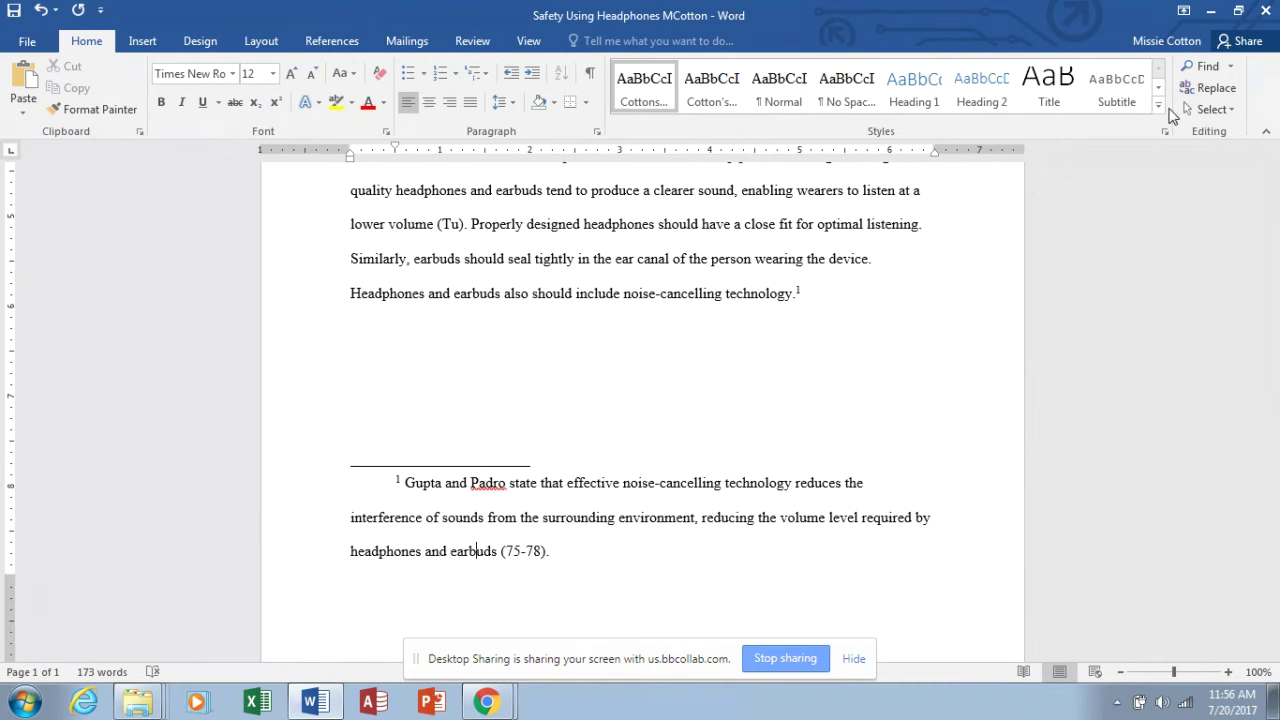
left_click(1159, 106)
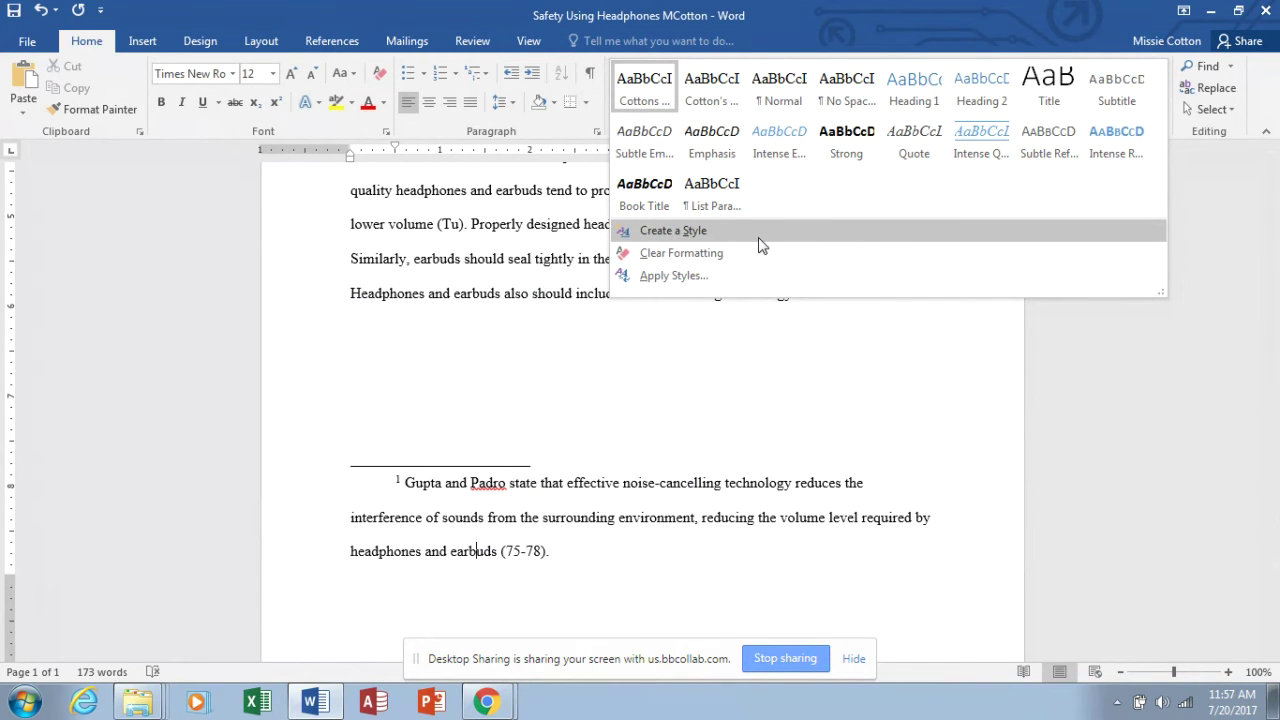
- Start a new paragraph after the footnoted sentence on noise-cancelling technology and insert the text from the Safe 3 file
left_click(661, 584)
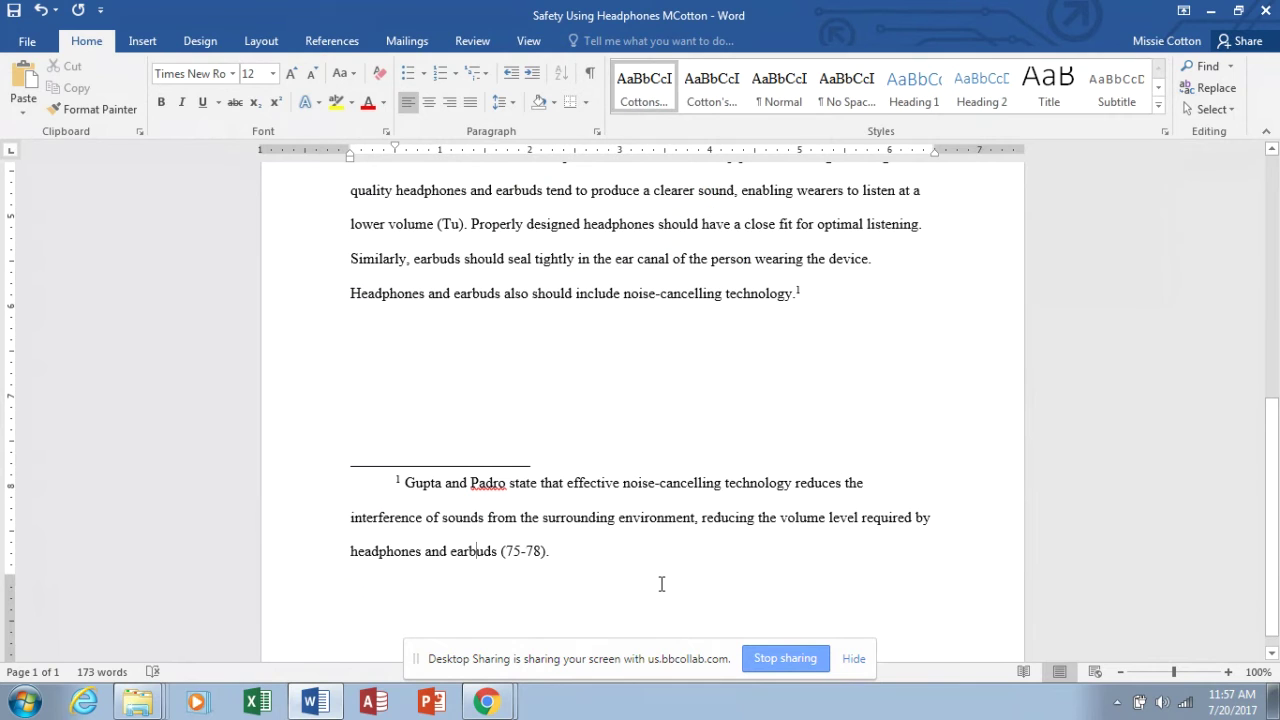
left_click(818, 293)
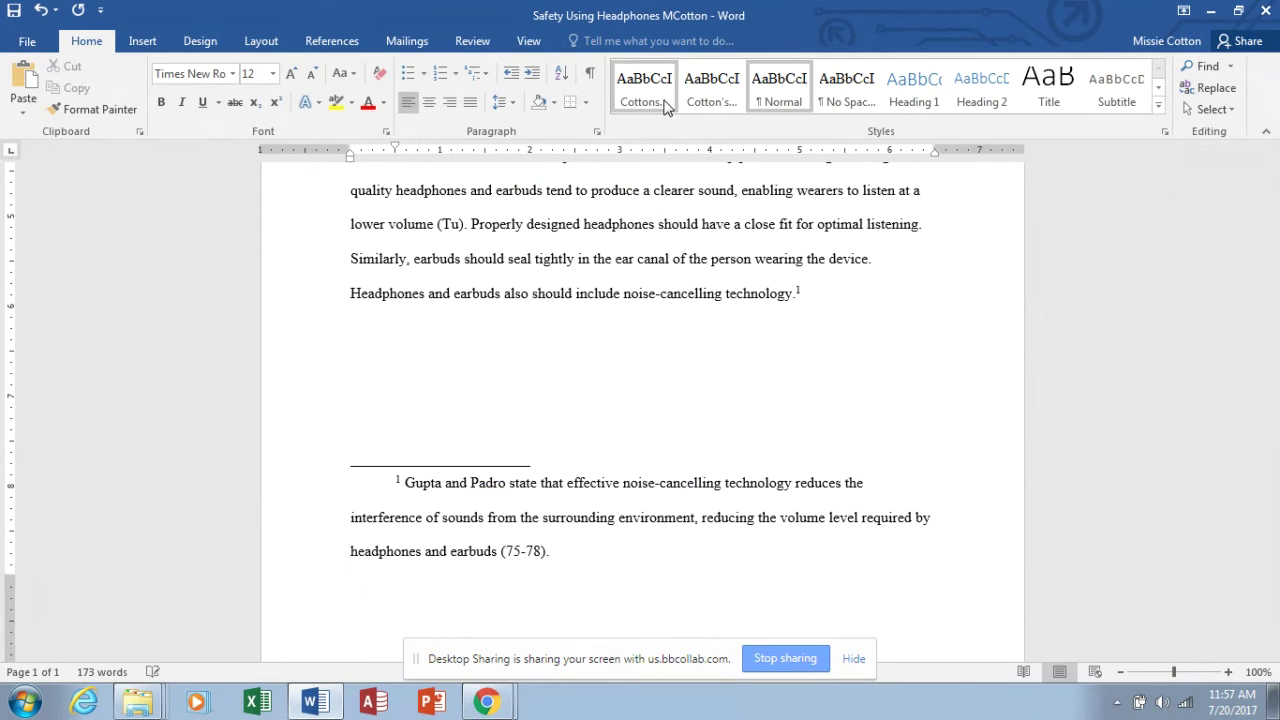
key("Return")
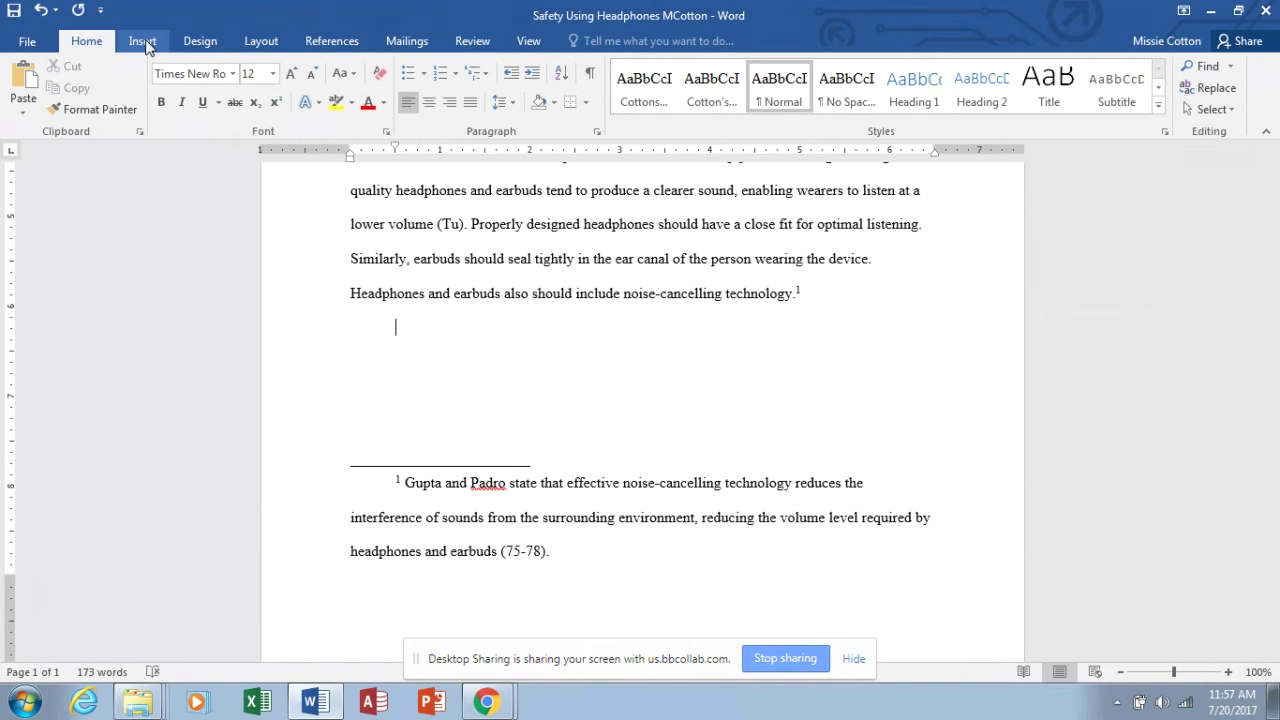
left_click(145, 45)
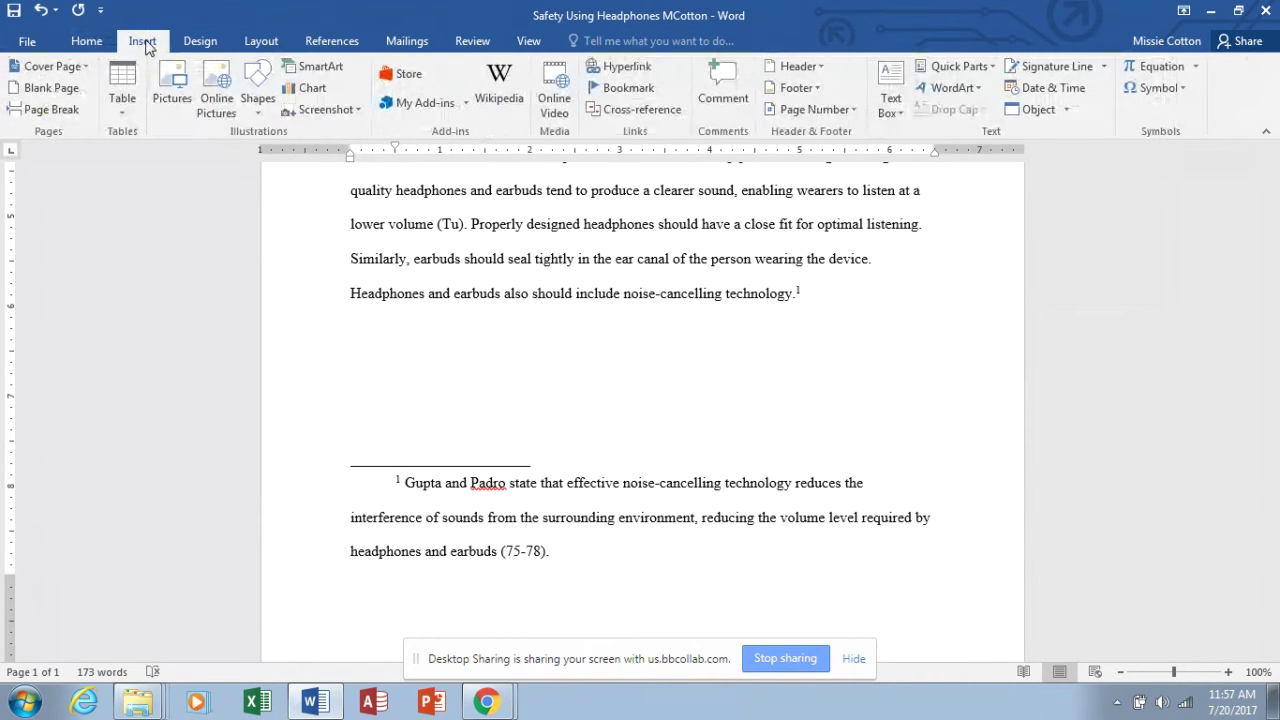
left_click(1066, 110)
left_click(1066, 158)
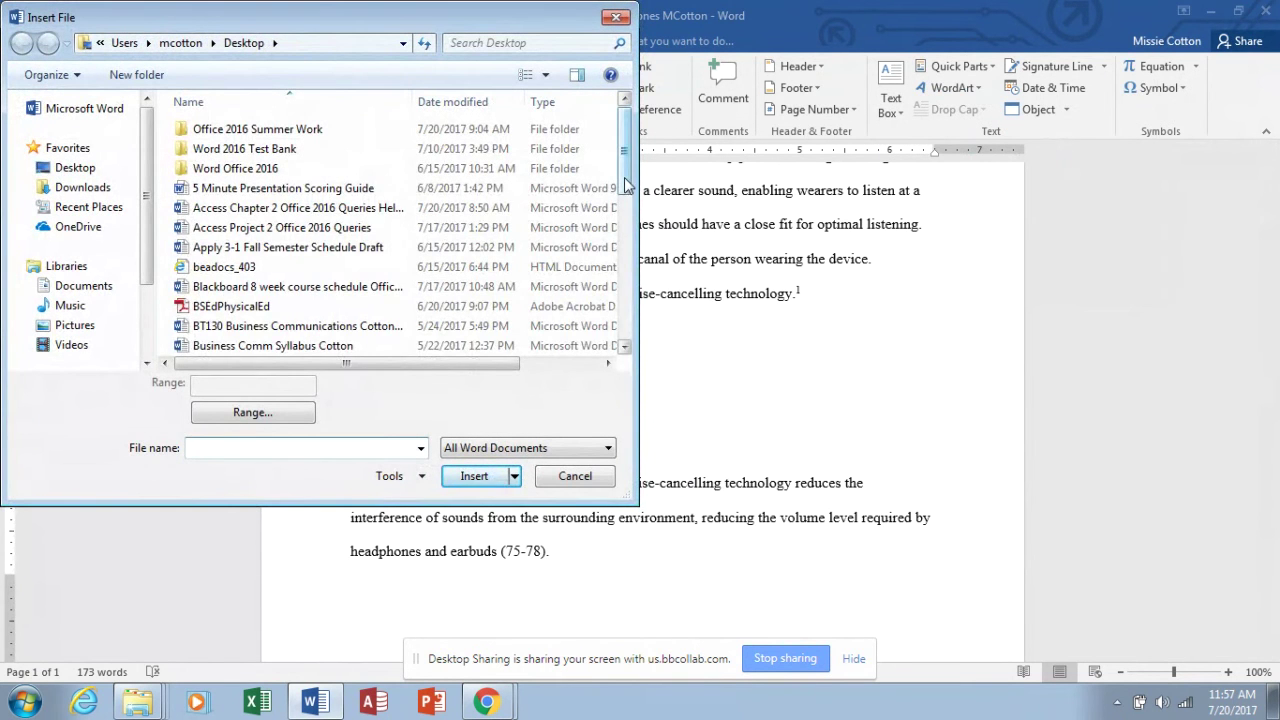
left_click_drag(626, 183, 624, 326)
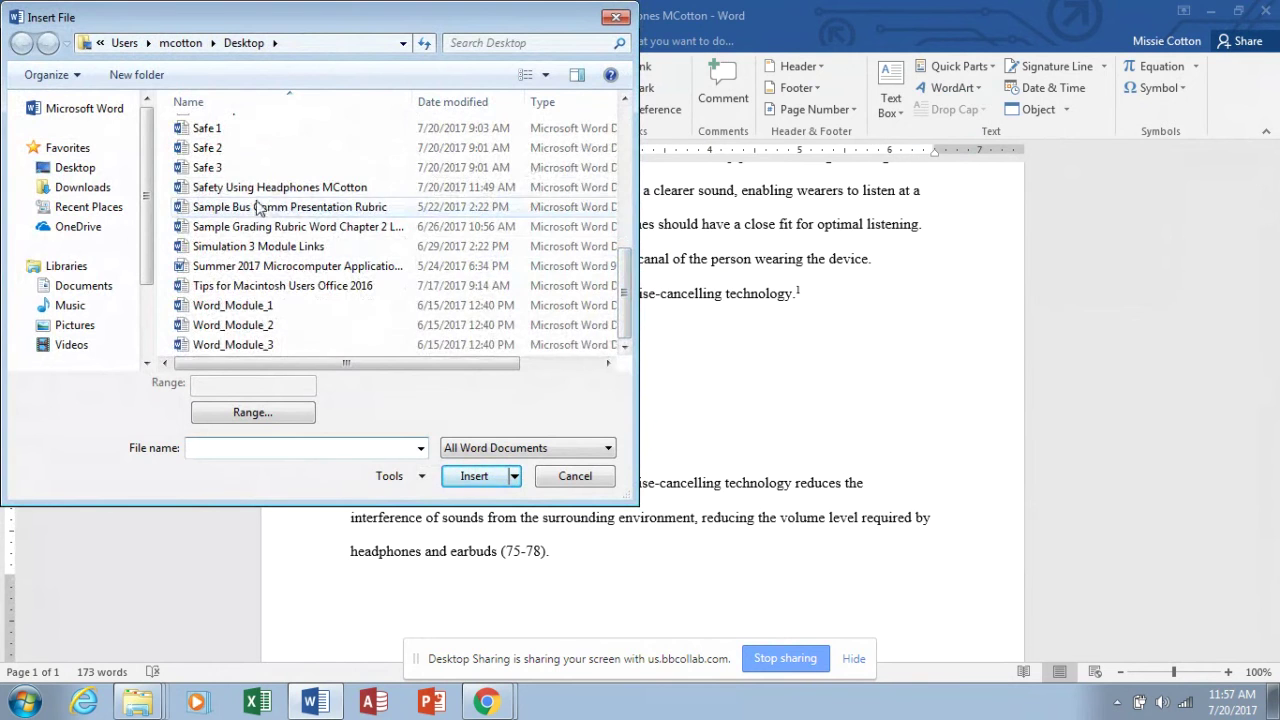
left_click(230, 167)
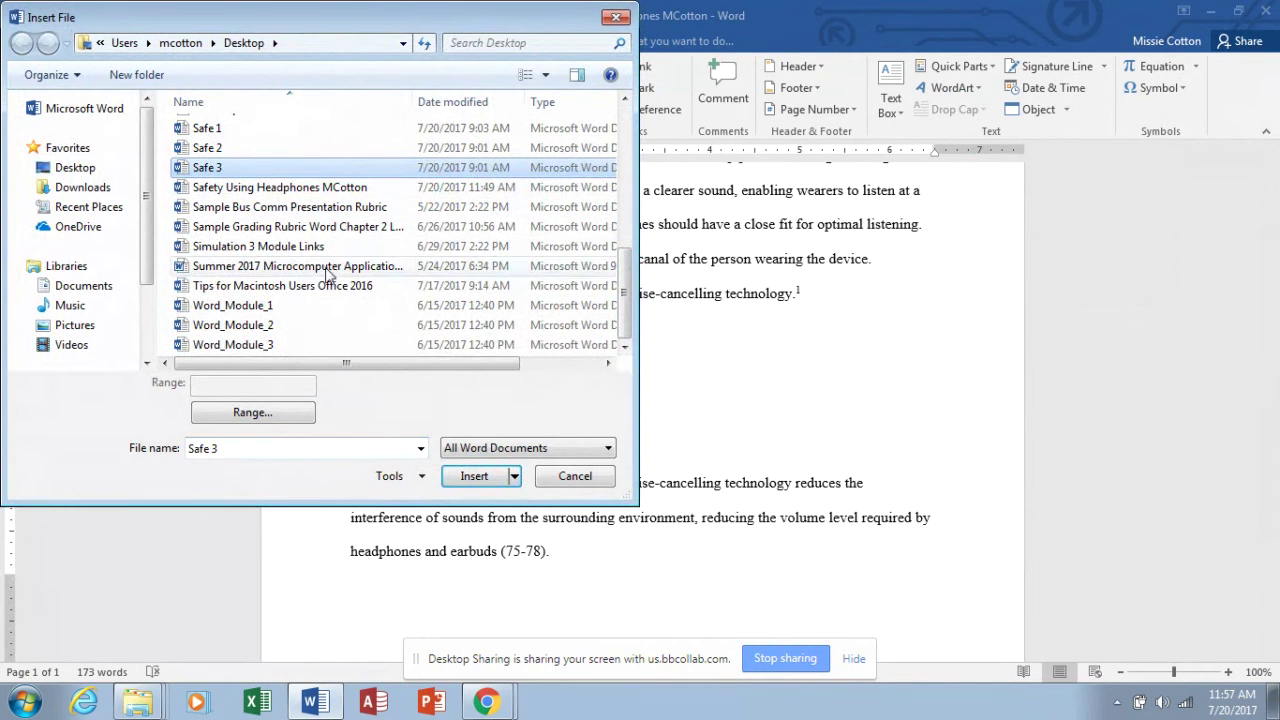
left_click(476, 476)
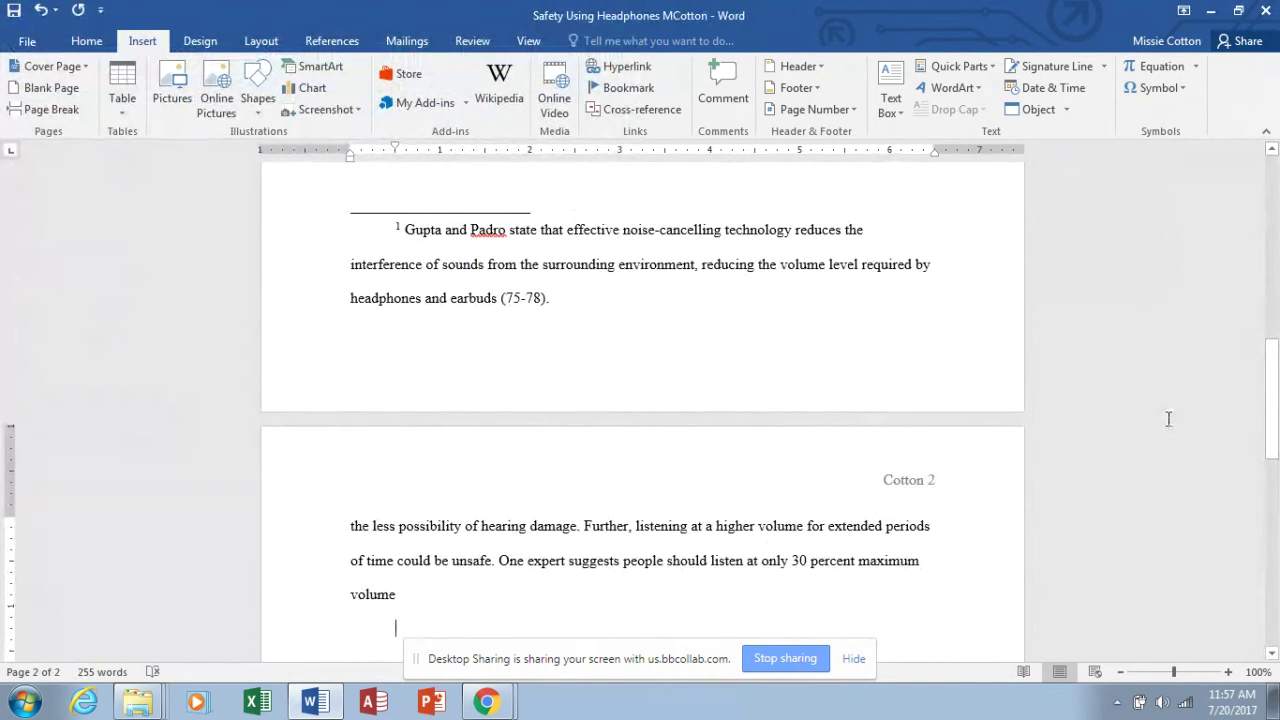
- Remove the empty paragraph after the closing word "volume" and start adding a new source for a citation there
left_click_drag(1272, 425, 1274, 462)
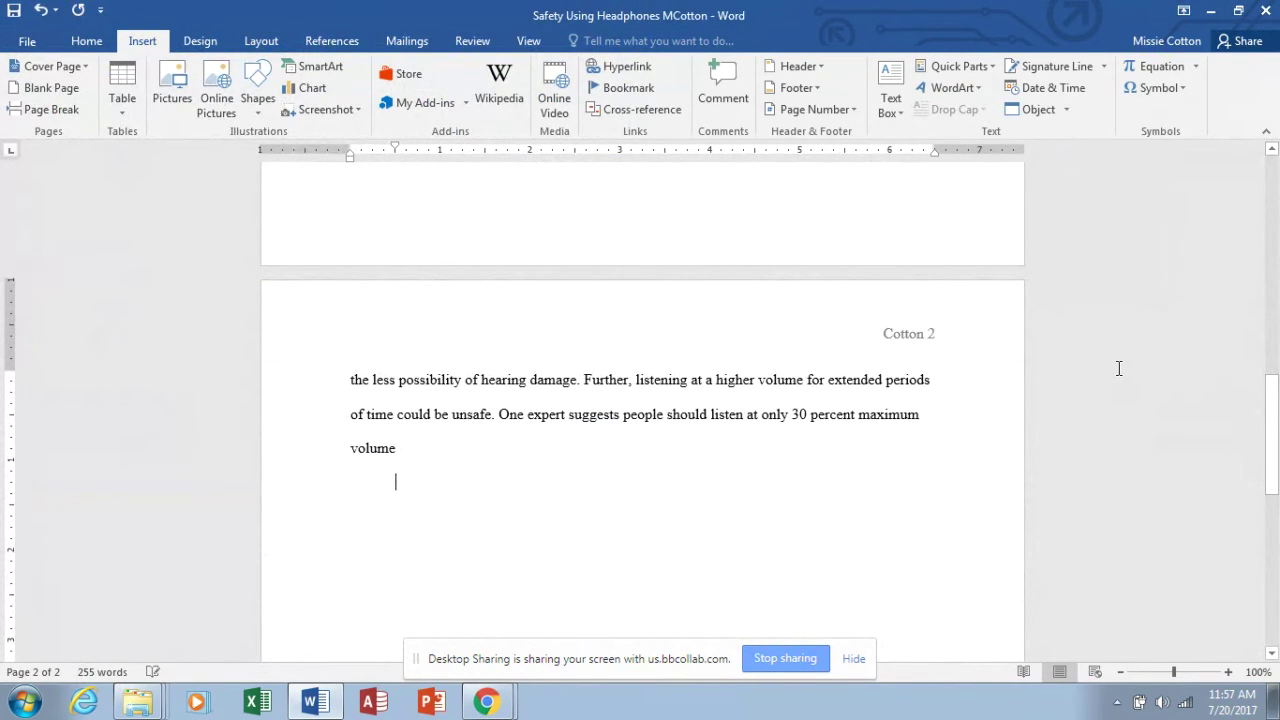
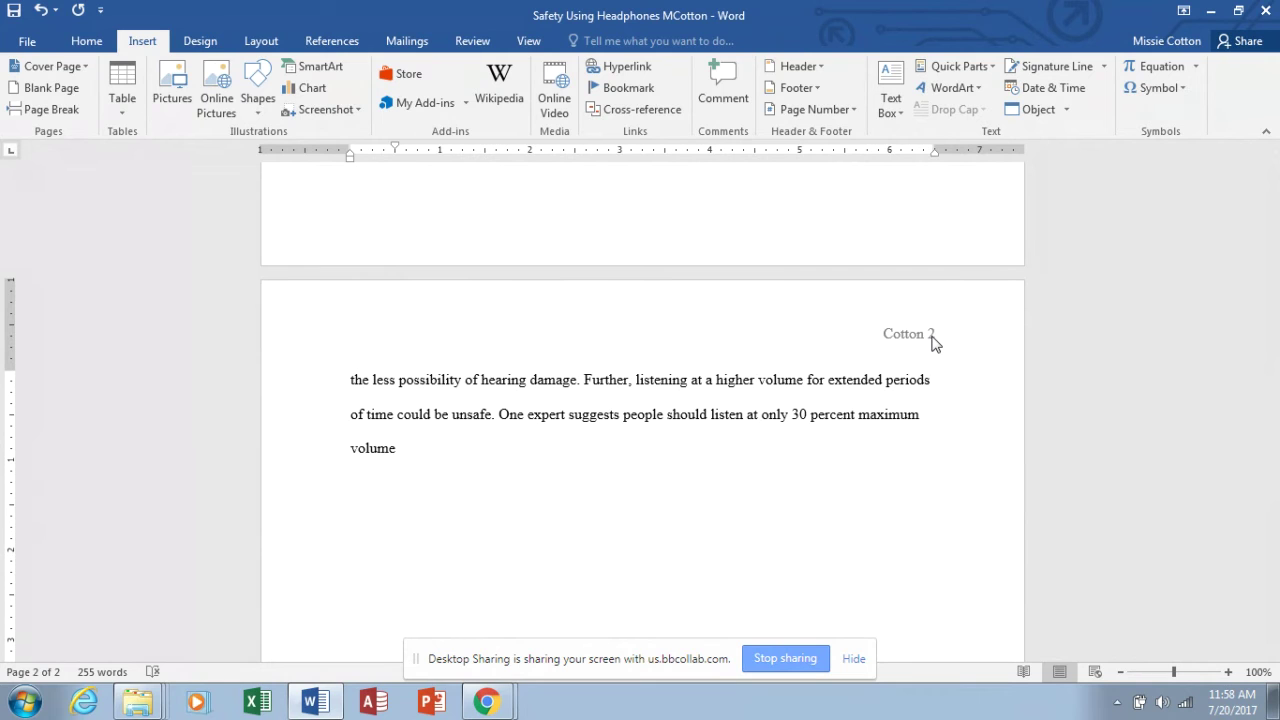
key("BackSpace")
left_click(330, 41)
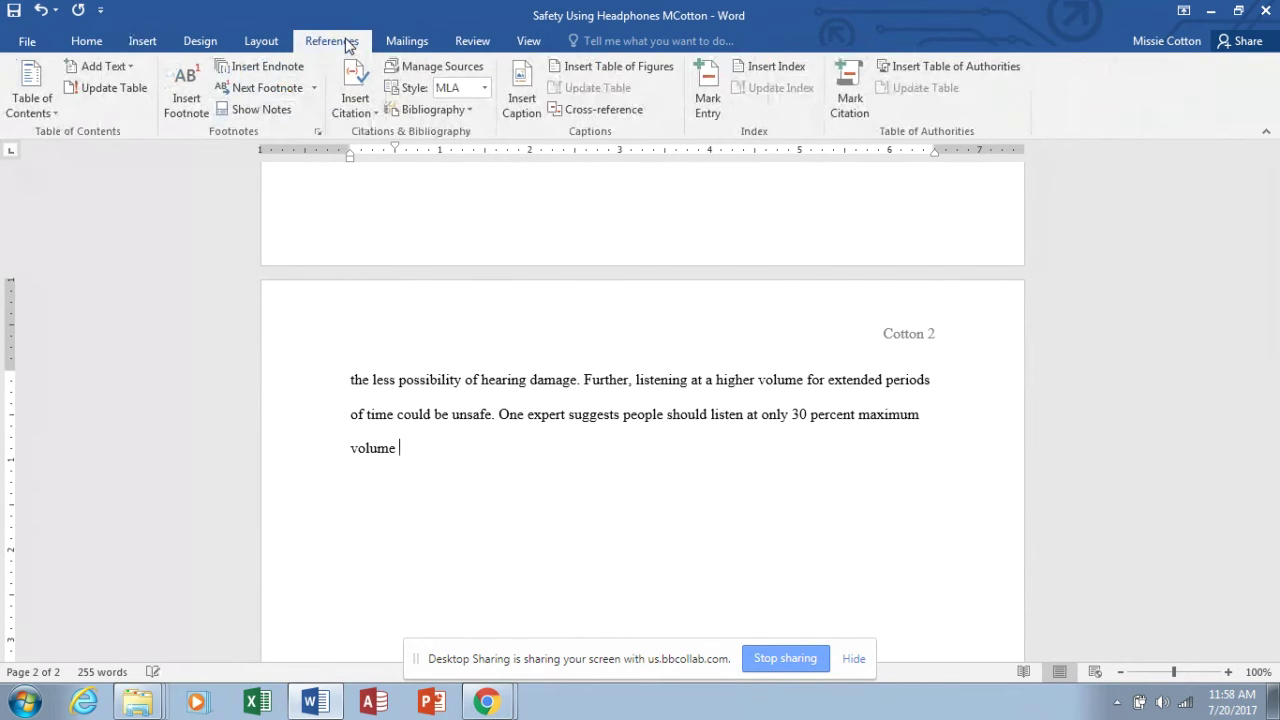
left_click(350, 100)
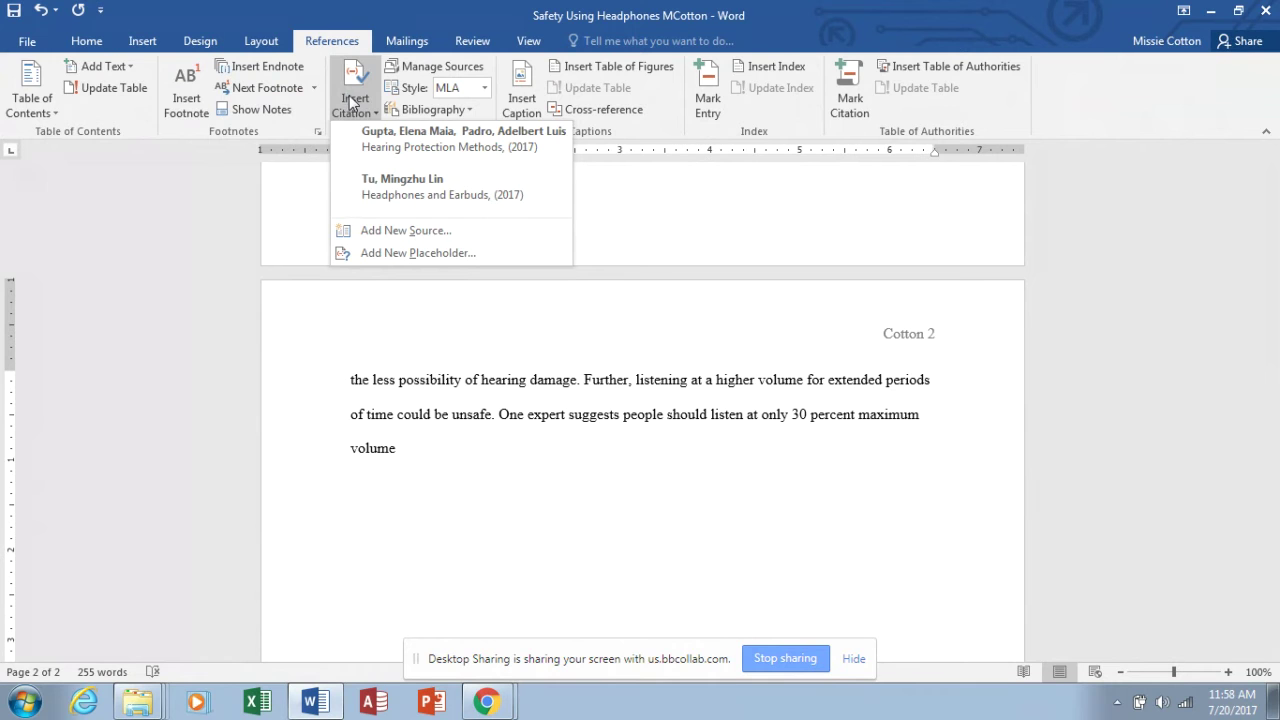
left_click(375, 226)
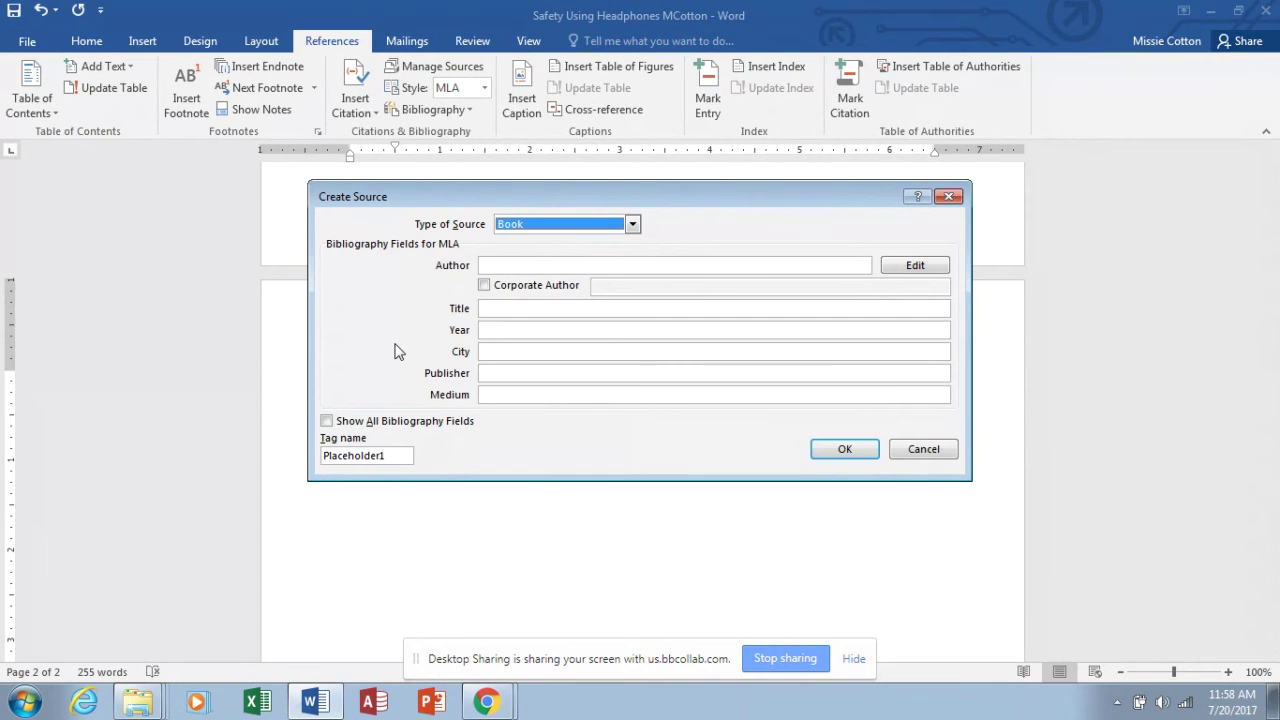
- Try to save the new source with the cited author's surname followed by 1 as its tag name
left_click(389, 453)
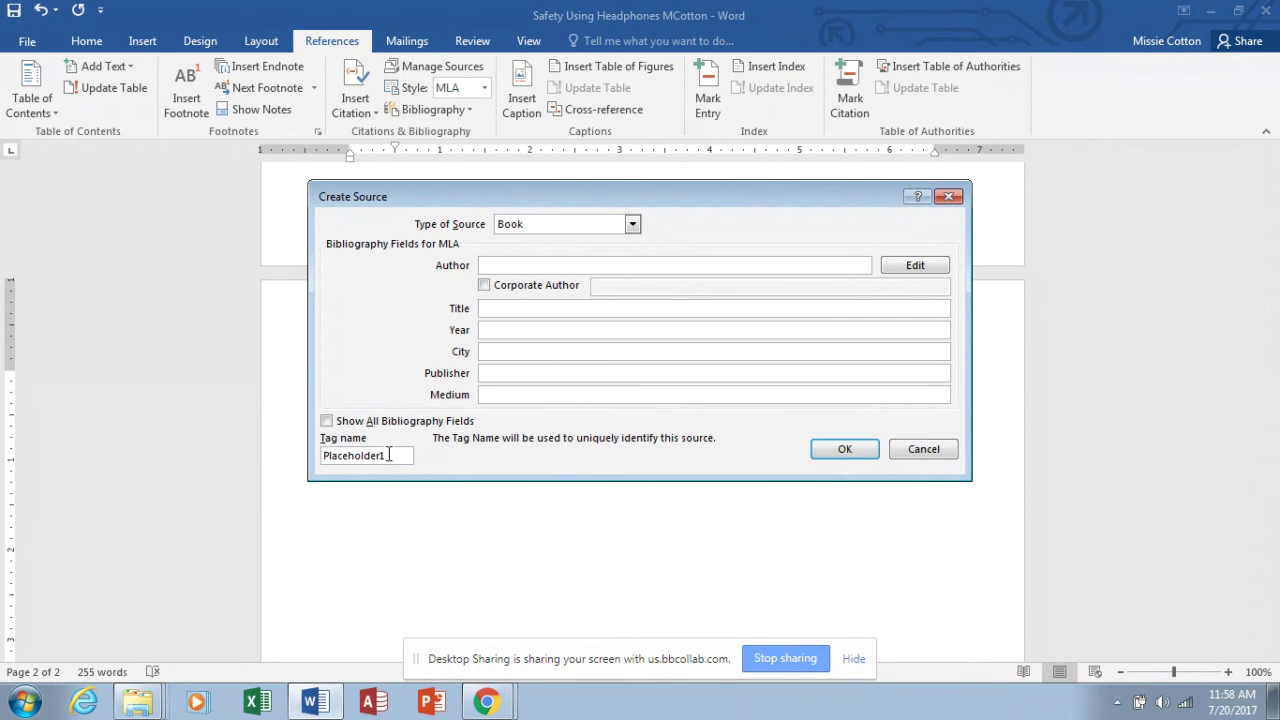
left_click_drag(389, 453, 309, 453)
type("Cher")
type("mberlain")
type("1")
left_click(844, 448)
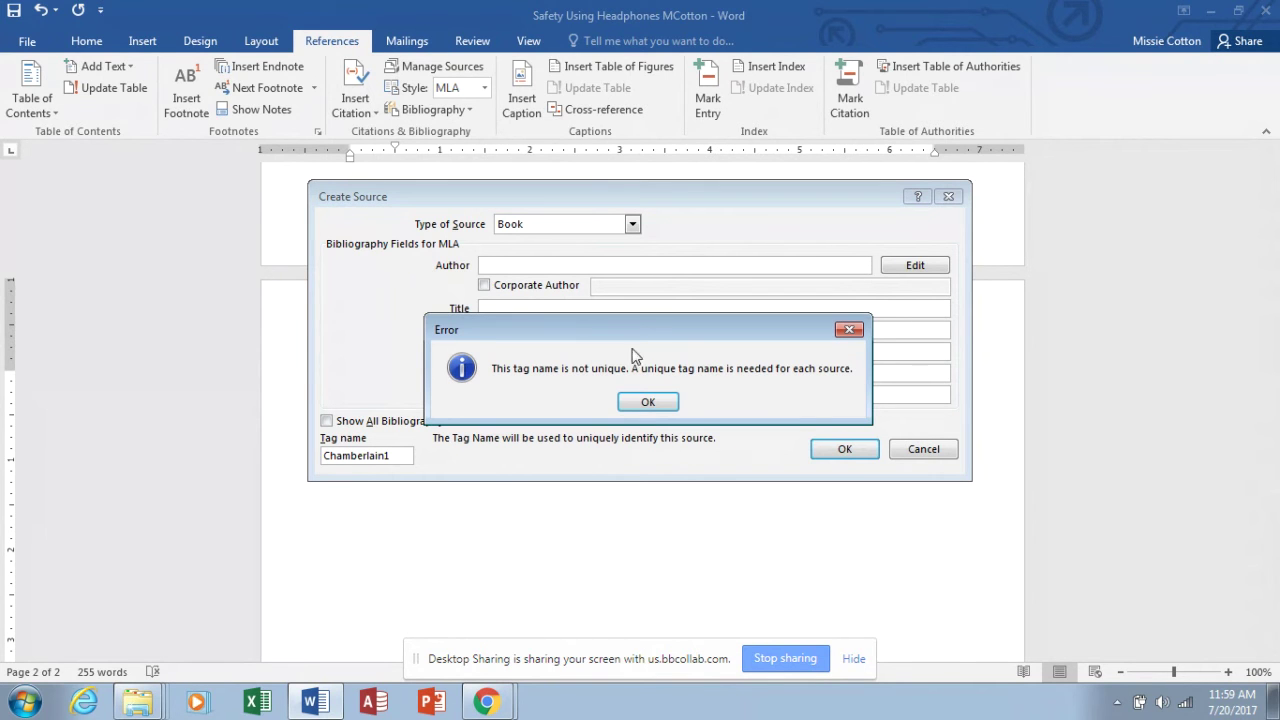
left_click(641, 398)
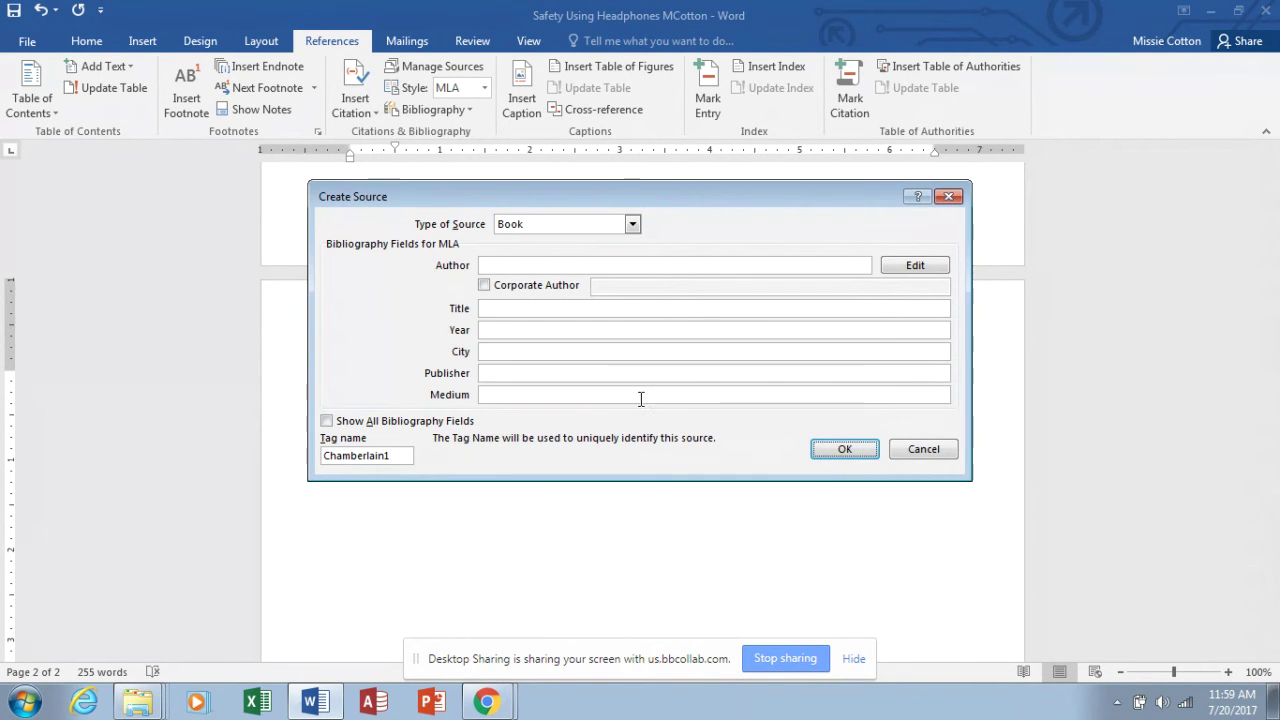
- Change the number at the end of the source's tag name to 2 and insert the citation
left_click(393, 453)
key("BackSpace")
type("2")
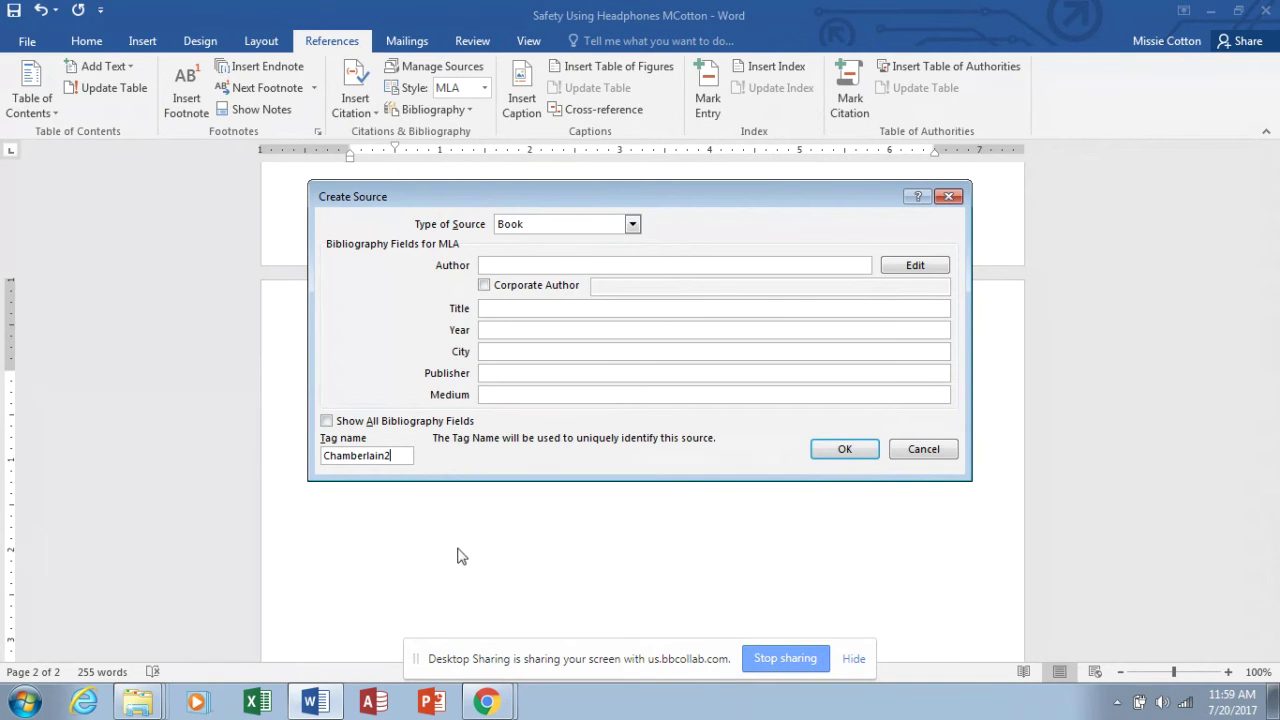
left_click(845, 449)
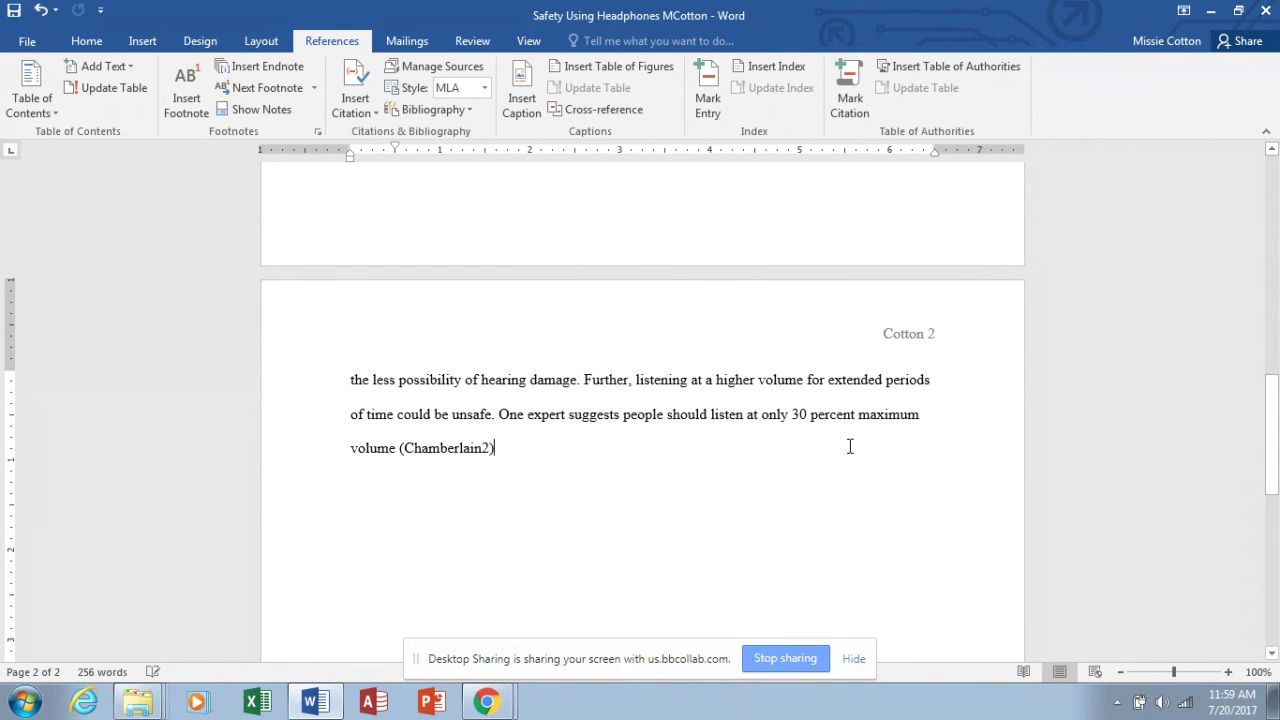
- Open the source of the citation after "volume" for editing and set its type to Web site
left_click(482, 452)
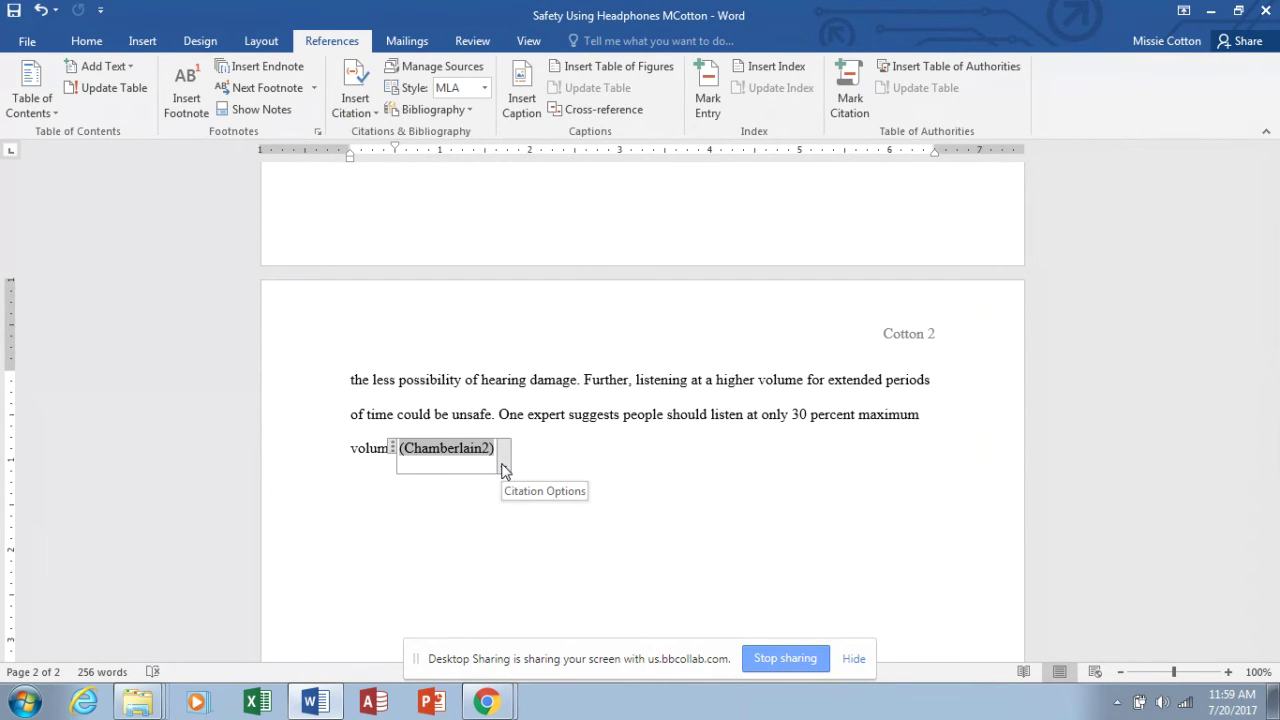
left_click(503, 466)
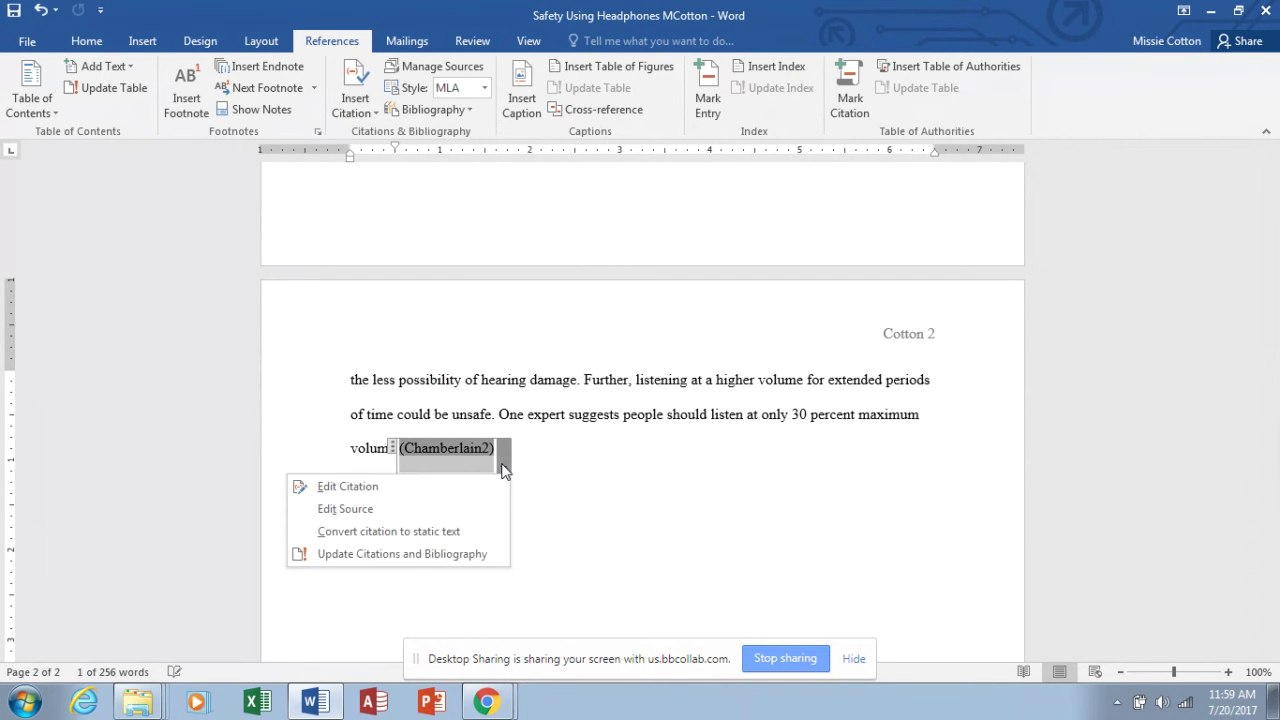
left_click(410, 510)
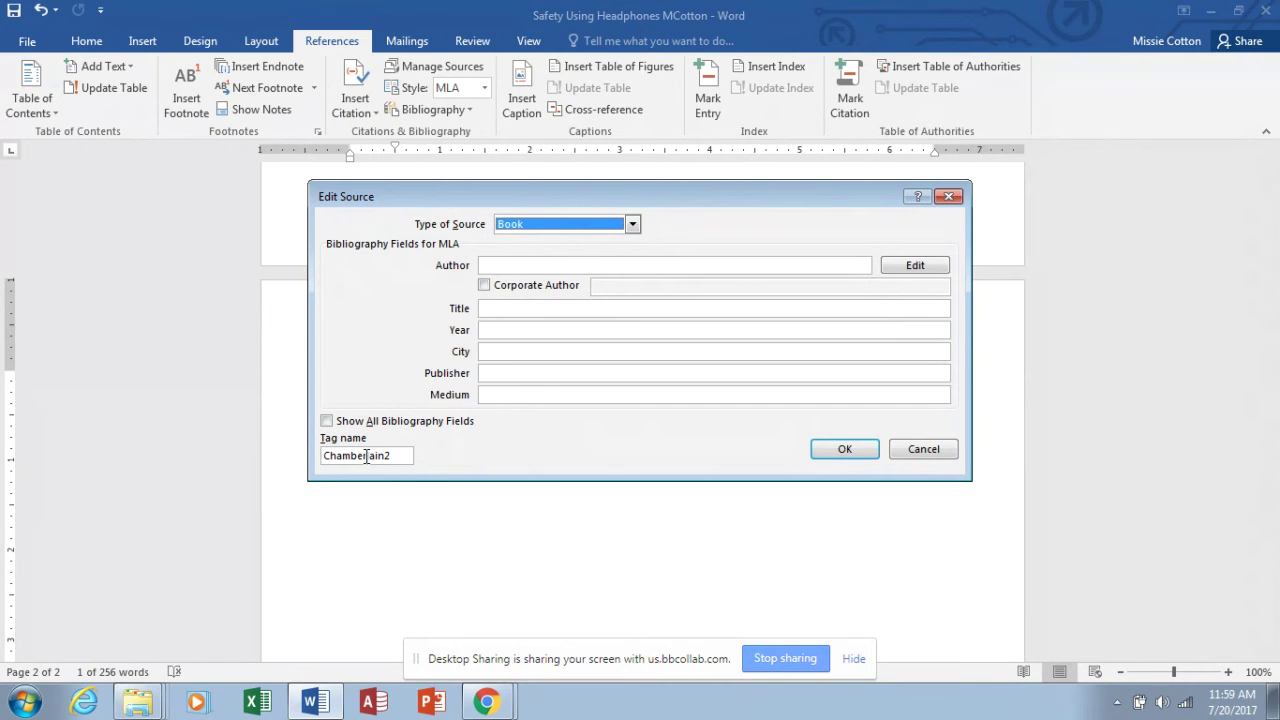
left_click(633, 225)
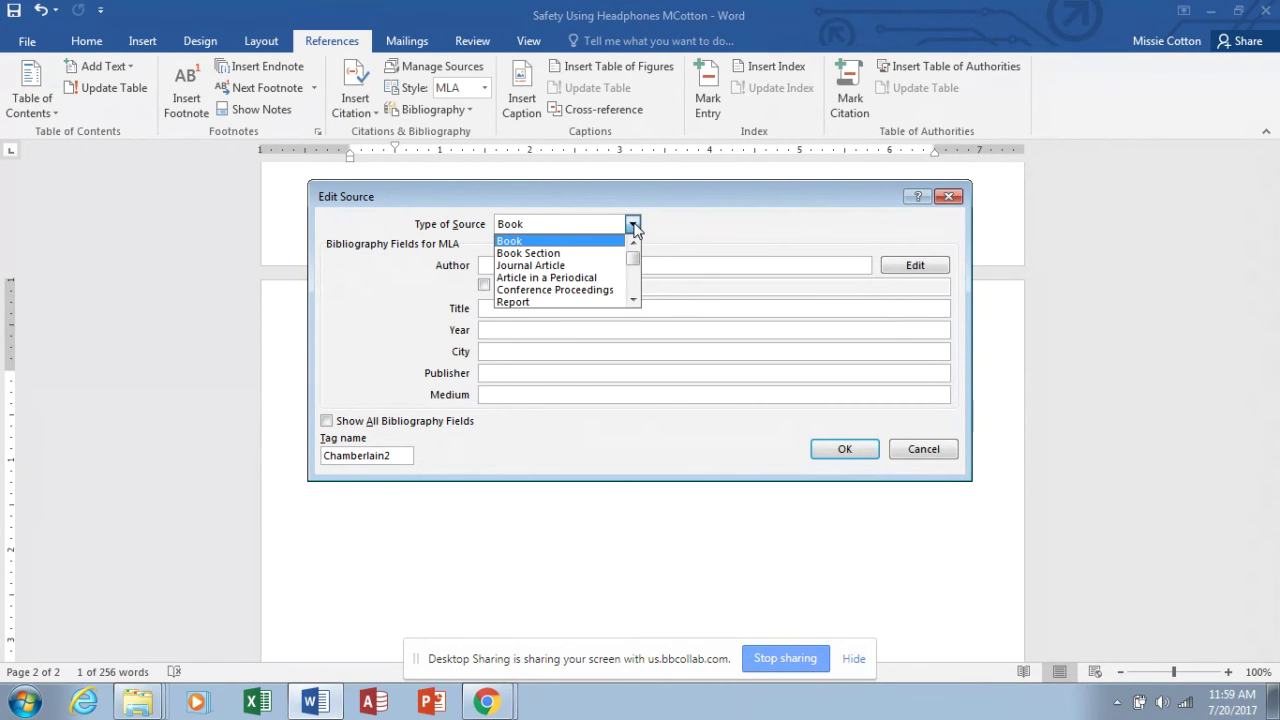
left_click_drag(633, 262, 631, 298)
left_click(634, 243)
left_click(634, 243)
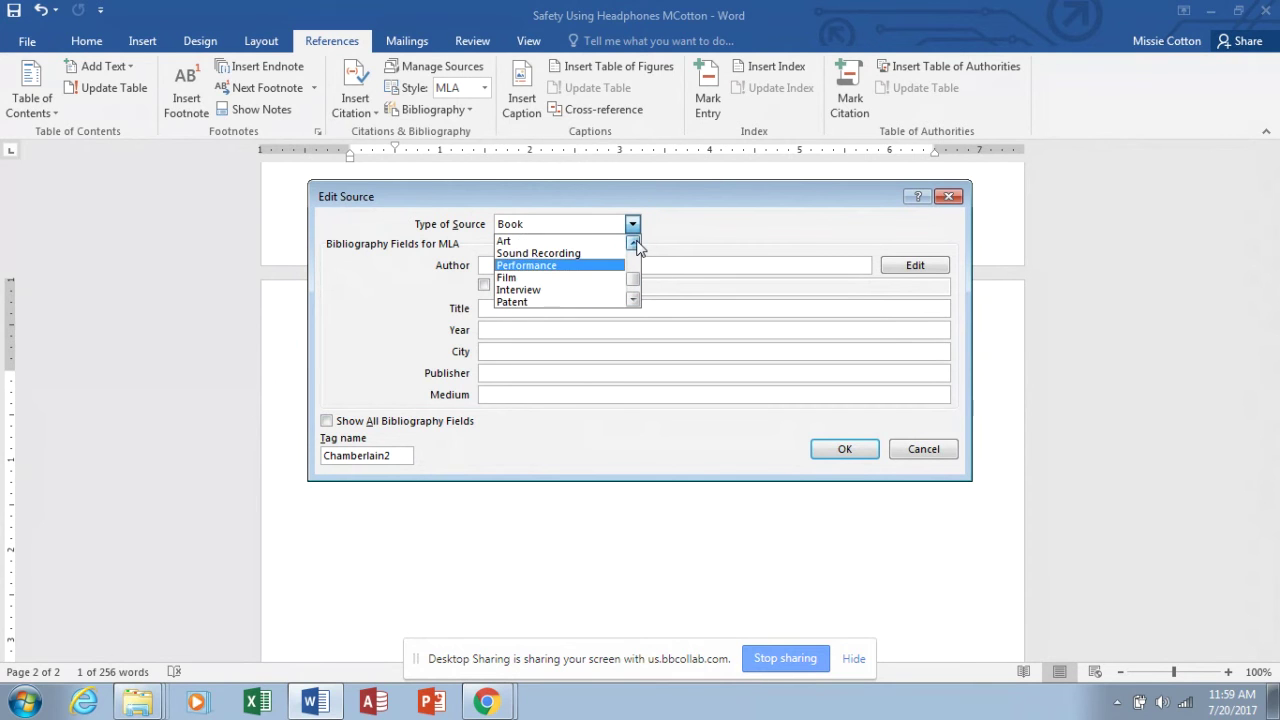
left_click(634, 243)
left_click(634, 243)
left_click(634, 243)
left_click(634, 243)
left_click(567, 254)
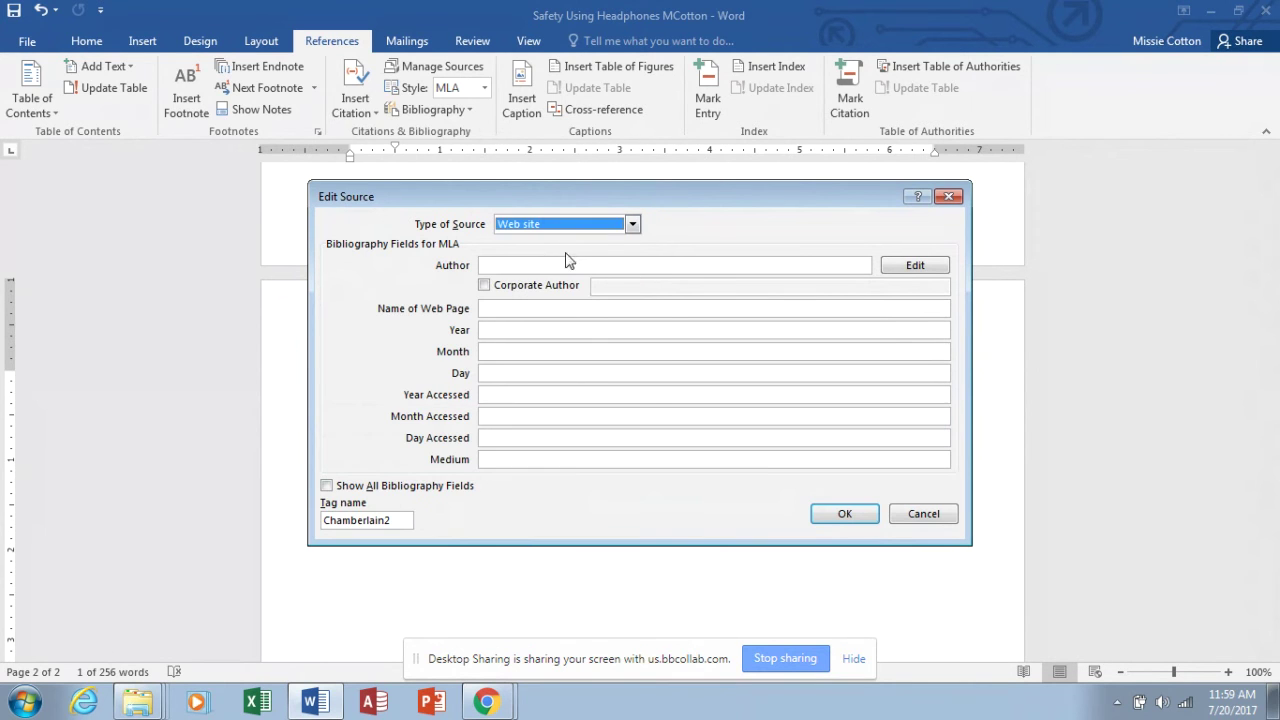
- Enter the author's full name, surname first, in the web site source
left_click(517, 265)
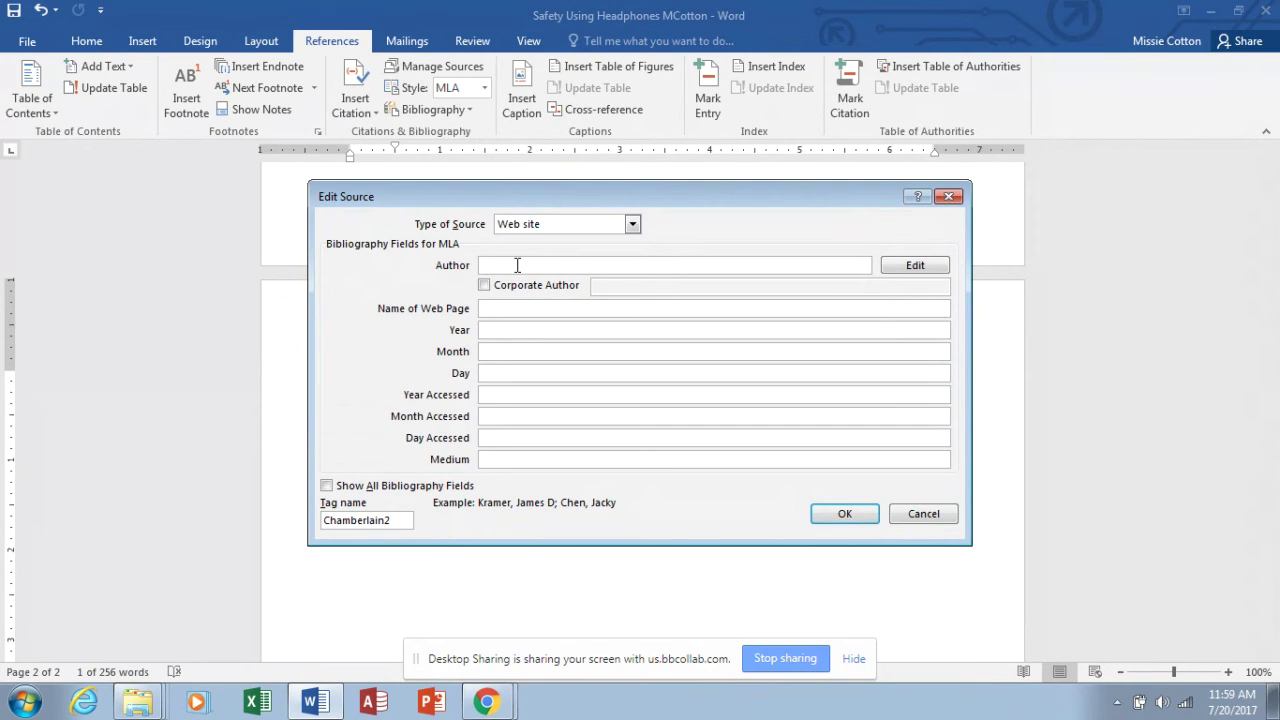
type("Chamberlai")
type("n")
type(", Megan ")
type("Lu")
left_click(516, 265)
key("BackSpace")
type("b")
left_click(606, 265)
key("BackSpace")
type("ynn")
- Name the source's web page "Understanding How Volume Levels Affect Hearing"
left_click(520, 308)
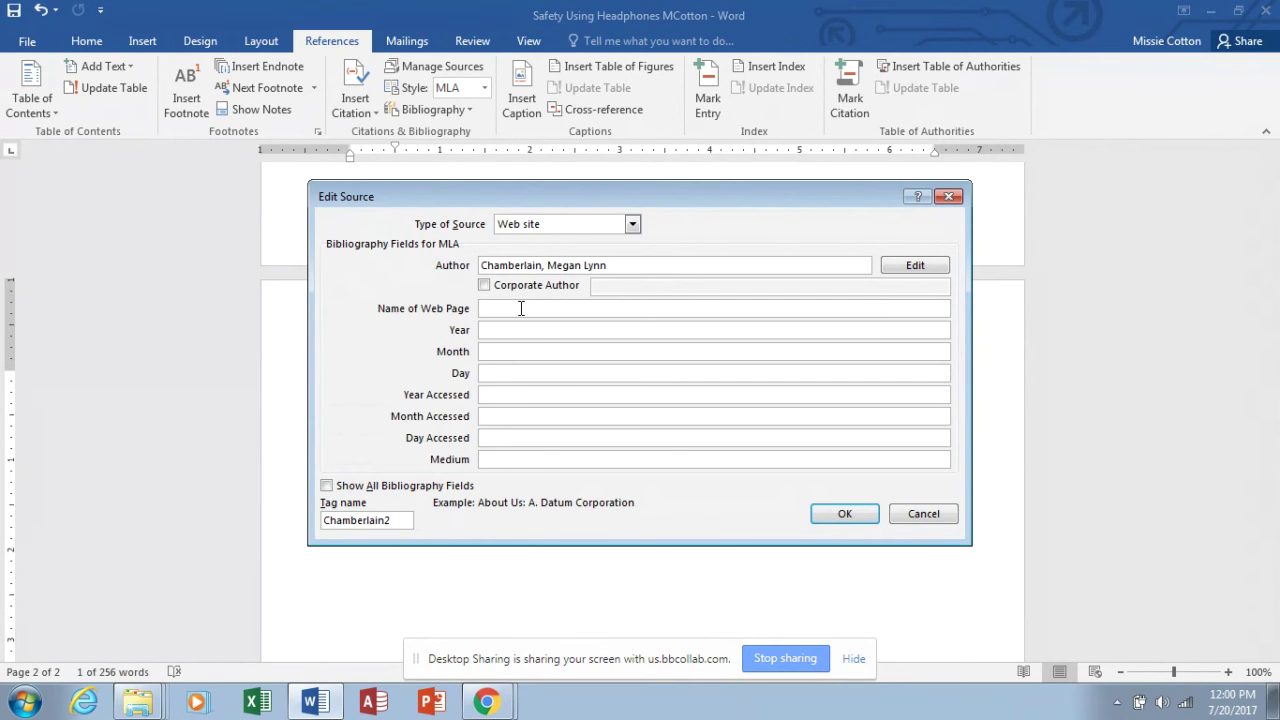
type("Understanding How Volume Levels Affect ")
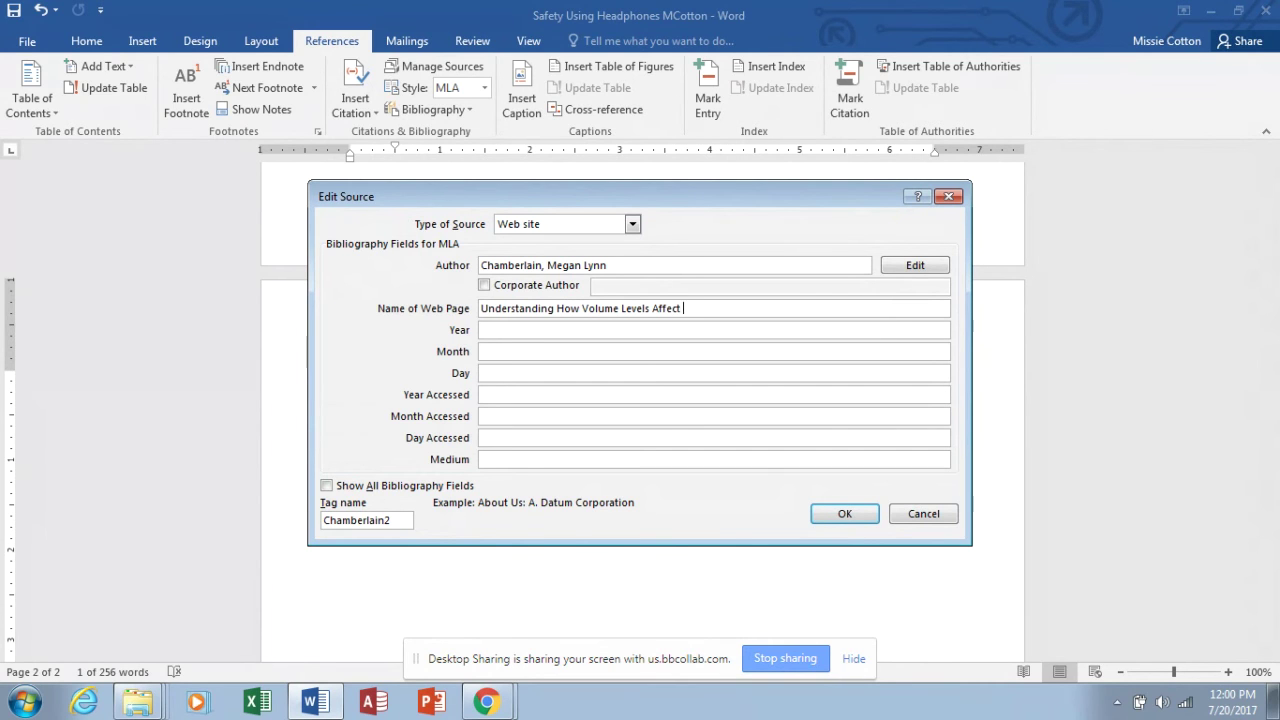
type("Hearing")
key("Tab")
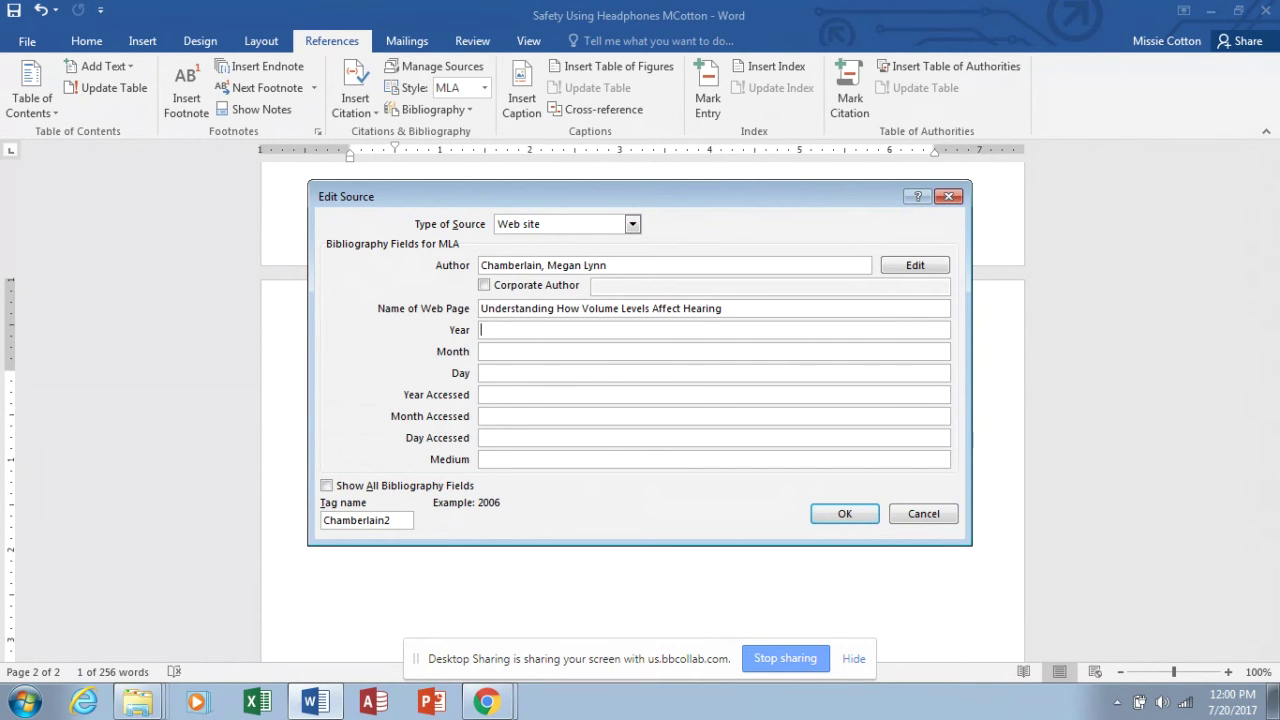
- Show all bibliography fields for the source and set the production company to Course Technology
left_click(328, 486)
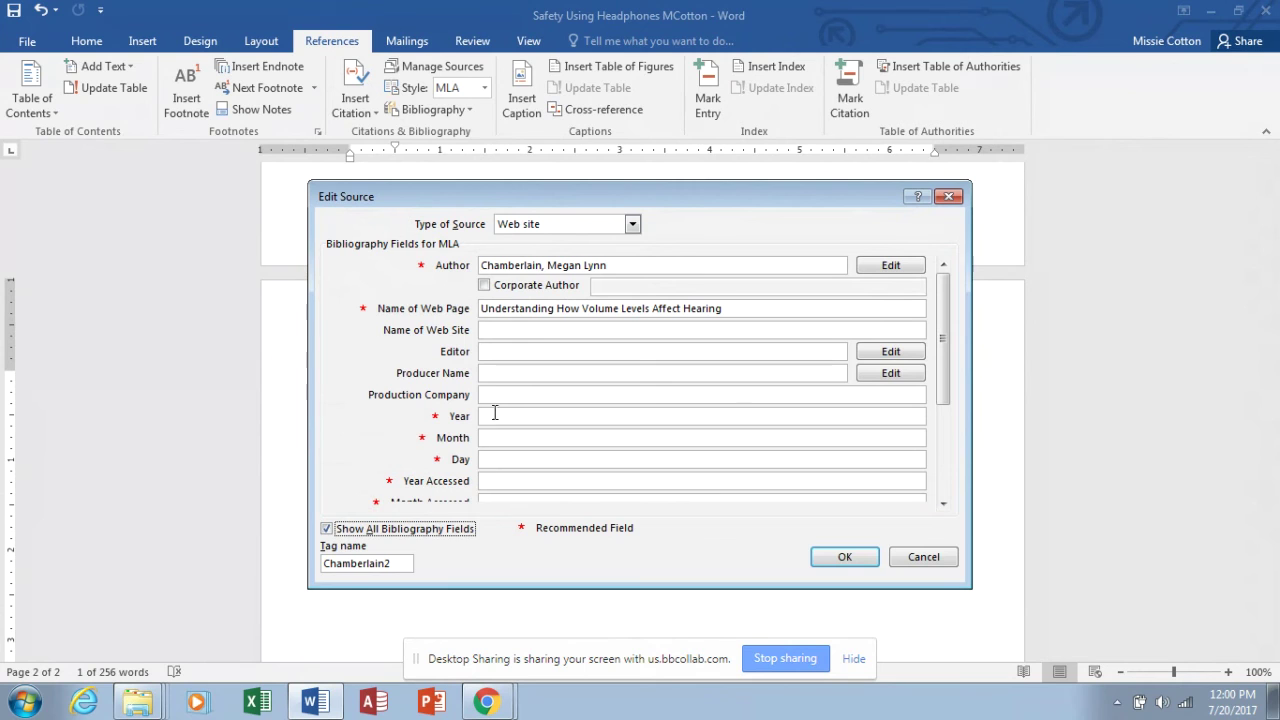
left_click(491, 395)
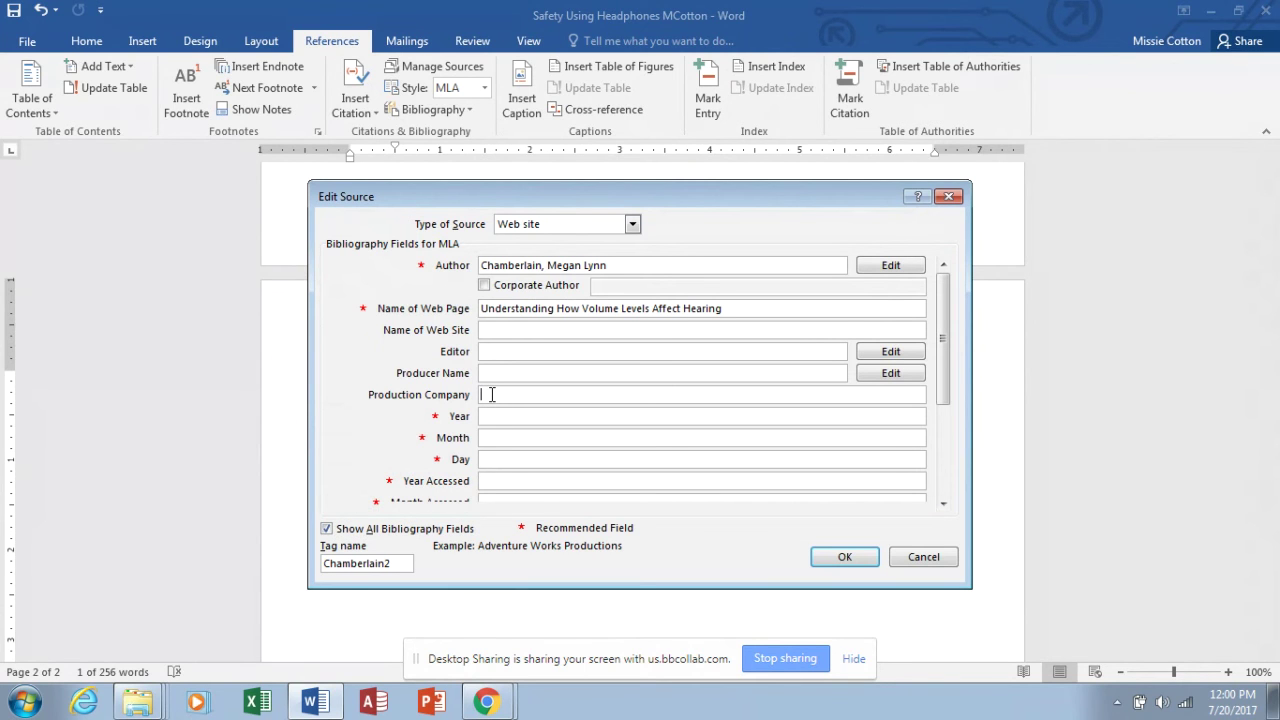
type("Course Technology")
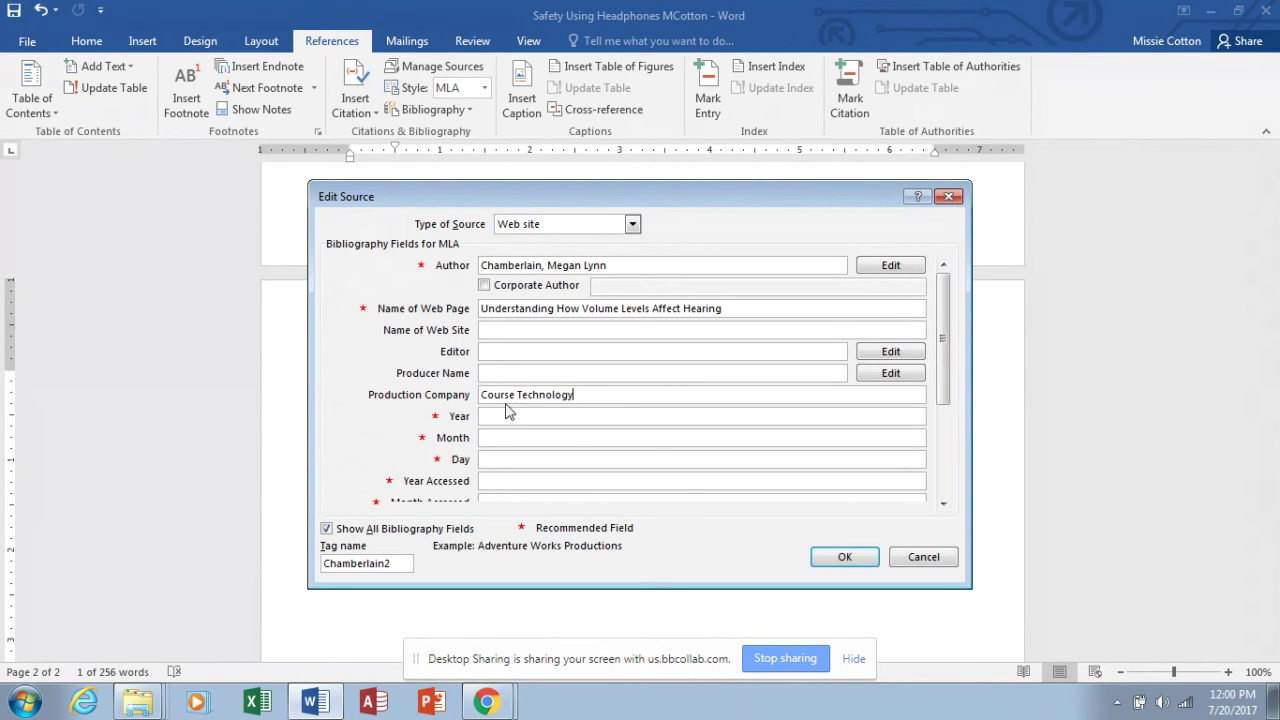
- Set the source's access date to year 2017, month Sept. and day 16
left_click(943, 503)
left_click(943, 503)
left_click(943, 503)
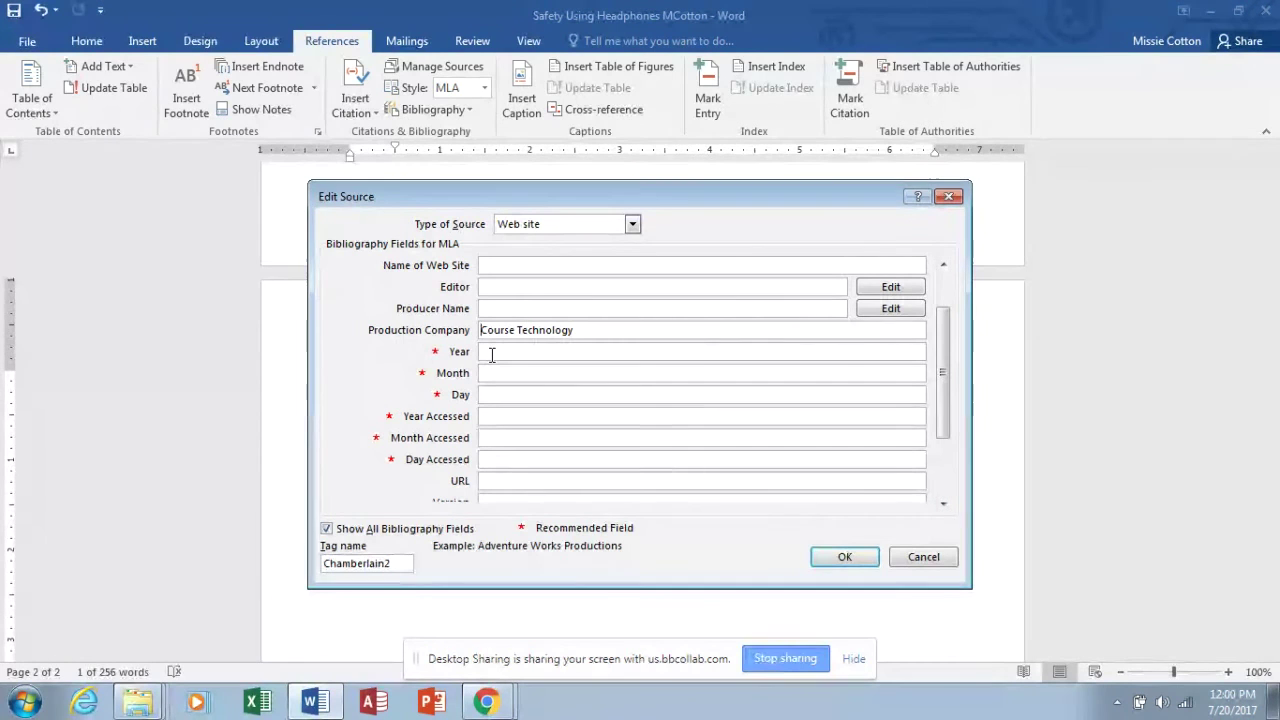
left_click(490, 416)
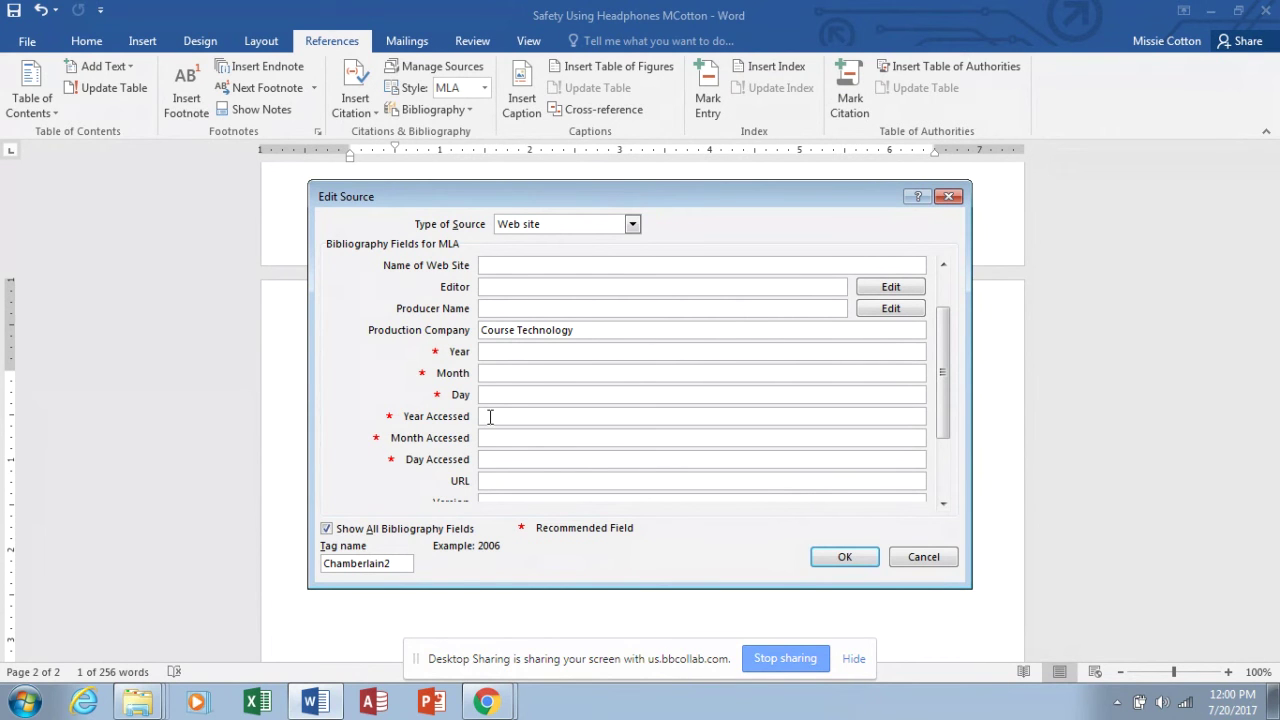
type("2017")
left_click(505, 440)
type("Sept.")
key("Tab")
type("16")
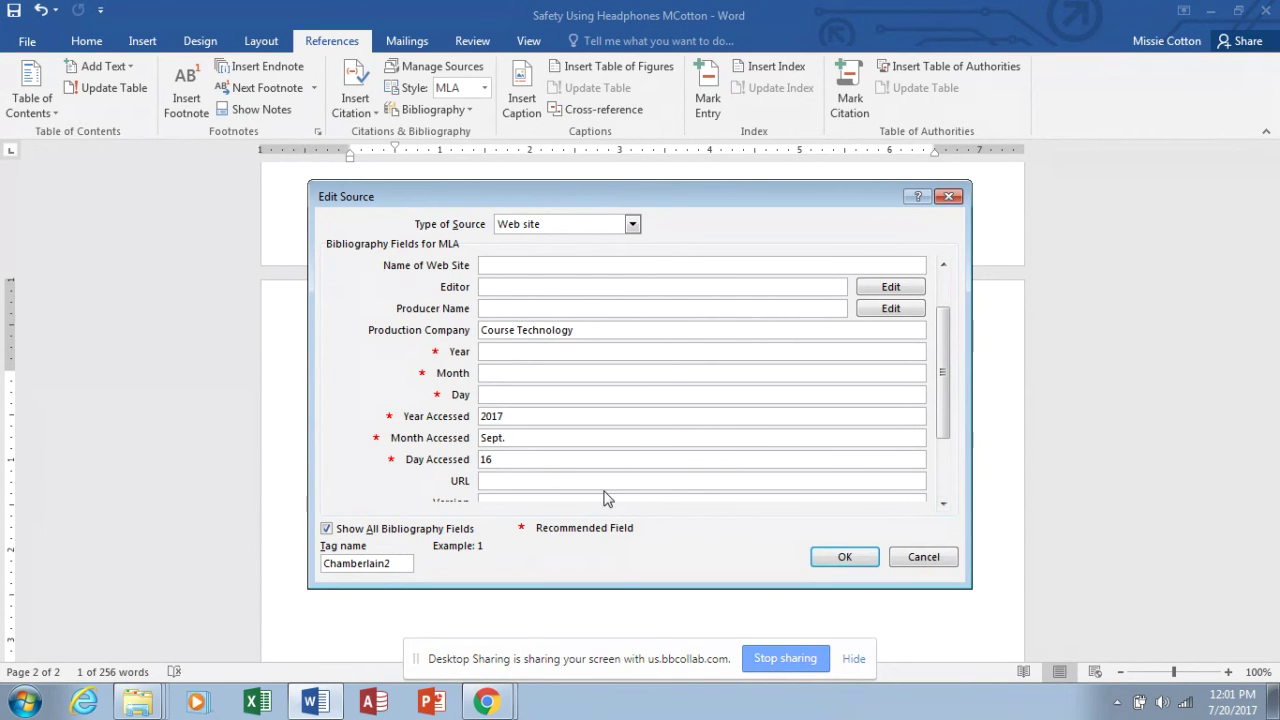
- Set the web site source's medium to Web and save it, updating both the master list and the current document
left_click(943, 505)
left_click(943, 505)
left_click(943, 505)
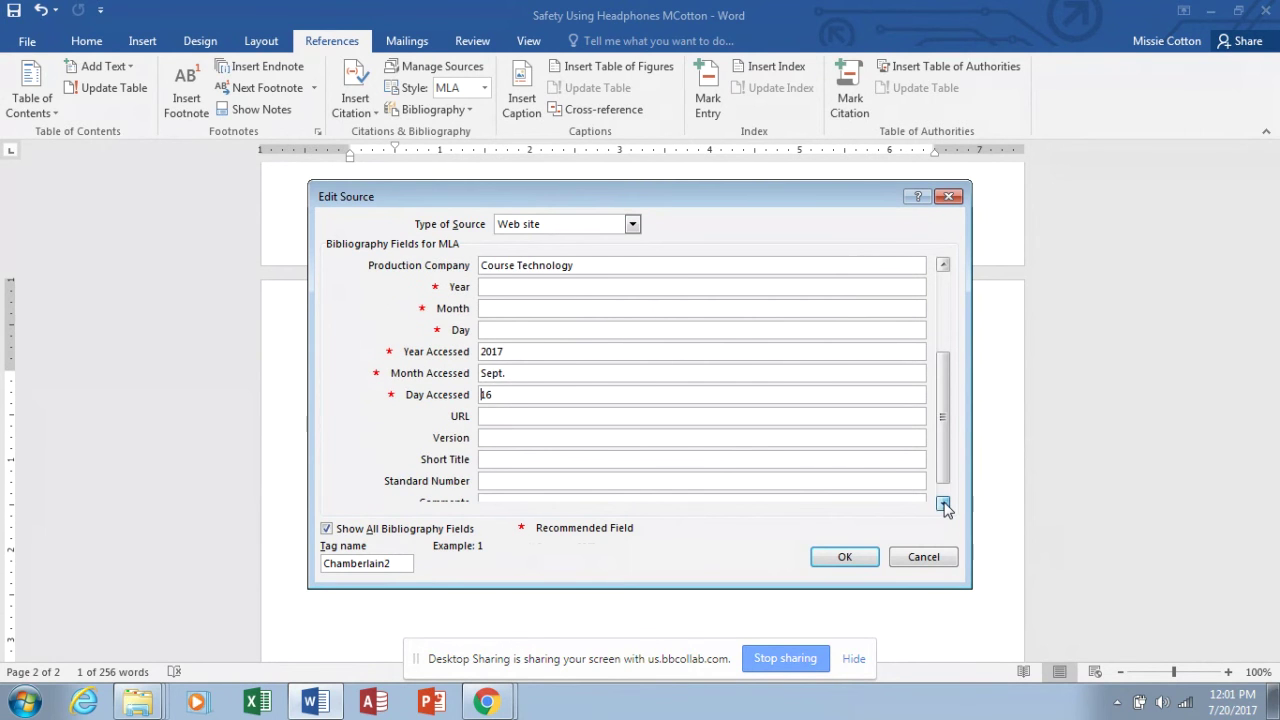
left_click(943, 505)
left_click(943, 505)
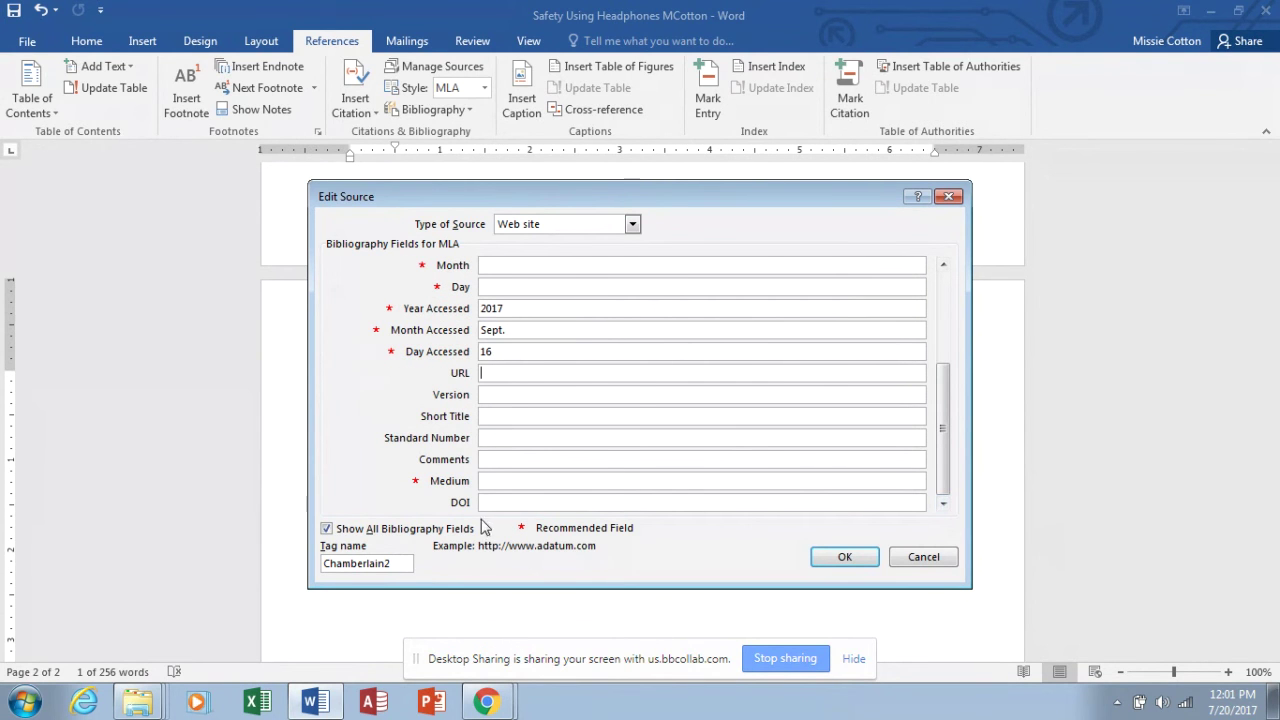
left_click(493, 481)
type("Web")
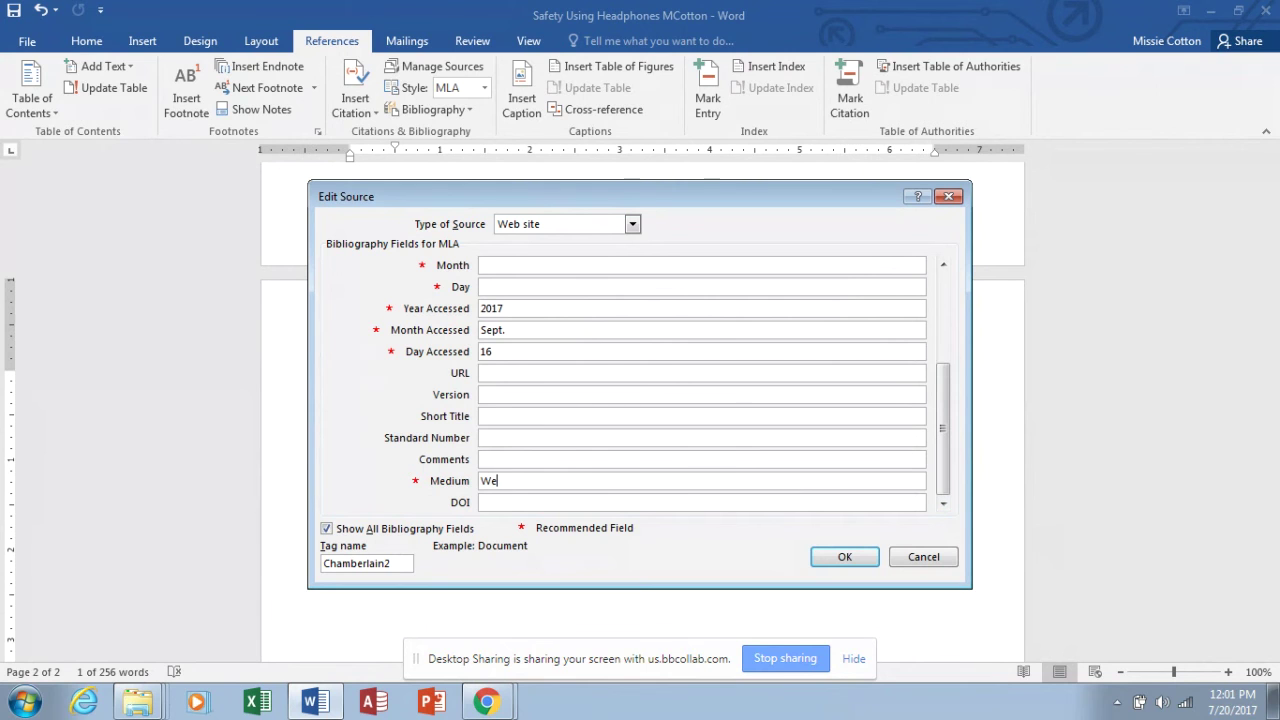
left_click(845, 556)
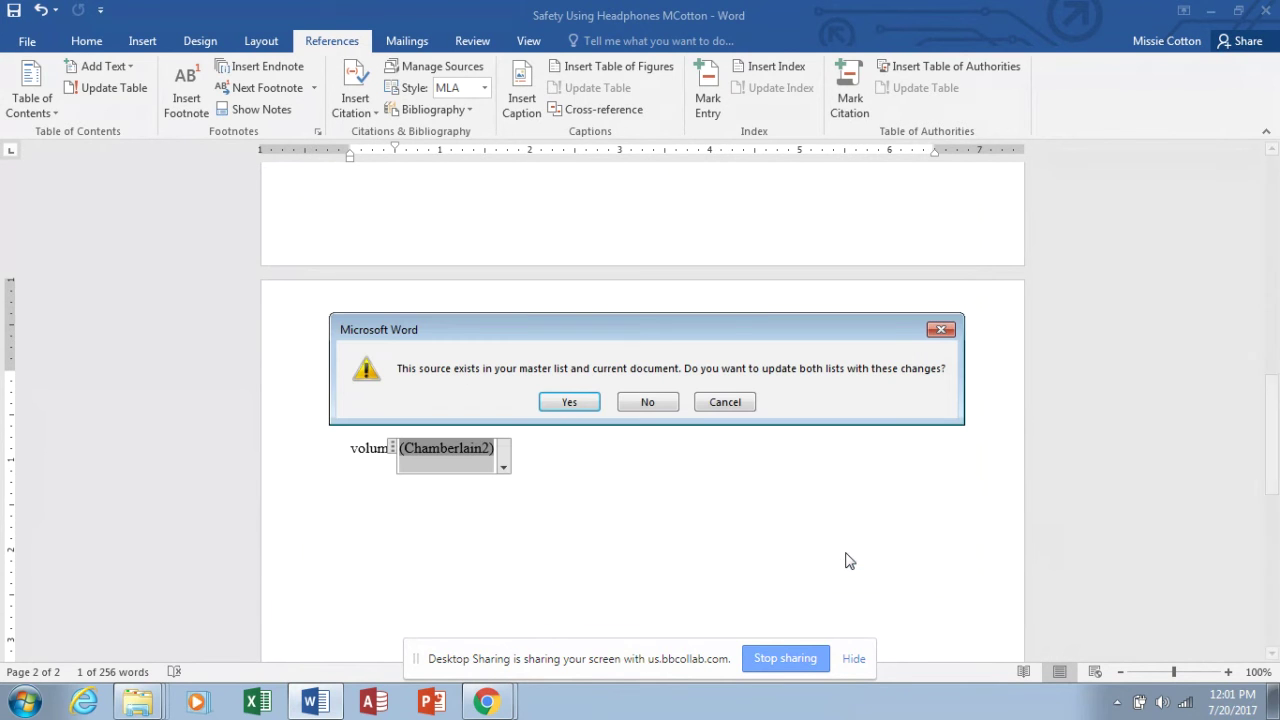
left_click(592, 404)
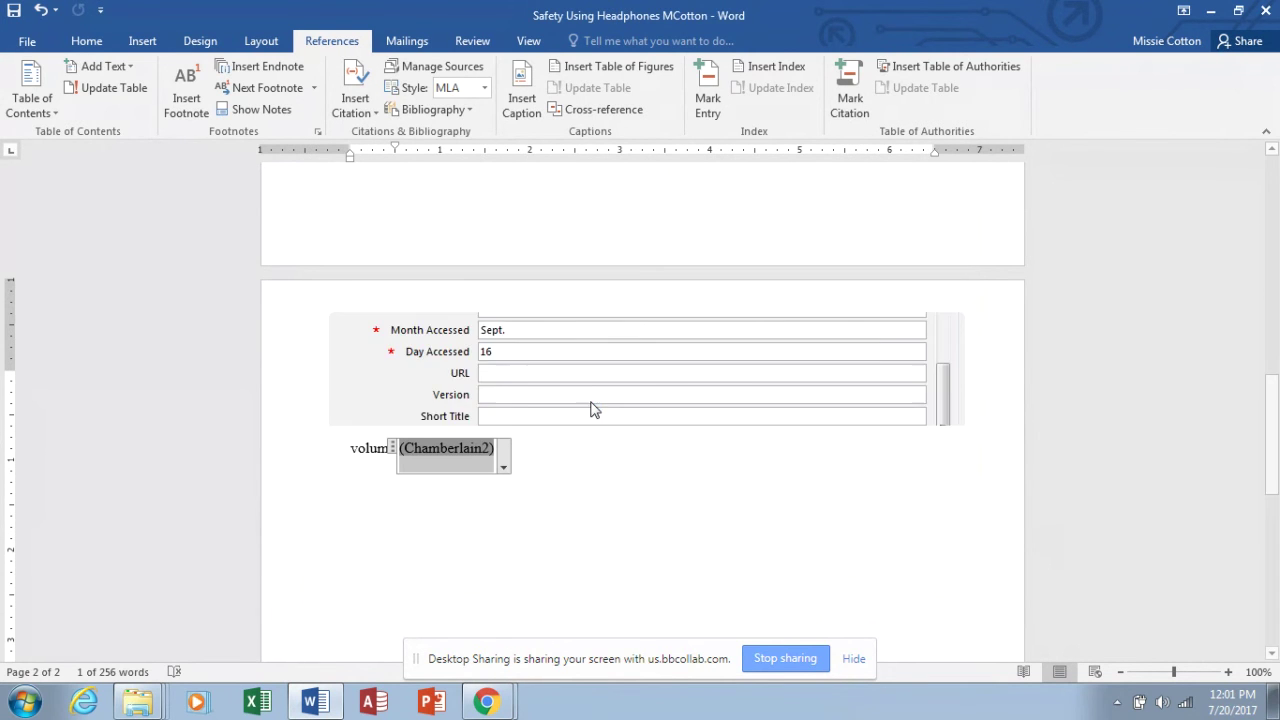
- Add a period after the web site citation and start a new paragraph with "More and more people are using headphones and earbuds"
left_click(565, 474)
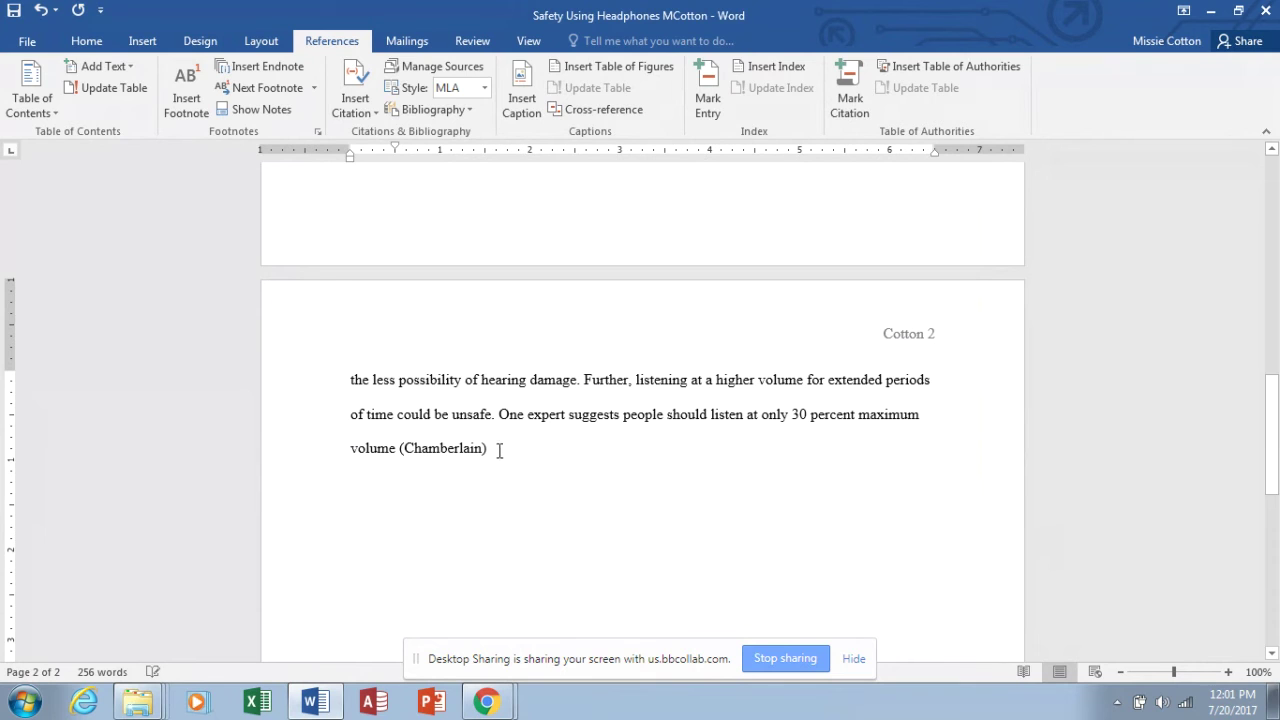
type(".")
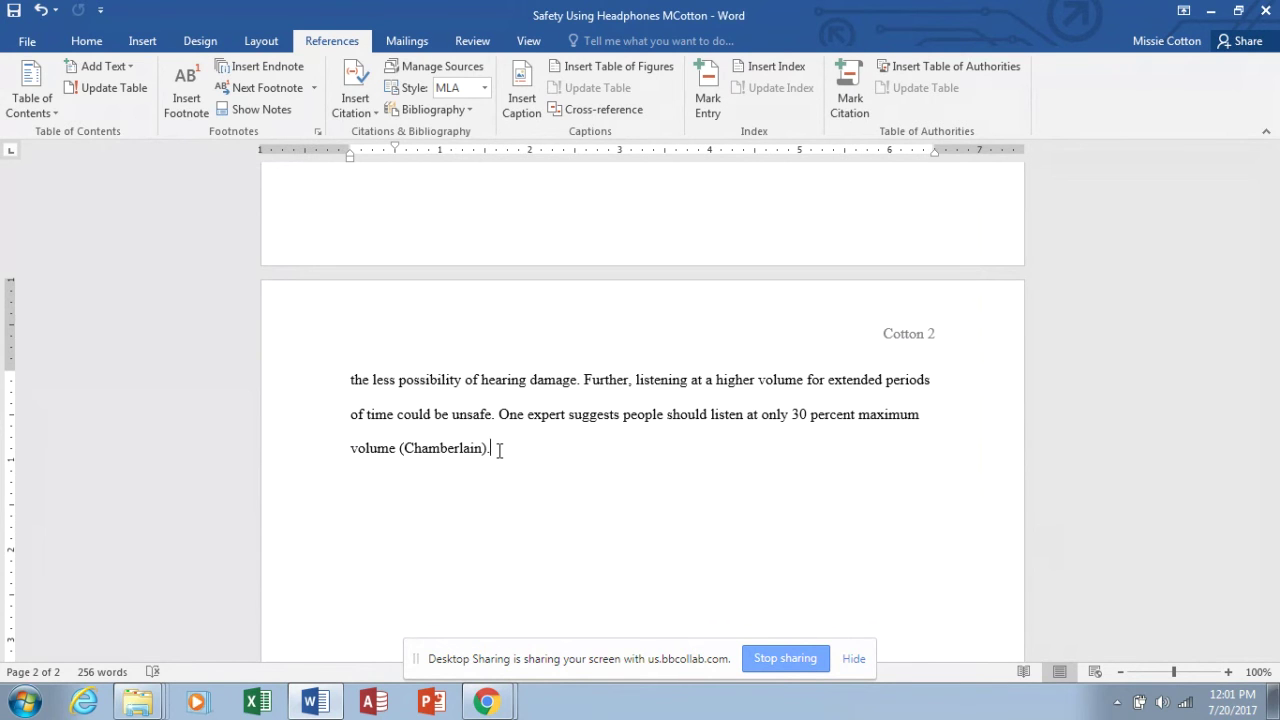
key("Return")
type("More and more p")
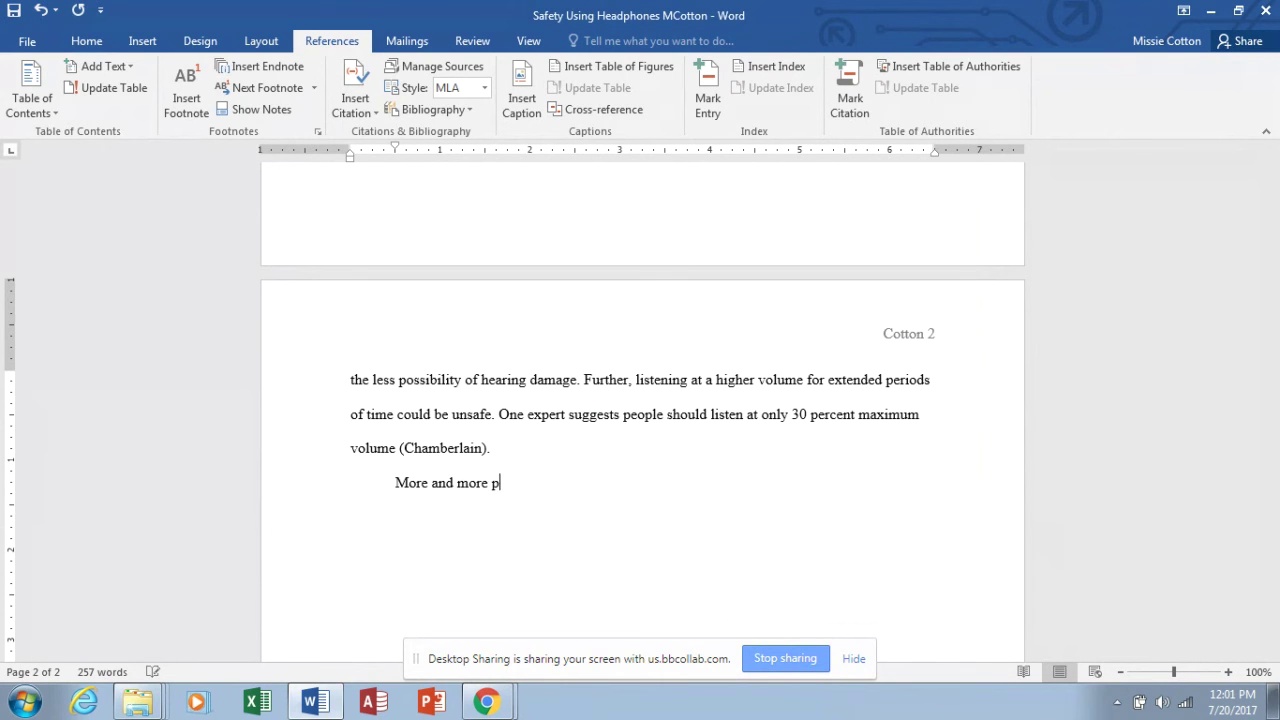
type("eople are using headph")
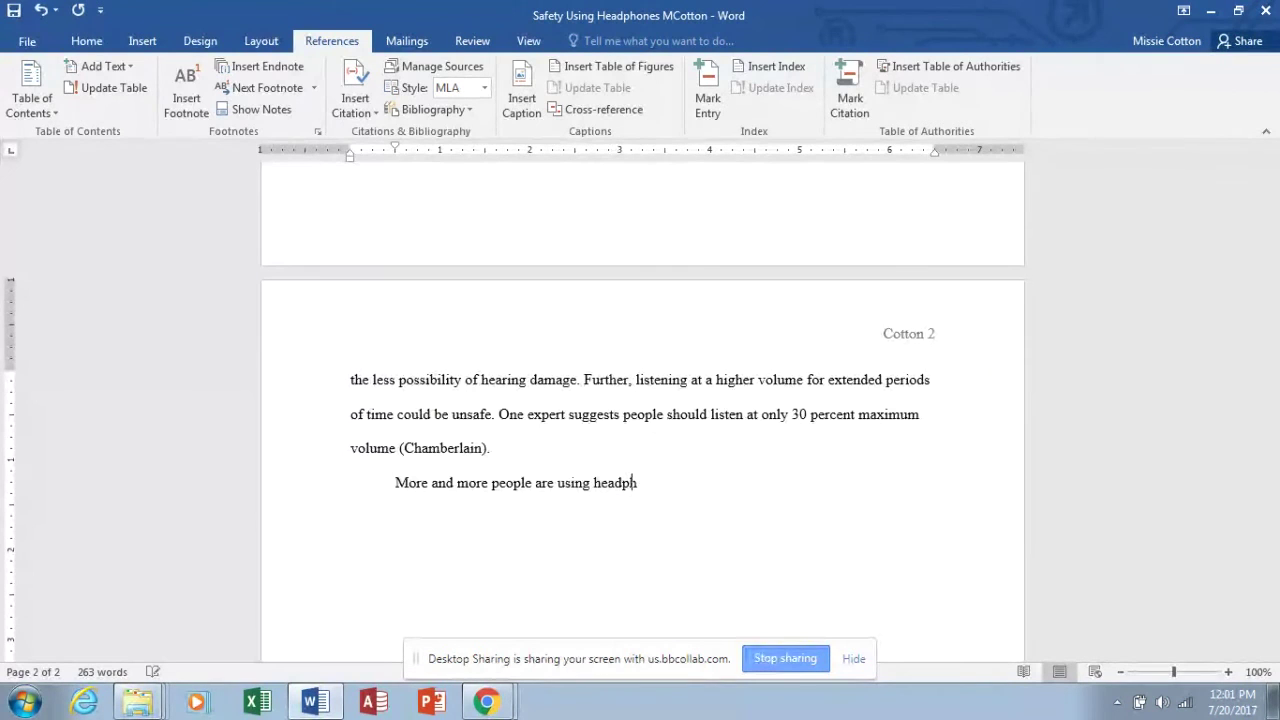
type("ones and earbuds")
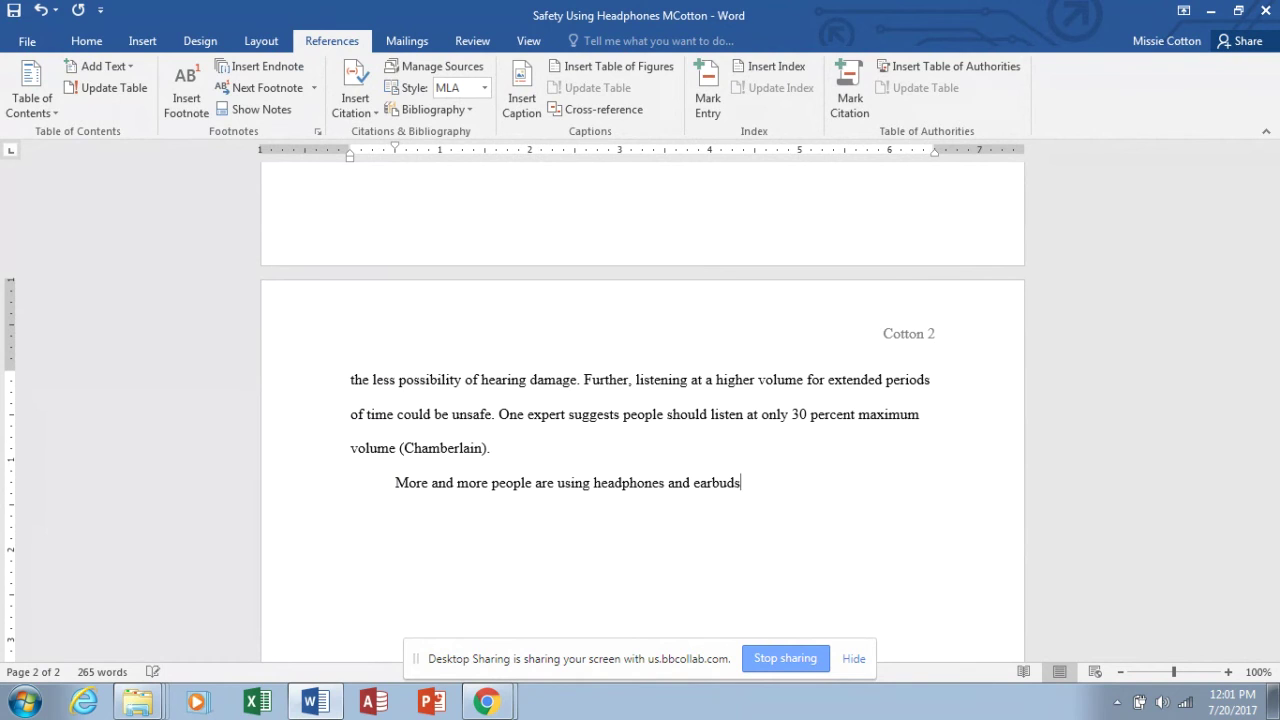
- Finish the sentence with "with their computers and mobile devices." and begin the following one with "Using high-quality listening devices"
type(" with bl")
key("BackSpace")
key("BackSpace")
type("their")
type(" con")
type("ese")
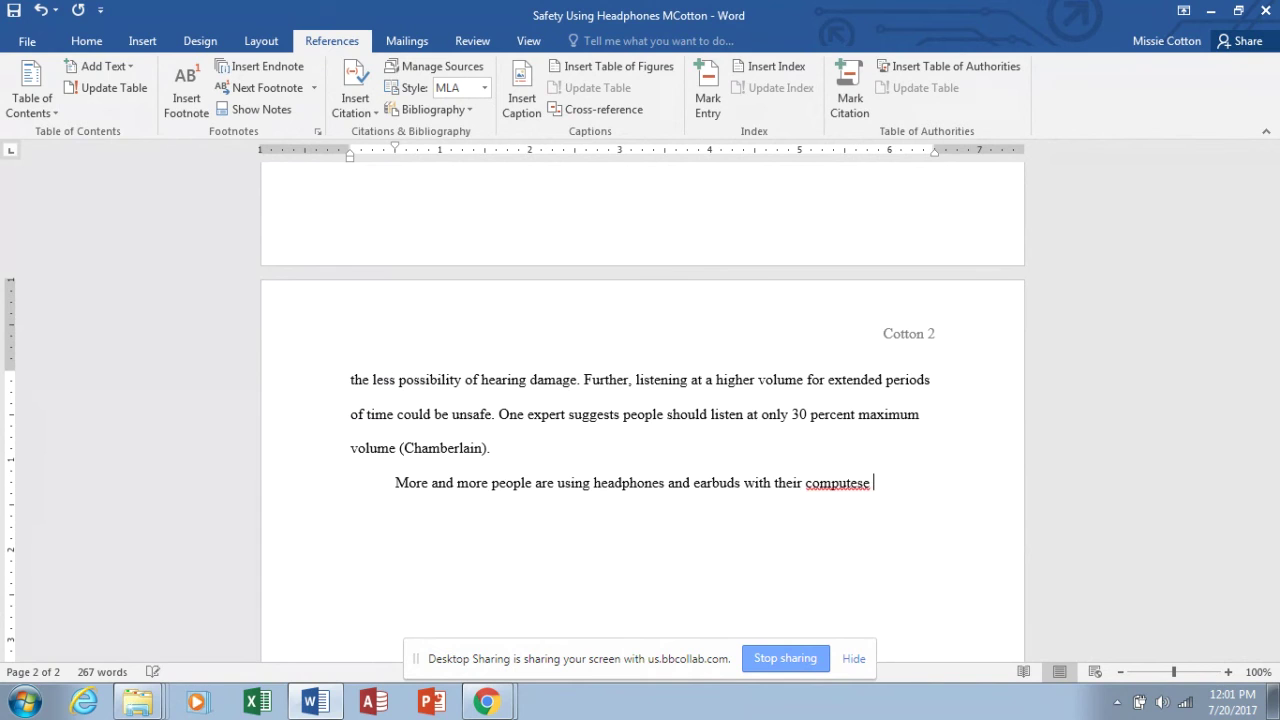
key("BackSpace")
key("BackSpace")
key("BackSpace")
type("rs")
type("and mobile de")
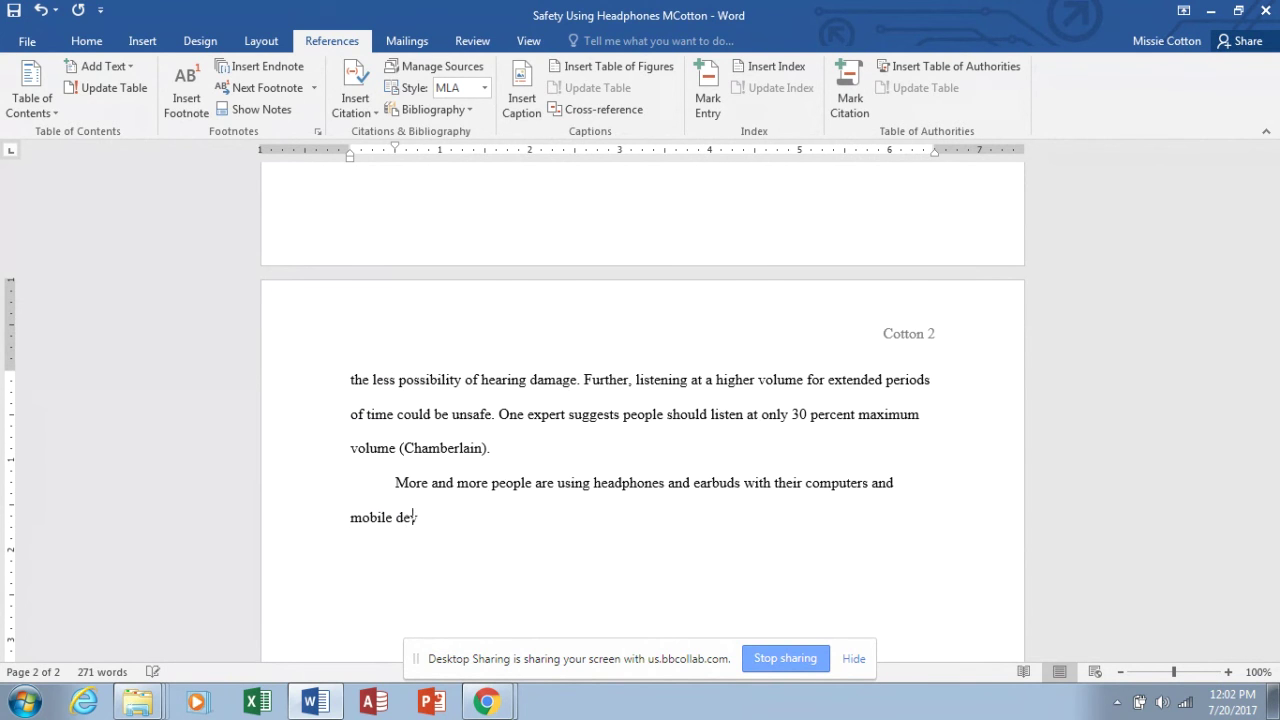
type("vices. Using high -quali")
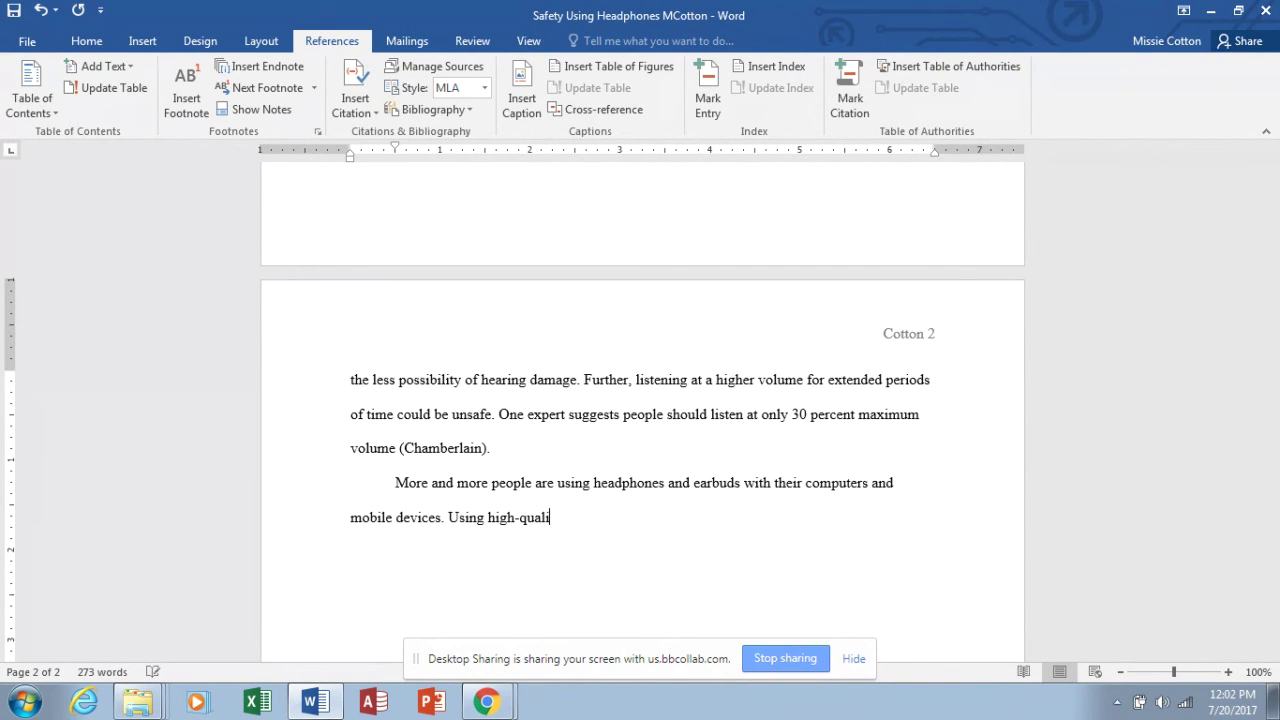
type("ty listening")
type(" devices")
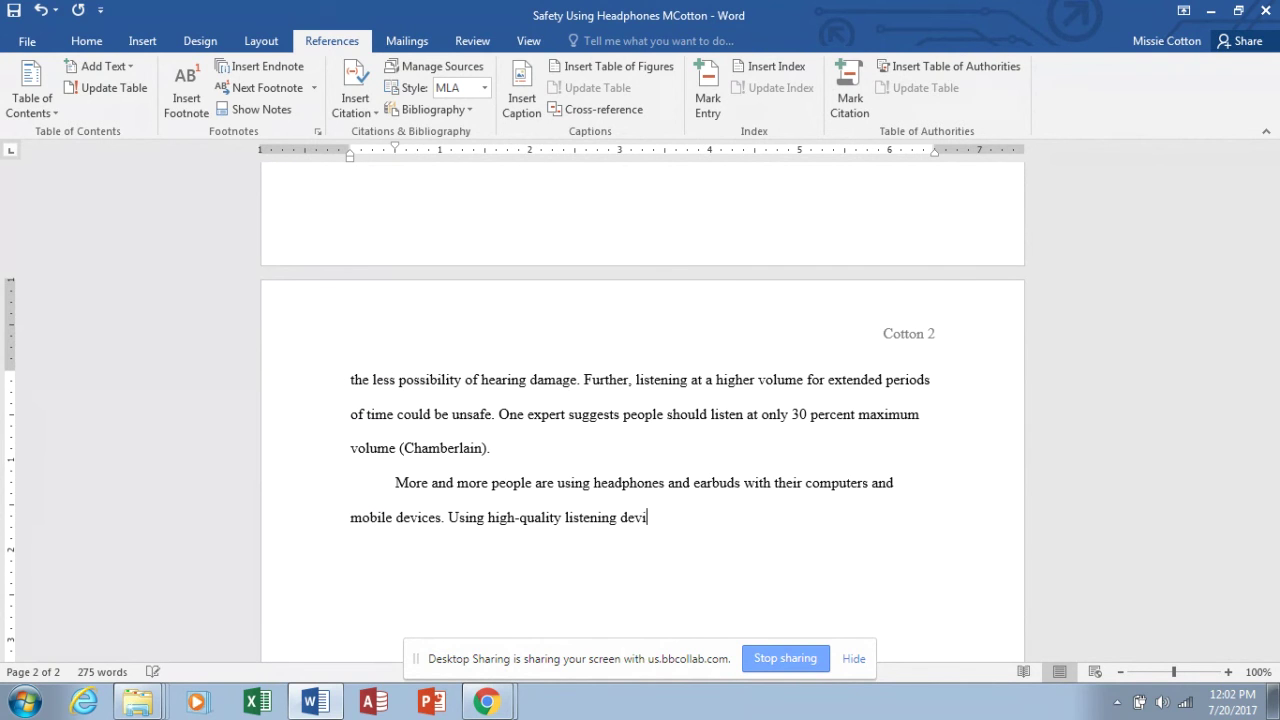
- Complete the sentence with "and lowering the volume can help to minimize potential hearing losss from the use of headphones and earbuds."
type(" and lowering the volume can help t")
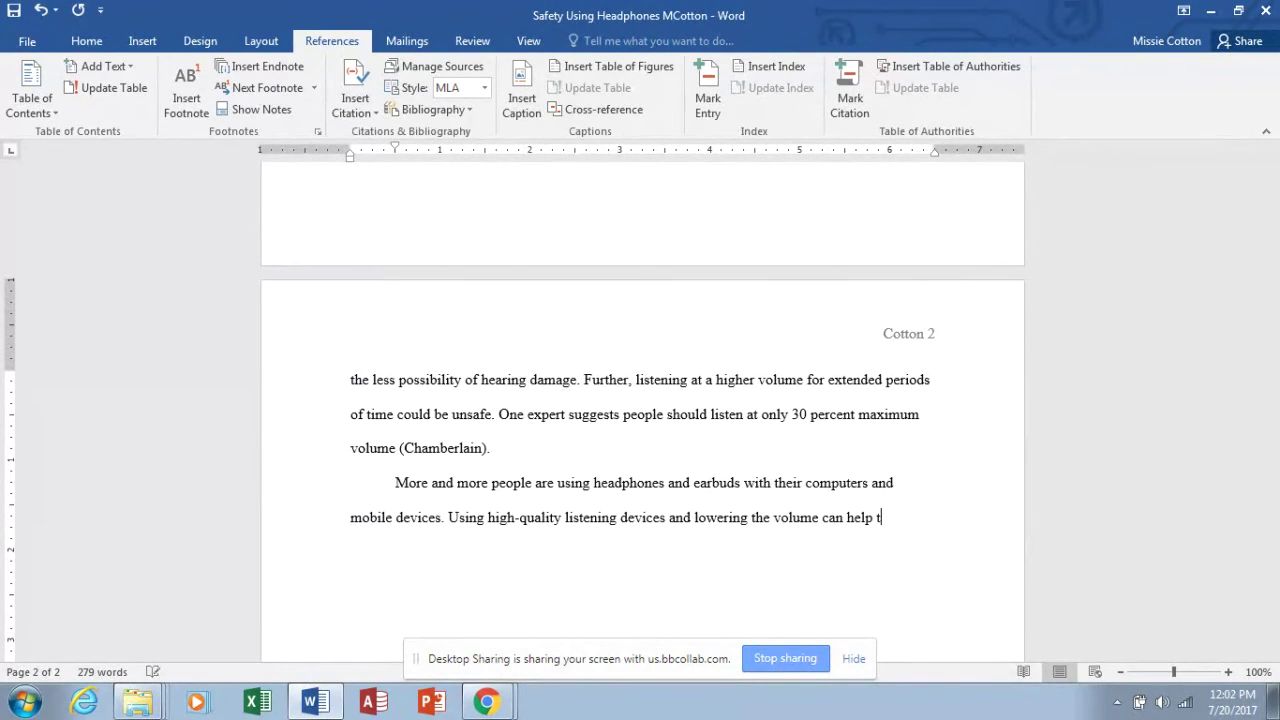
type("o minimize pote")
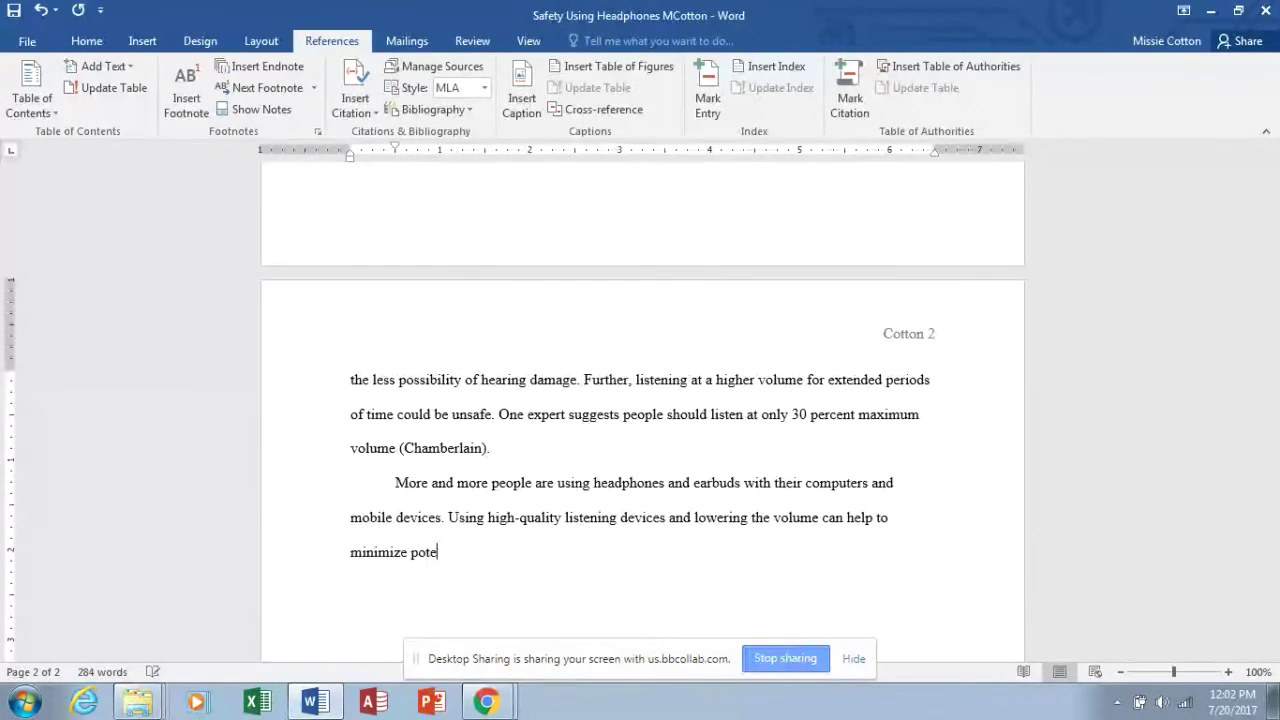
type("ntial hearing losss fro")
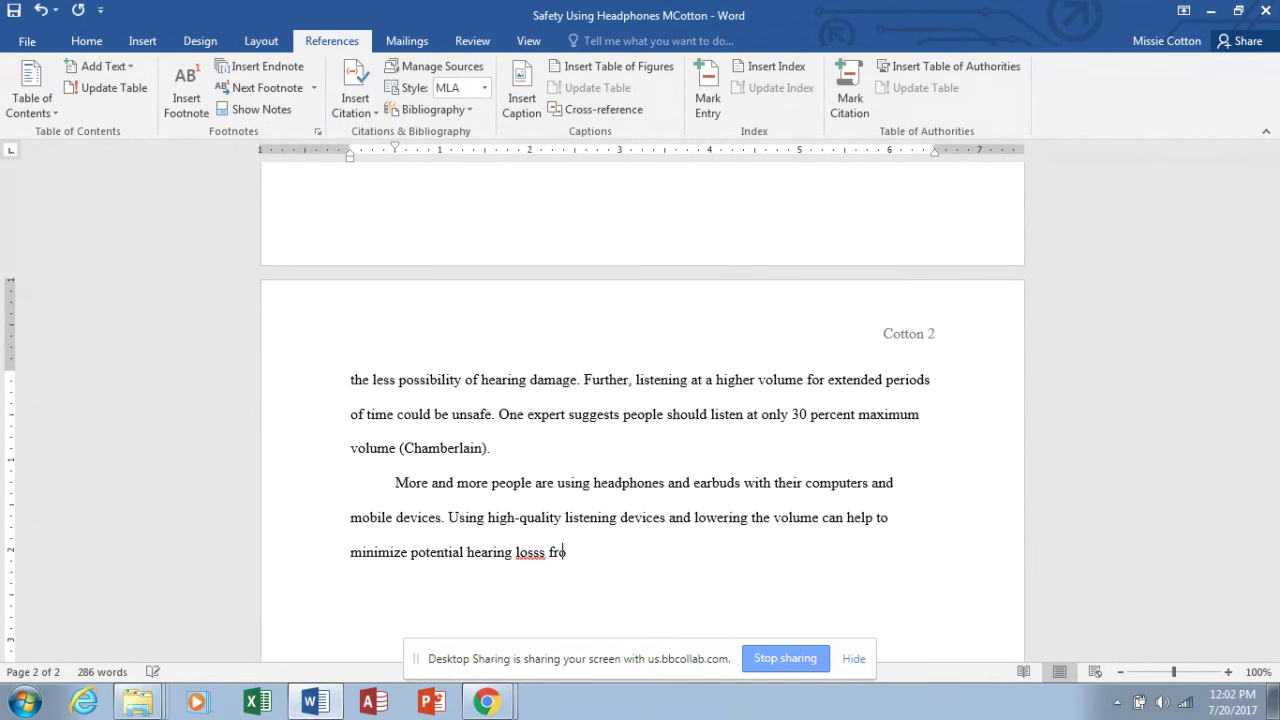
type("m the use of head")
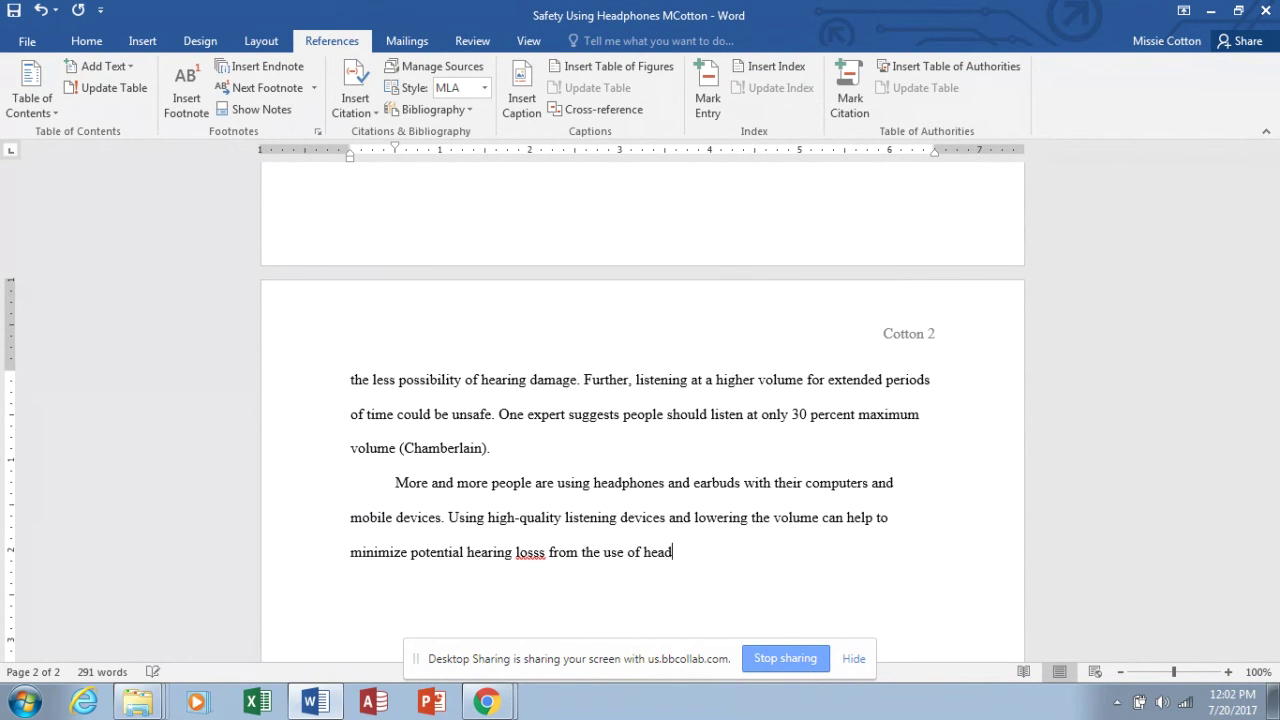
type("phones and earbuds.")
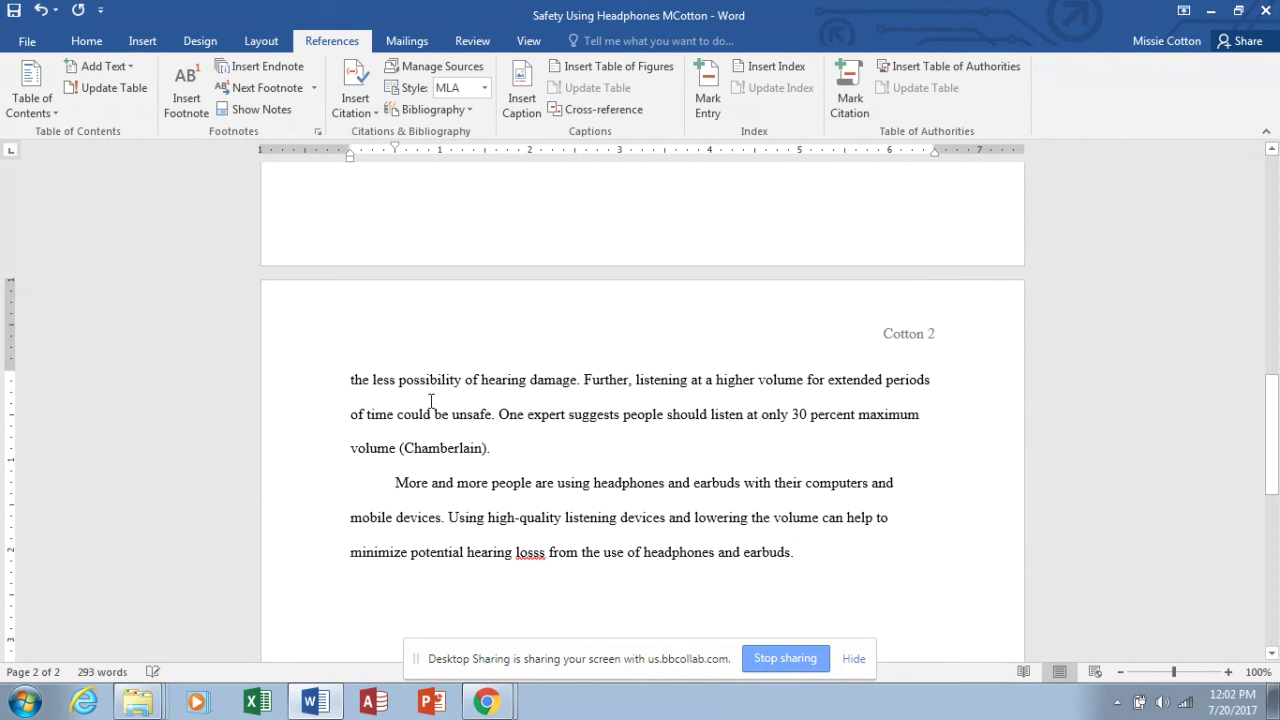
- Correct the misspelled "losss" in the closing paragraph to "loss" and save the document
left_click(28, 42)
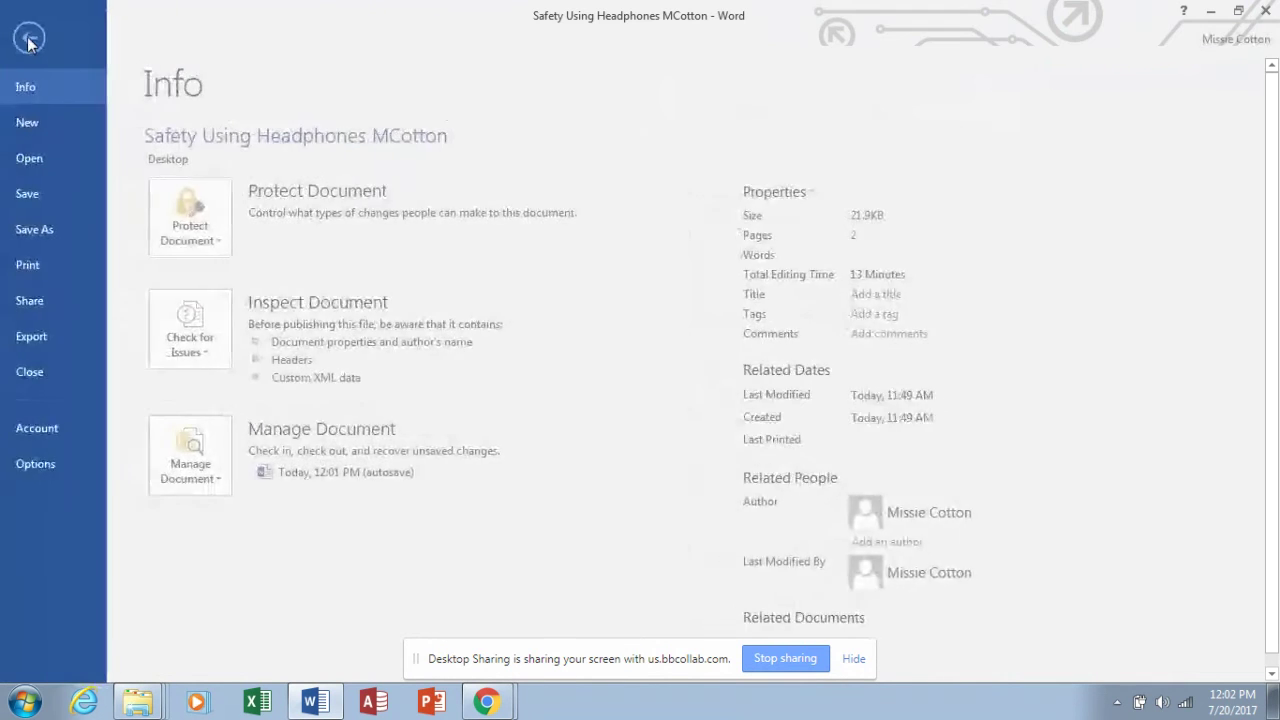
left_click(40, 196)
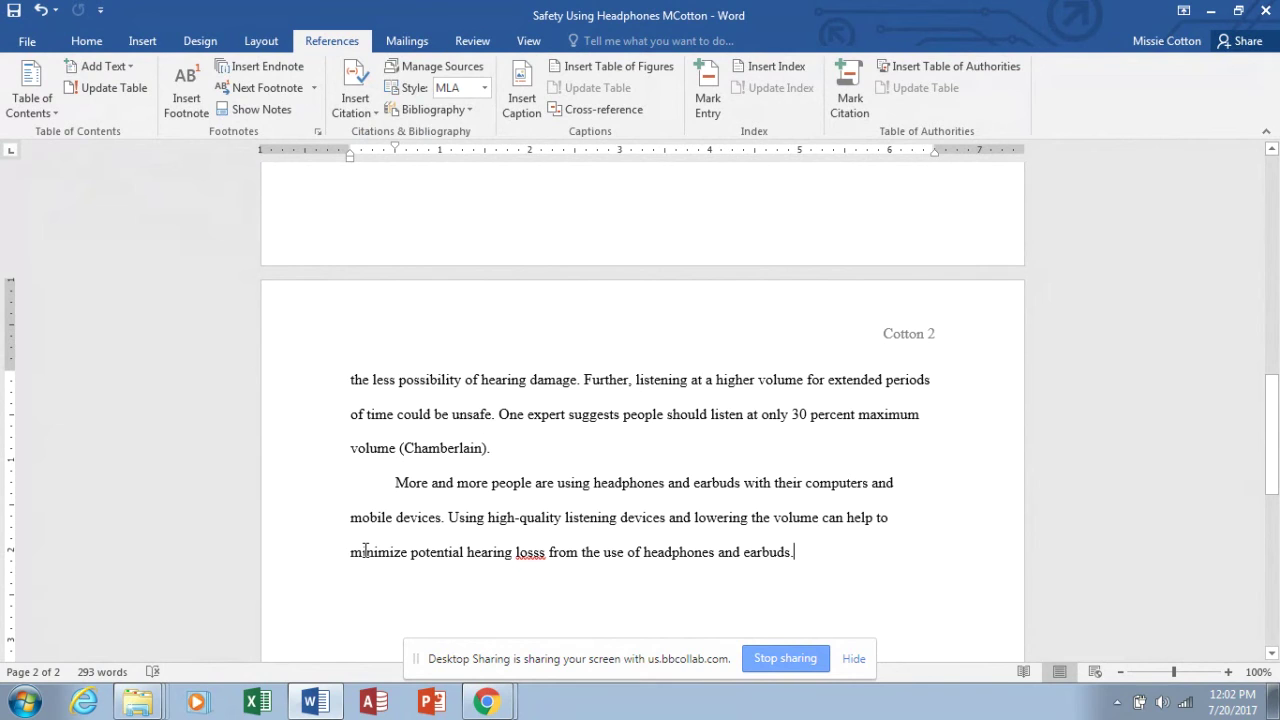
right_click(537, 551)
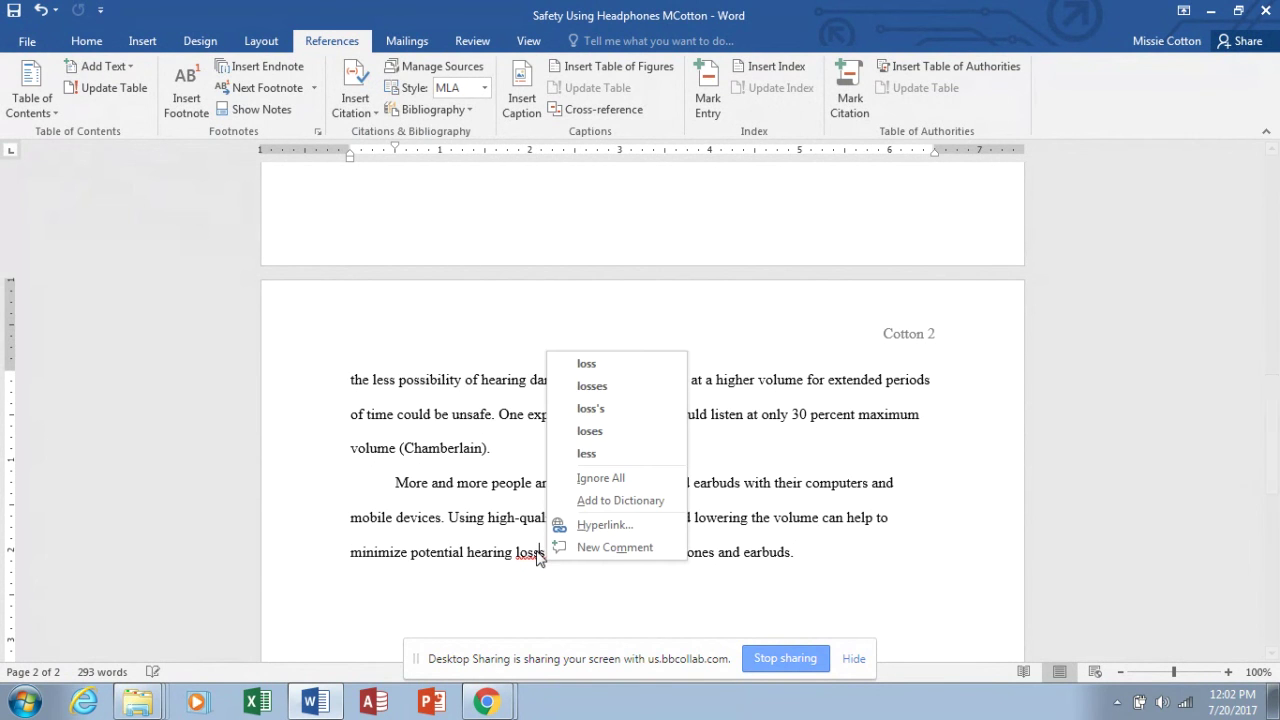
left_click(587, 364)
left_click(13, 11)
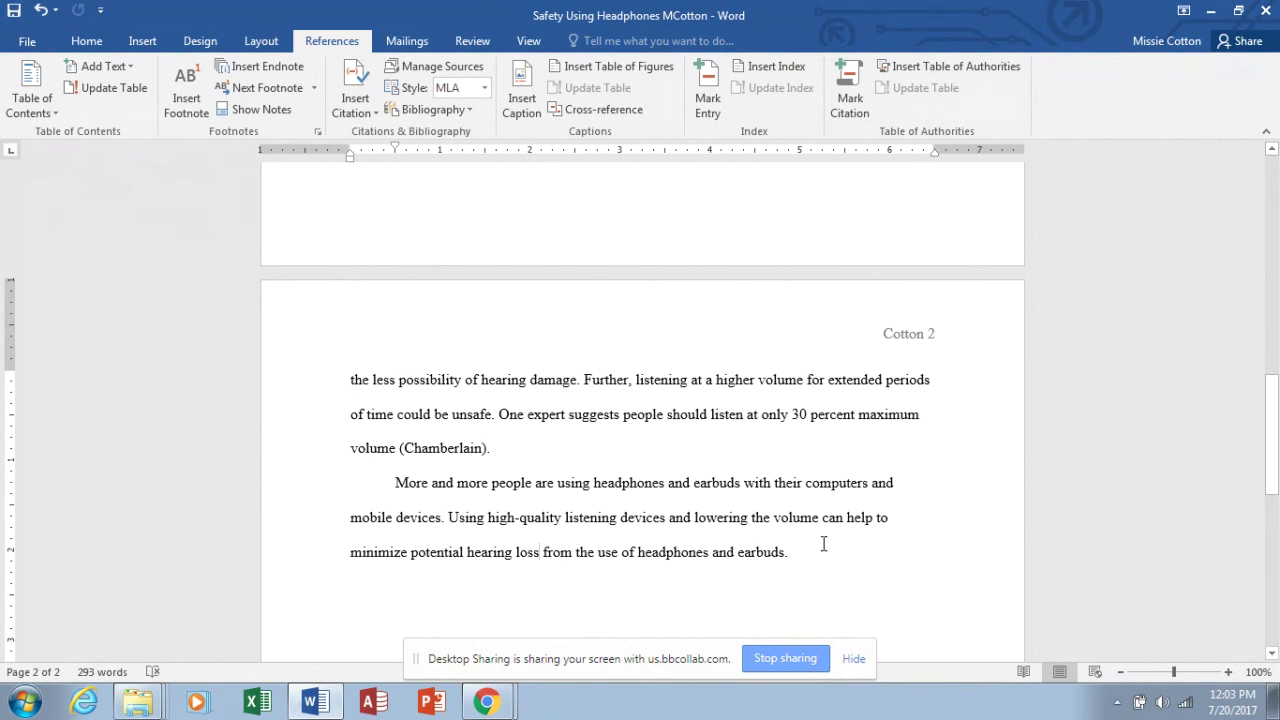
- Insert a page break after the closing paragraph to start page 3
key("Return")
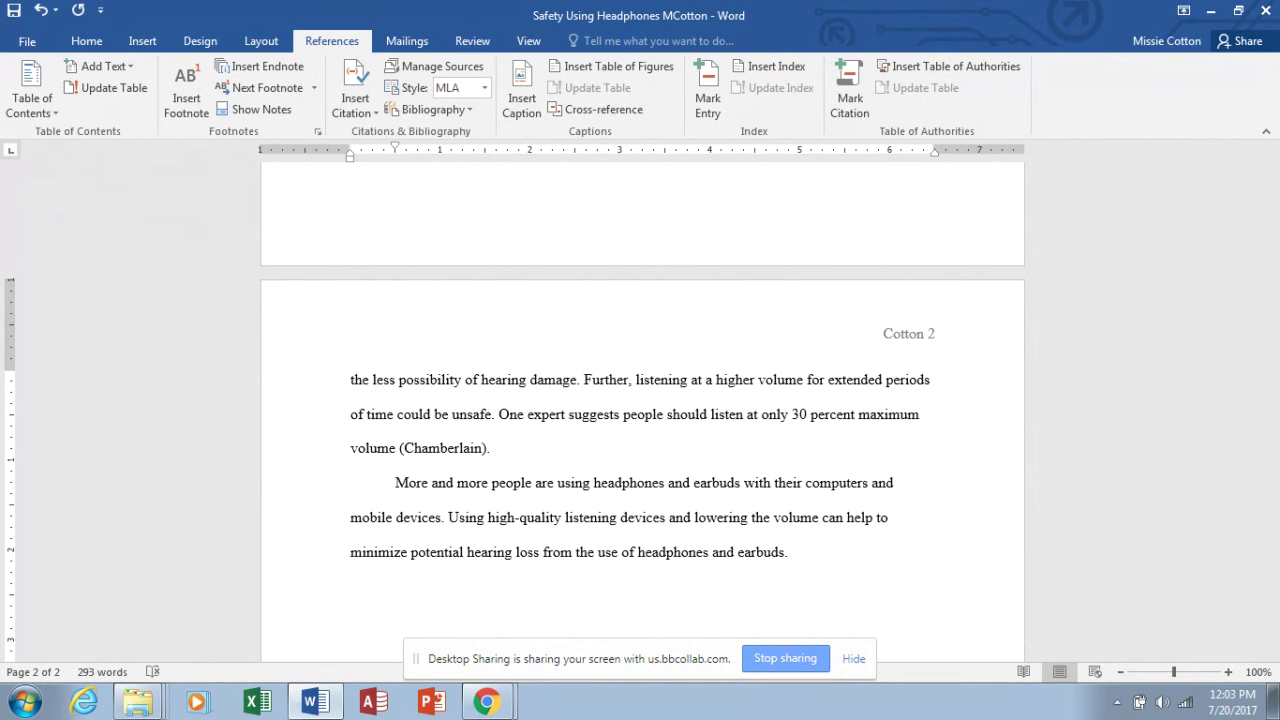
key("ctrl+Return")
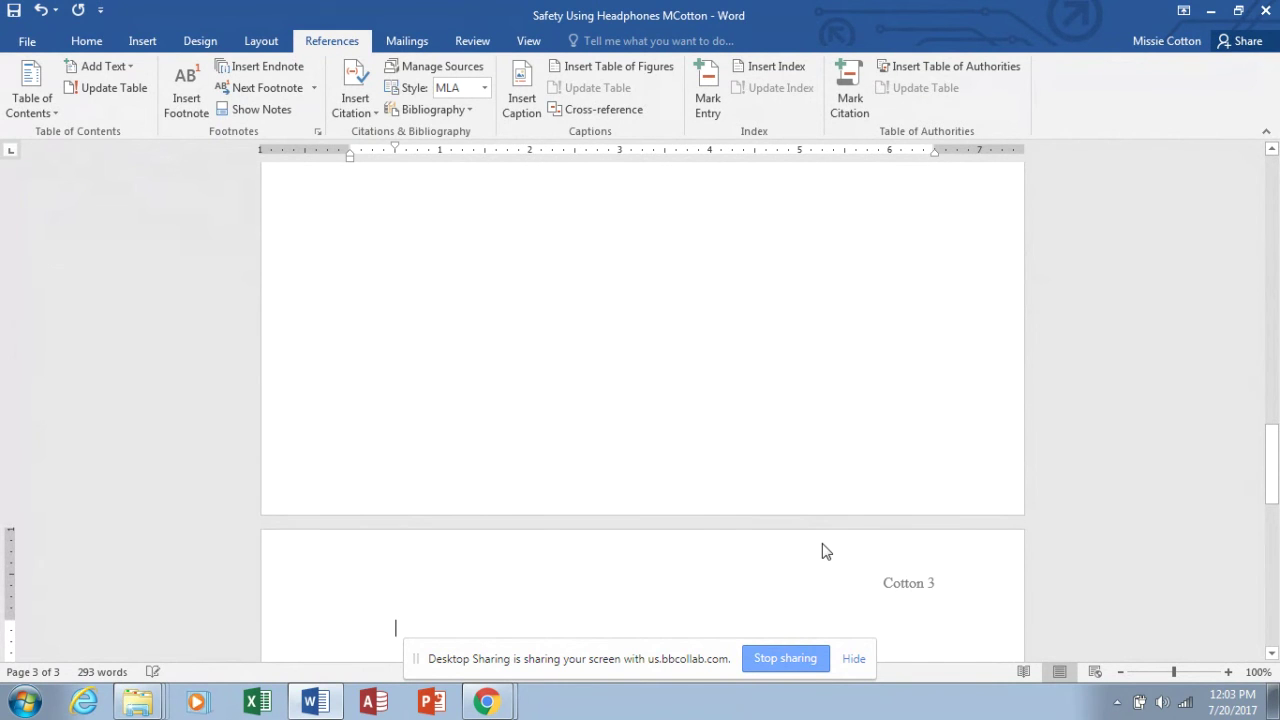
left_click(146, 44)
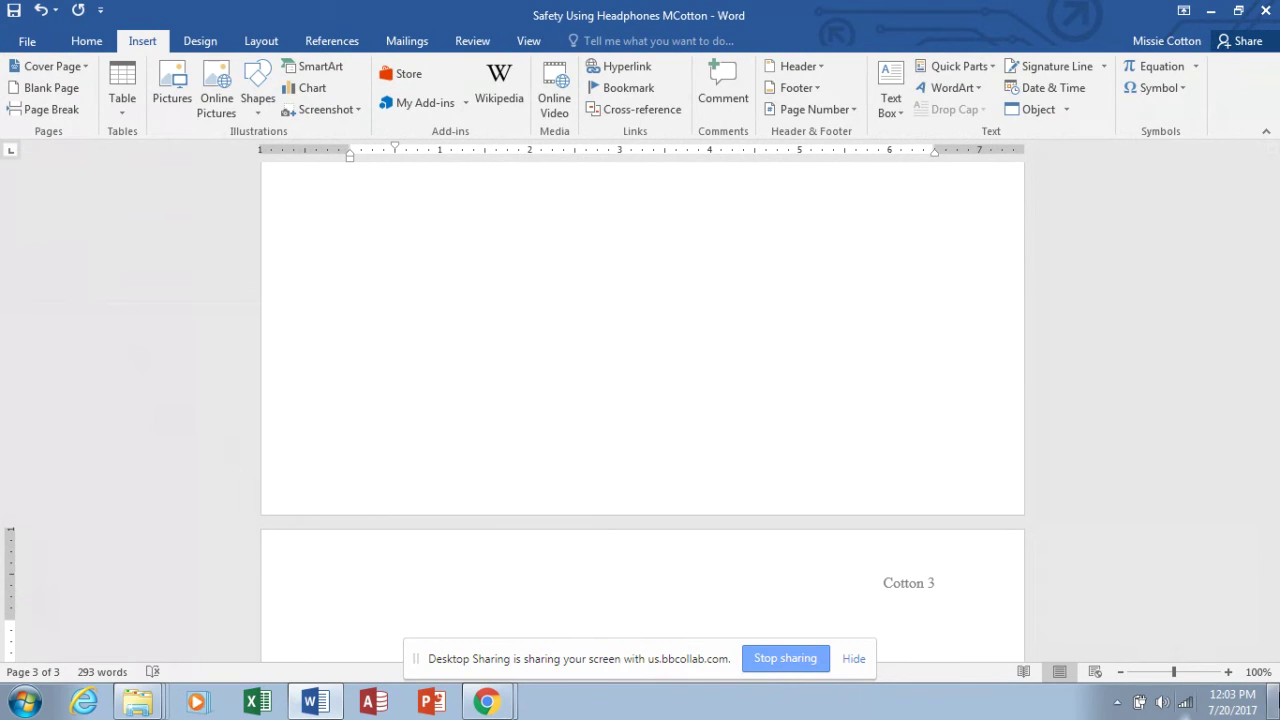
- Remove the first-line indent on page 3 and enter the centered title "Works Cited", followed by a new paragraph
left_click(1272, 653)
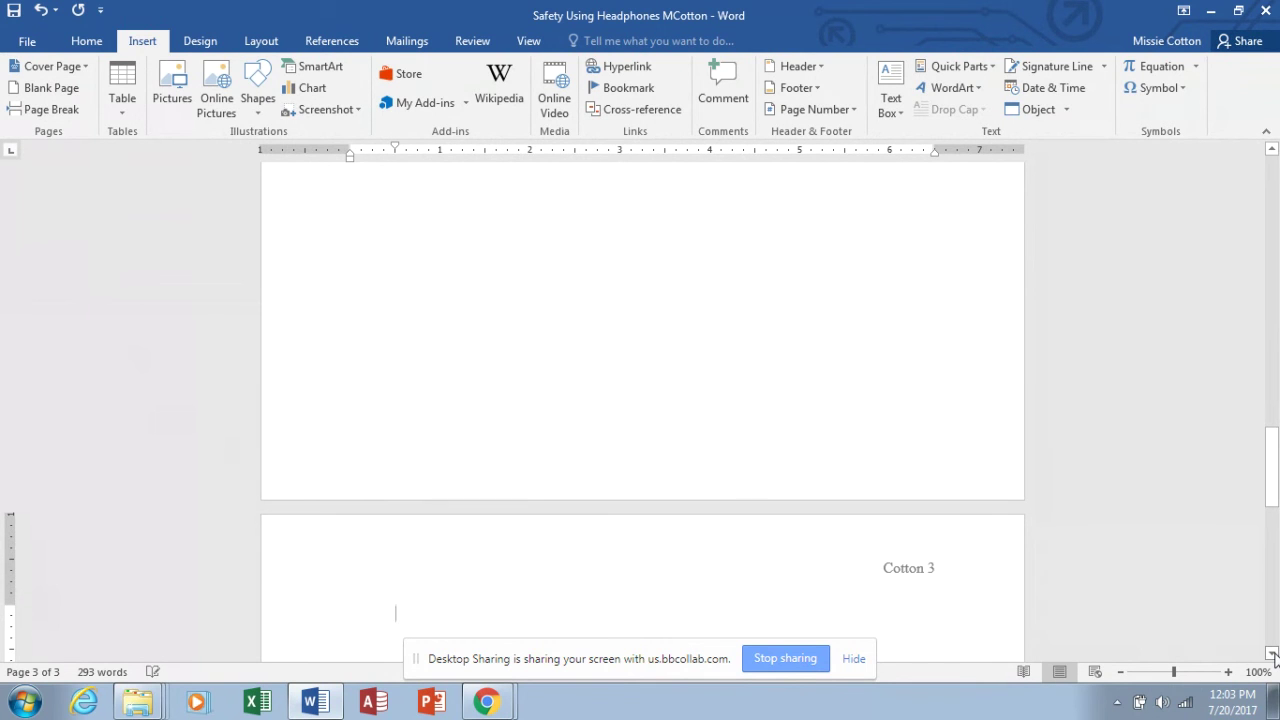
left_click(1272, 653)
left_click(1272, 653)
left_click(1272, 653)
left_click(1272, 653)
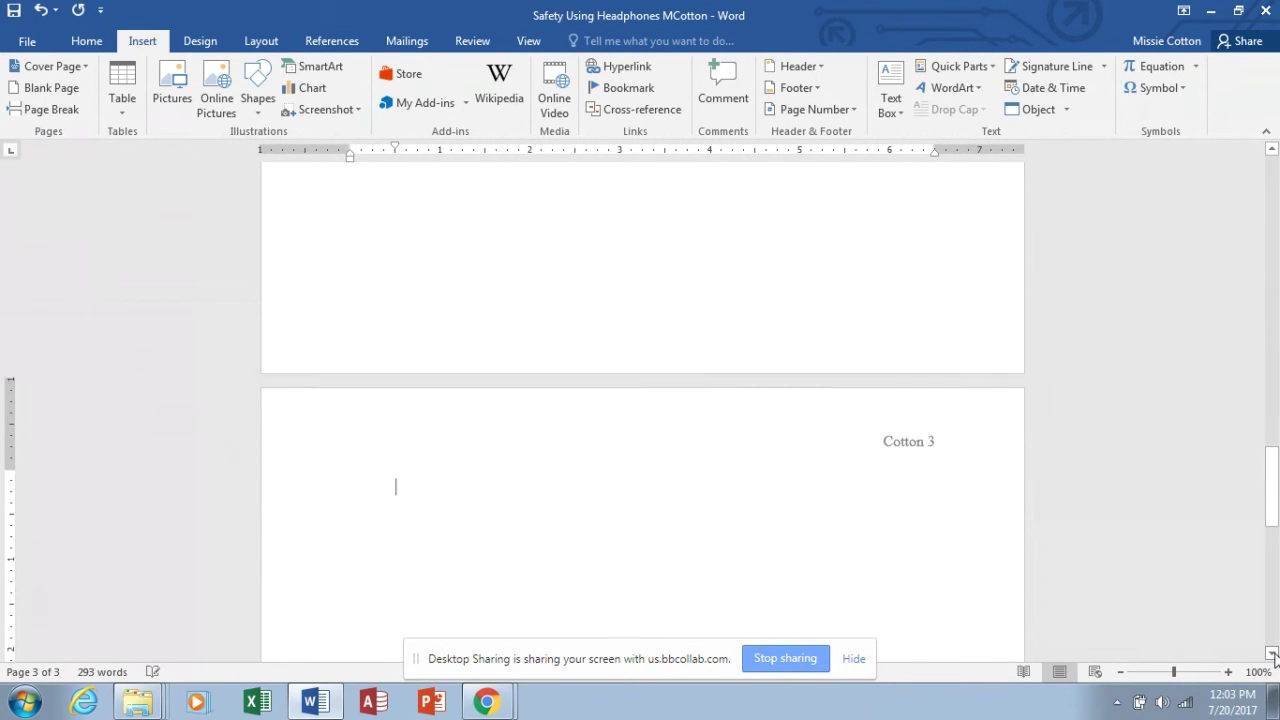
left_click(1272, 653)
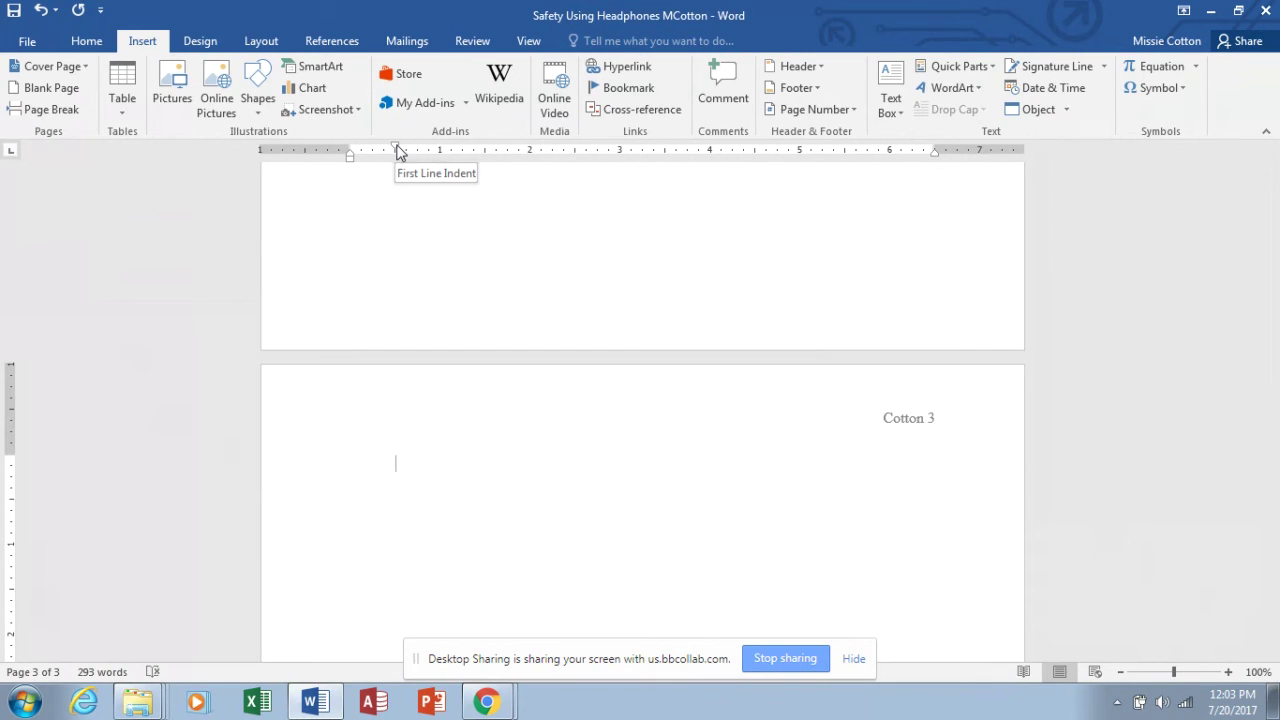
left_click_drag(397, 148, 351, 150)
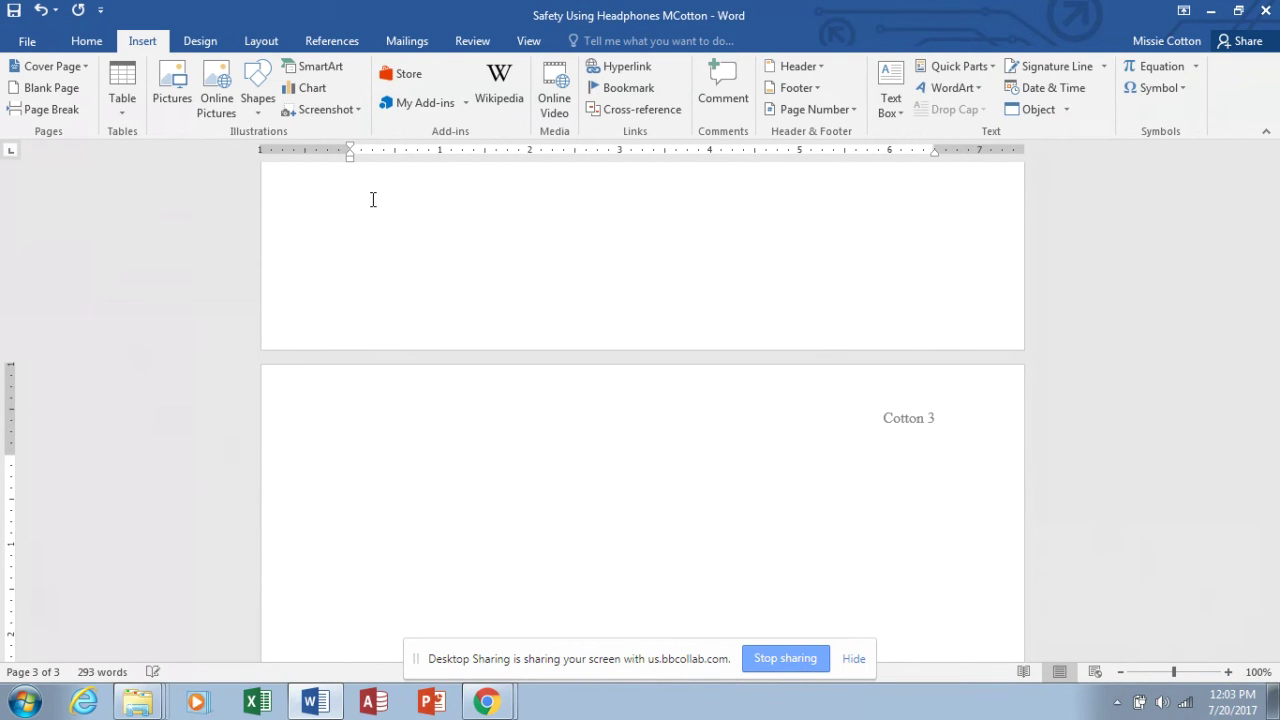
type("Works Cited")
key("Return")
- Insert the automatic MLA bibliography, without a built-in heading, below the Works Cited title and review its entries
left_click(333, 45)
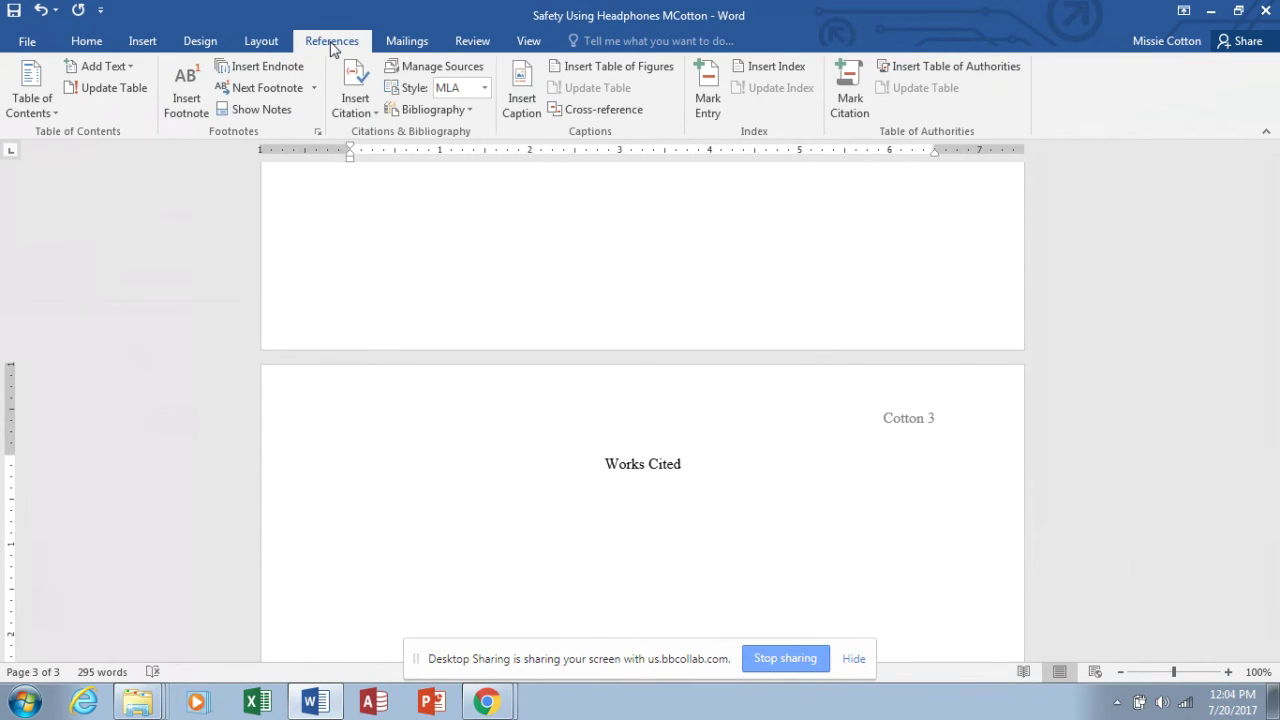
left_click(470, 111)
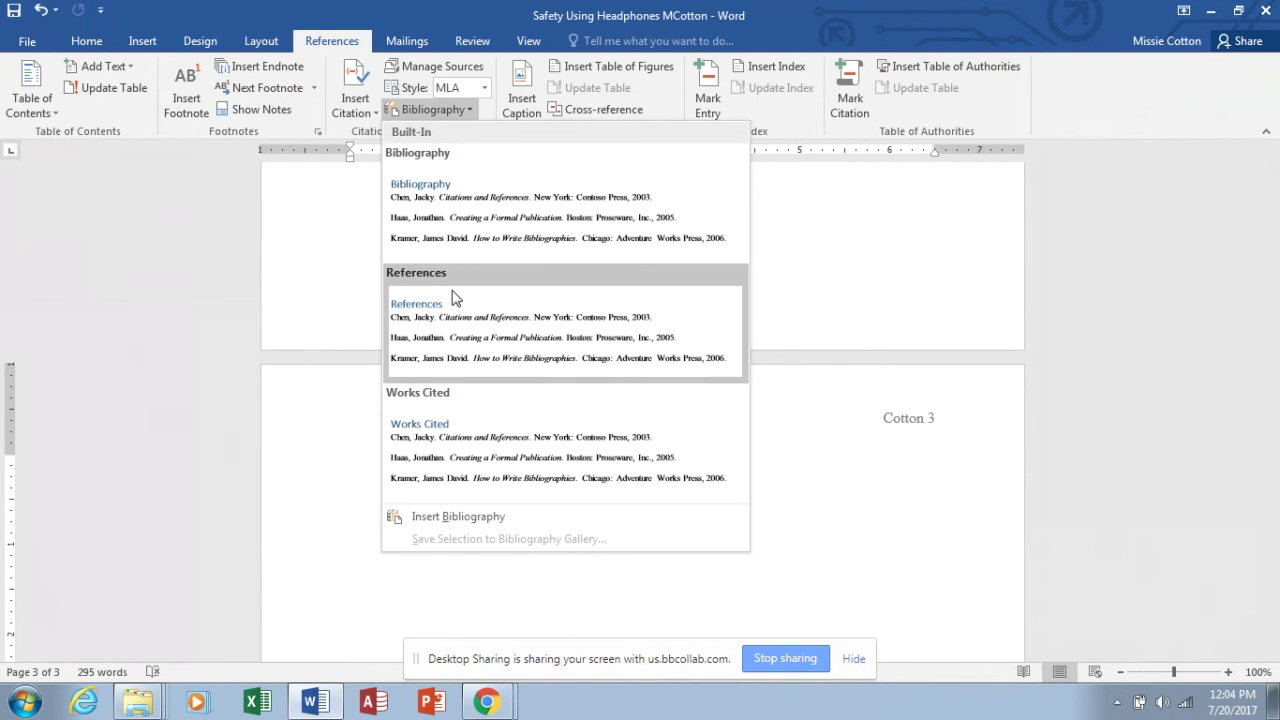
left_click(443, 518)
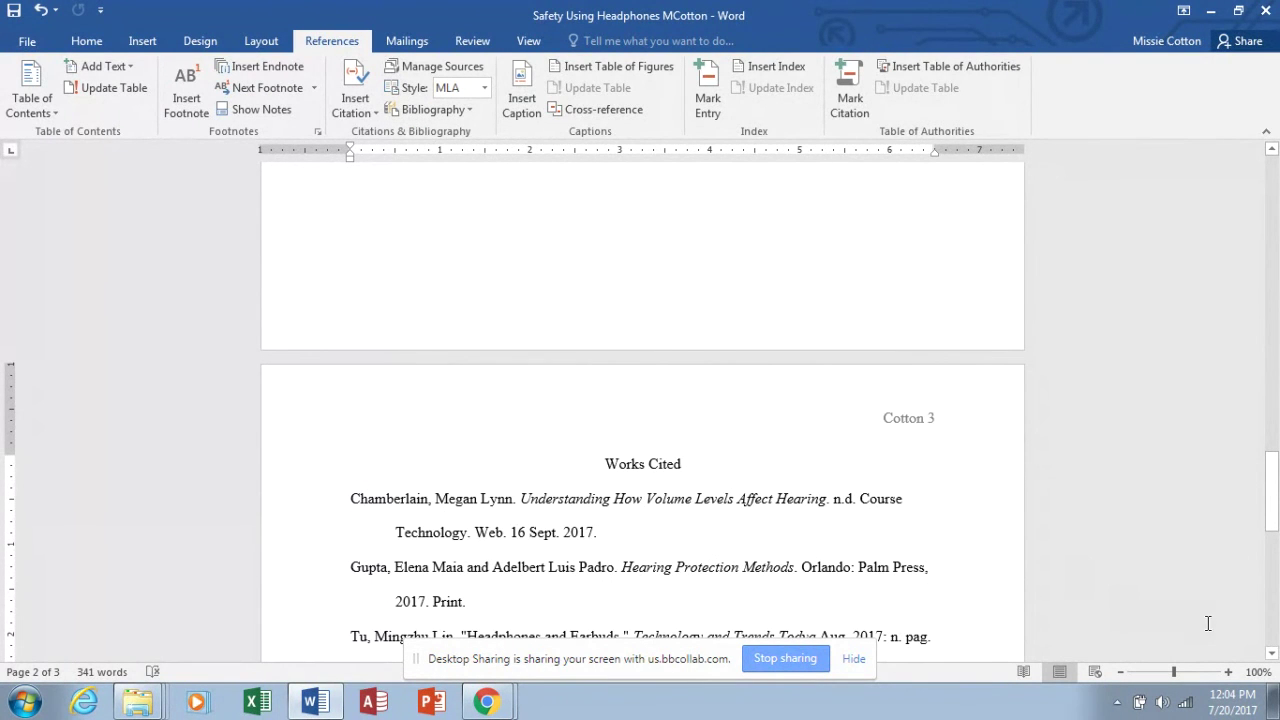
left_click(1272, 653)
scroll(1272, 653, "down", 3)
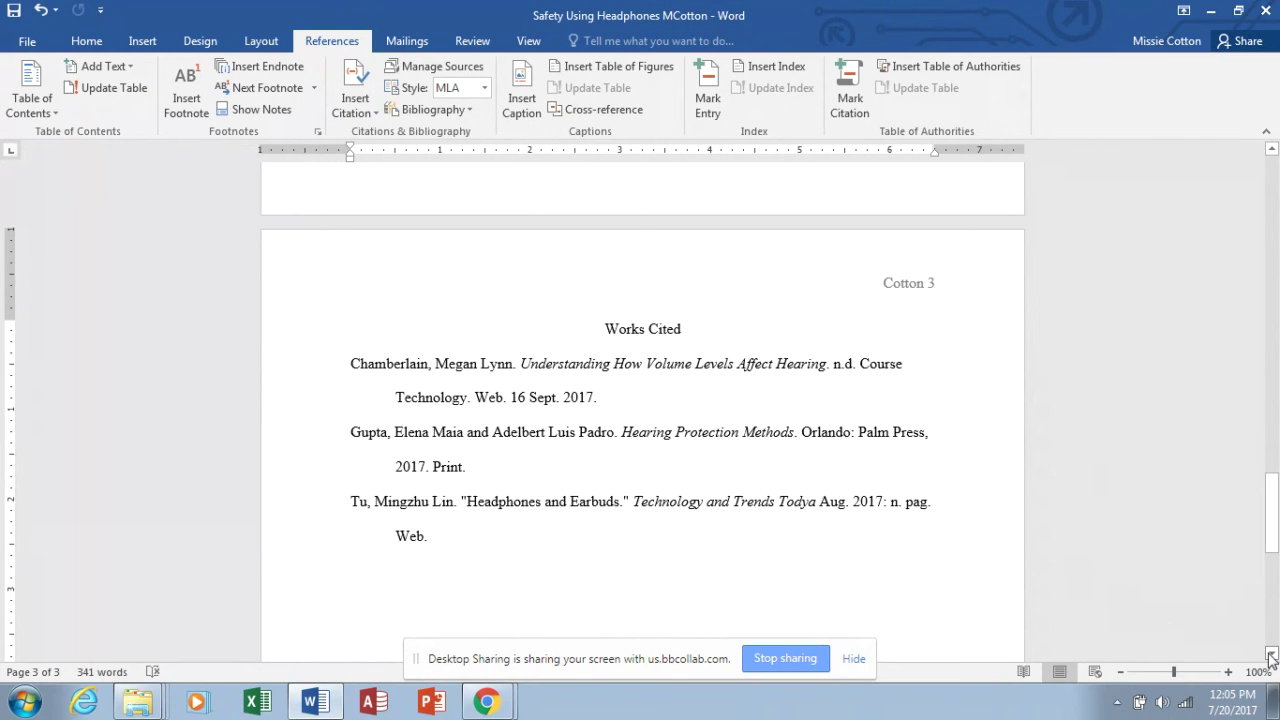
left_click(1271, 655)
left_click(1271, 655)
left_click(1271, 655)
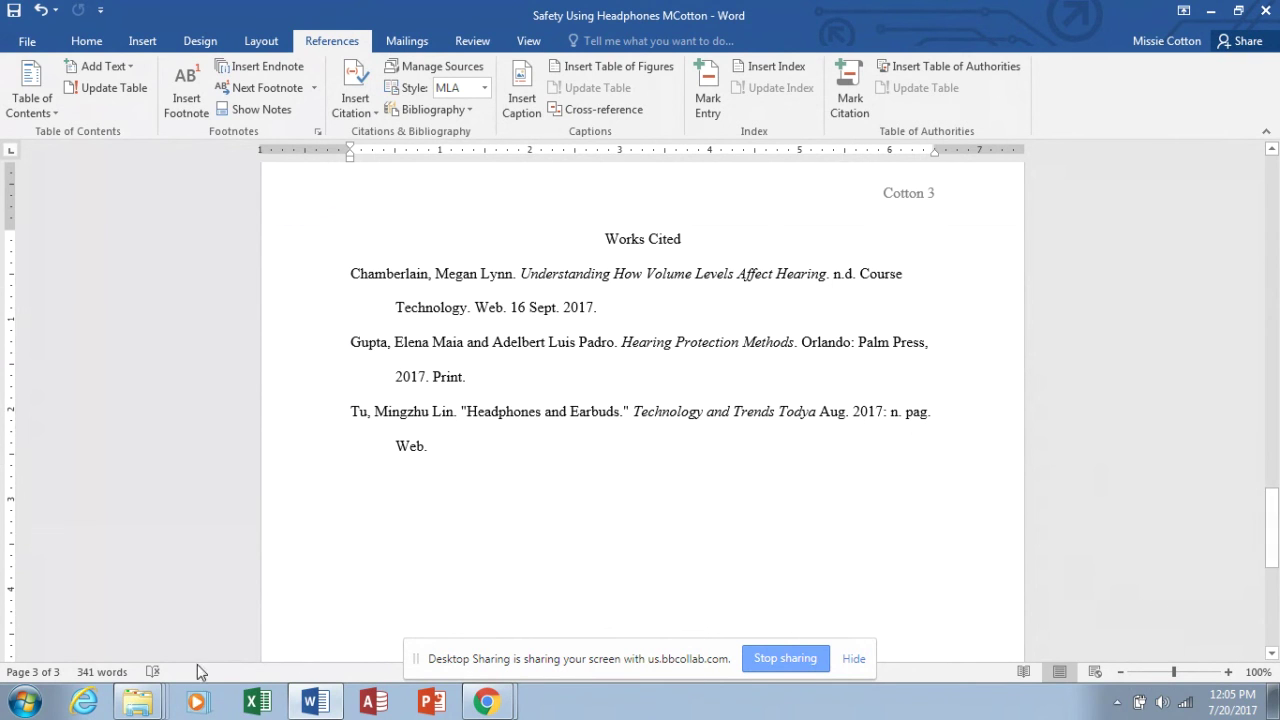
- Show the document's word count, capture the screen with the dialog, and paste the screenshot below the Works Cited entries
left_click(110, 676)
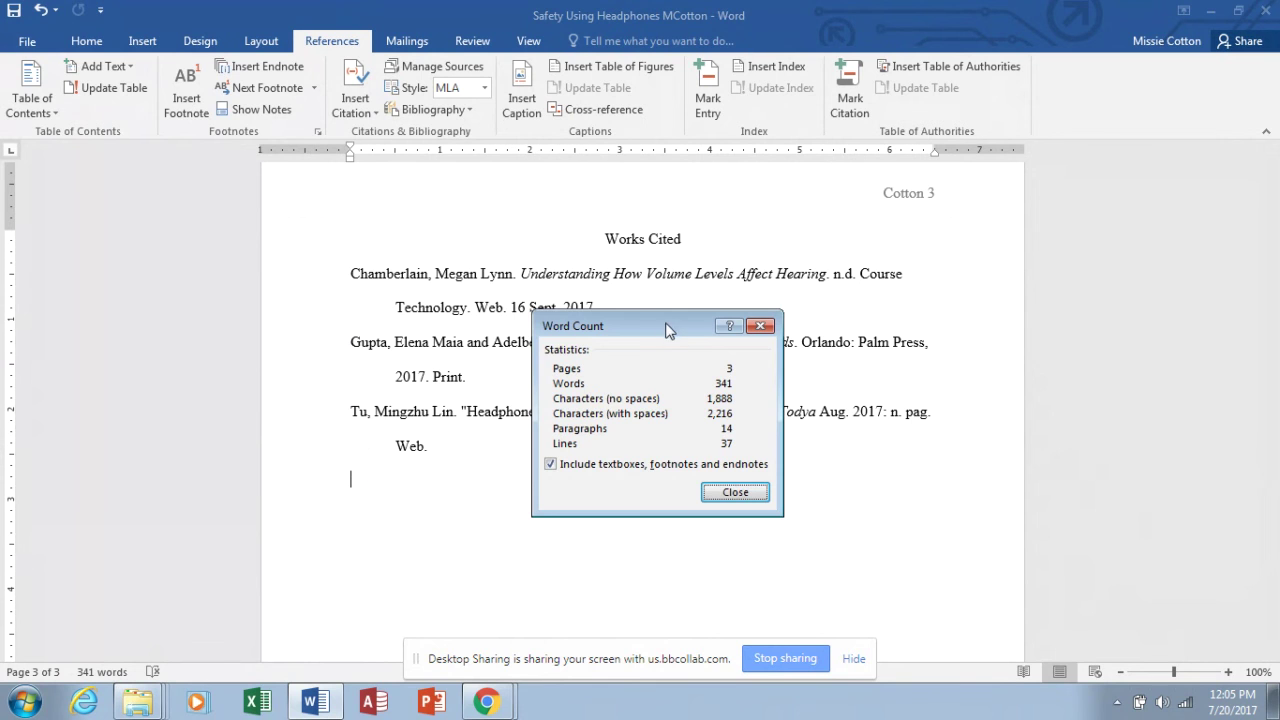
left_click_drag(672, 328, 655, 407)
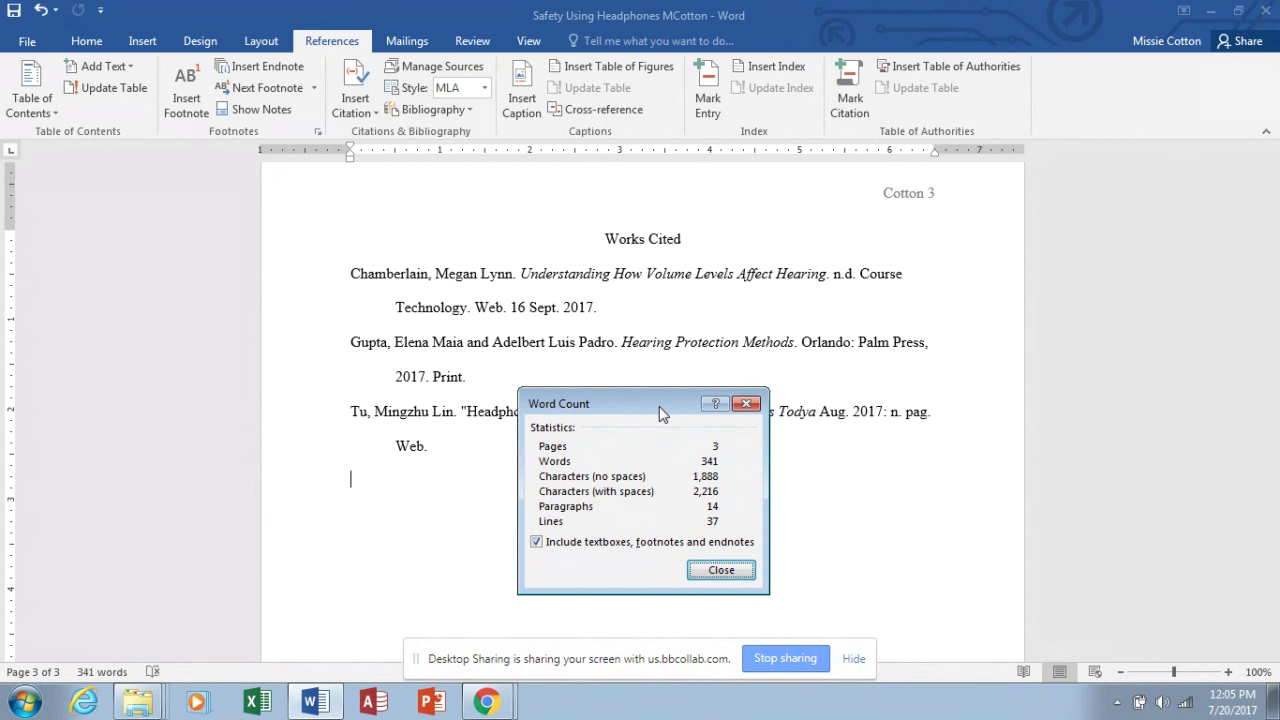
left_click(746, 404)
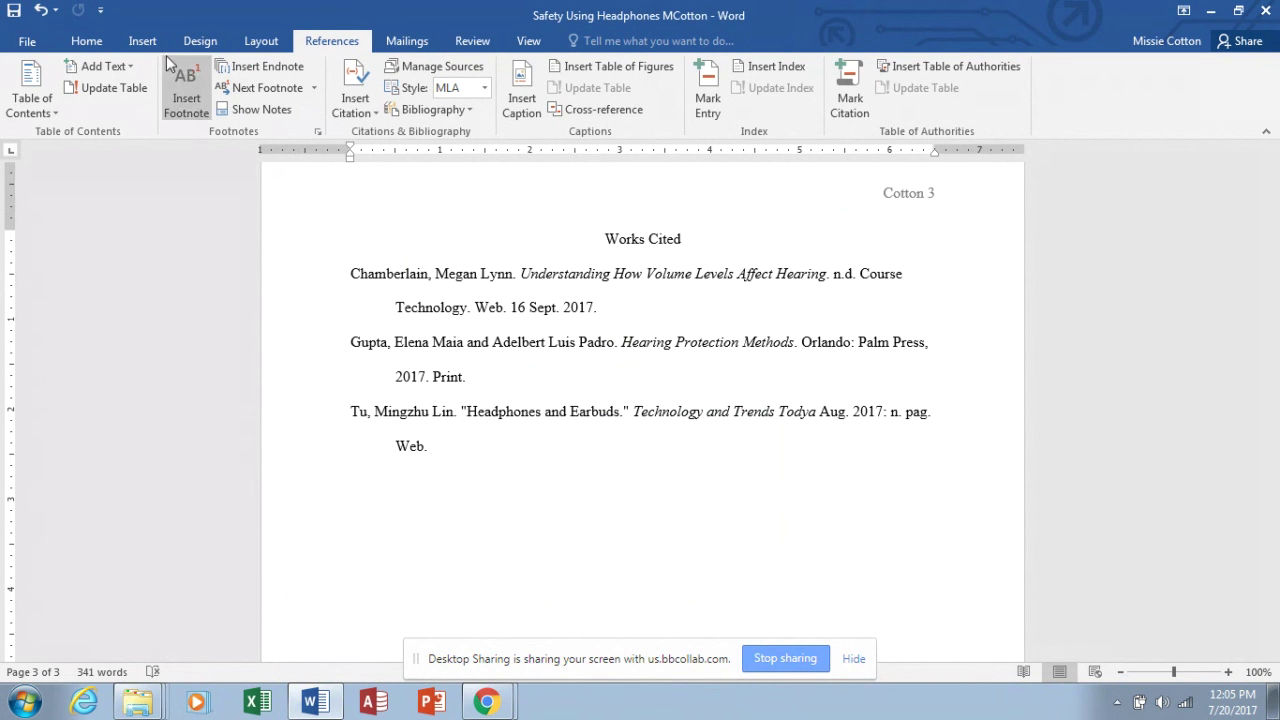
left_click(87, 41)
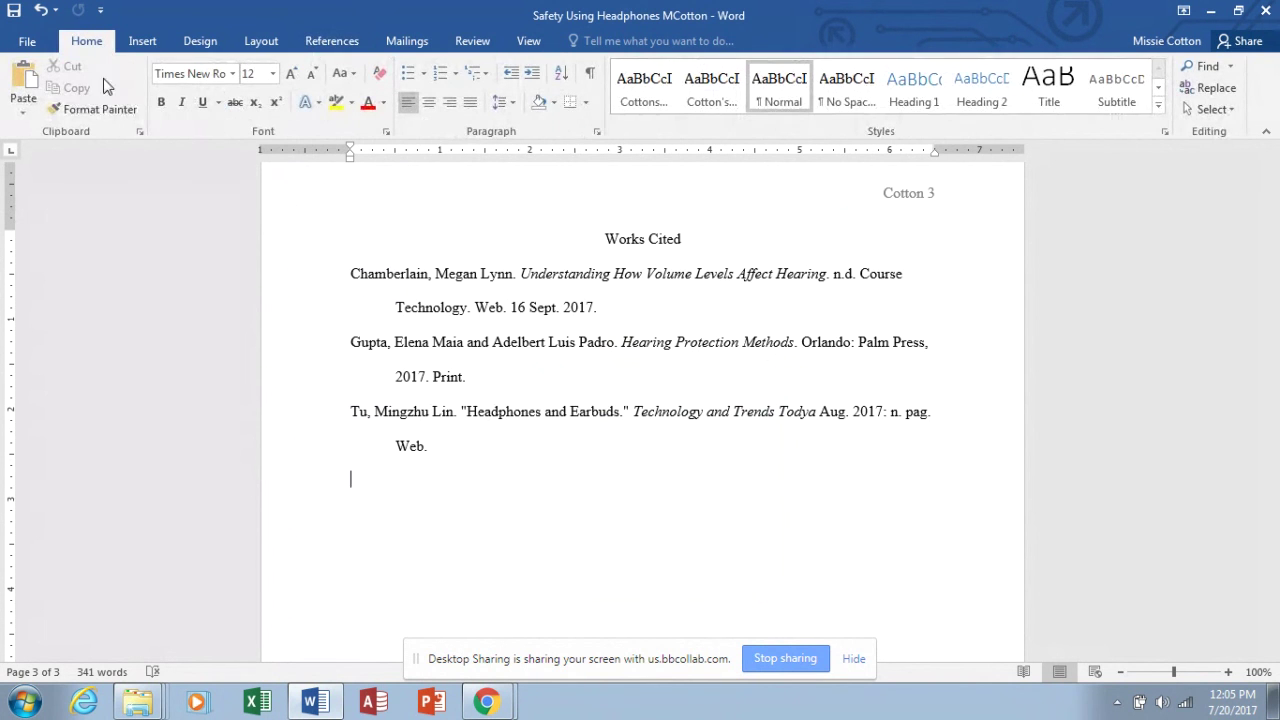
left_click(31, 97)
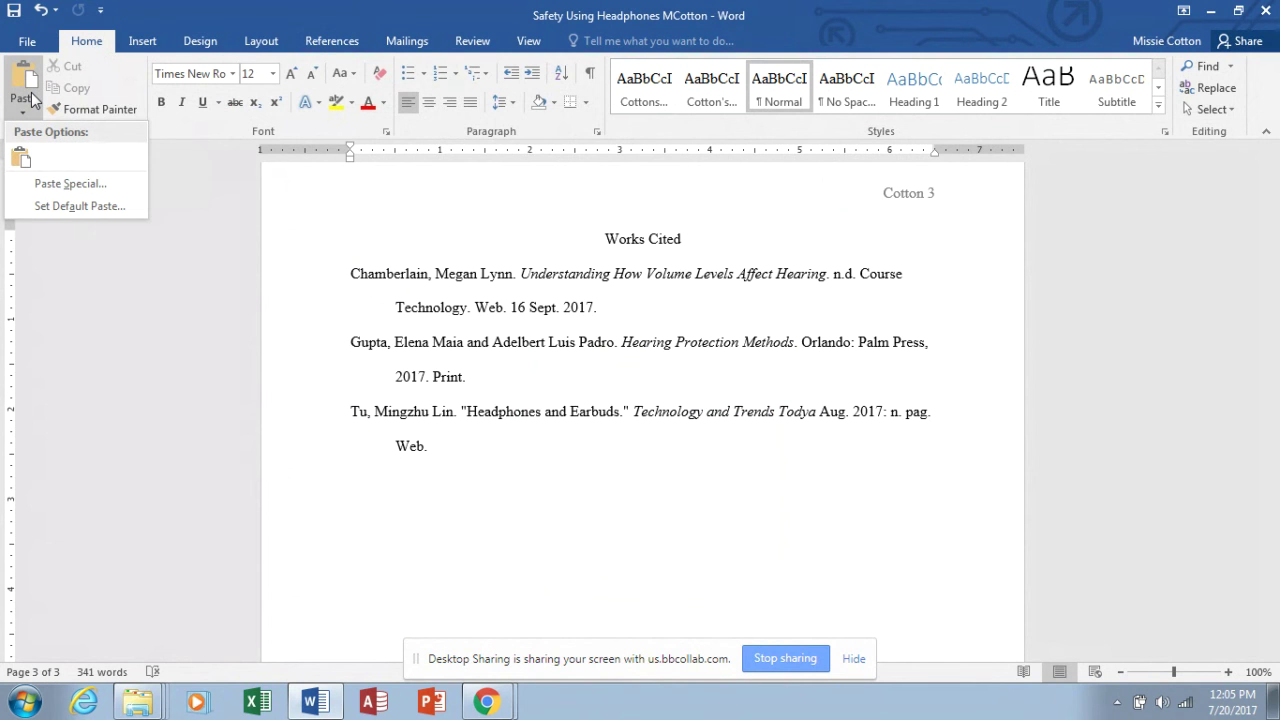
left_click(21, 157)
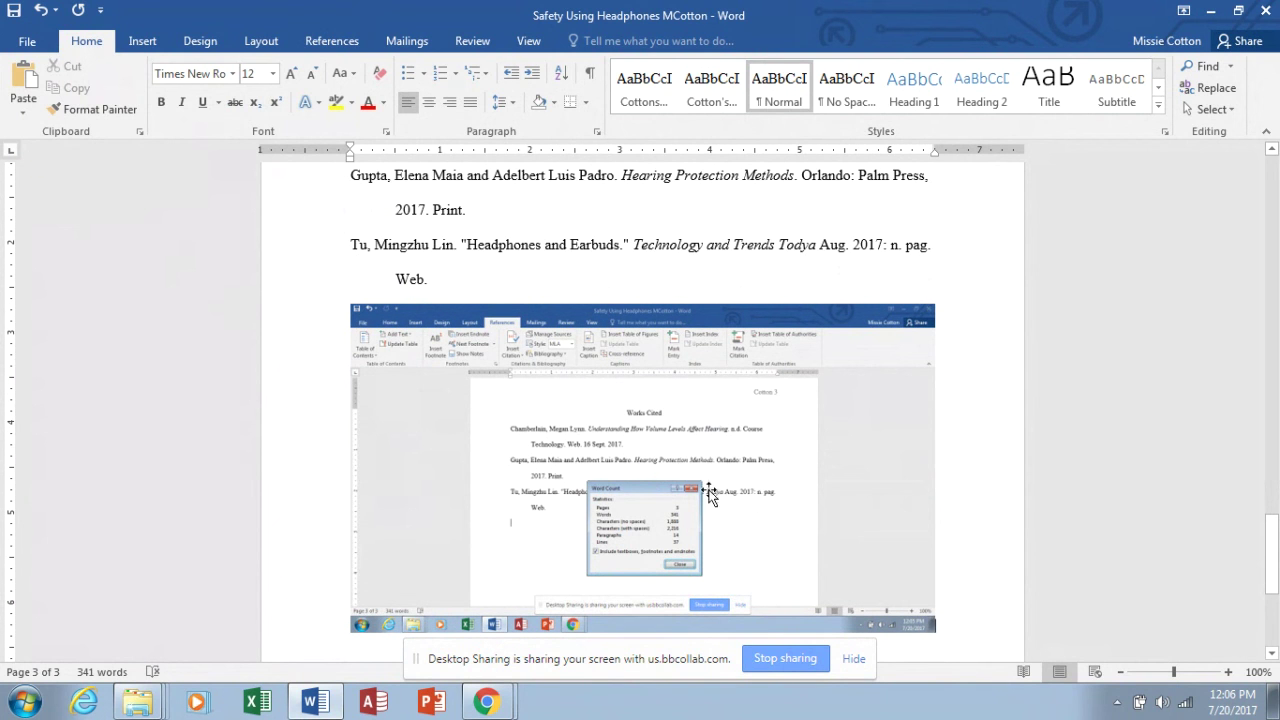
- Bring up the Word Count statistics again over page 3
left_click(1272, 653)
left_click(1272, 653)
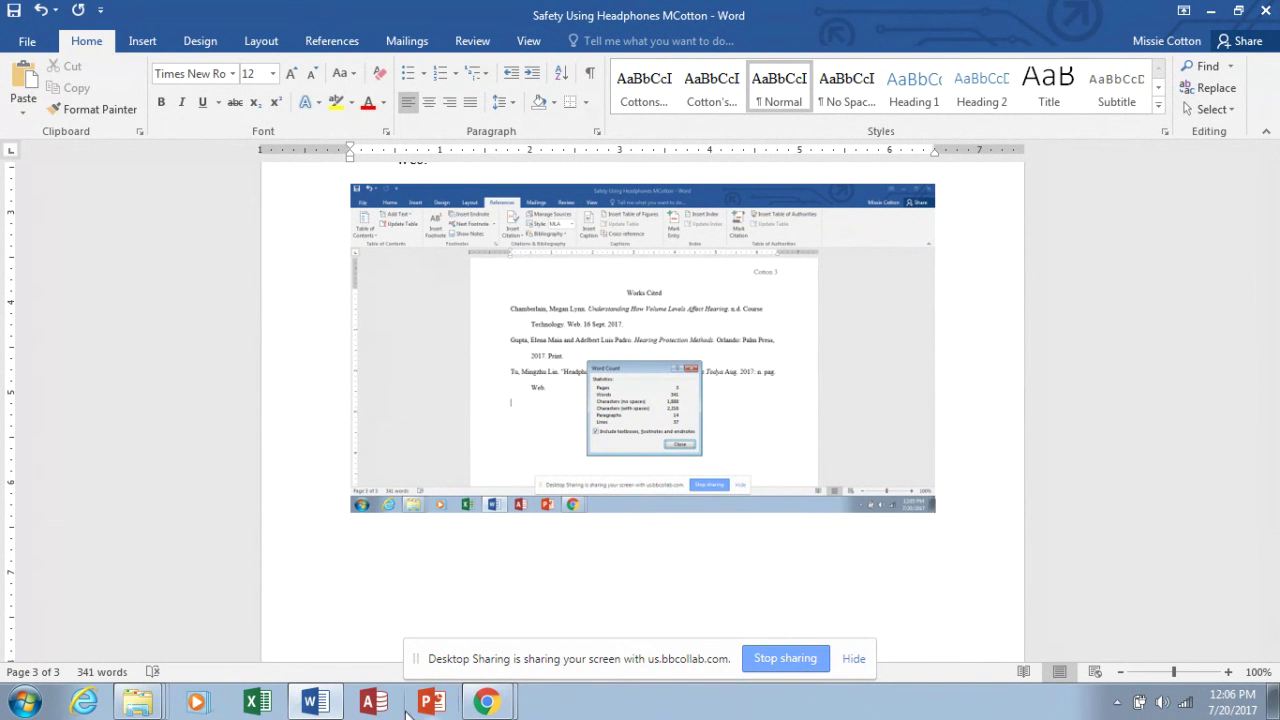
left_click(112, 680)
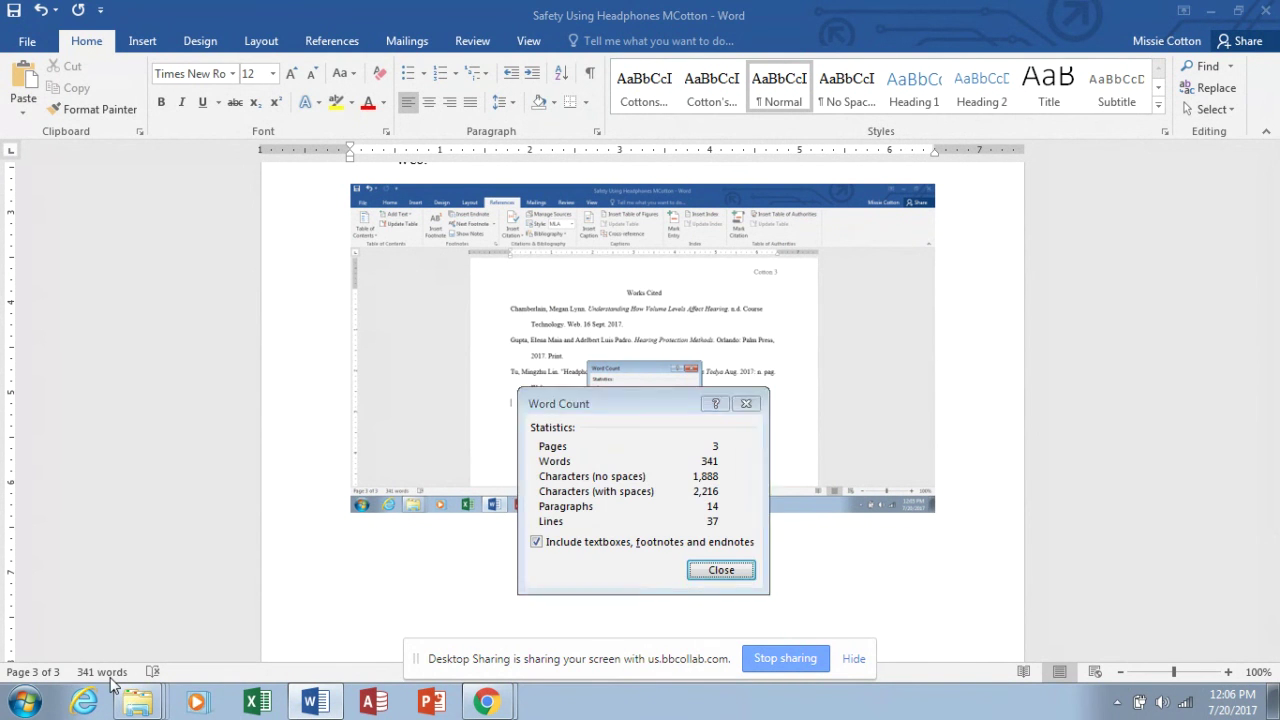
left_click(25, 702)
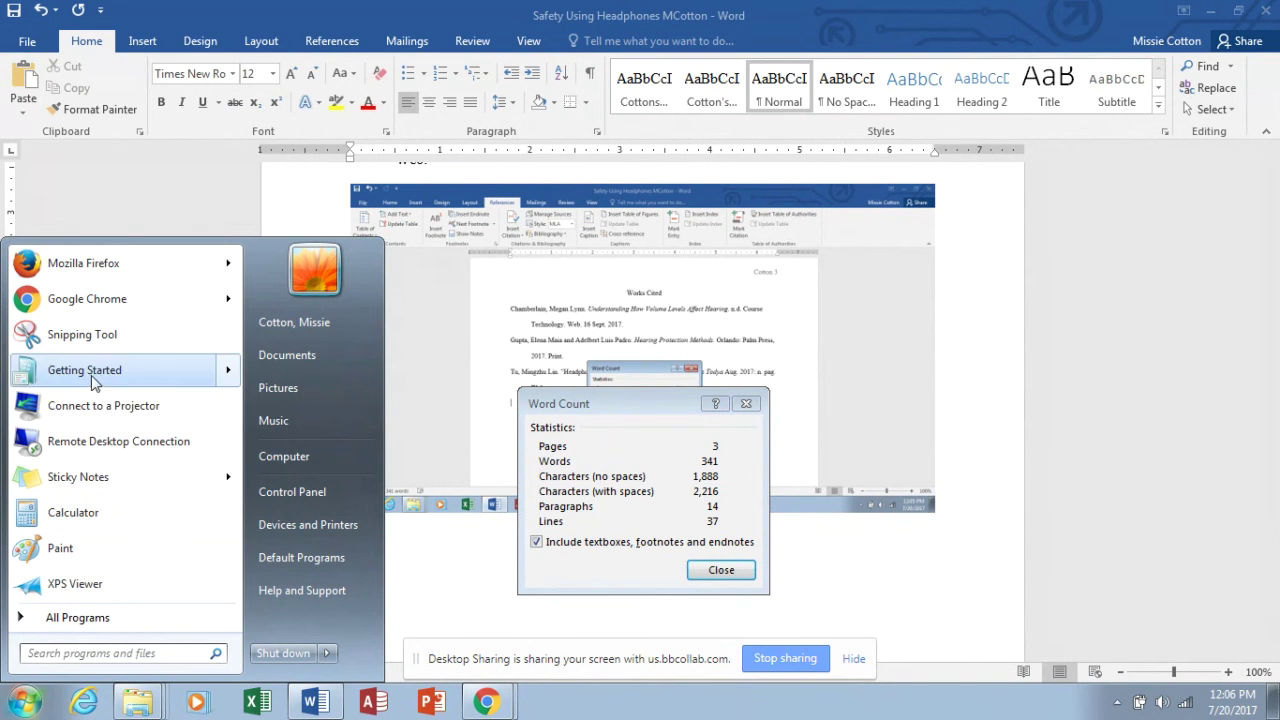
left_click(93, 339)
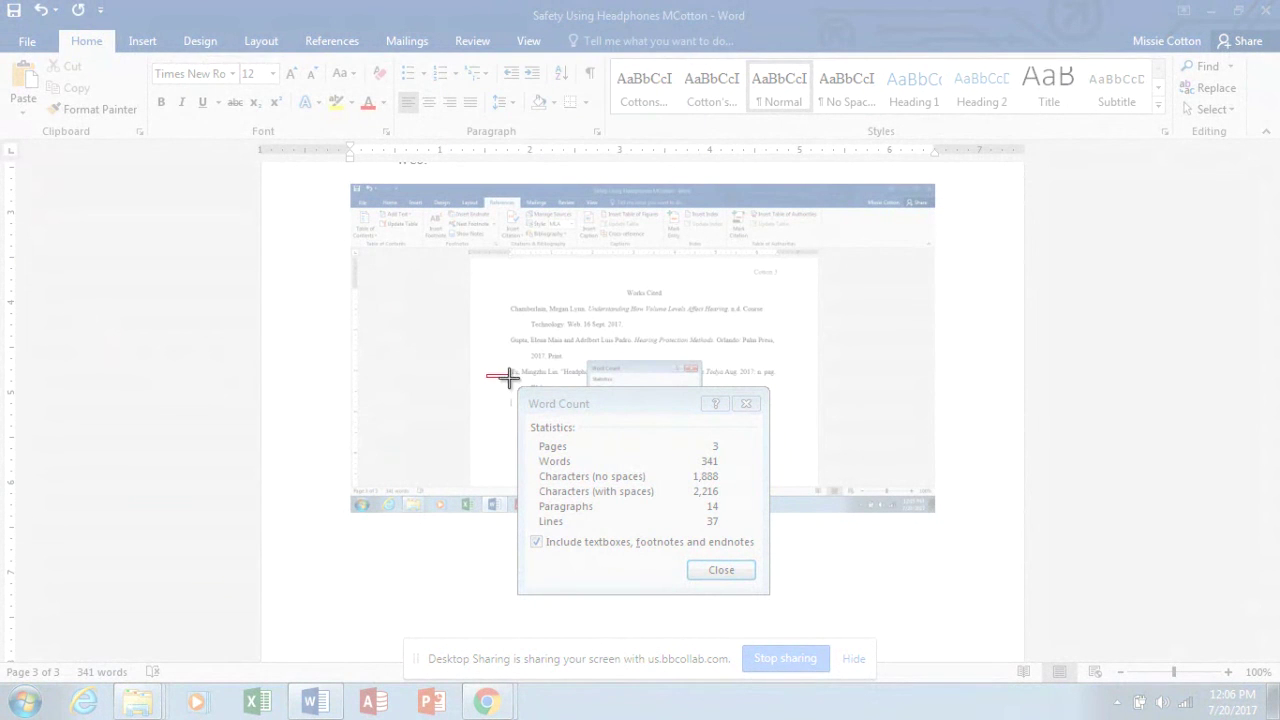
left_click_drag(490, 376, 540, 420)
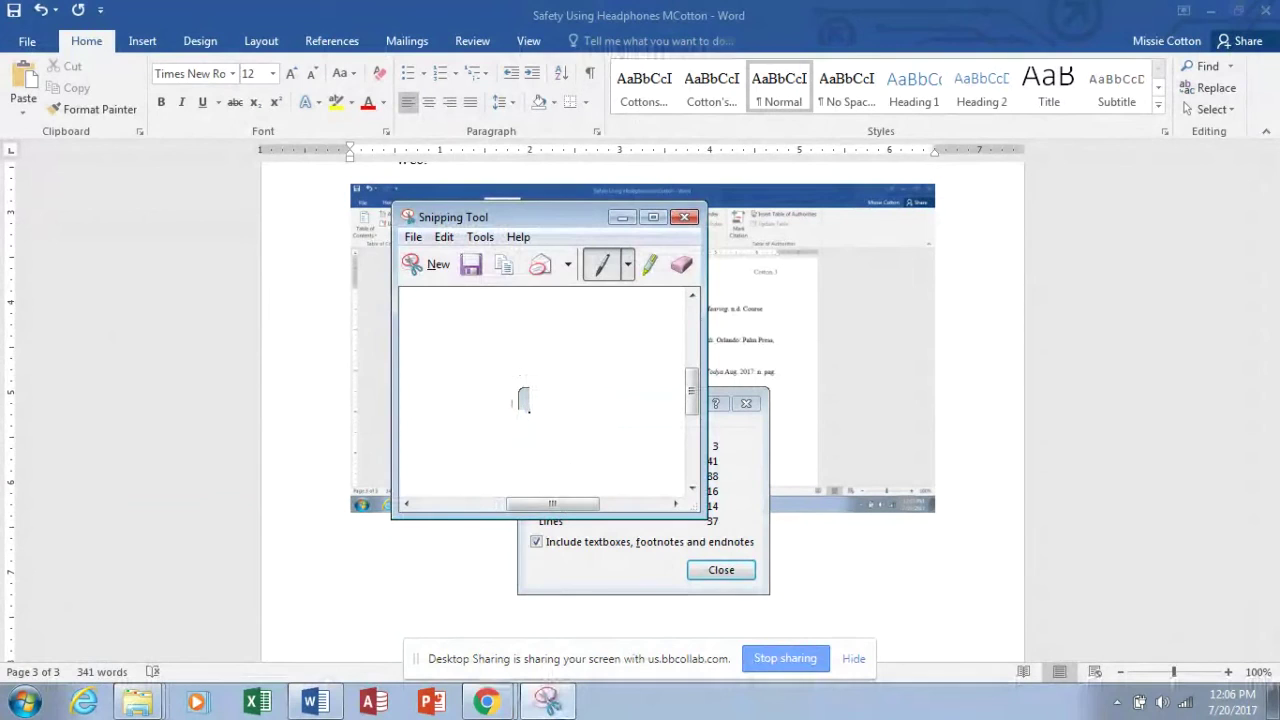
left_click(684, 218)
left_click(628, 378)
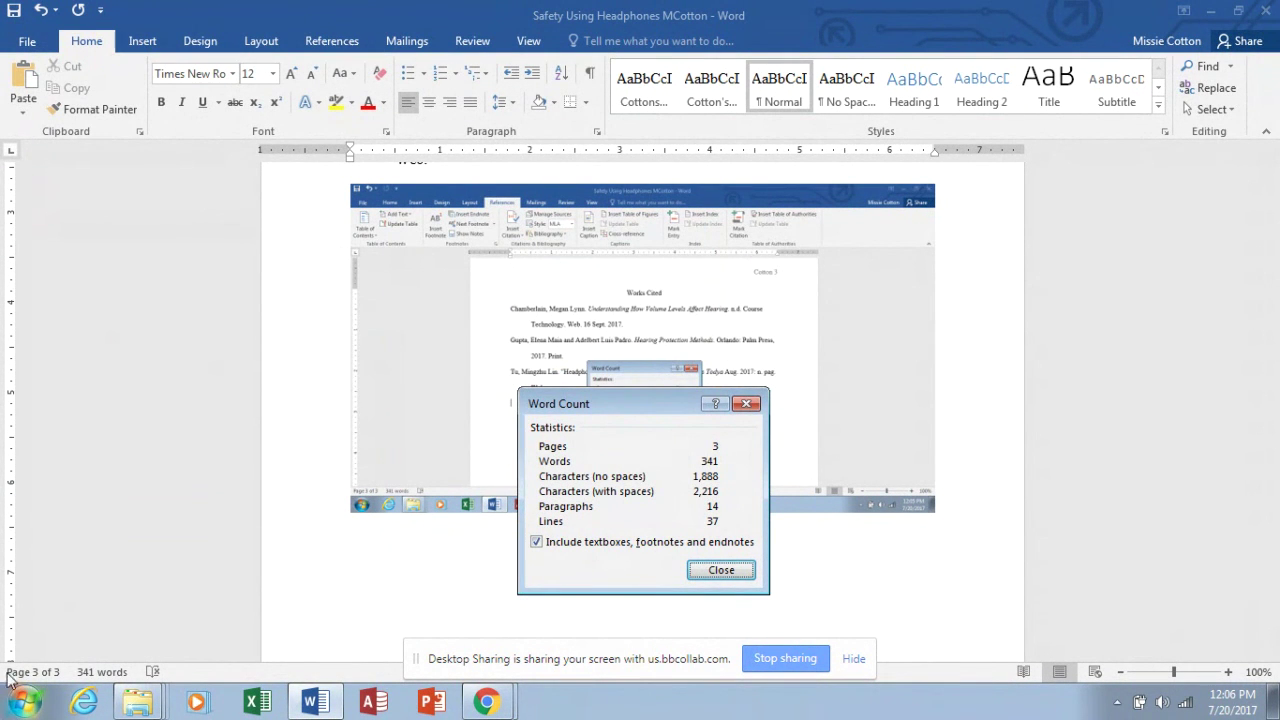
- Snip the area around the Word Count dialog with Snipping Tool and highlight the Words label and its value in yellow
left_click(24, 701)
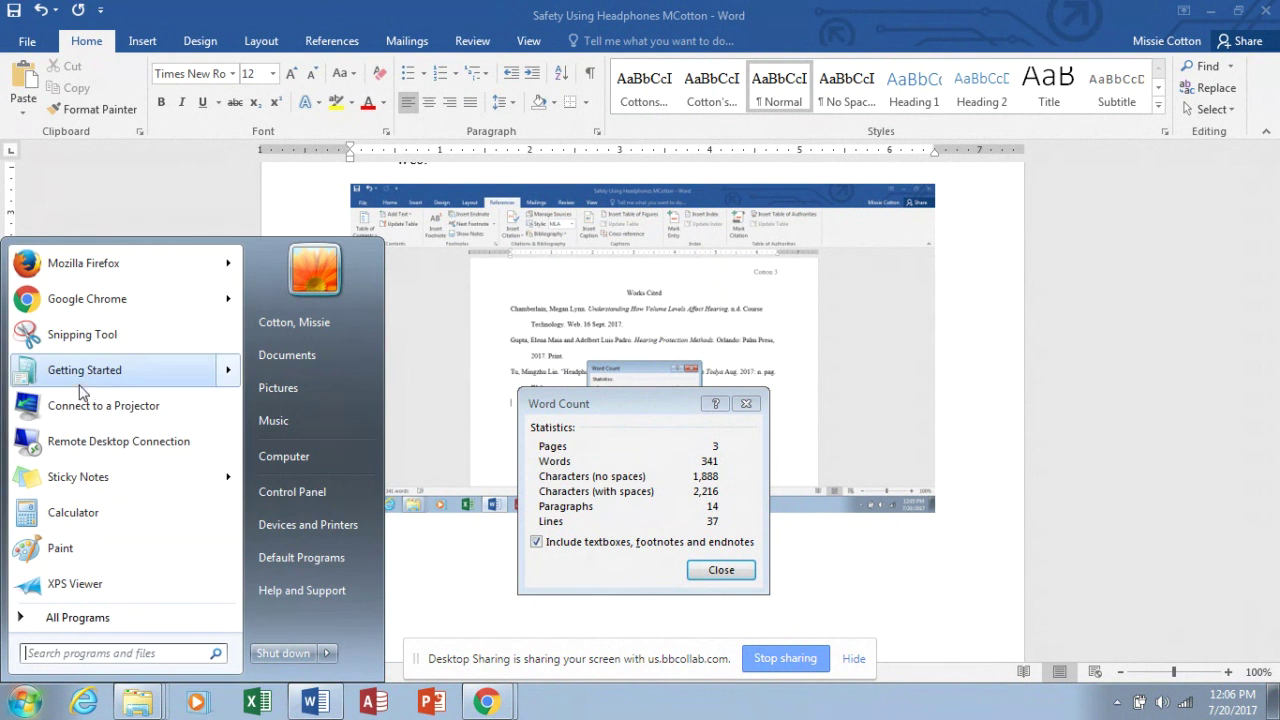
left_click(85, 336)
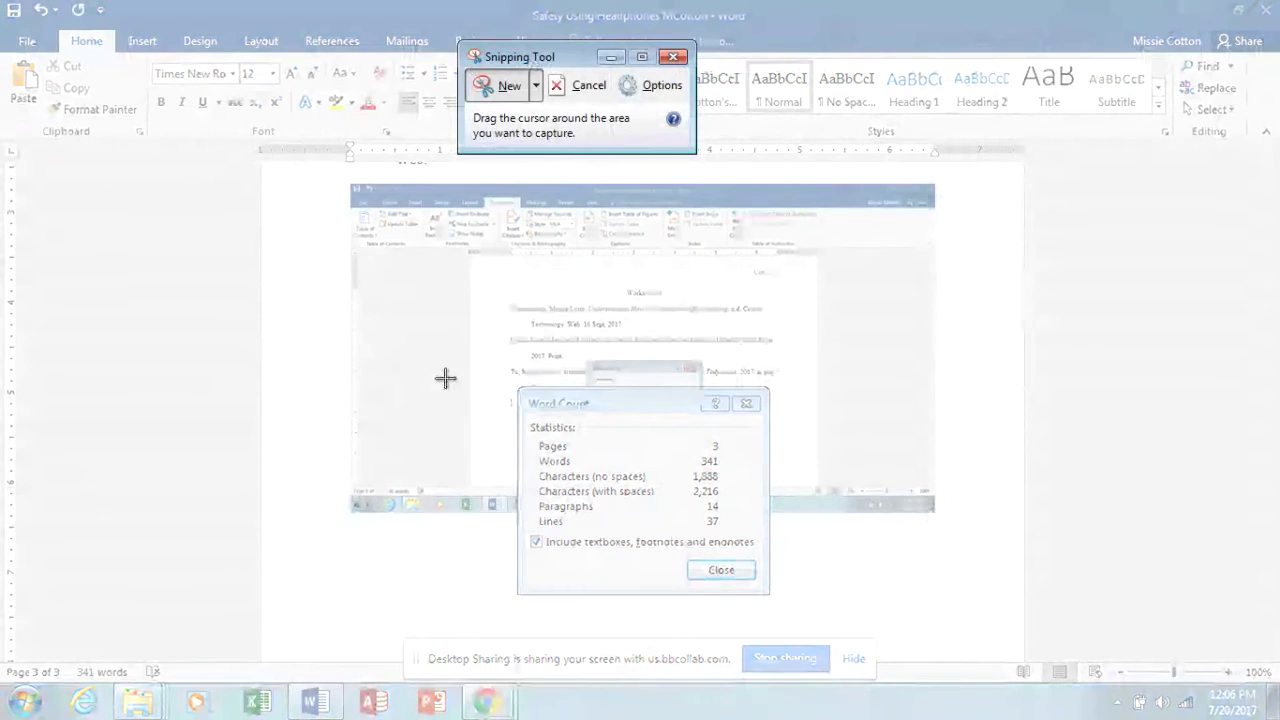
left_click_drag(496, 352, 786, 612)
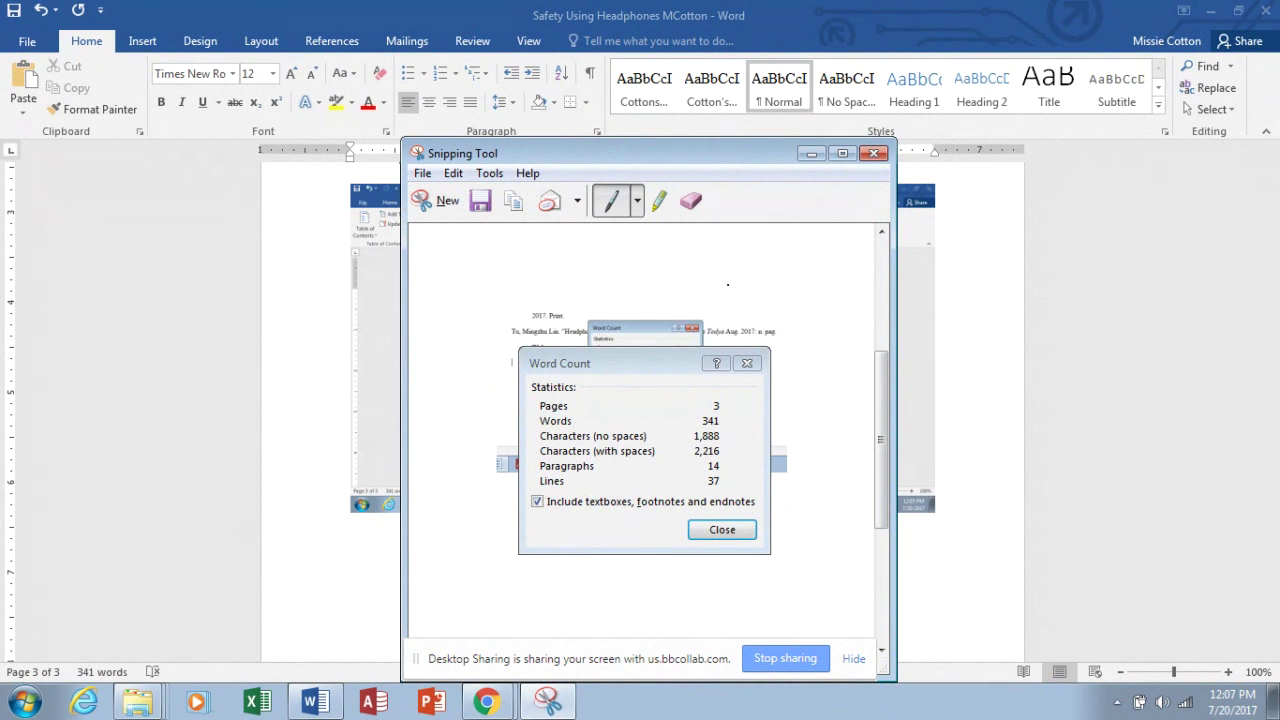
left_click(660, 203)
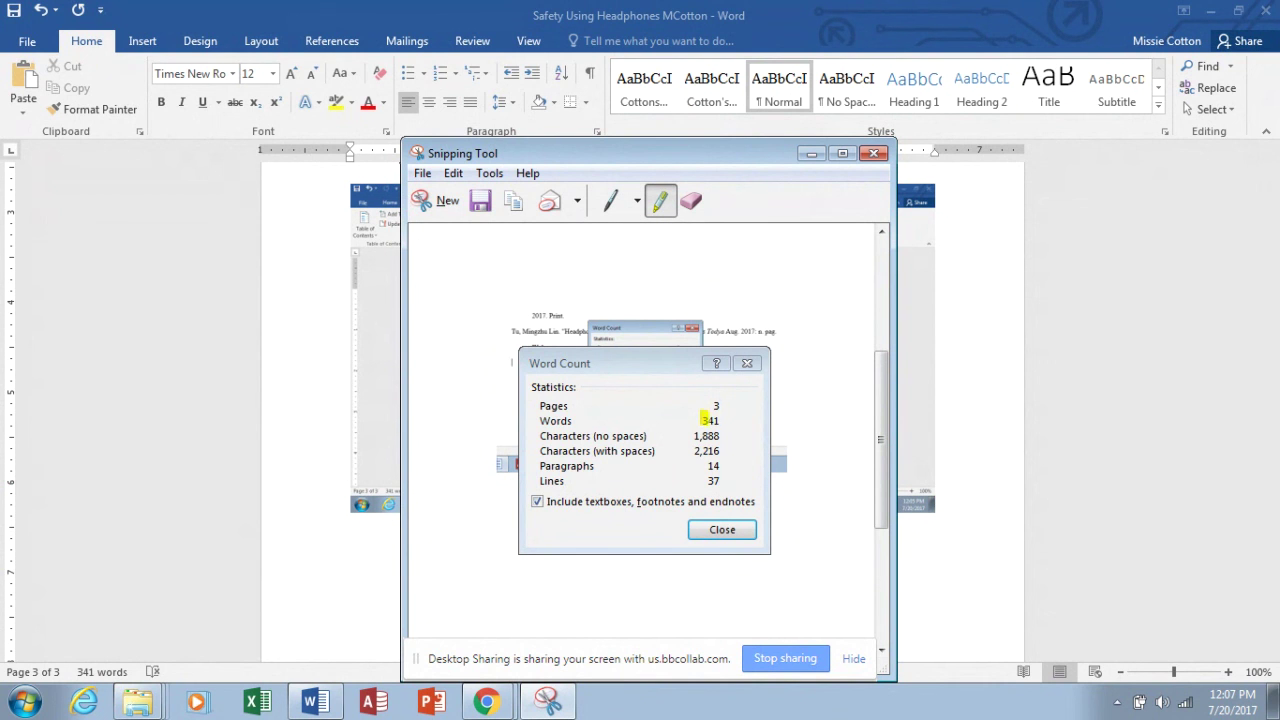
left_click_drag(708, 420, 719, 420)
left_click_drag(533, 421, 573, 421)
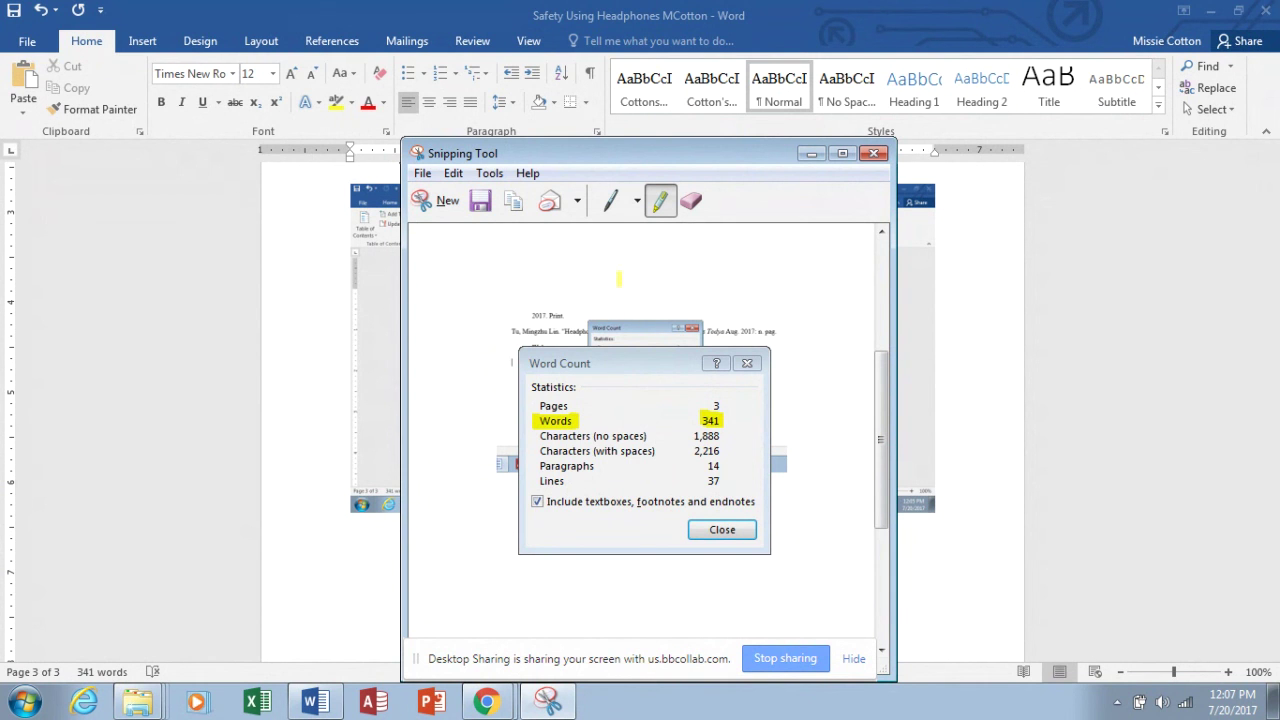
- With the blue pen, draw a check mark beside the word count and handwrite the author's name above the dialog in the snip
left_click(637, 203)
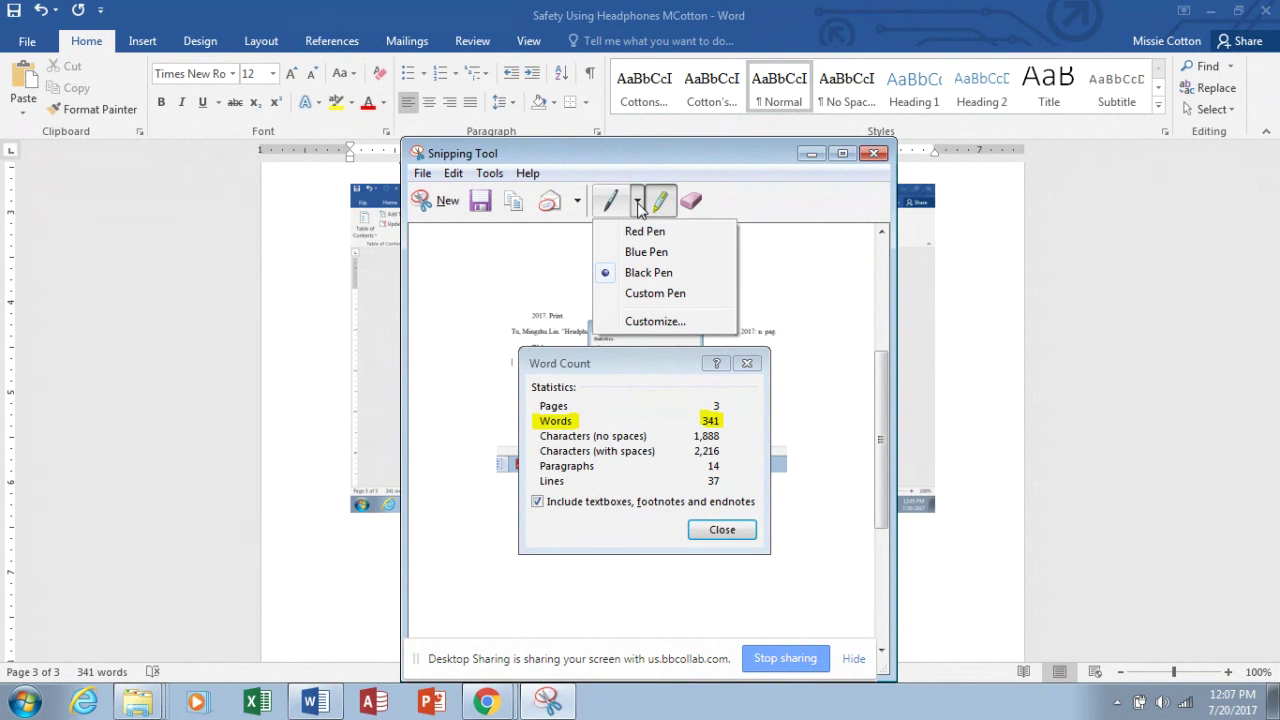
left_click(628, 252)
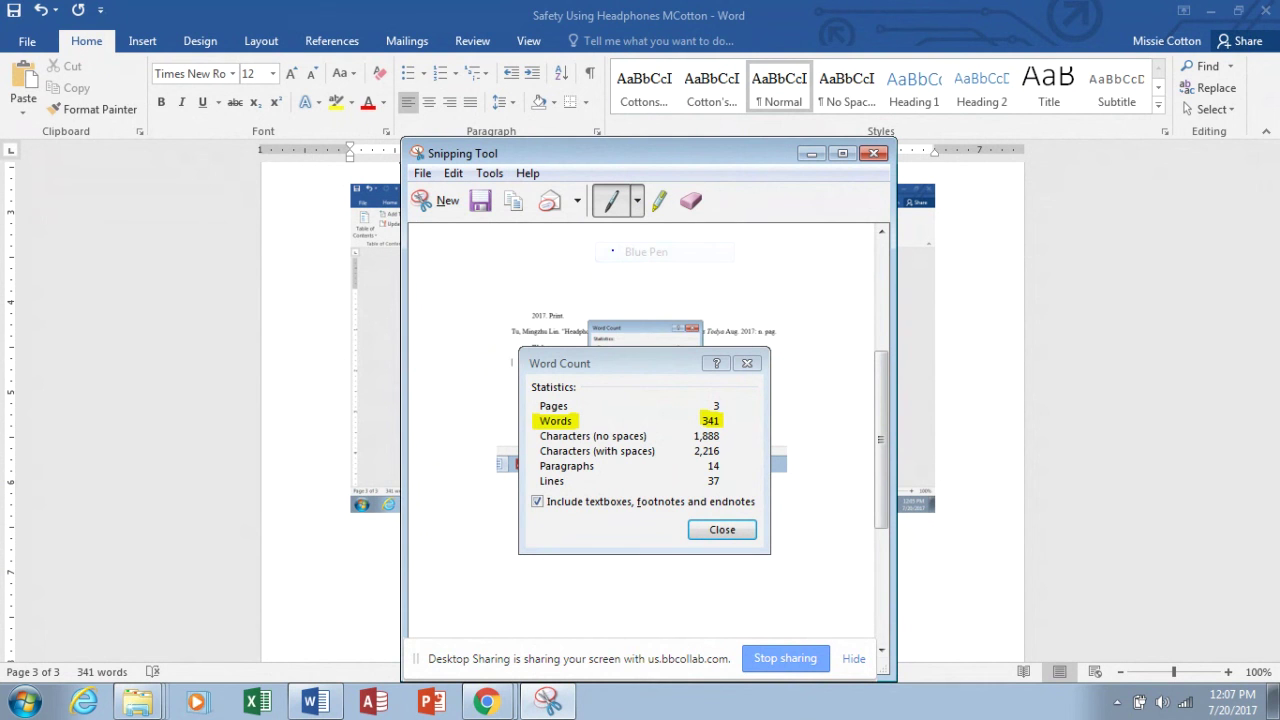
left_click_drag(729, 422, 763, 405)
mouse_move(537, 244)
left_mouse_down()
mouse_move(530, 294)
mouse_move(566, 268)
mouse_move(581, 286)
mouse_move(605, 282)
left_mouse_up()
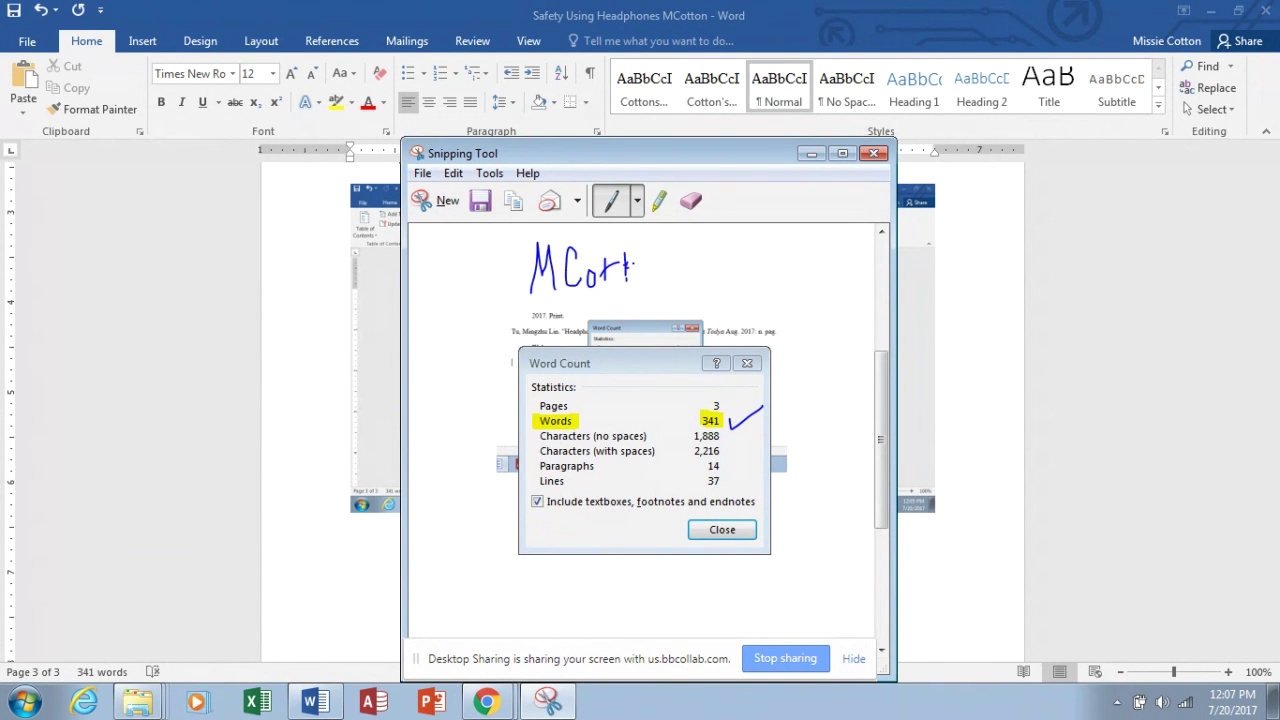
left_click_drag(633, 268, 636, 262)
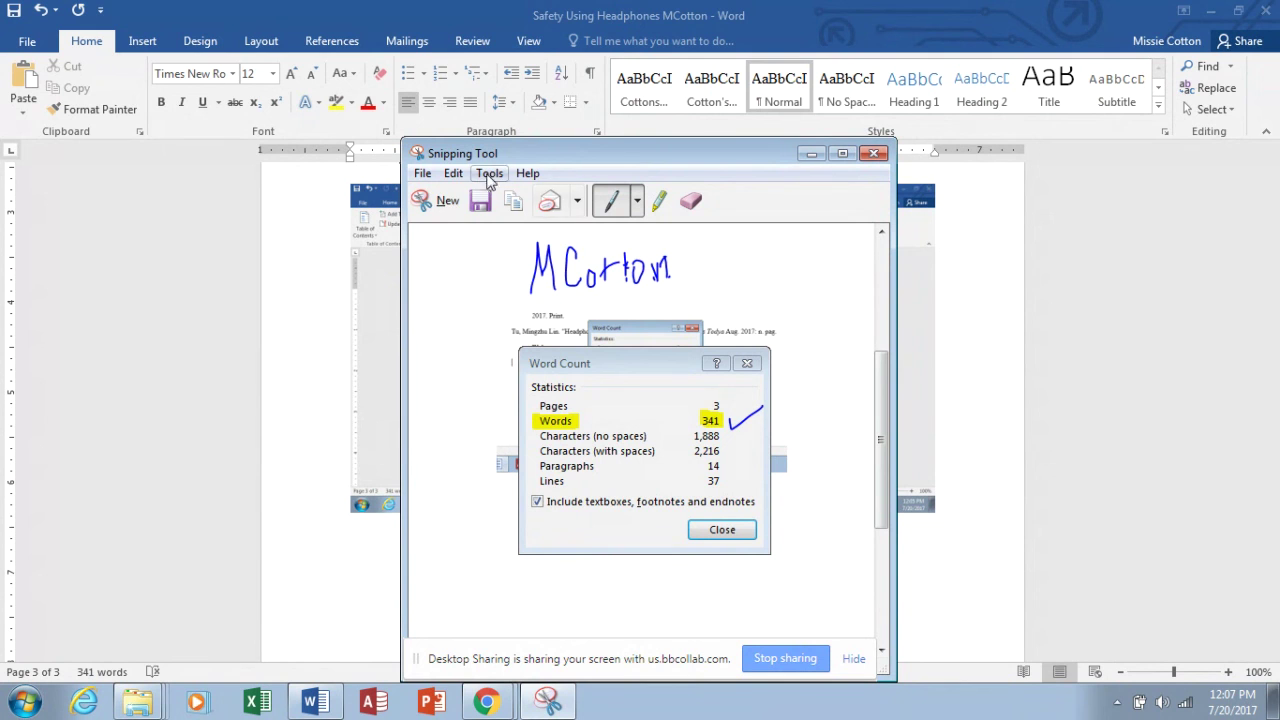
- Copy the annotated snip, close Snipping Tool without saving it, and dismiss the Word Count dialog in Word
left_click(453, 173)
left_click(463, 196)
left_click(874, 153)
left_click(712, 428)
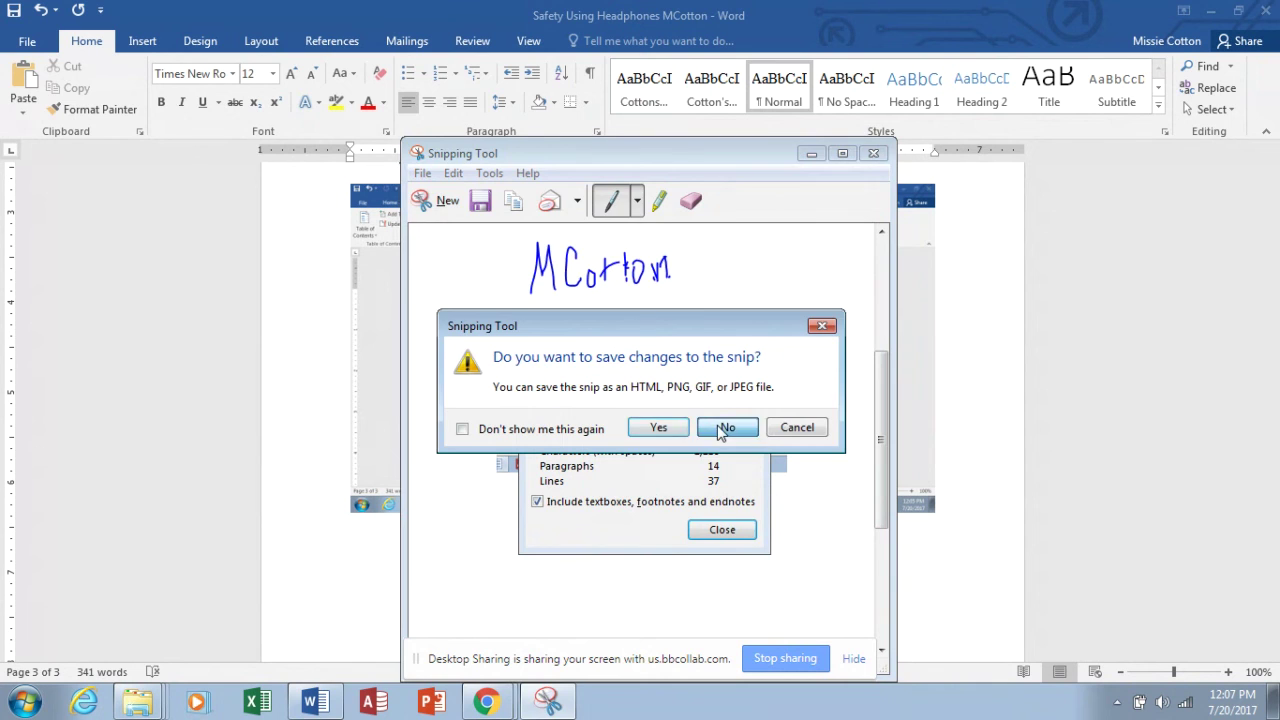
left_click(745, 404)
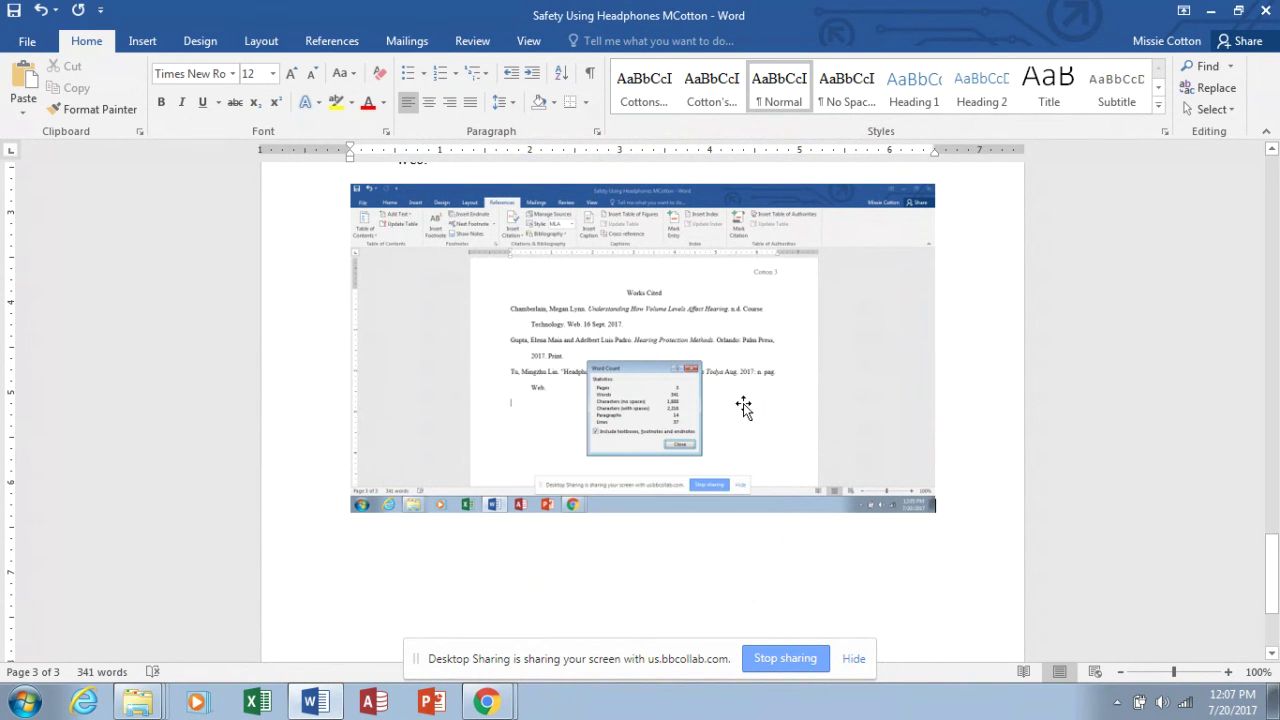
- Paste the annotated snip below the full-screen screenshot at the end of the document
left_click(1271, 654)
left_click(1271, 654)
scroll(1271, 654, "down", 2)
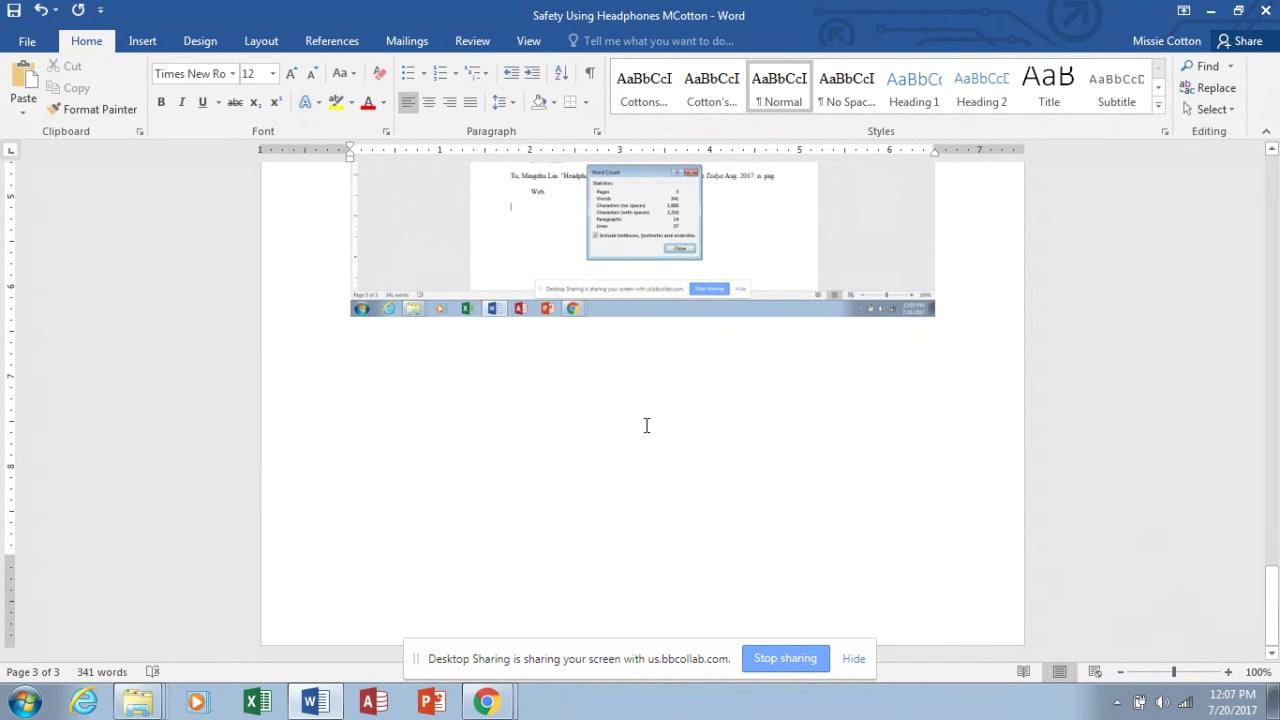
left_click(392, 368)
key("ctrl+v")
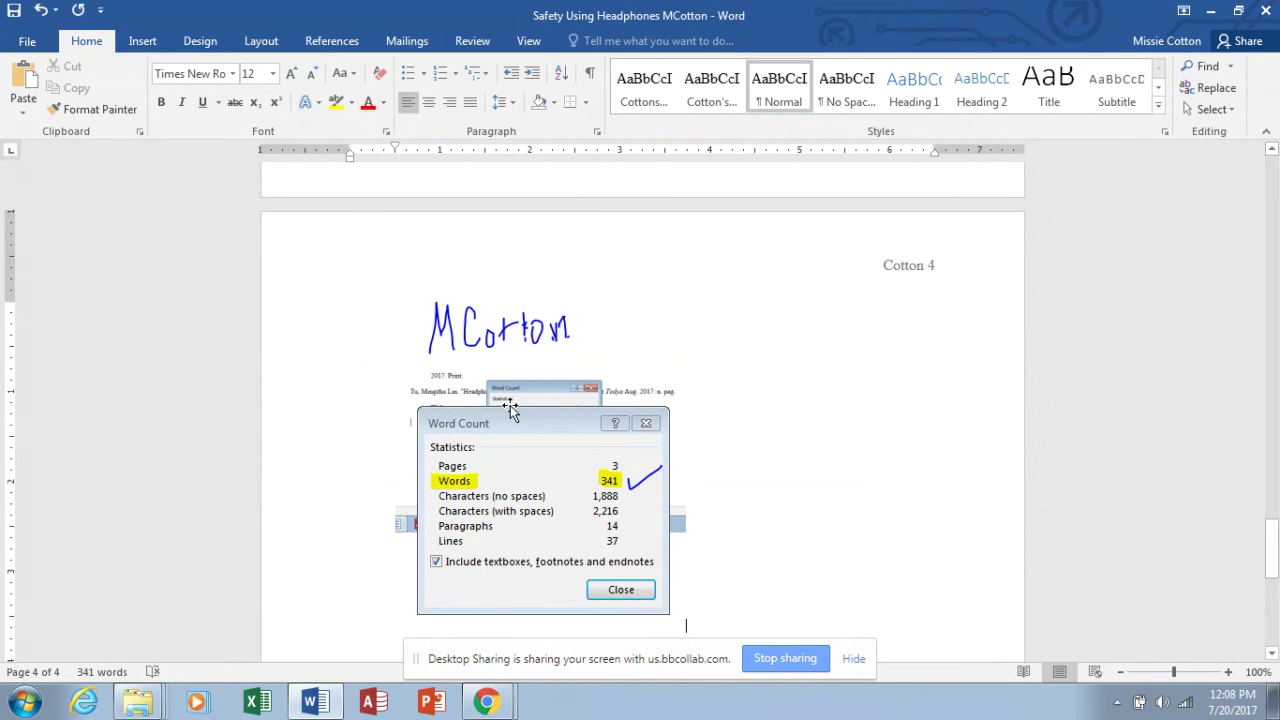
- Shrink the annotated snip to fit on page 3 under the screenshot, and scale the full-screen screenshot down slightly
left_click(555, 420)
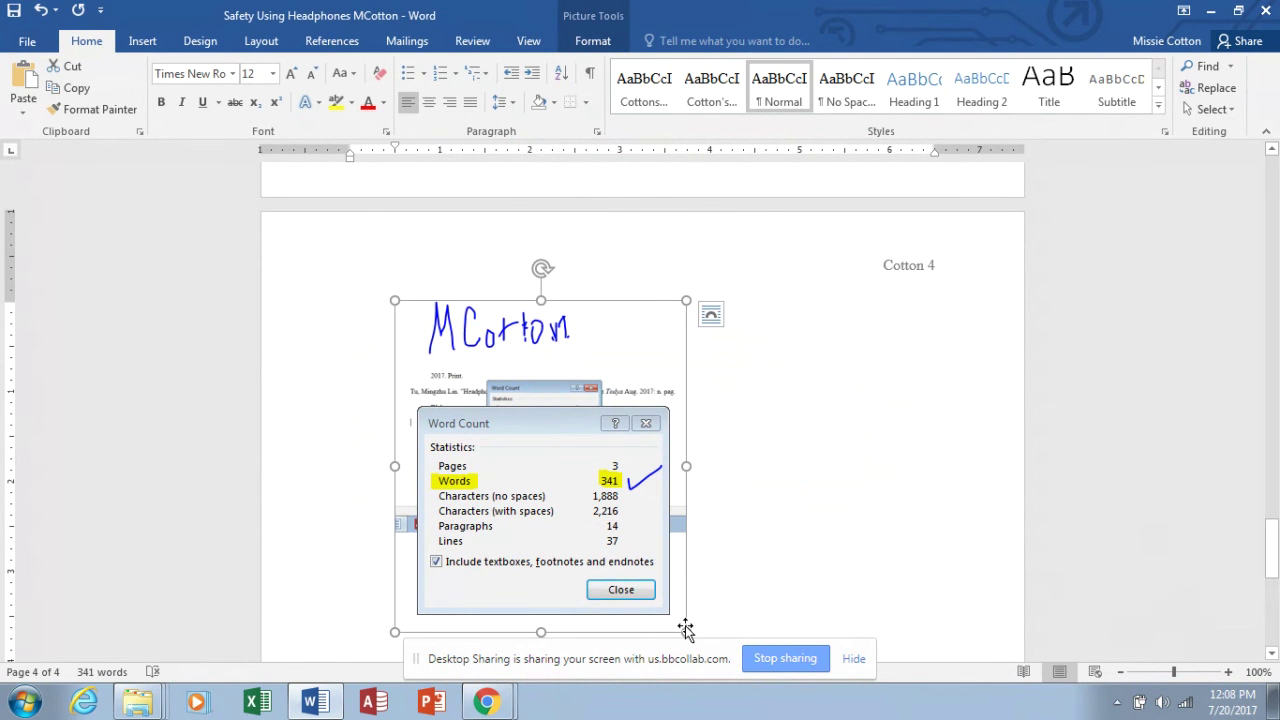
left_click_drag(686, 632, 557, 394)
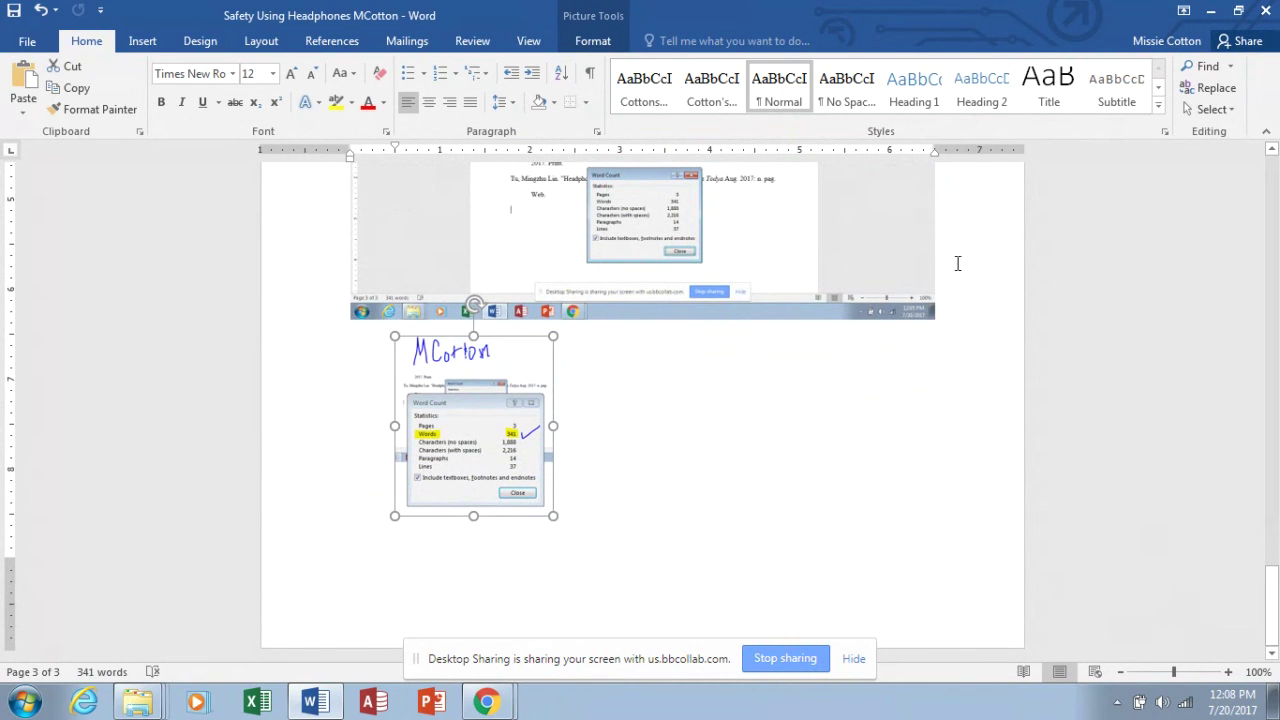
left_click(914, 283)
left_click_drag(935, 319, 836, 226)
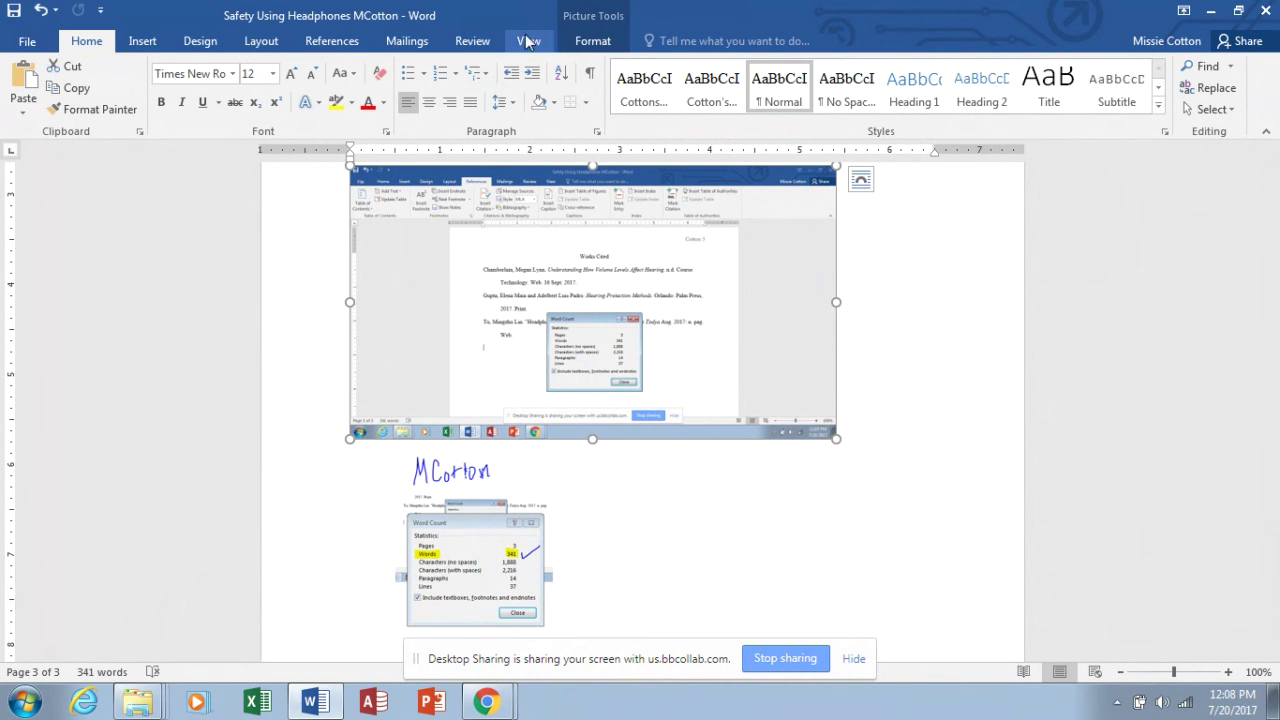
- Check the document's word count through the proofing tools and dismiss the statistics
left_click(470, 45)
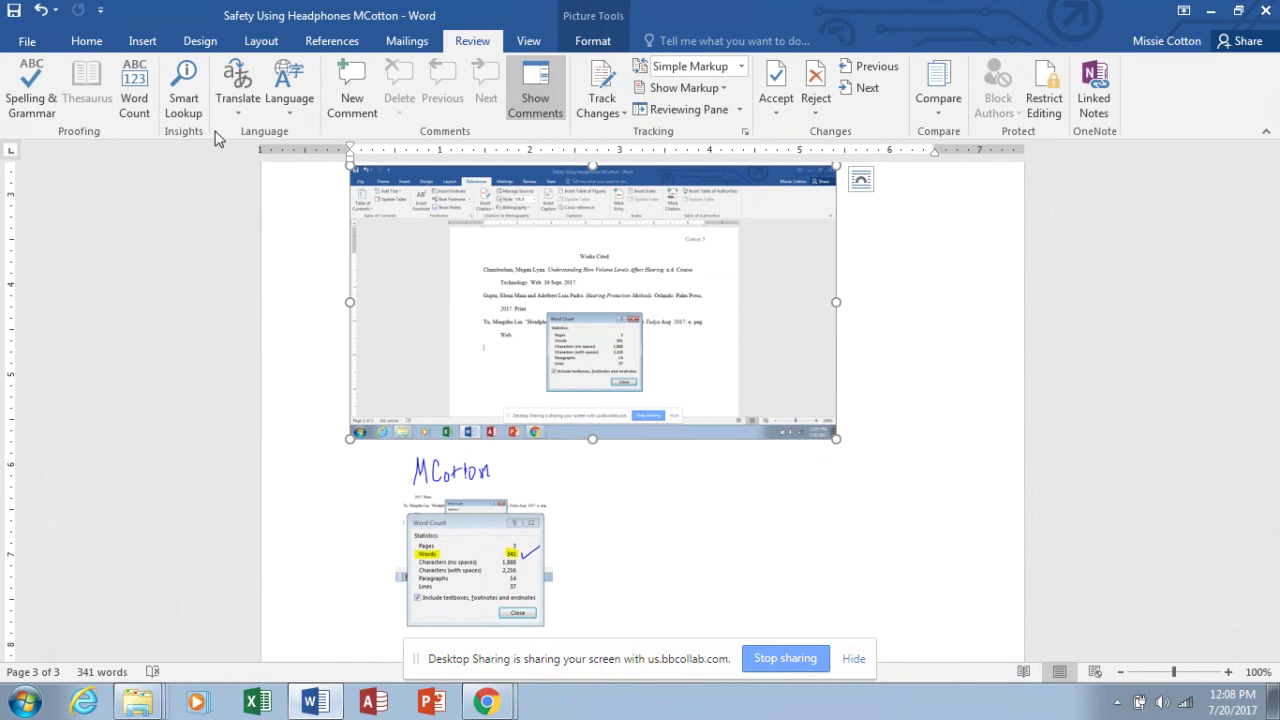
left_click(139, 108)
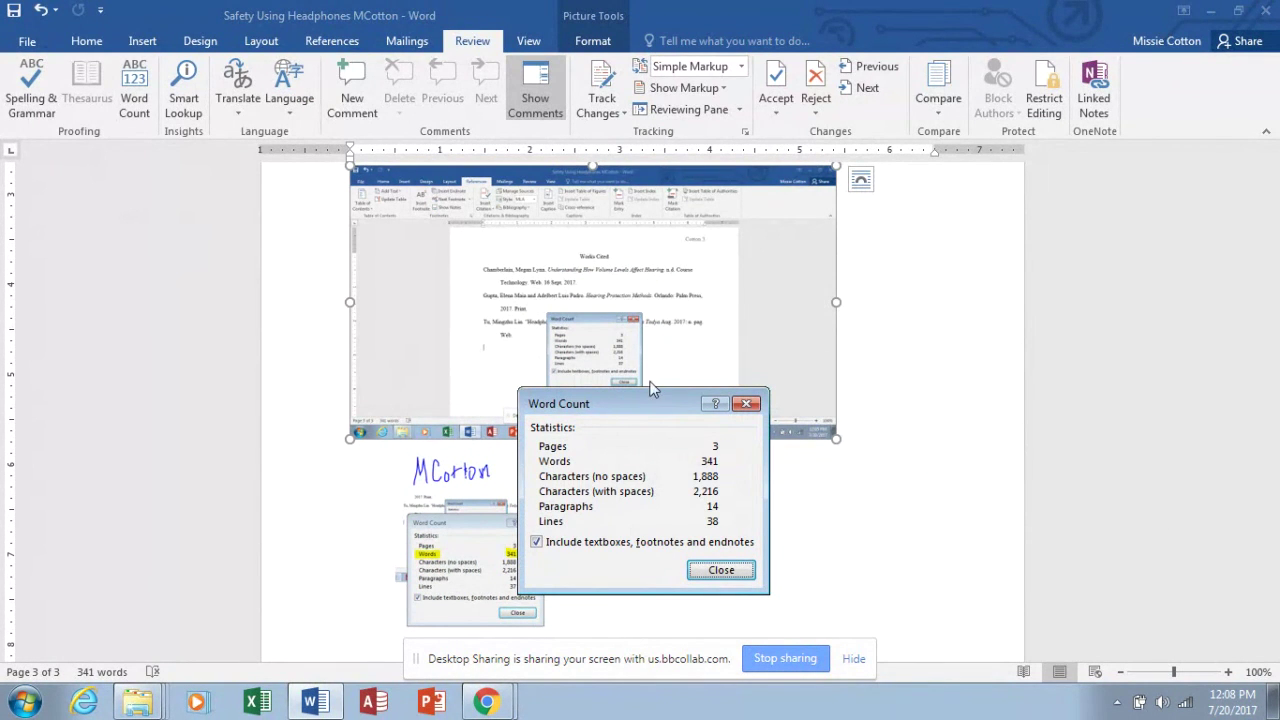
left_click(748, 404)
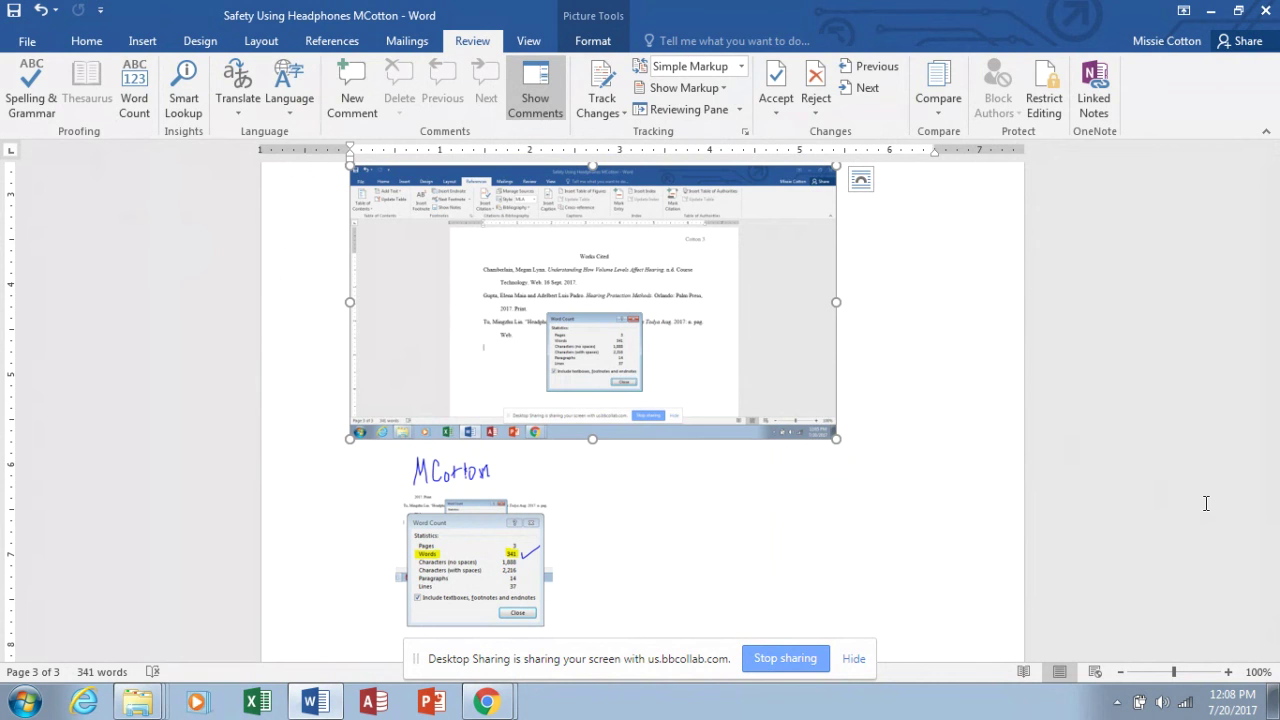
- Return to the beginning of the document and search it for "people"
key("ctrl+Home")
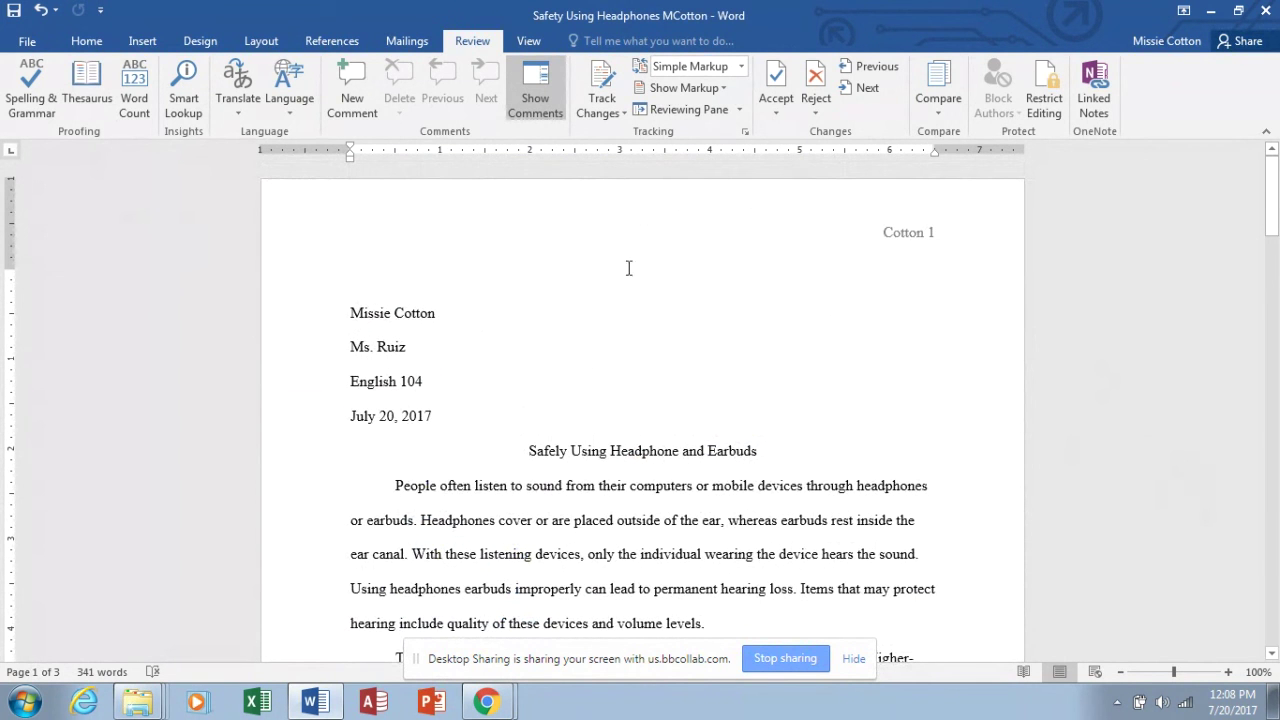
left_click(97, 50)
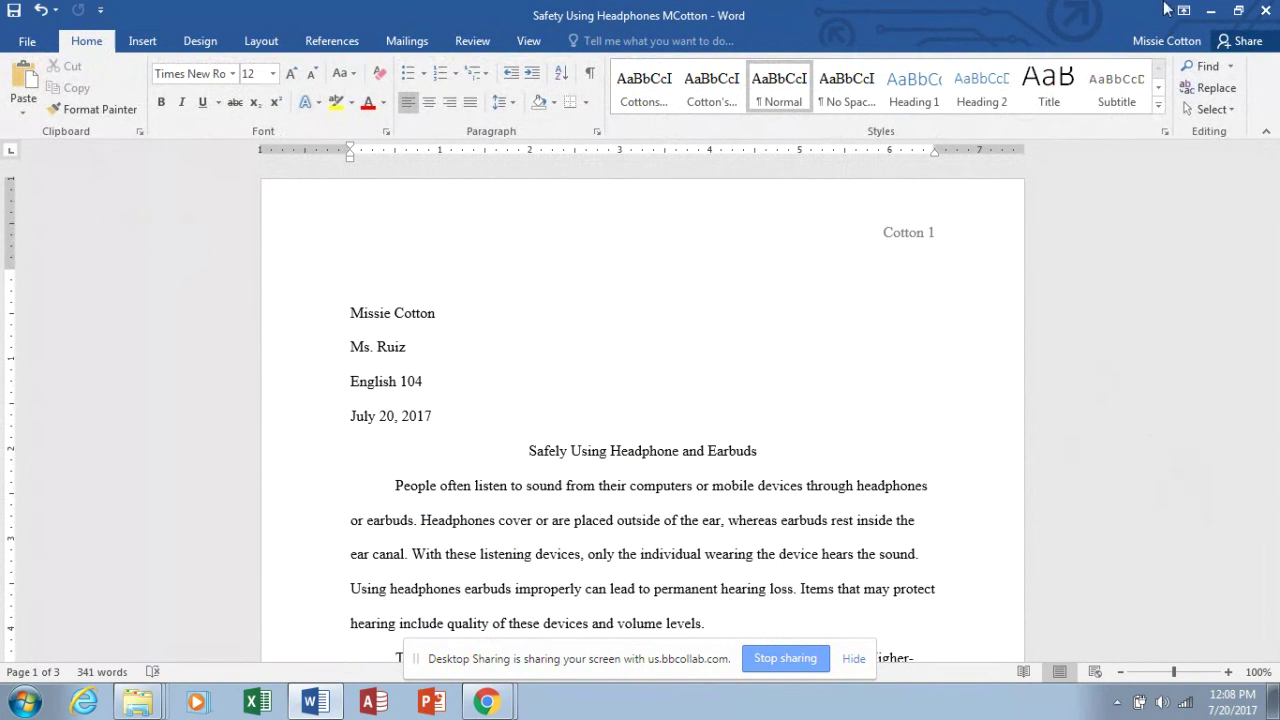
left_click(1210, 67)
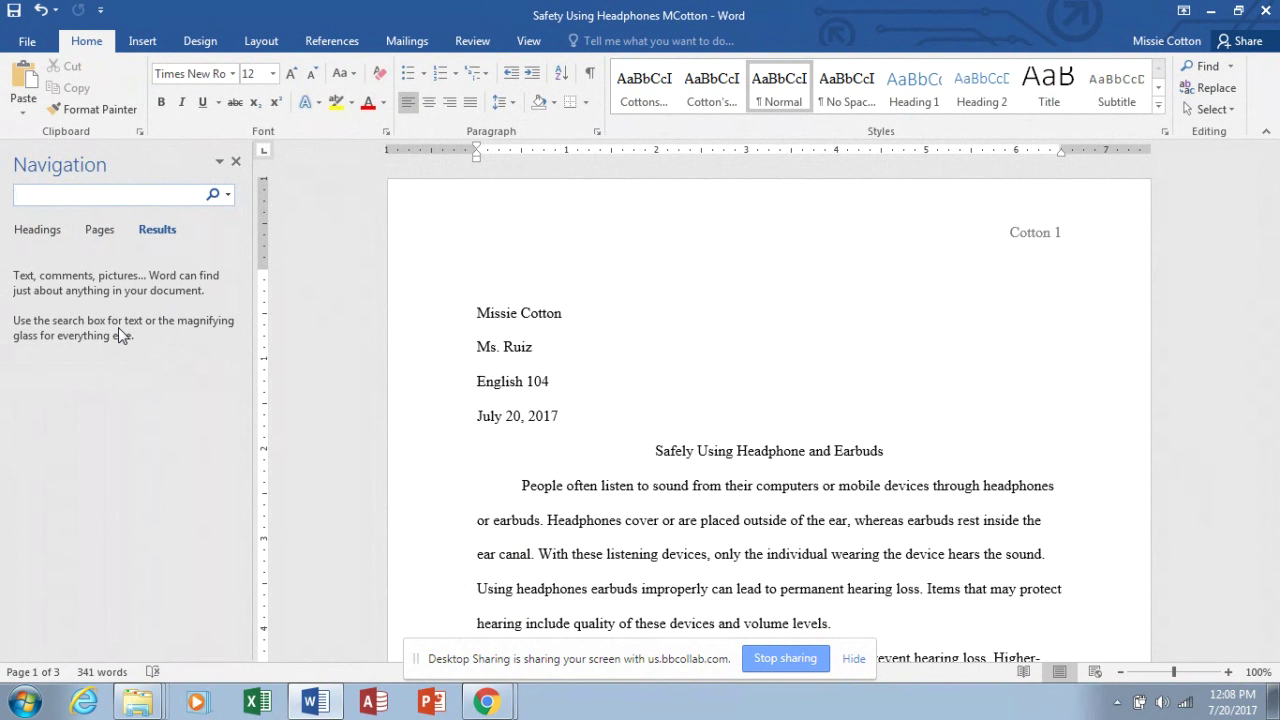
type("people")
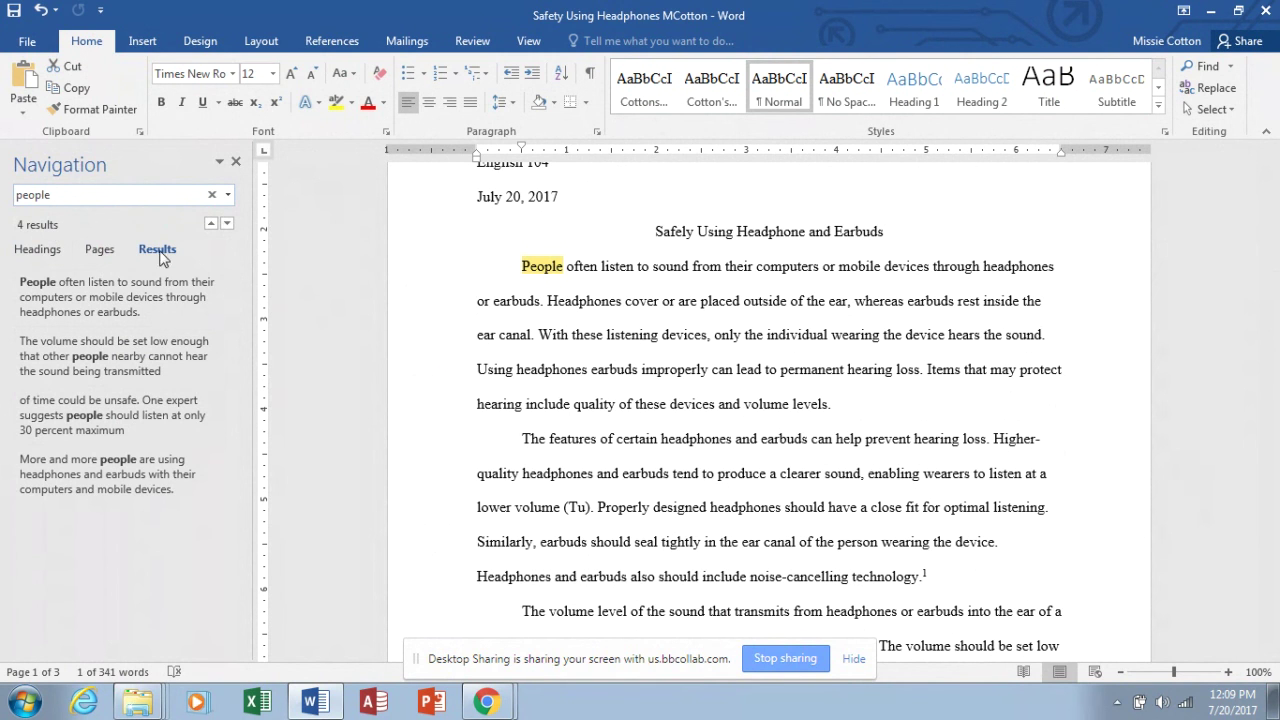
- Replace "People" at the start of the first body paragraph with the synonym "Individuals"
right_click(528, 268)
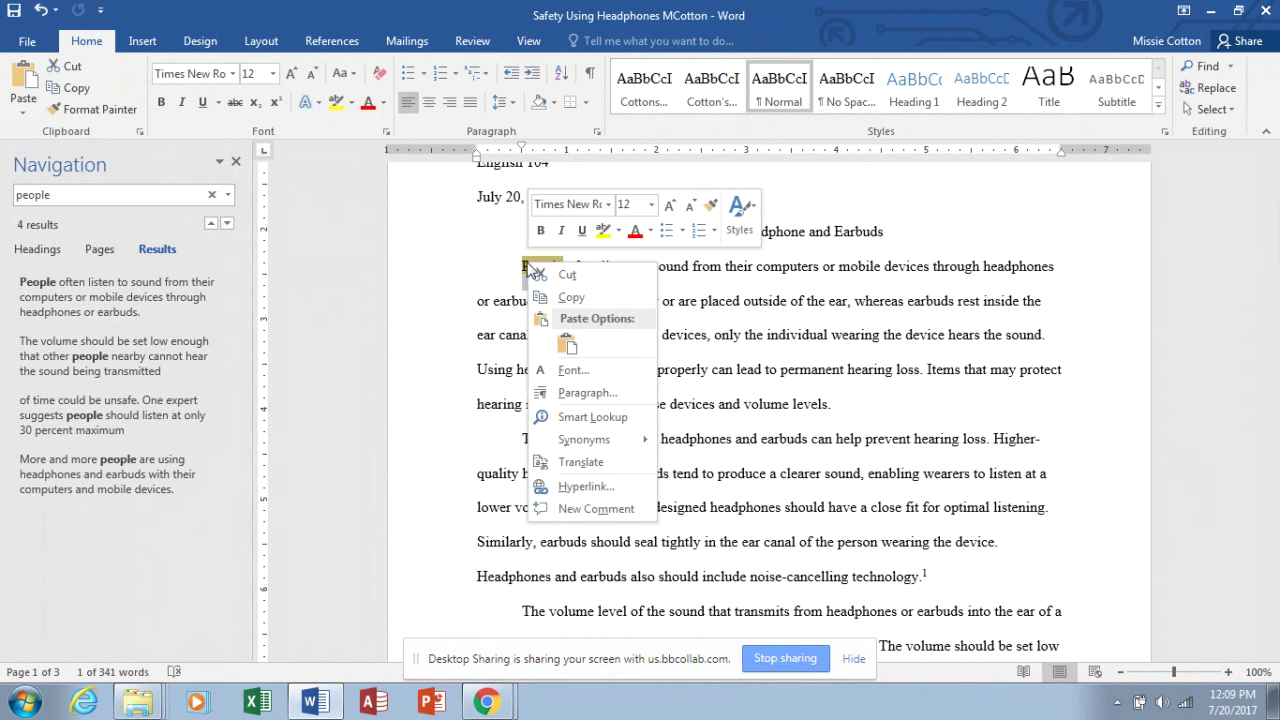
mouse_move(576, 443)
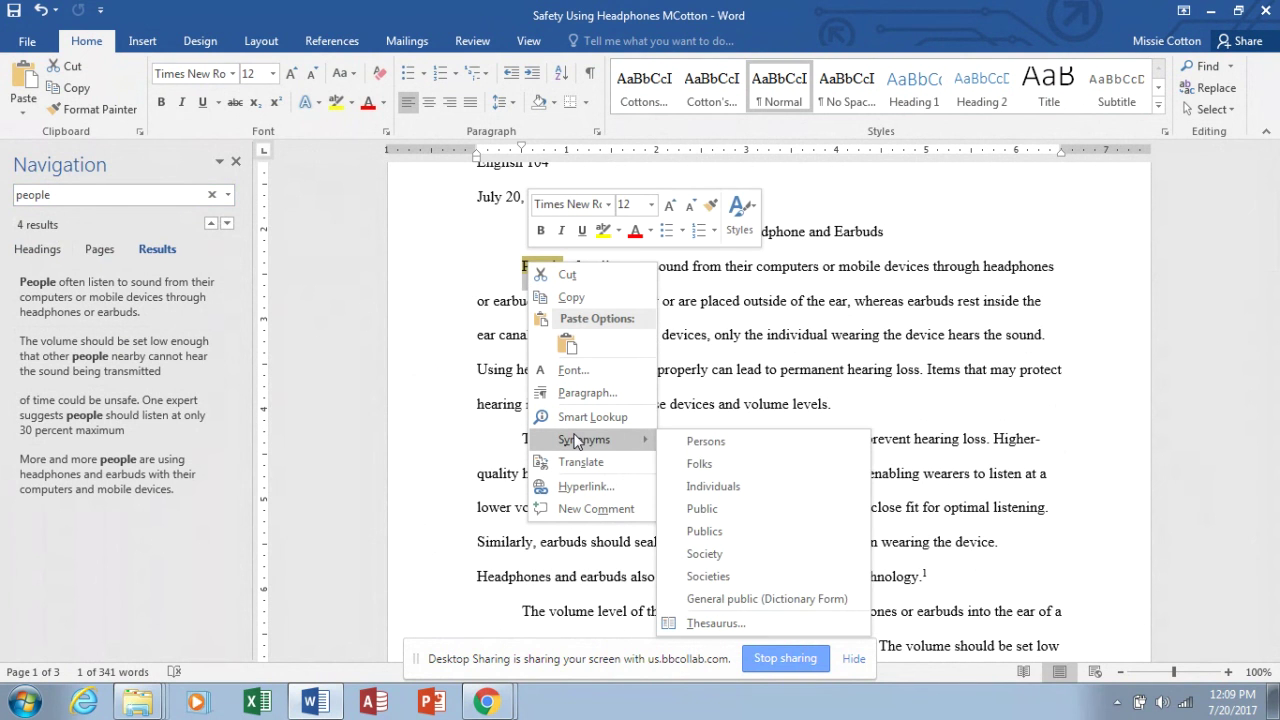
left_click(700, 486)
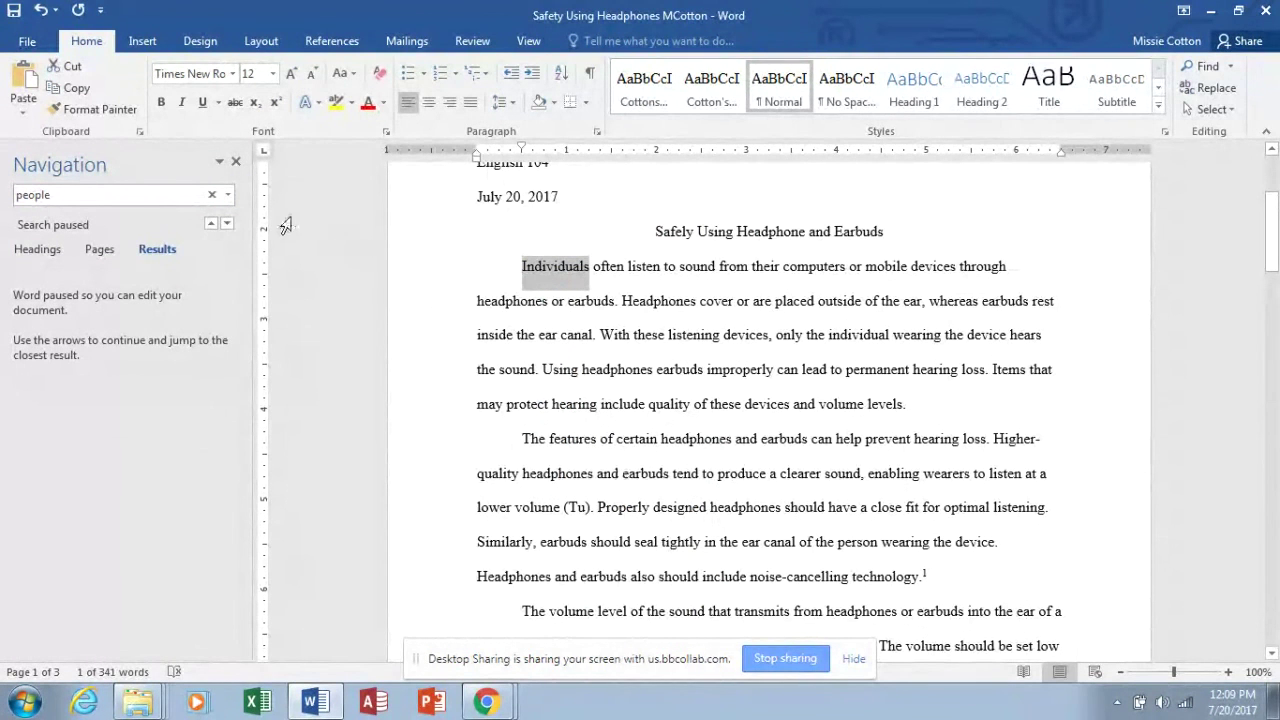
- Replace the next found "people", in the phrase "other people nearby", with "society" from the thesaurus, and close the search and thesaurus
left_click(227, 224)
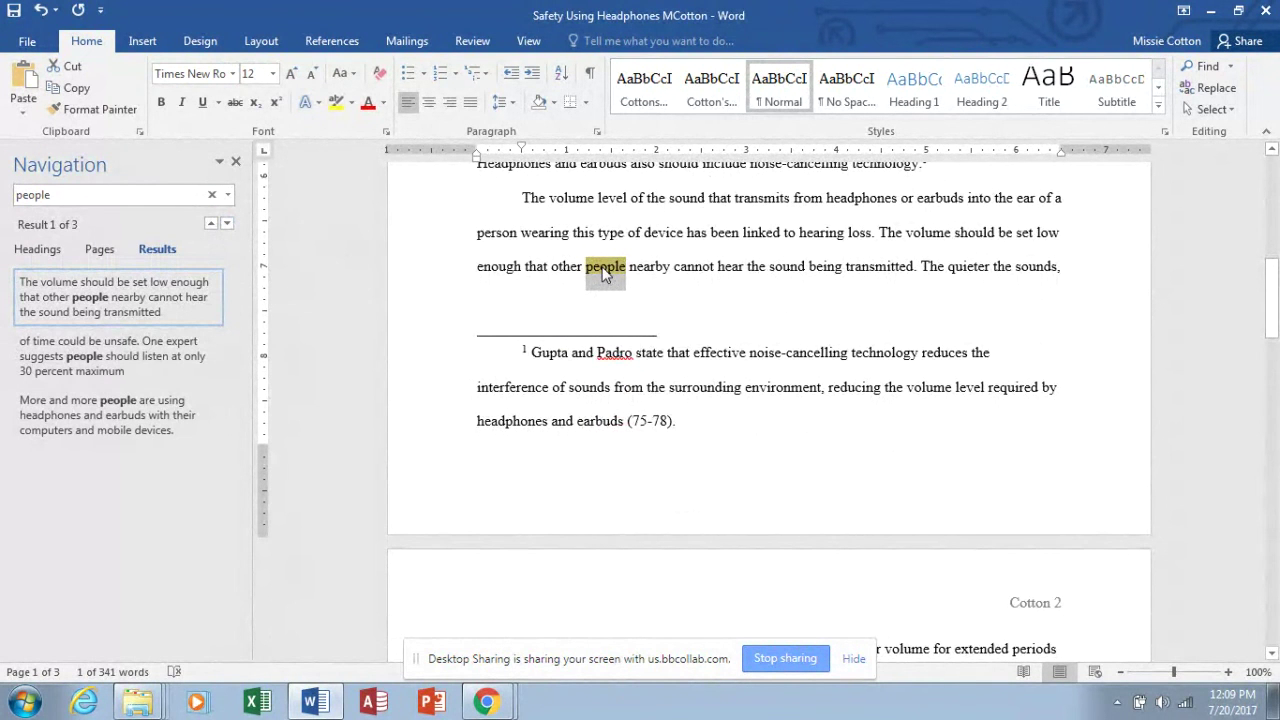
right_click(603, 275)
mouse_move(645, 445)
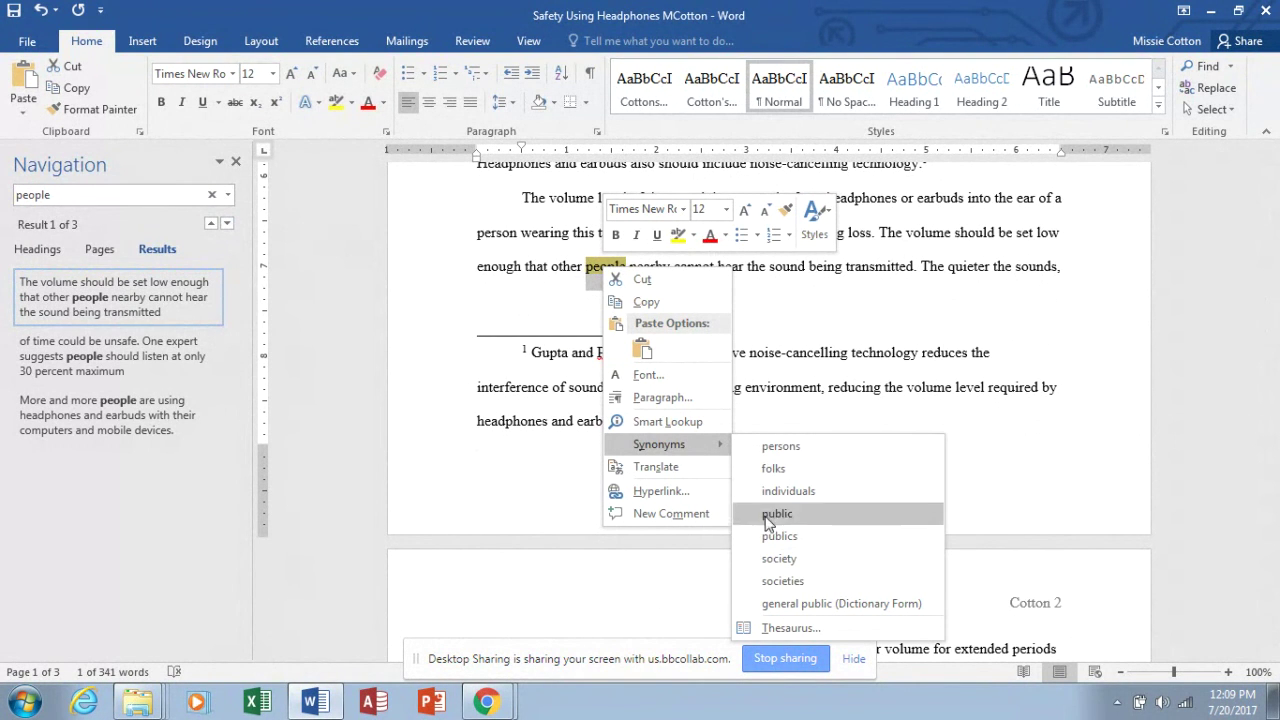
left_click(778, 626)
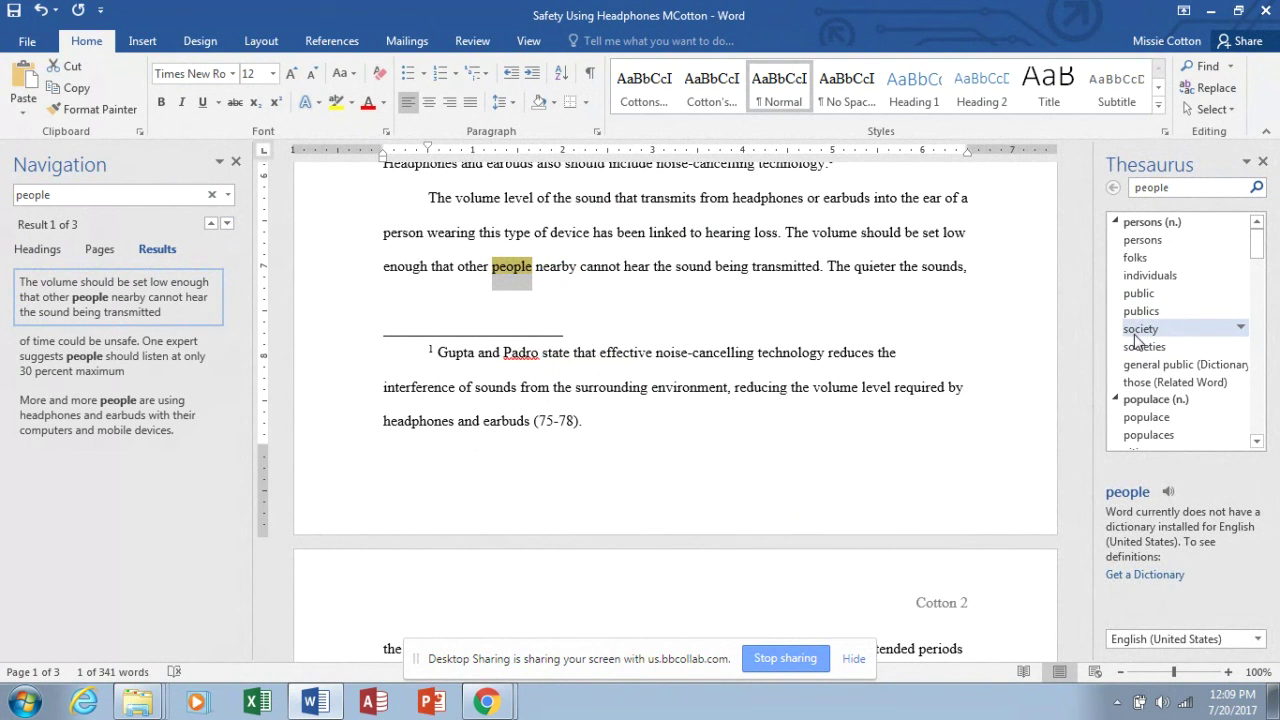
left_click(1241, 331)
left_click(1228, 358)
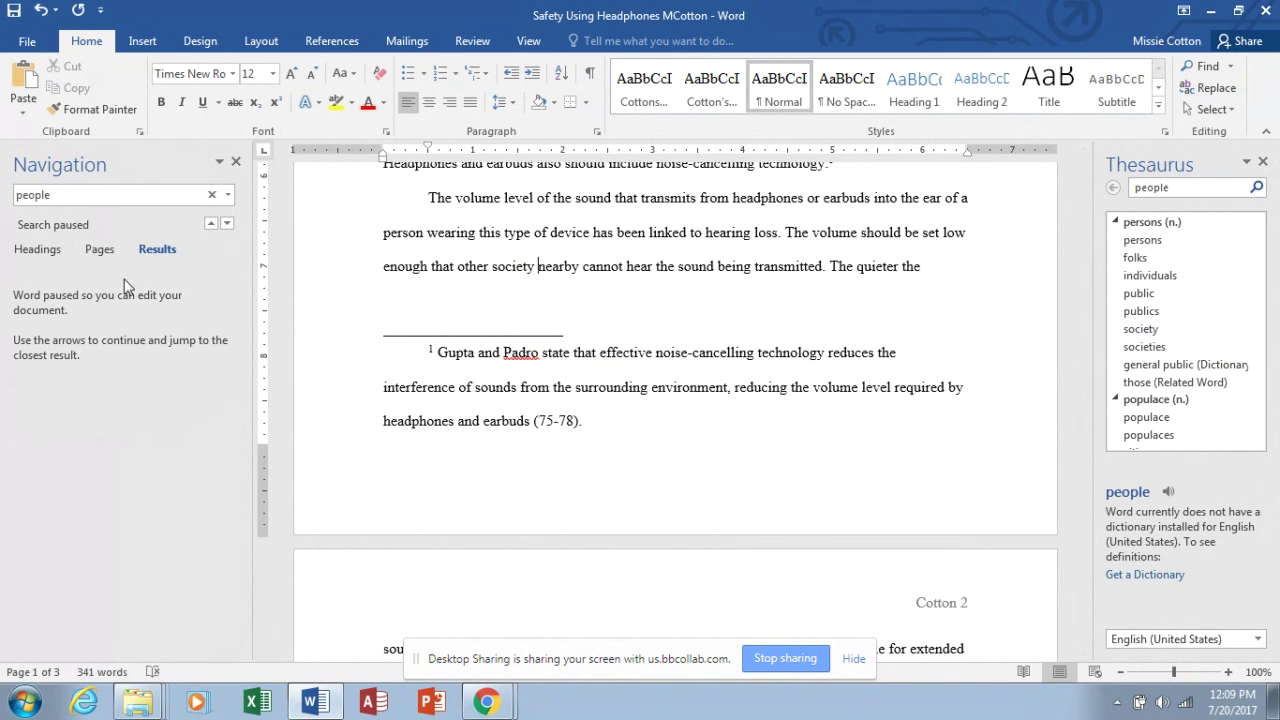
left_click(236, 161)
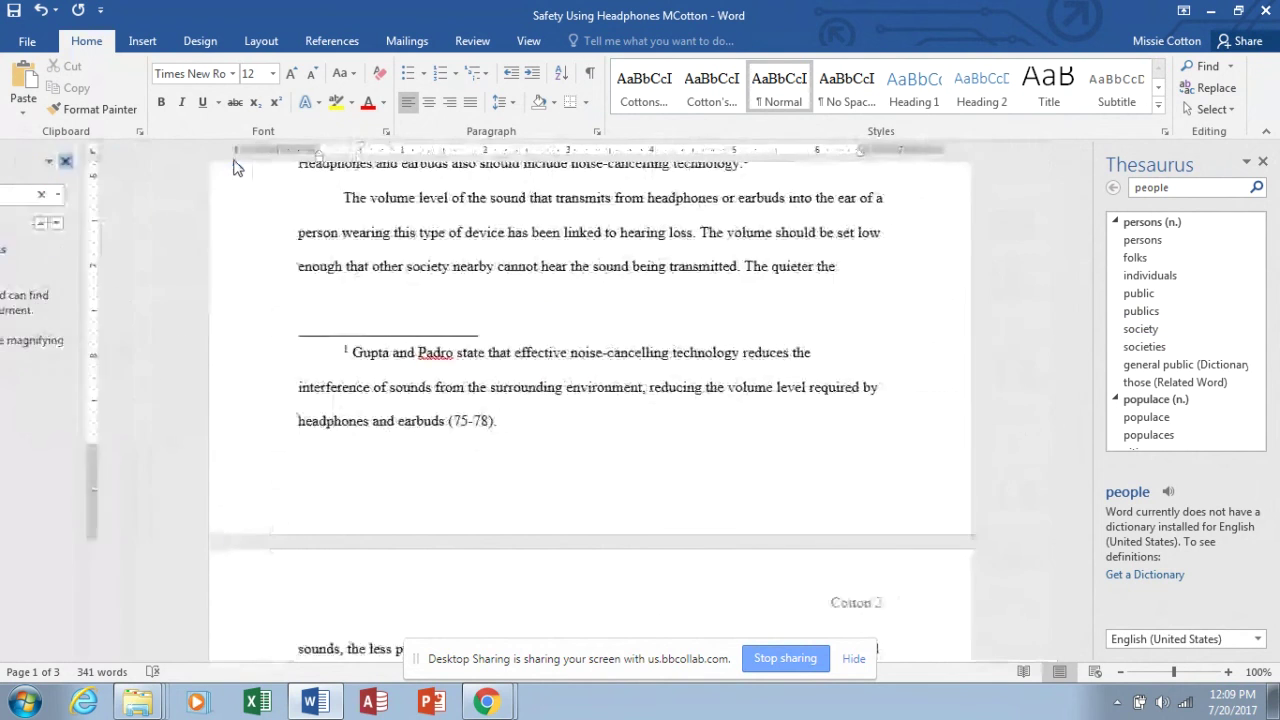
left_click(1263, 163)
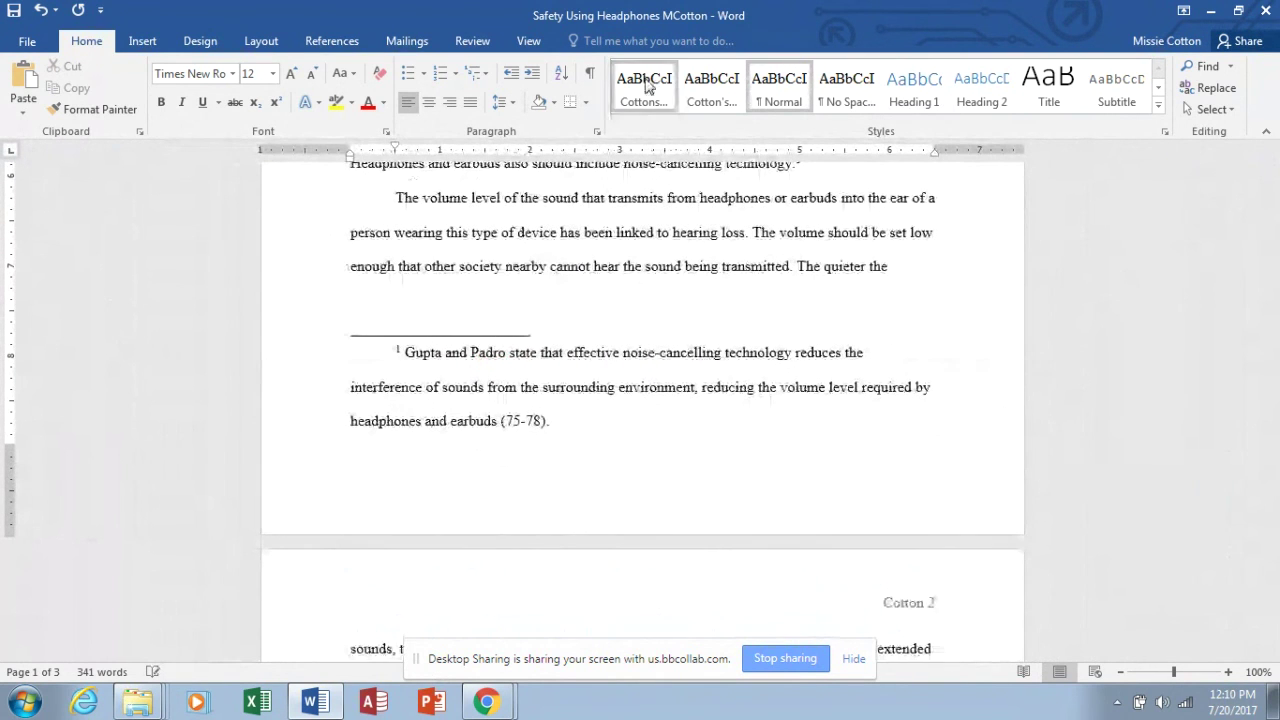
- Return to the beginning of the document and set up a find and replace of "person" with "individual"
left_click(472, 40)
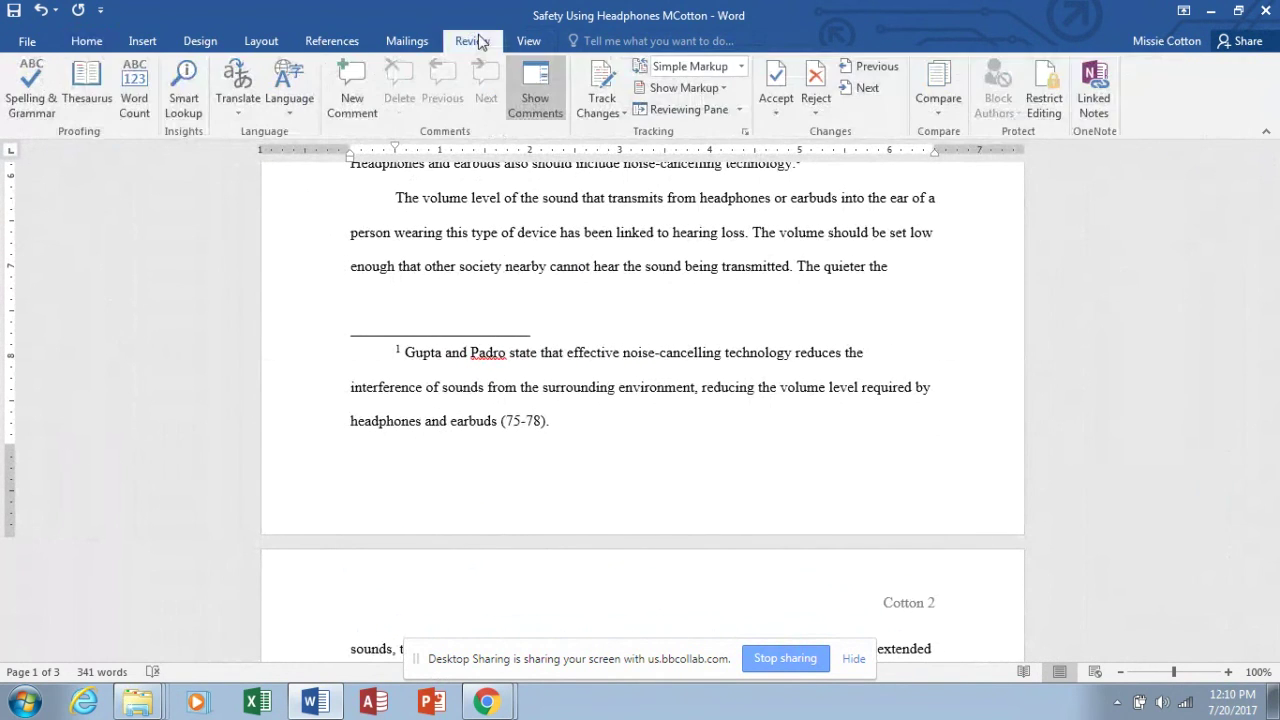
left_click(87, 44)
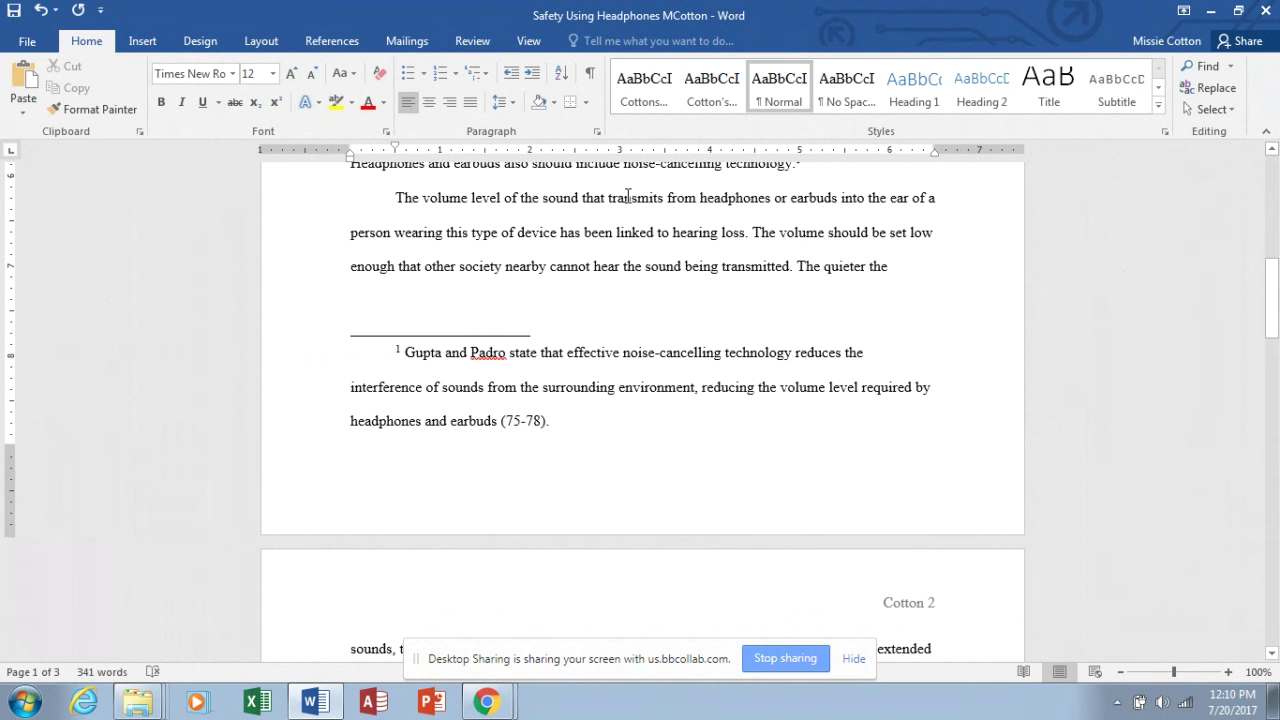
scroll(668, 276, "up", 10)
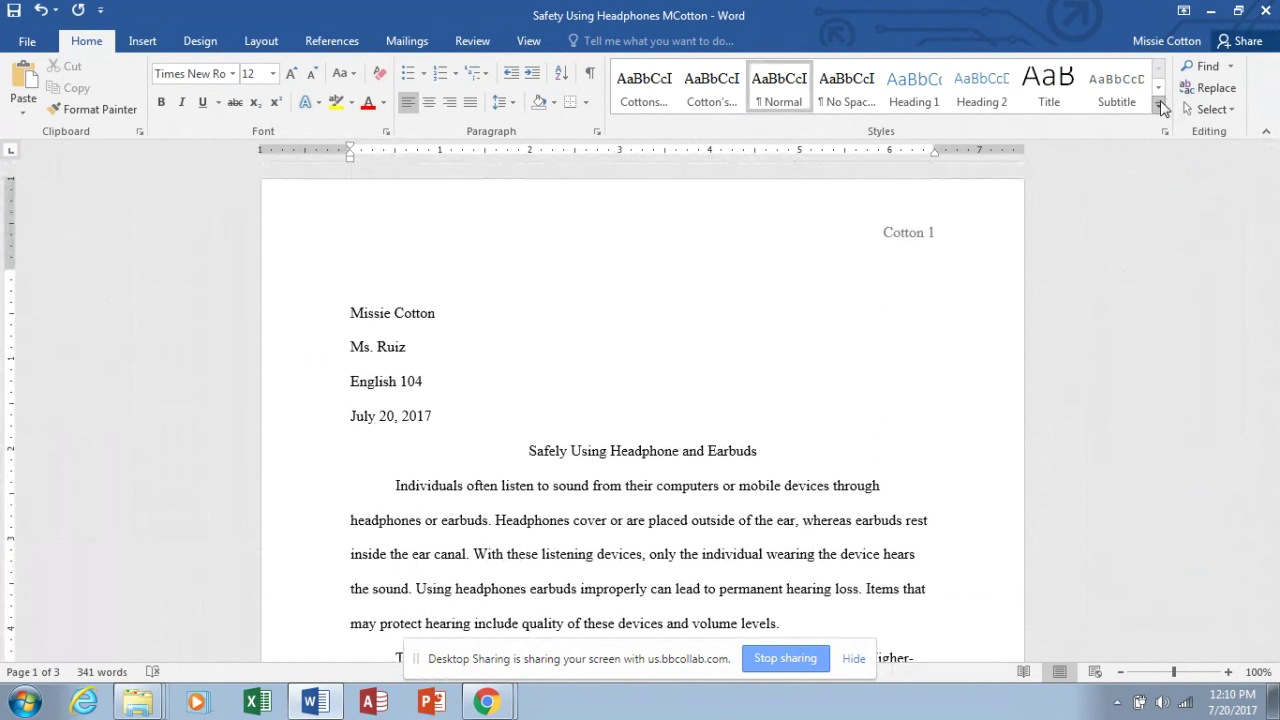
left_click(1220, 89)
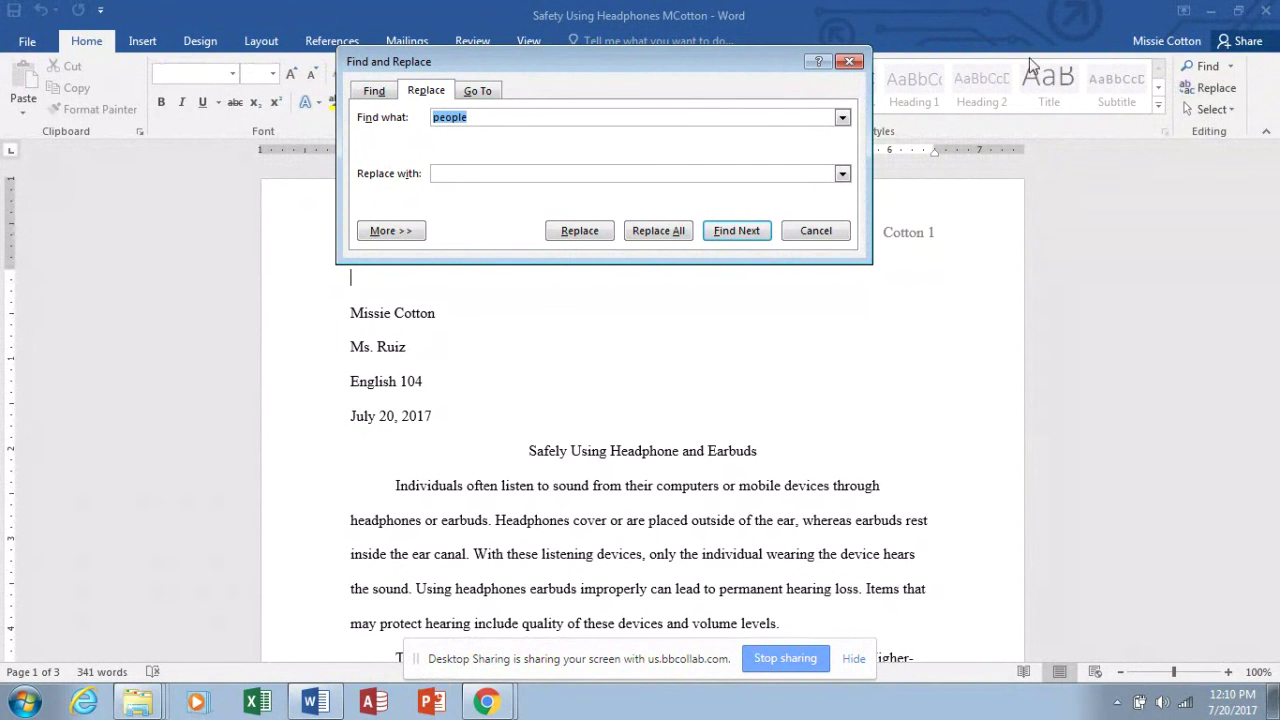
left_click(481, 119)
left_click(453, 174)
left_click_drag(473, 118, 416, 128)
type("person")
type("indi")
type("vidual")
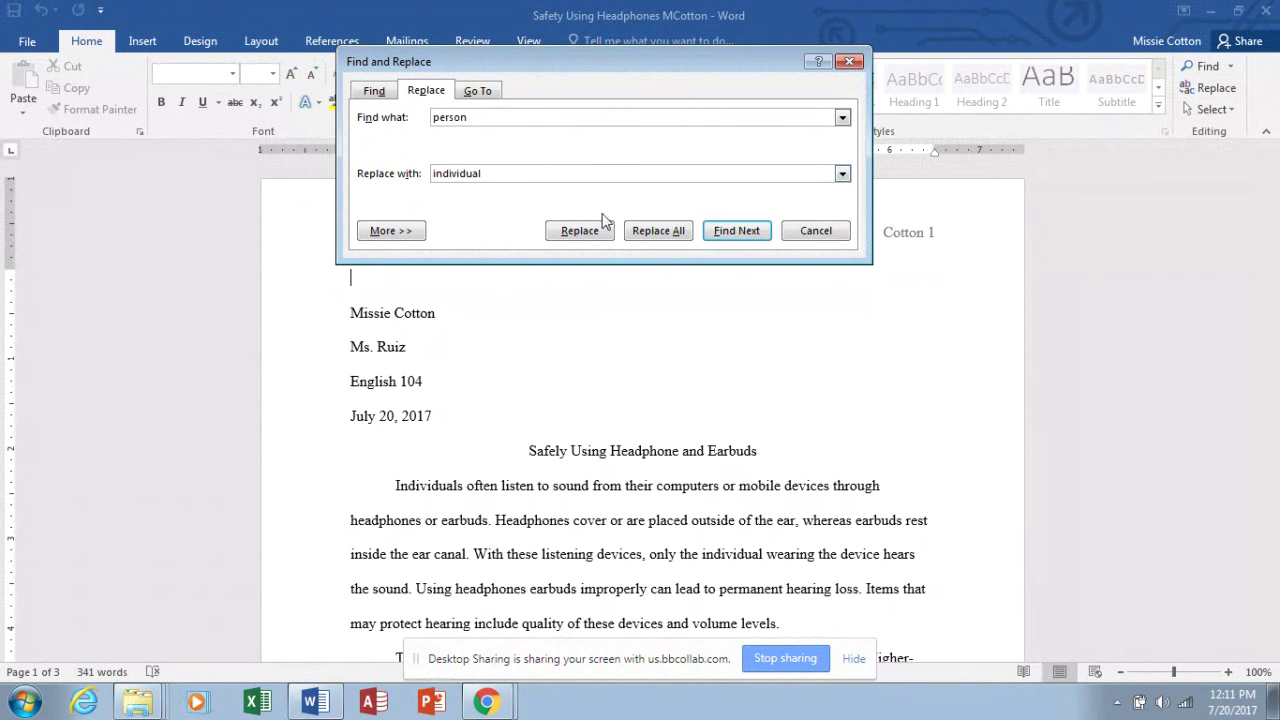
- Replace the first "person", in the sentence about earbuds sealing tightly, with "individual" and end the find and replace
left_click(724, 240)
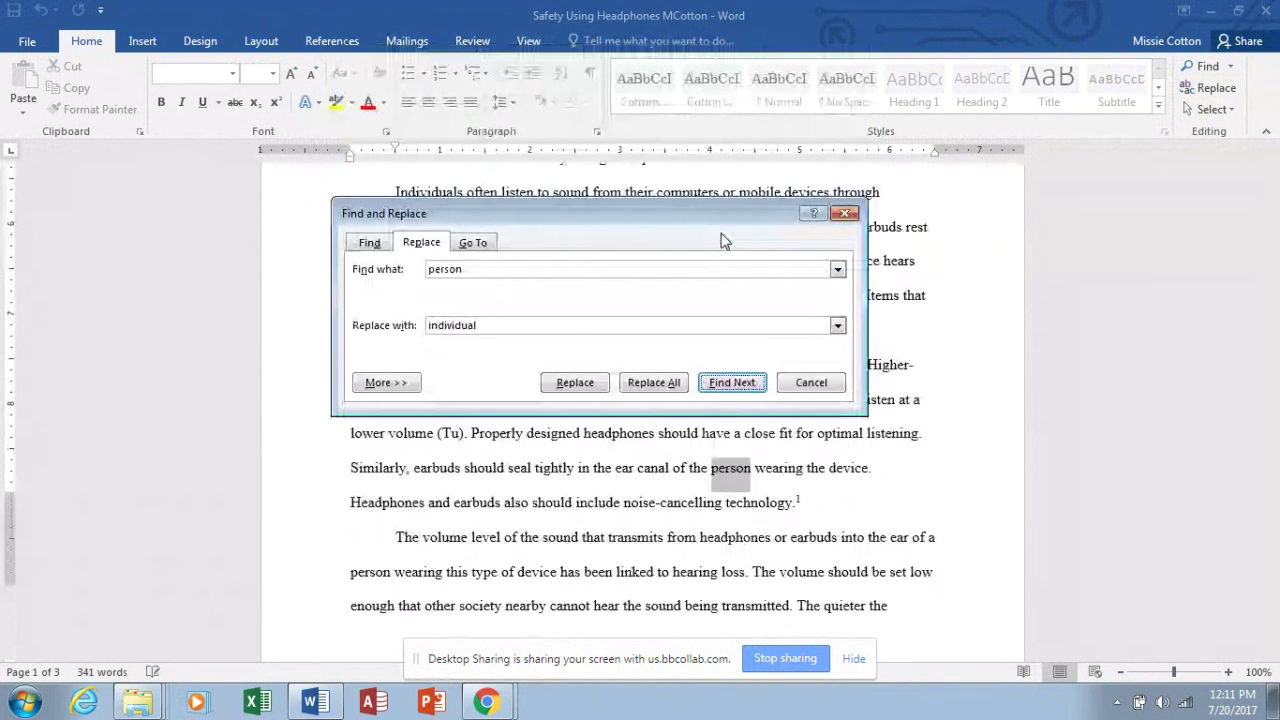
left_click_drag(729, 232, 669, 343)
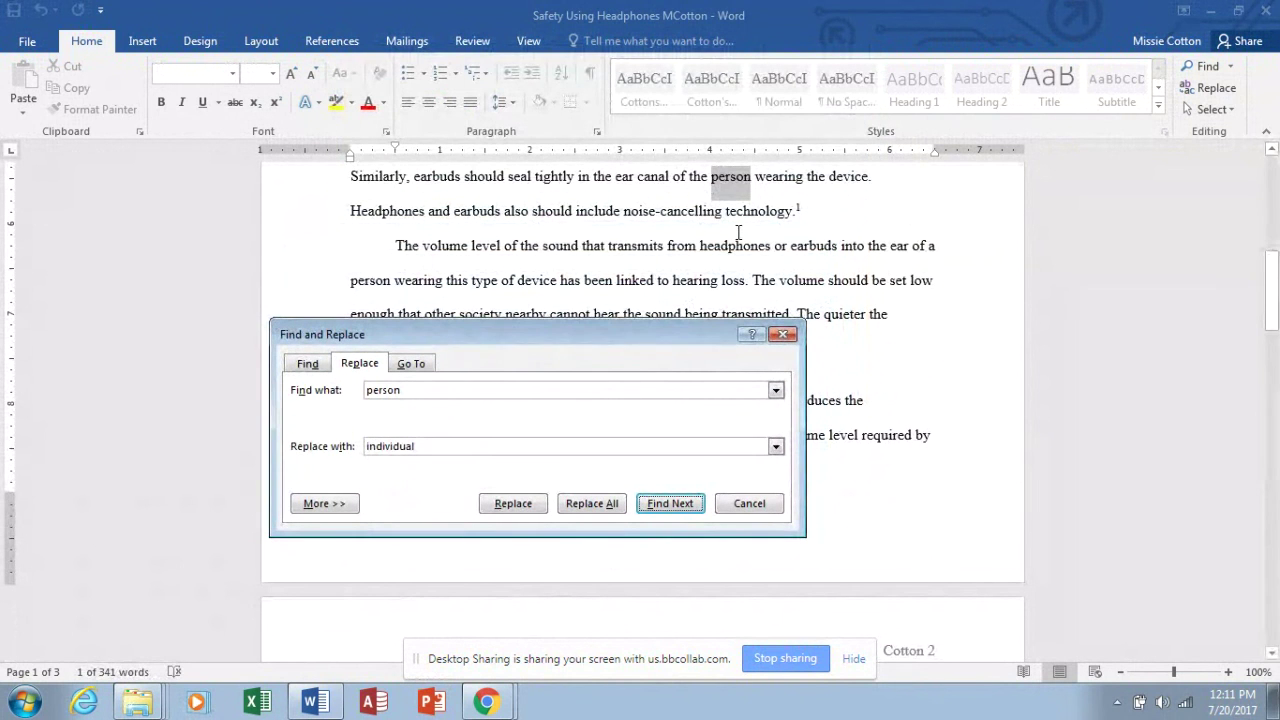
left_click(520, 506)
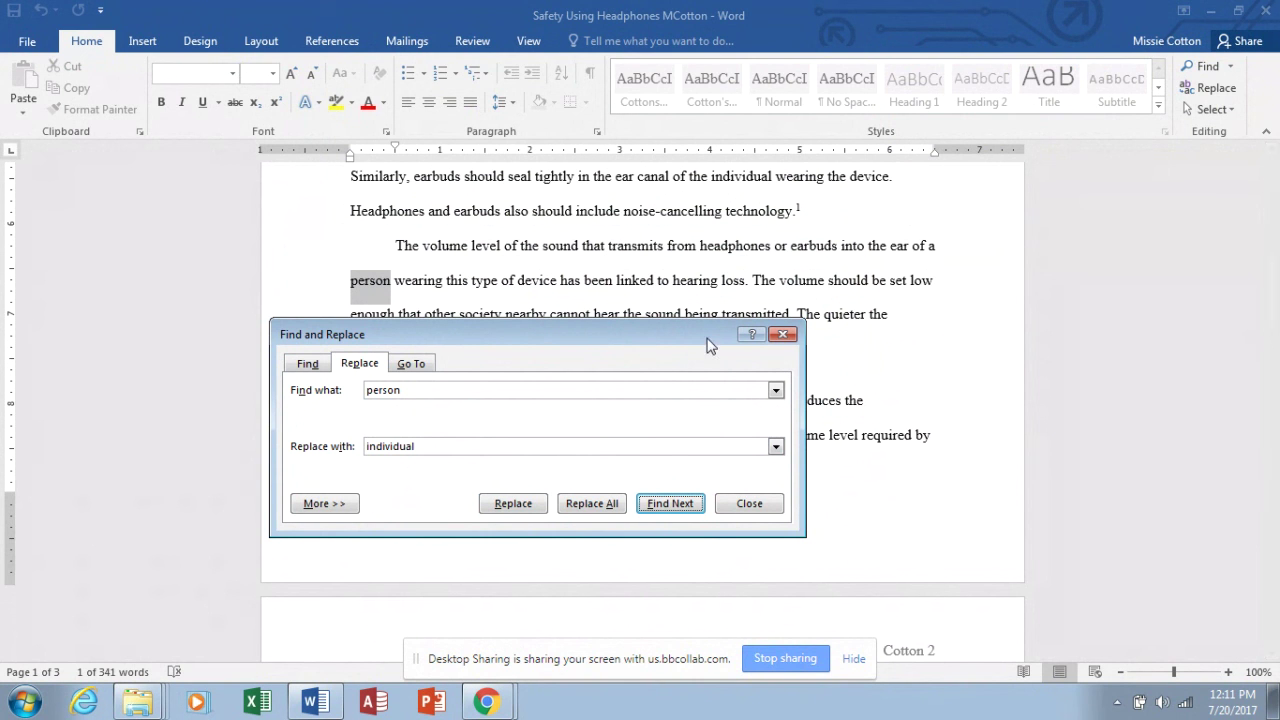
left_click(782, 335)
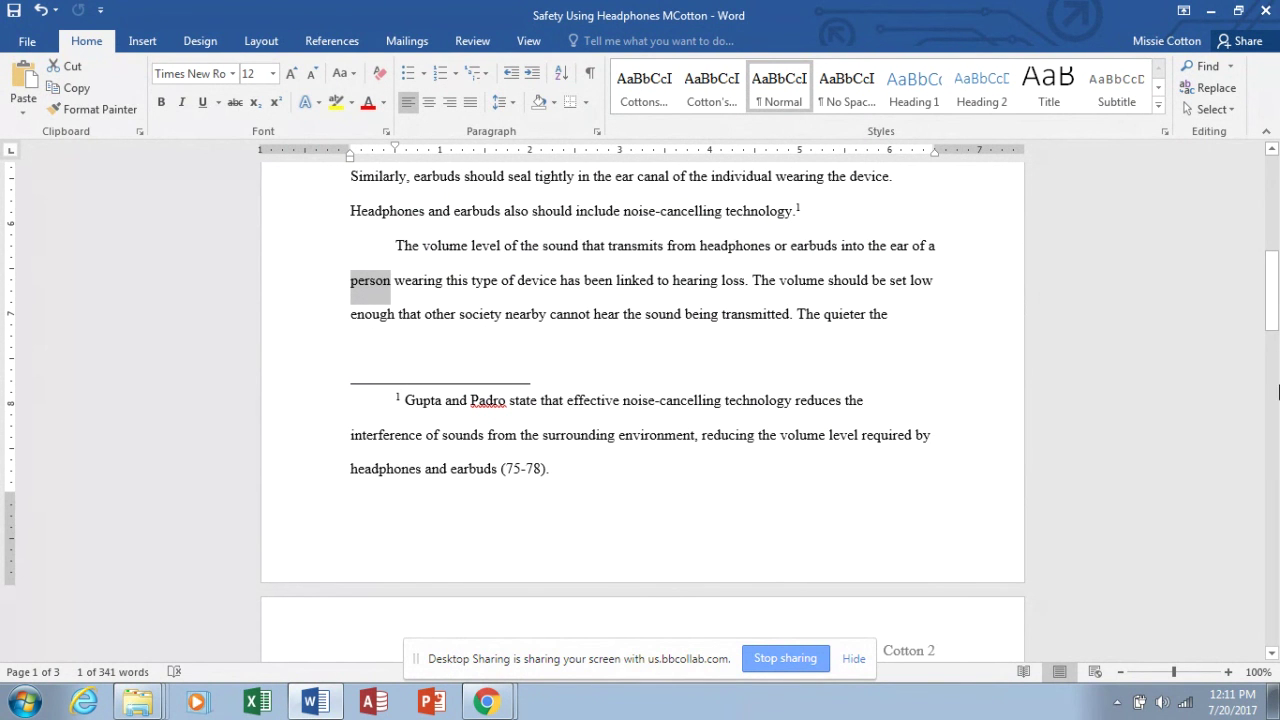
- Move the last sentence of the closing paragraph on page 2, starting "Using high-quality listening devices", to the end of the preceding paragraph
left_click_drag(1273, 300, 1272, 372)
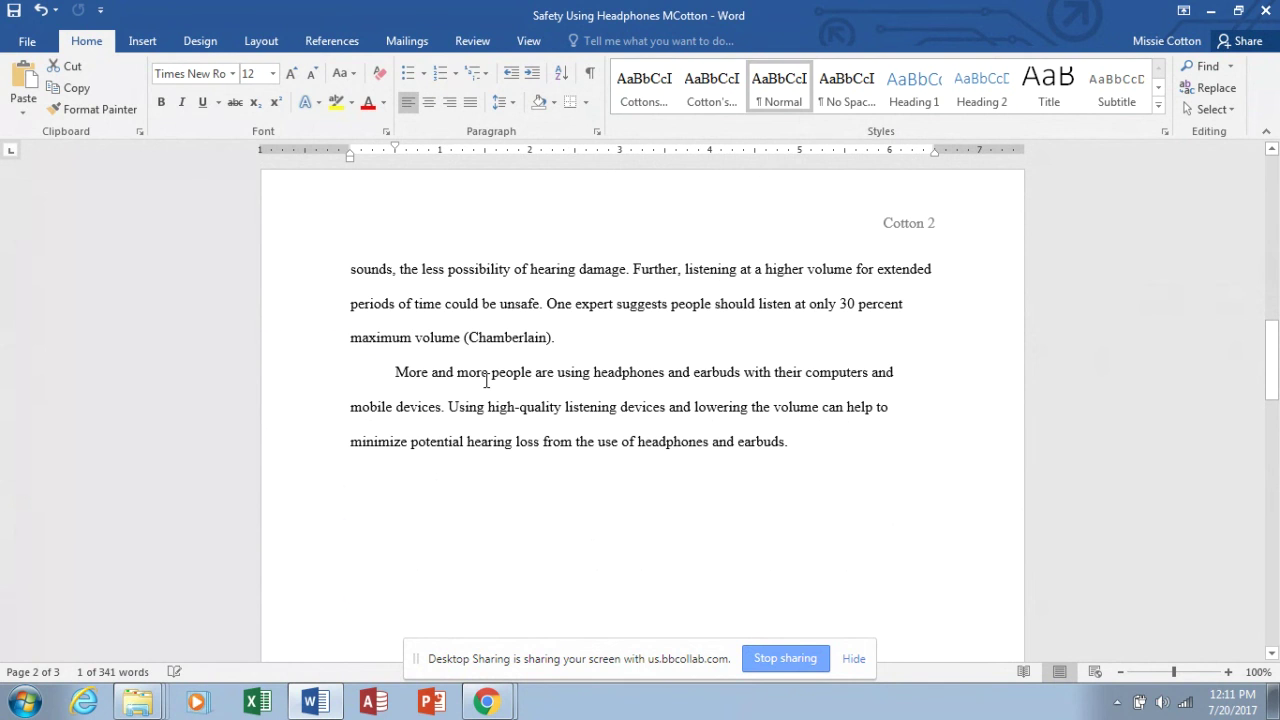
left_click(458, 411)
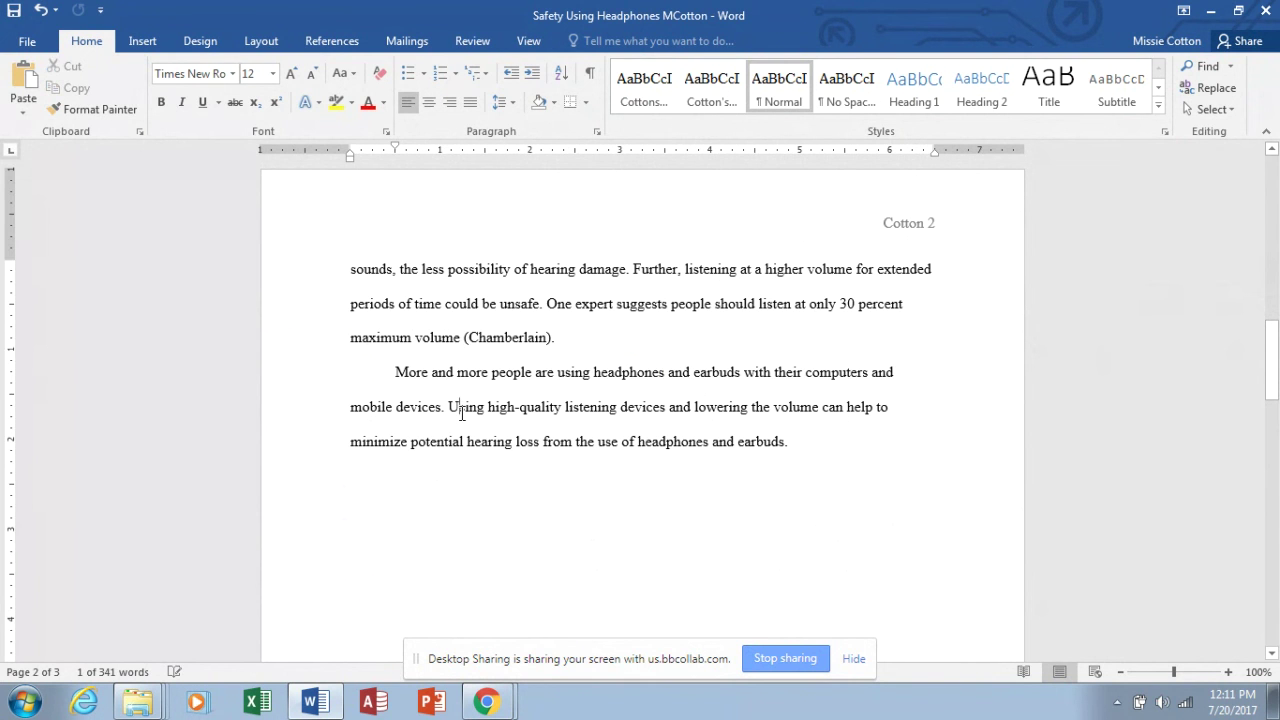
left_click(461, 413)
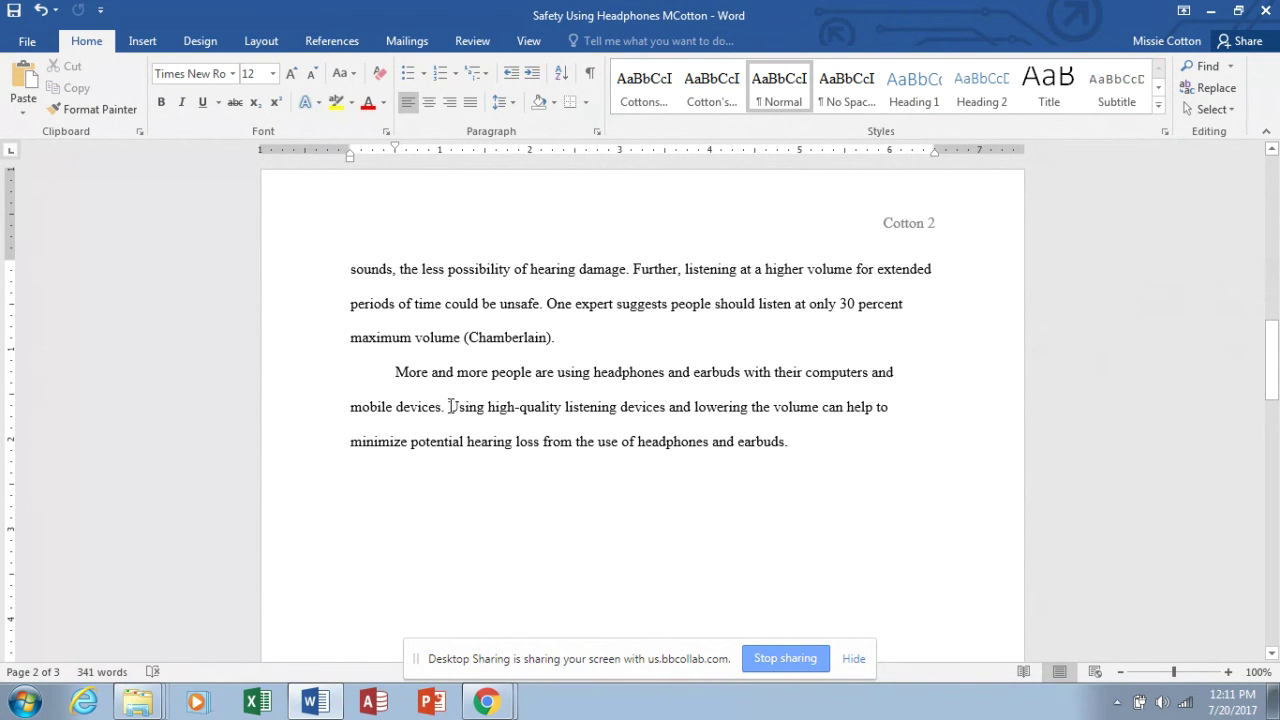
left_click(450, 408, "ctrl")
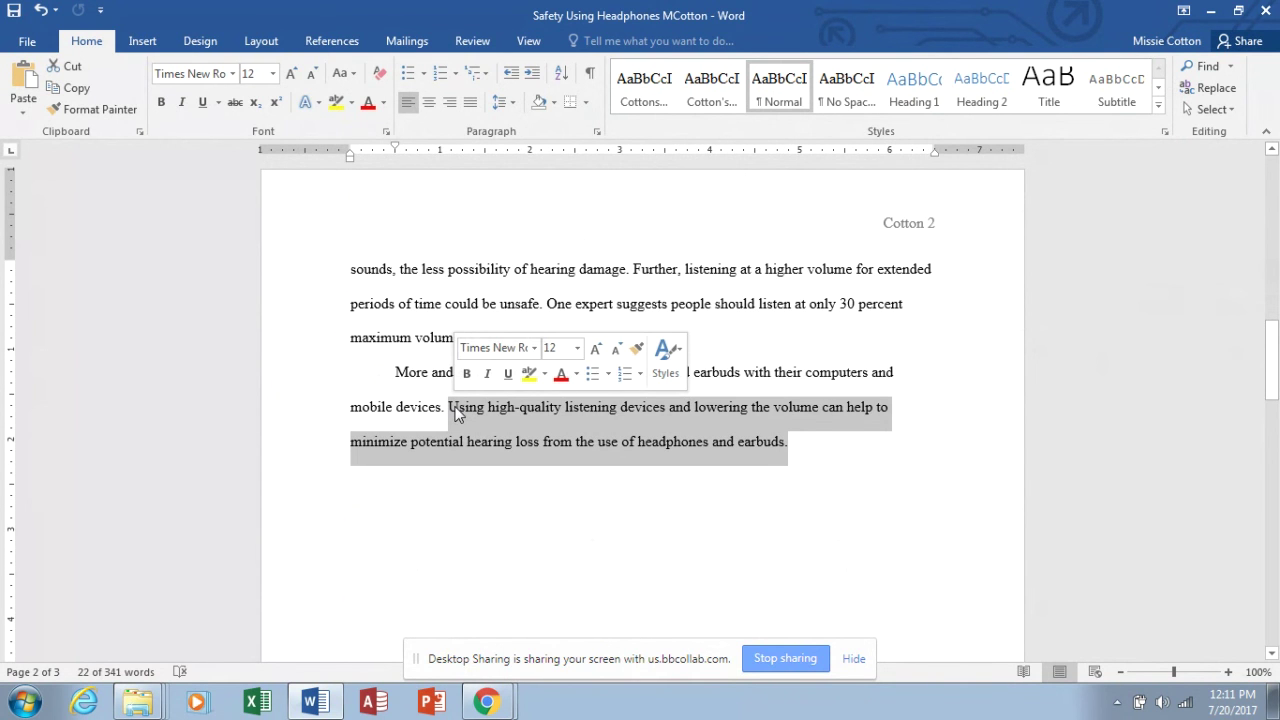
left_click_drag(458, 408, 560, 341)
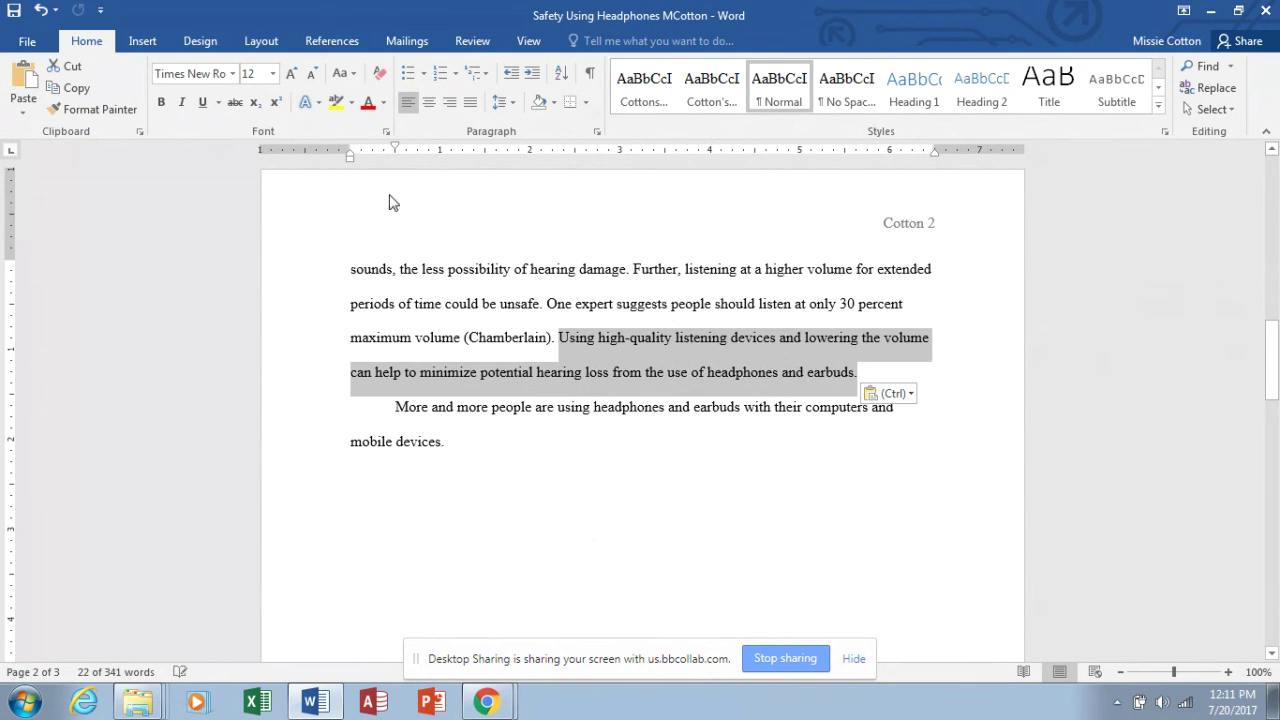
- Cut the moved sentence and paste it back after "mobile devices." in the closing paragraph
left_click(70, 66)
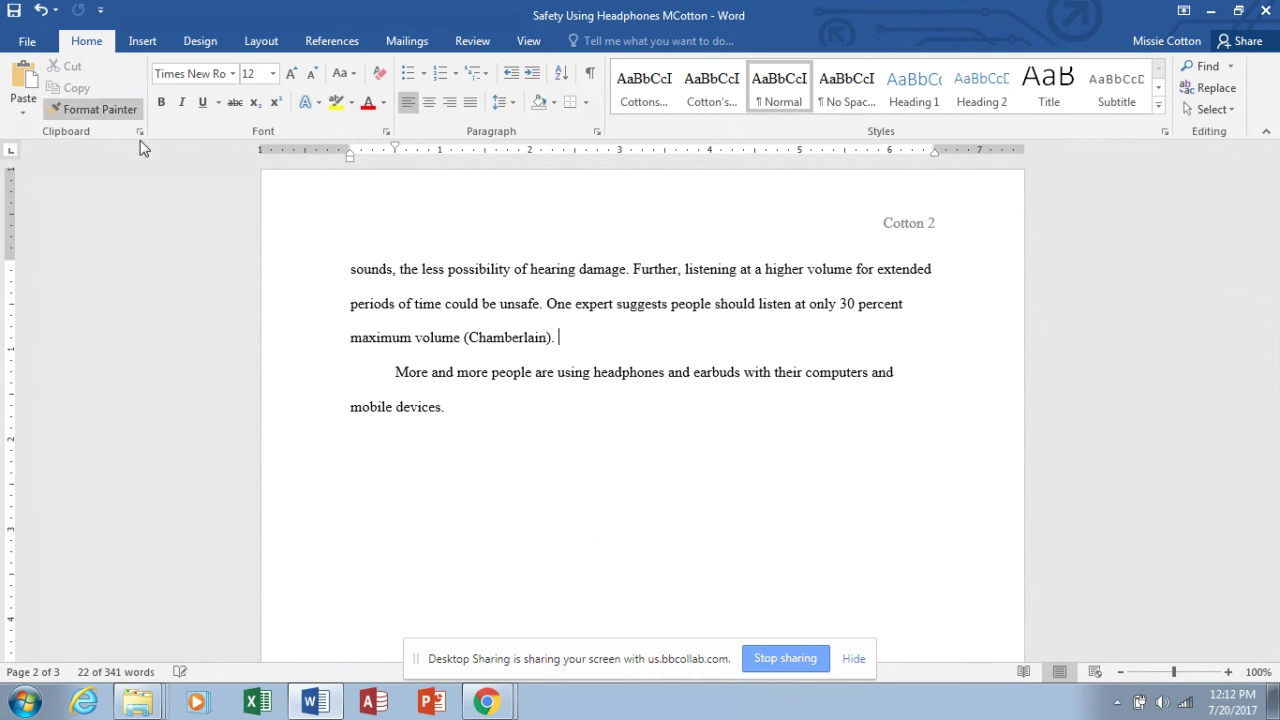
left_click(452, 406)
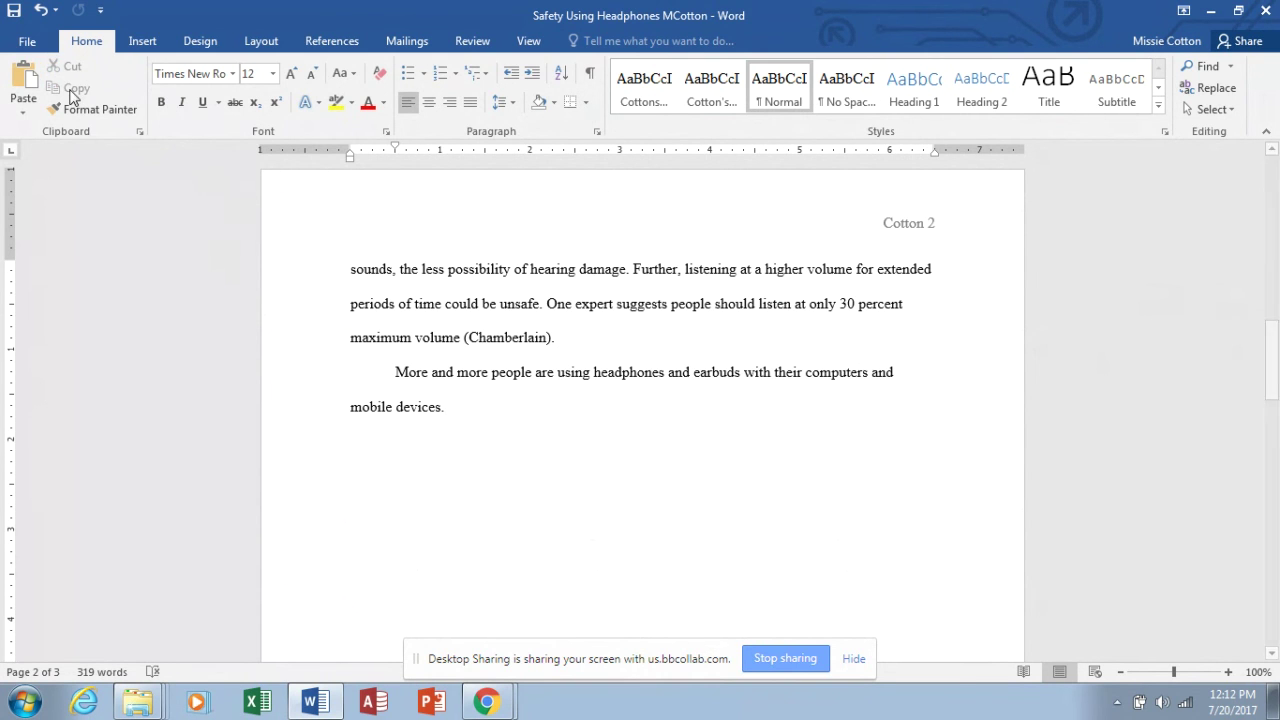
left_click(32, 88)
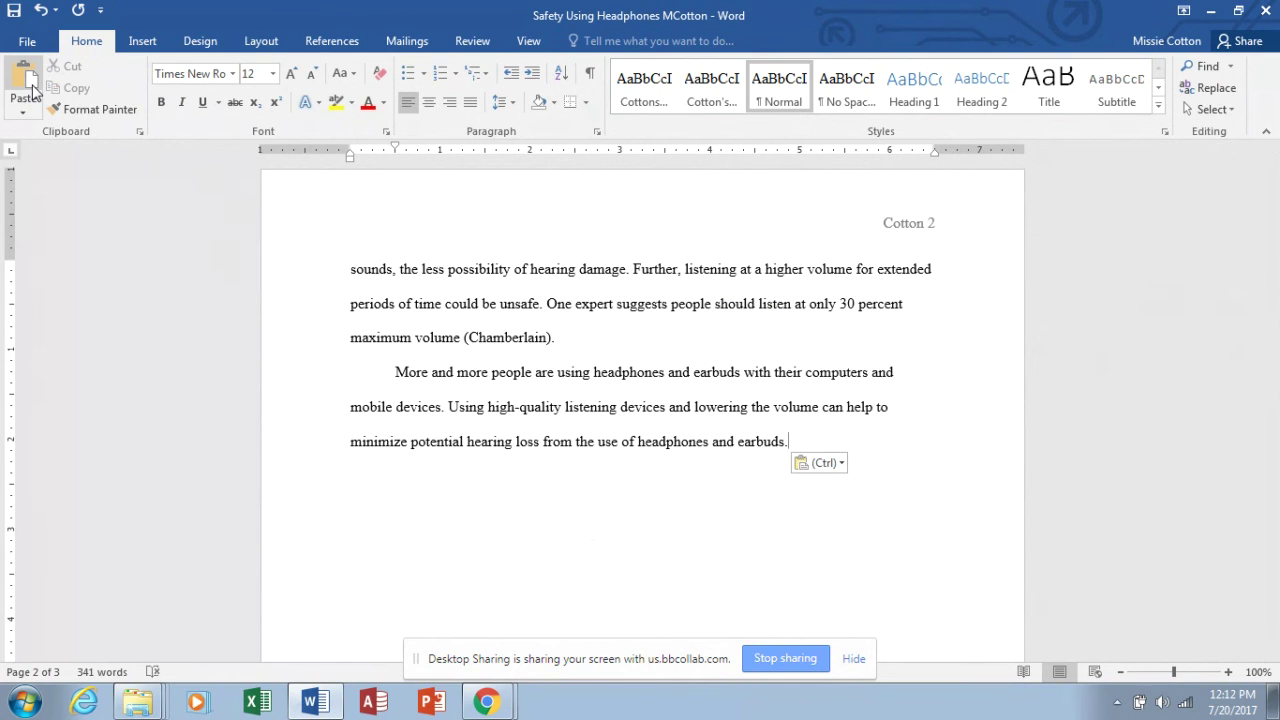
double_click(469, 409)
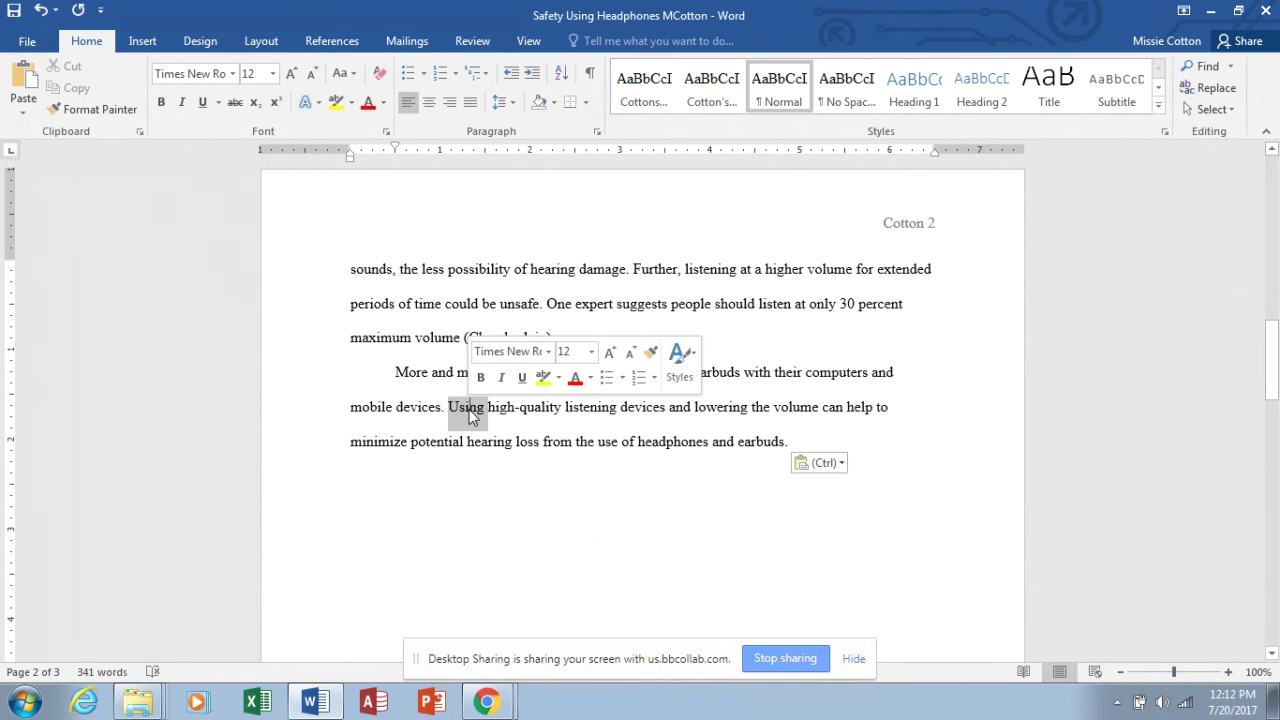
left_click(476, 452)
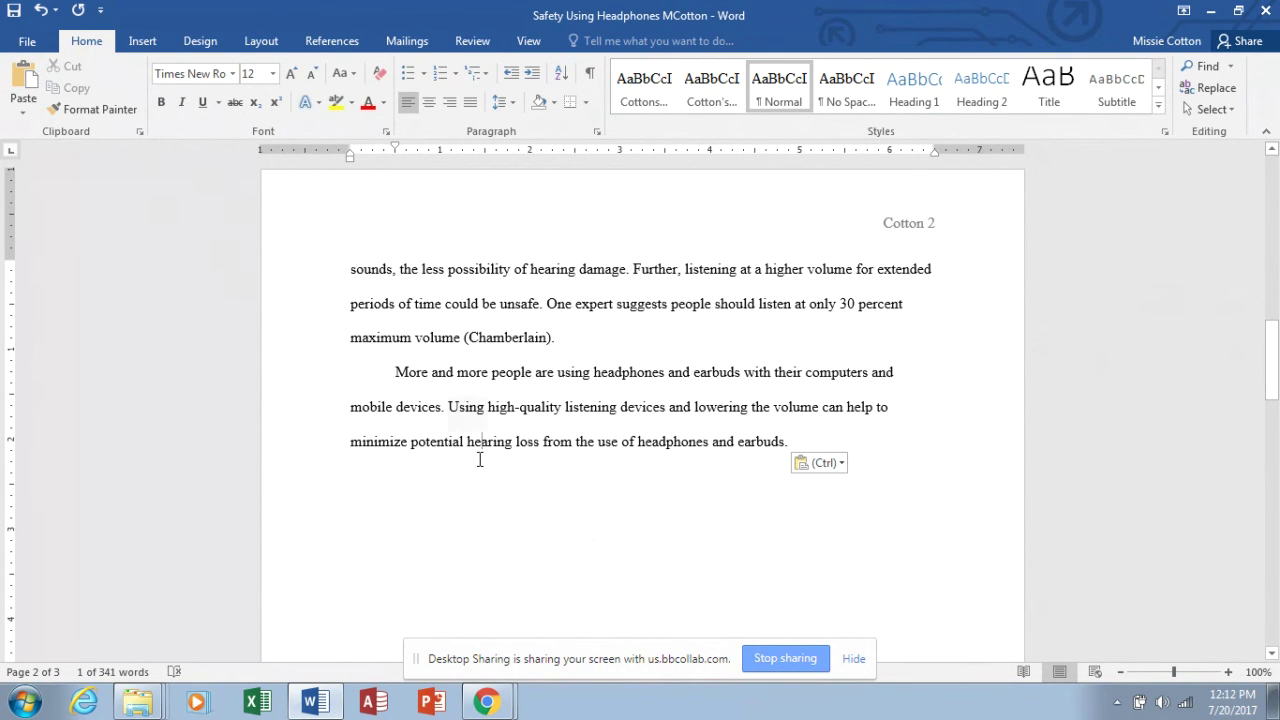
double_click(471, 379)
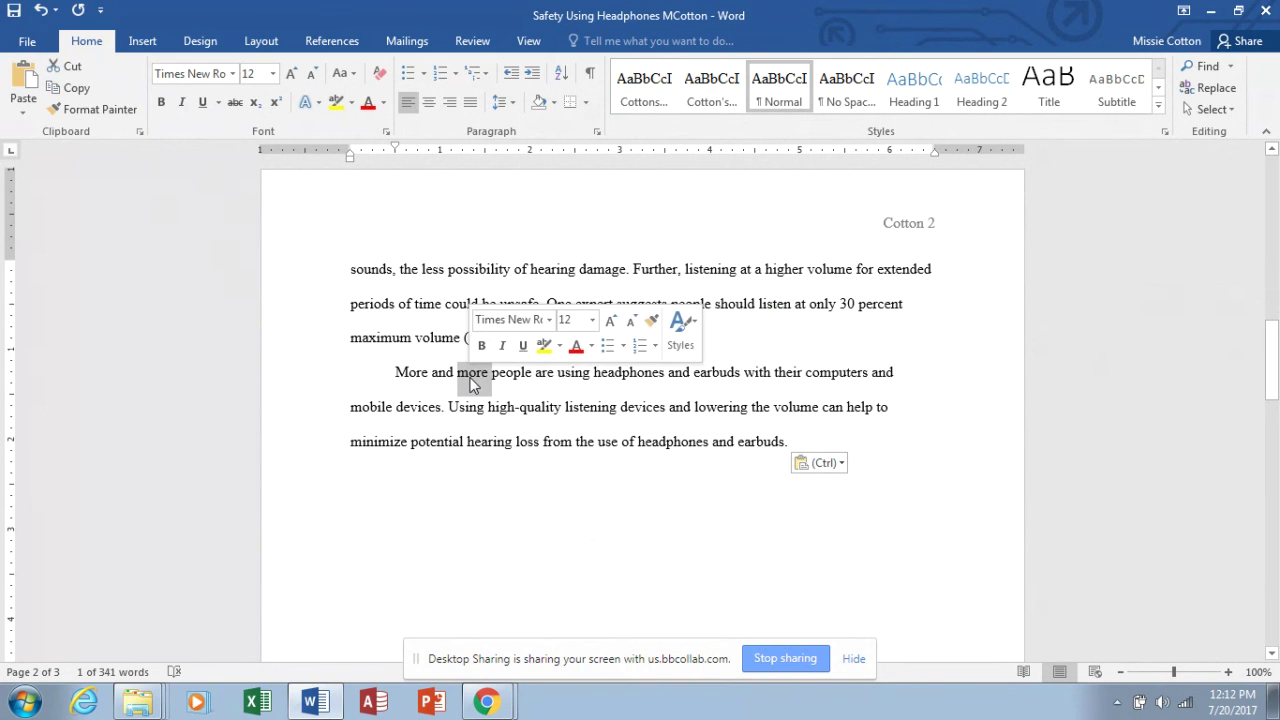
left_click(475, 389)
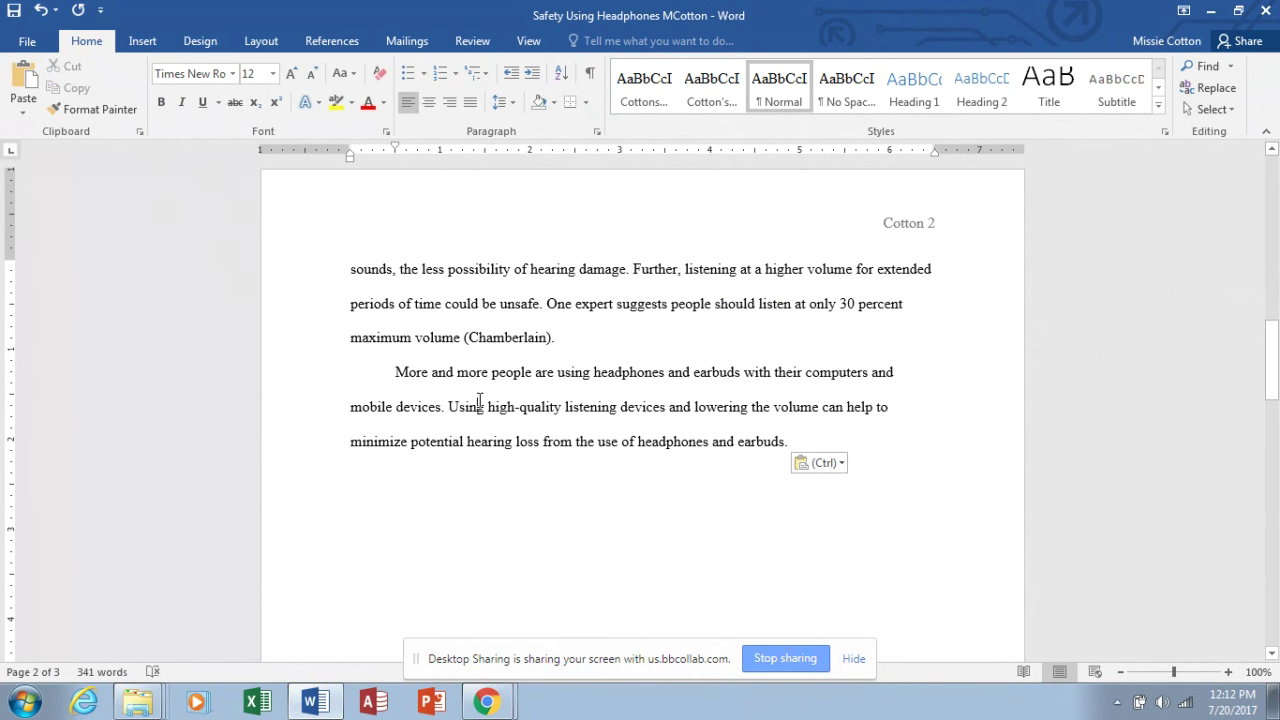
triple_click(478, 406)
left_click(509, 514)
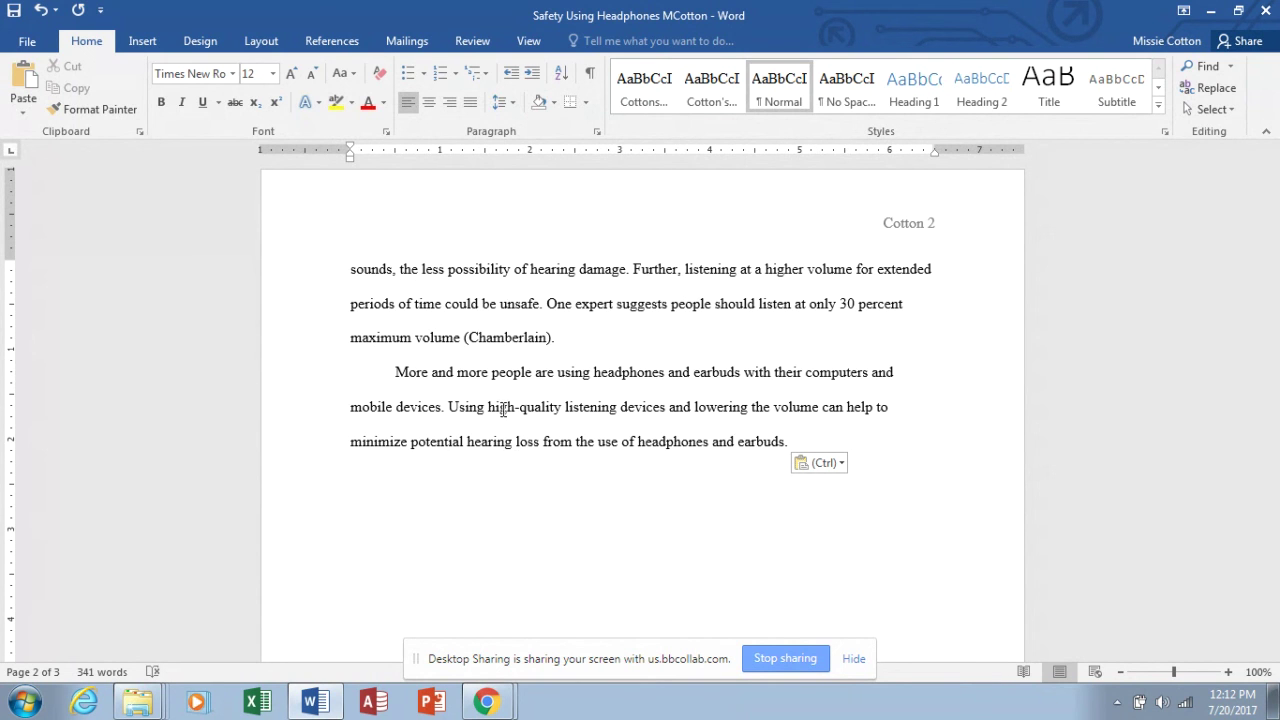
left_click(776, 660)
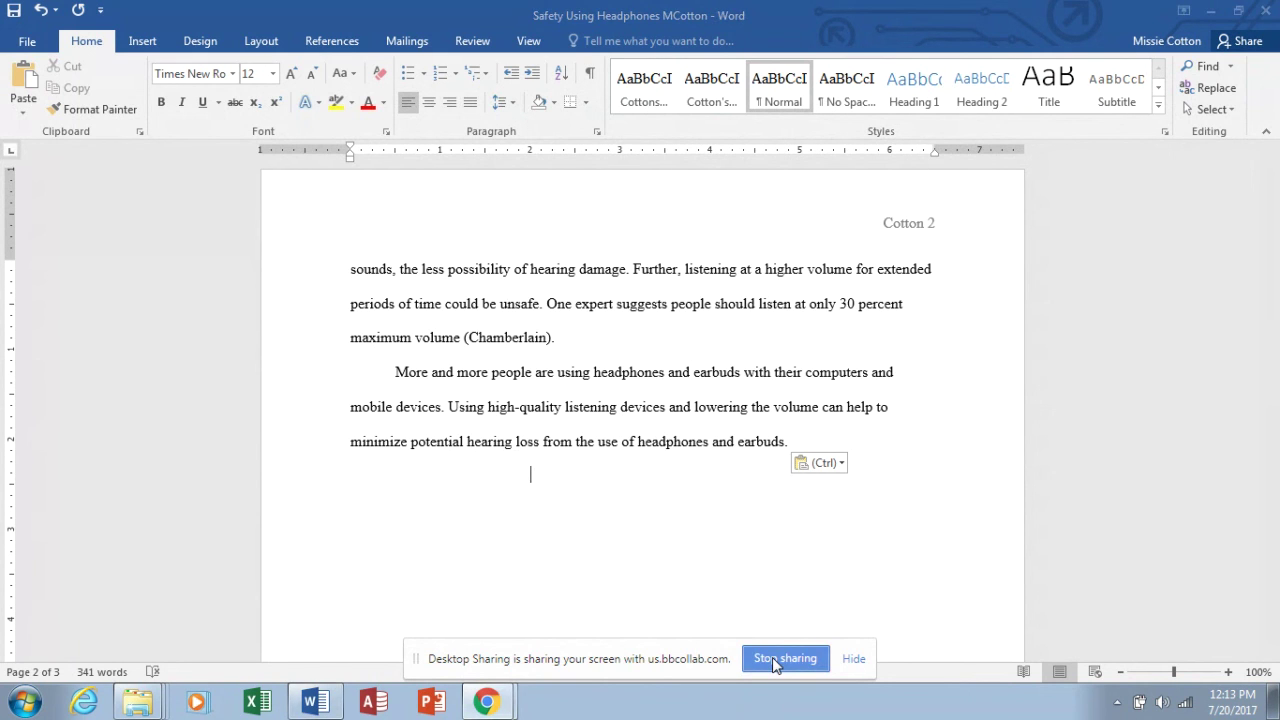